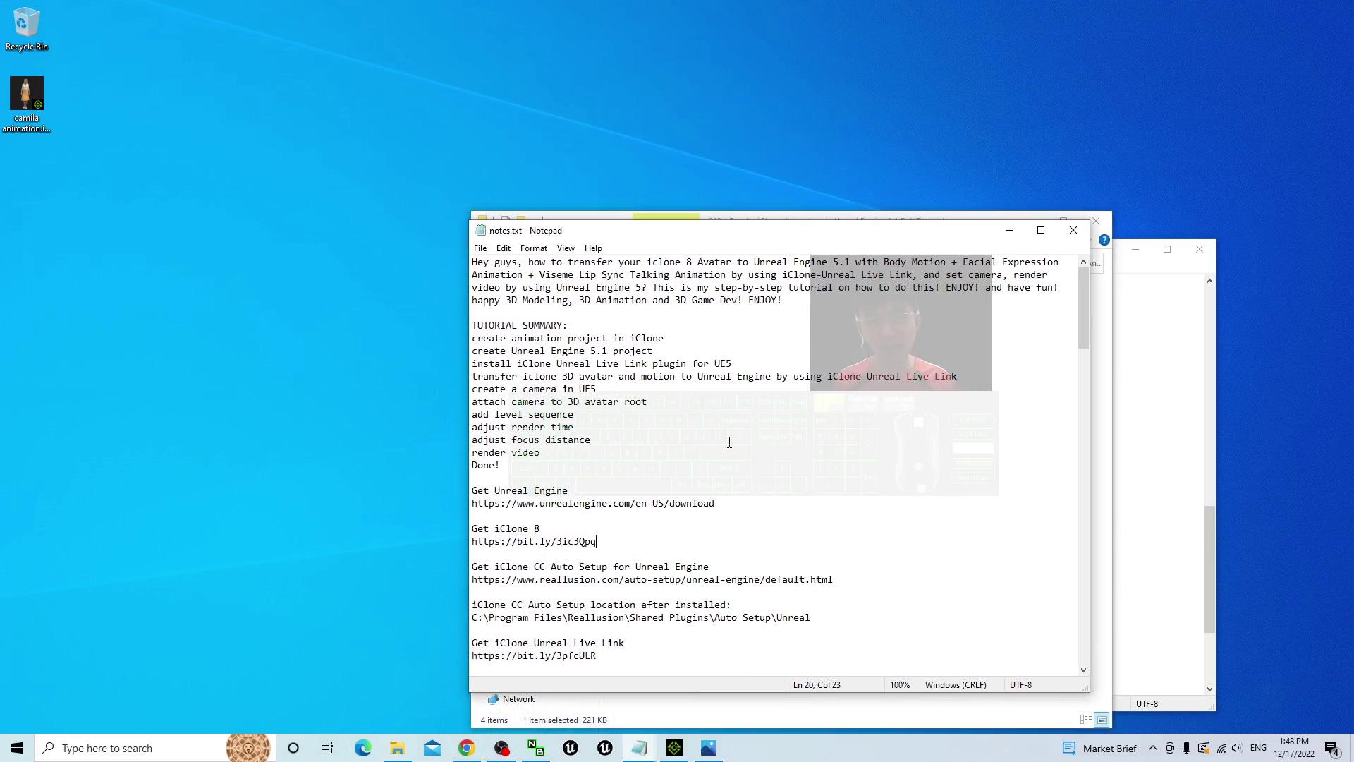
- Review the download links for iClone CC Auto Setup and iClone Unreal Live Link in notes.txt, including the Auto Setup install location
{"action": "scroll", "coordinate": [585, 497], "scroll_direction": "down", "scroll_amount": 3}
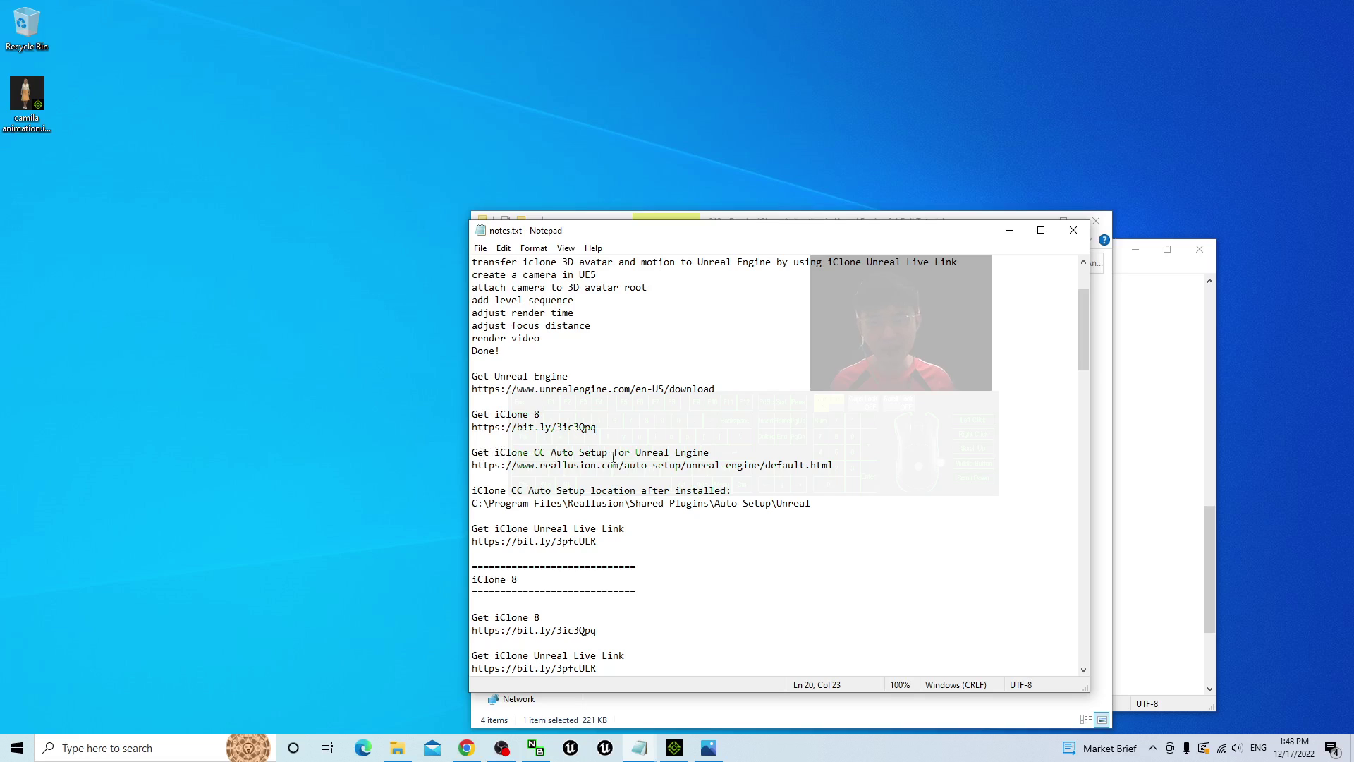
{"action": "left_click_drag", "start_coordinate": [841, 471], "coordinate": [476, 466]}
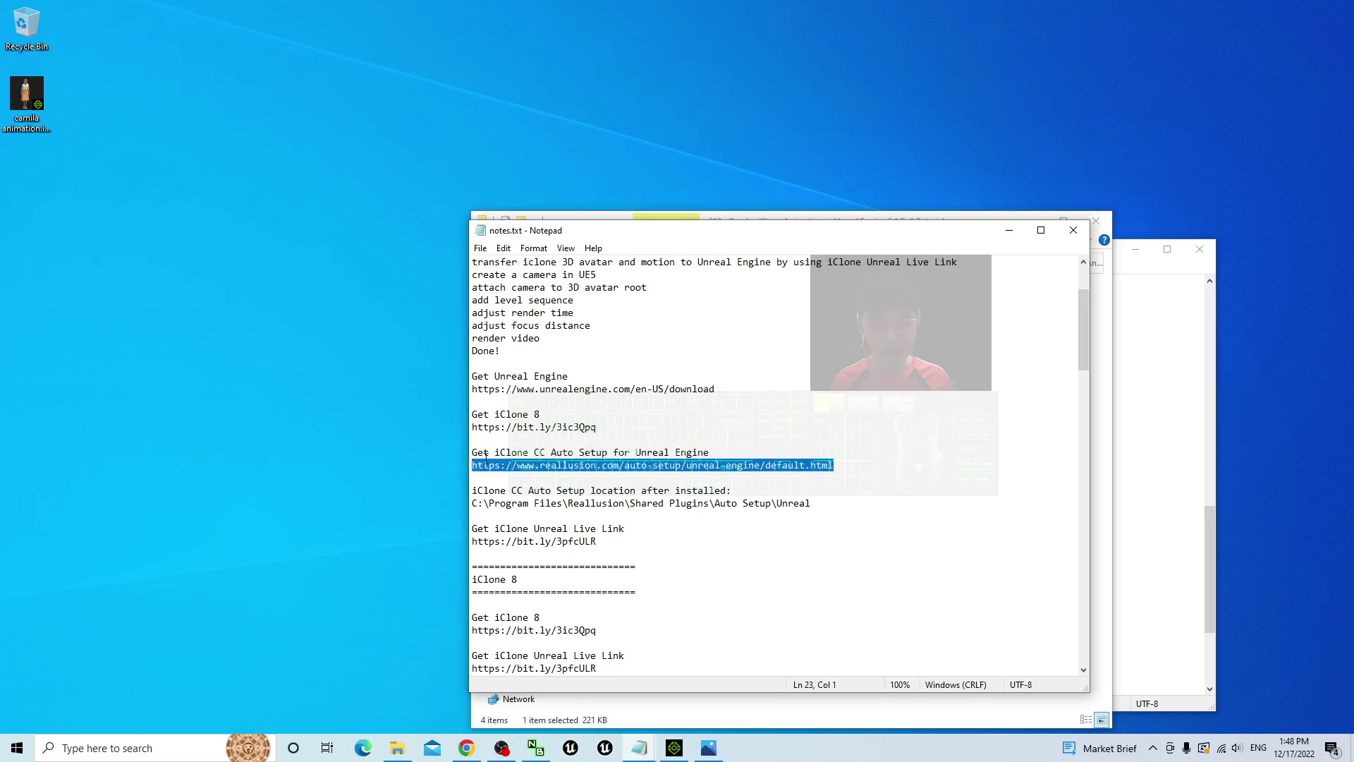
{"action": "left_click", "coordinate": [541, 464]}
{"action": "left_click_drag", "start_coordinate": [863, 464], "coordinate": [773, 463]}
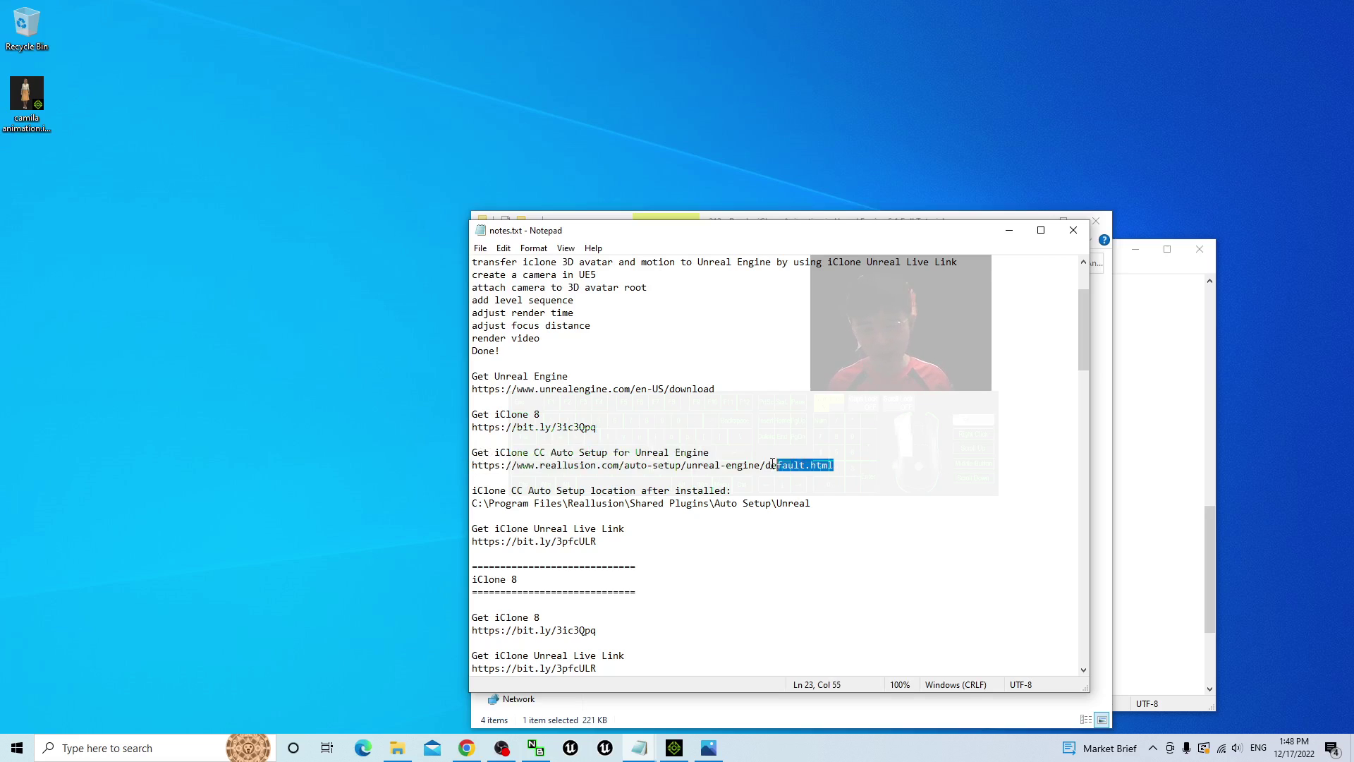
{"action": "left_click", "coordinate": [596, 503]}
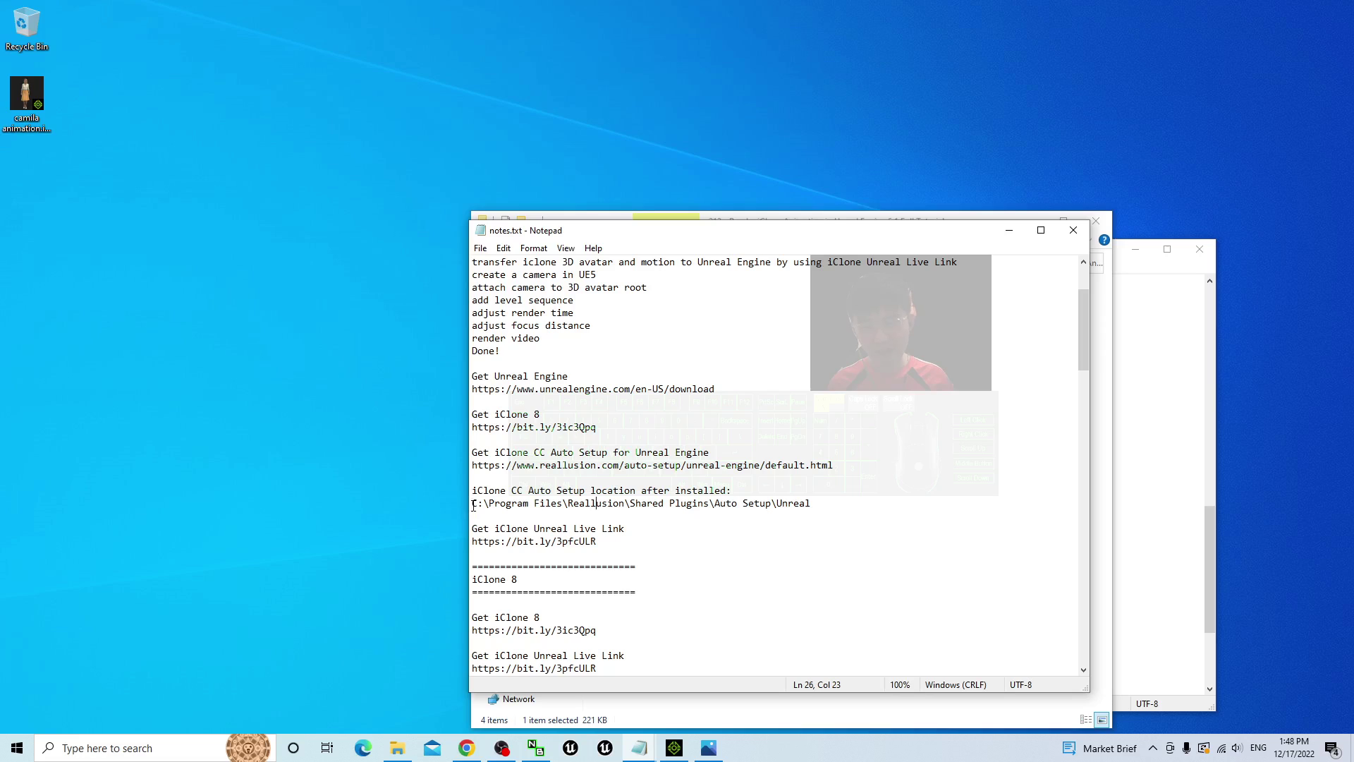
{"action": "left_click_drag", "start_coordinate": [498, 531], "coordinate": [468, 539]}
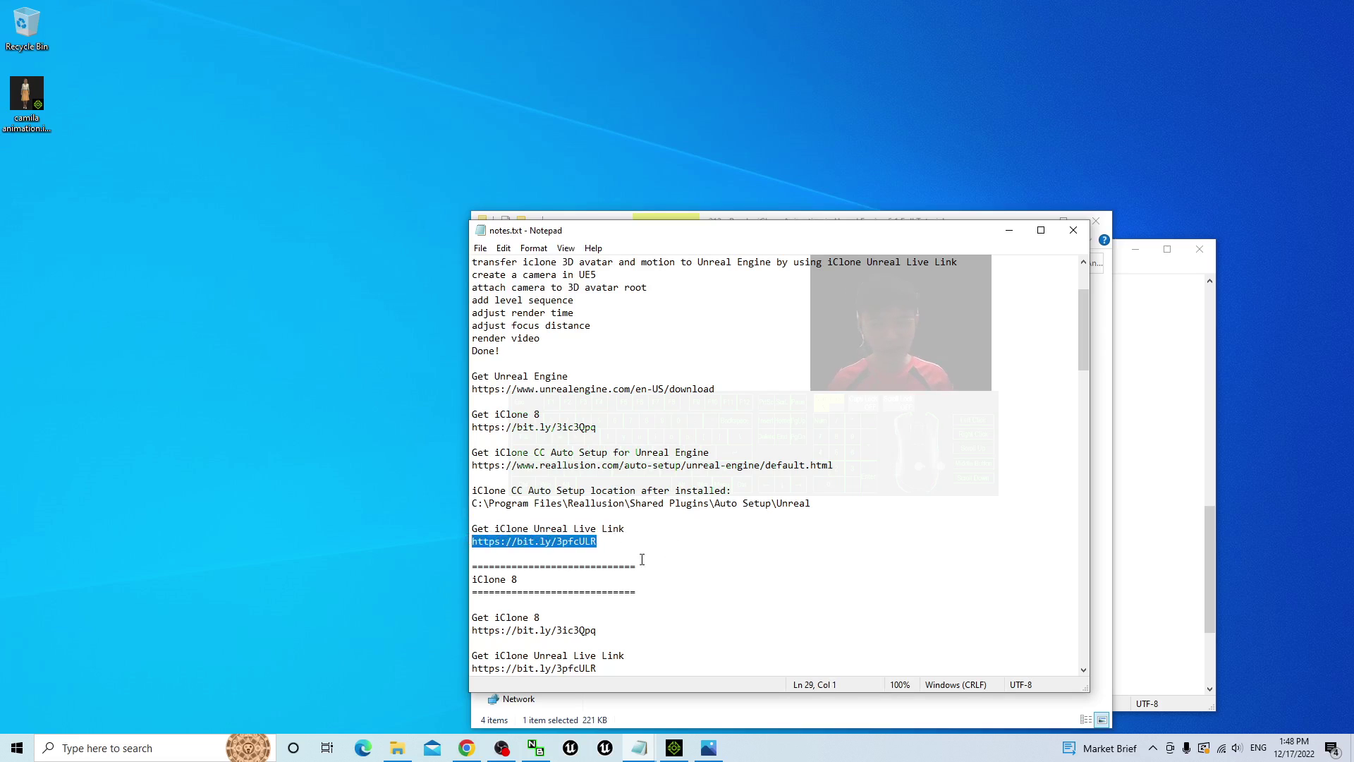
{"action": "left_click", "coordinate": [626, 543]}
{"action": "left_click_drag", "start_coordinate": [607, 542], "coordinate": [472, 542]}
{"action": "left_click", "coordinate": [786, 541]}
- Switch to iClone 8, check its plugins for Character Creator & iClone Auto Setup and Unreal Live Link, and minimise it
{"action": "left_click", "coordinate": [681, 749]}
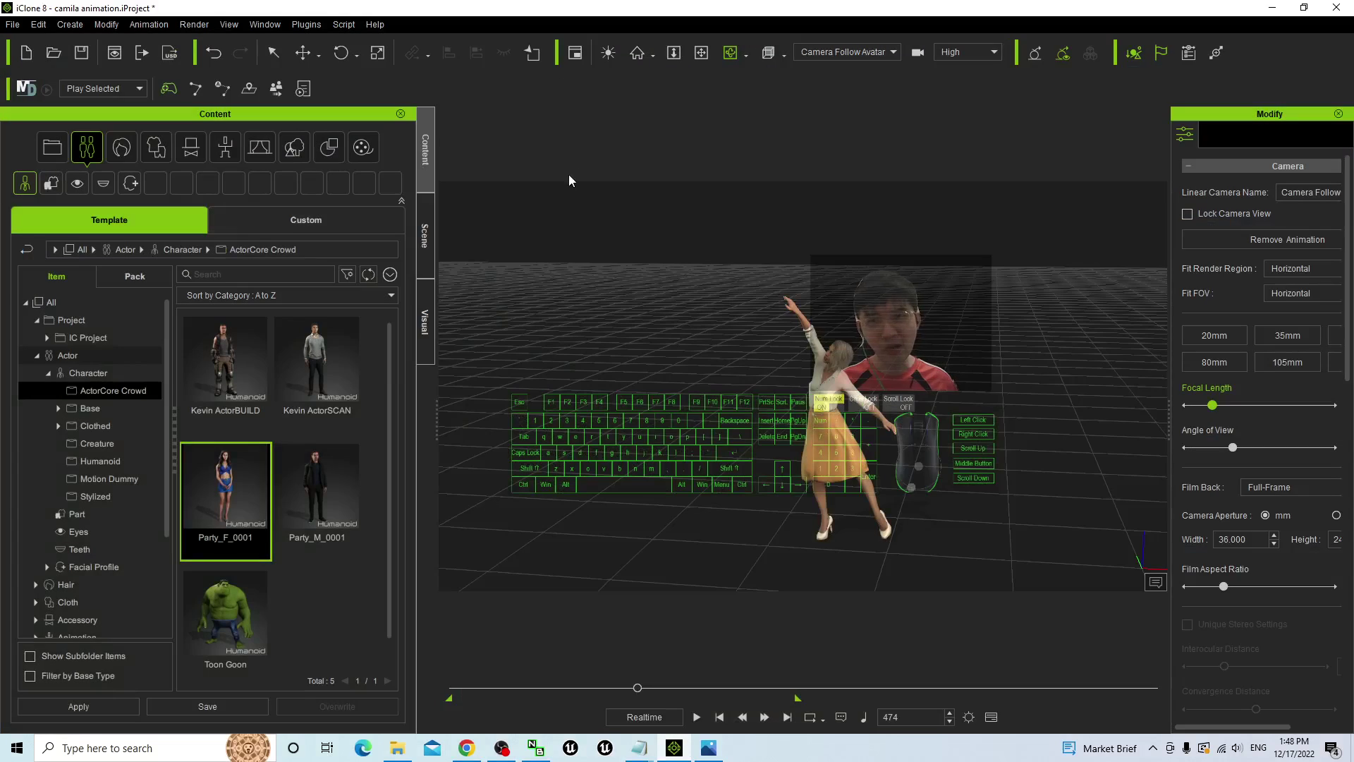
{"action": "left_click", "coordinate": [306, 25]}
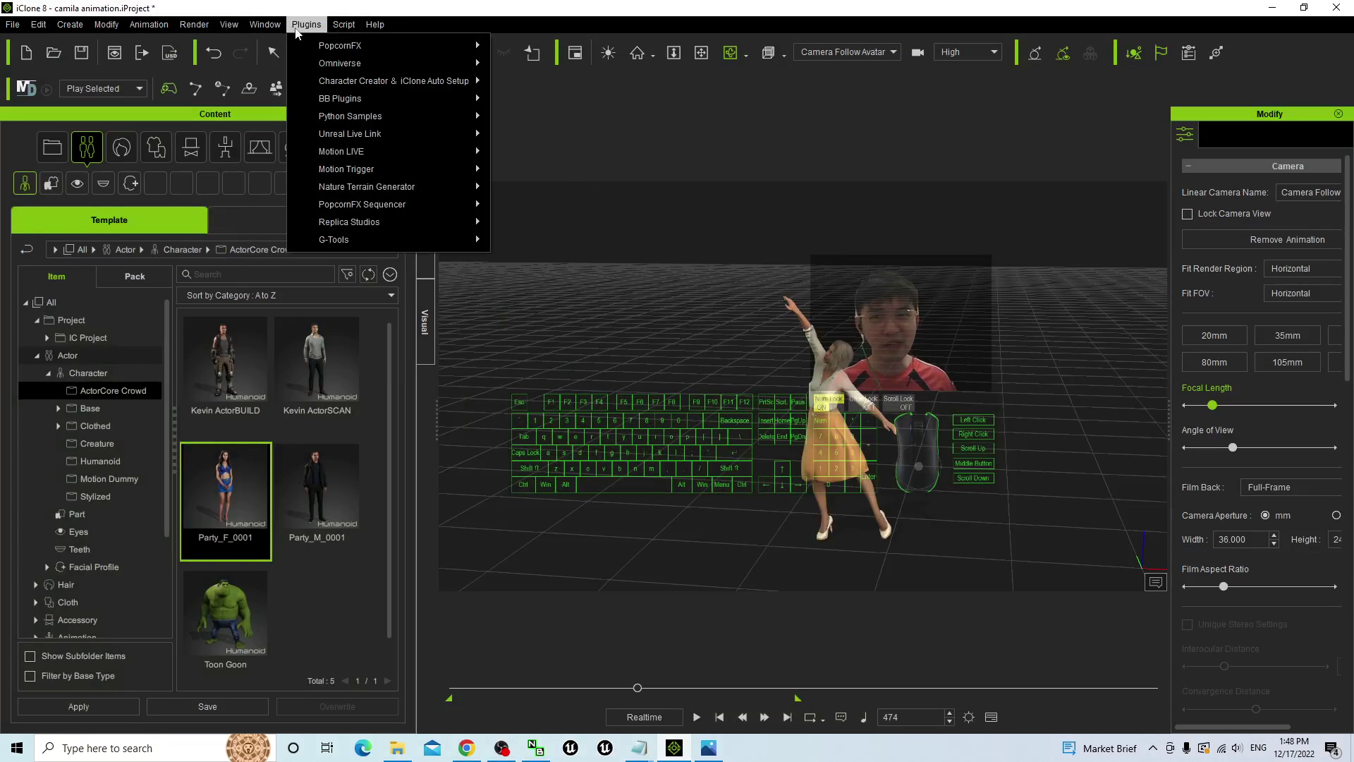
{"action": "mouse_move", "coordinate": [401, 84]}
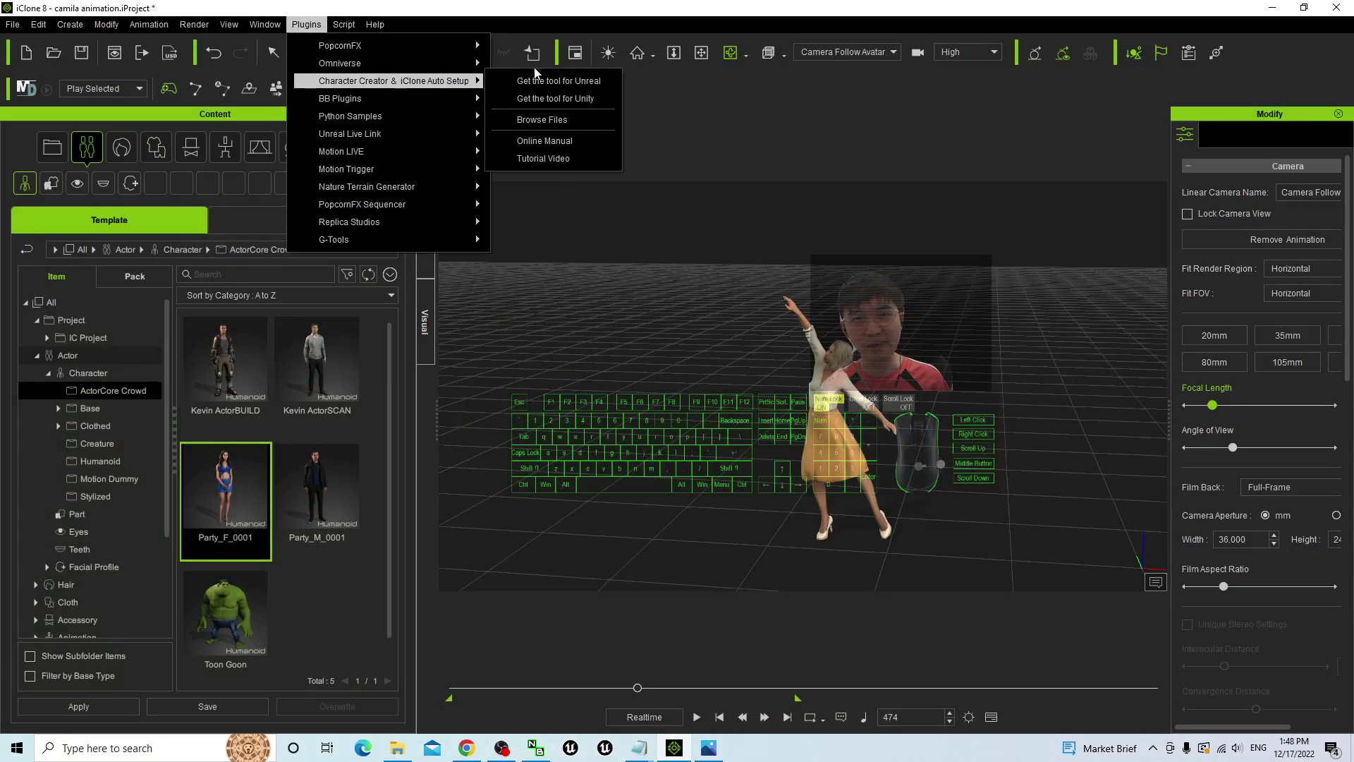
{"action": "mouse_move", "coordinate": [385, 134]}
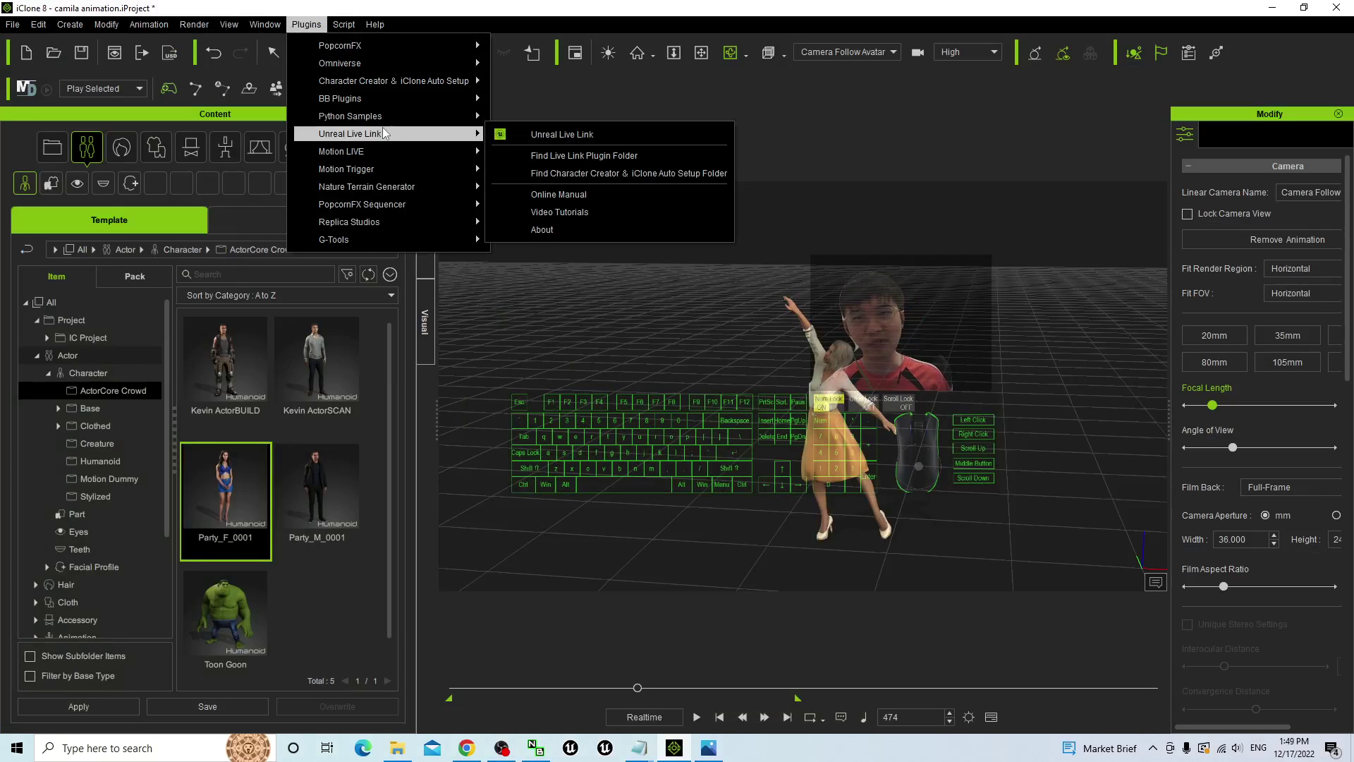
{"action": "left_click", "coordinate": [878, 459]}
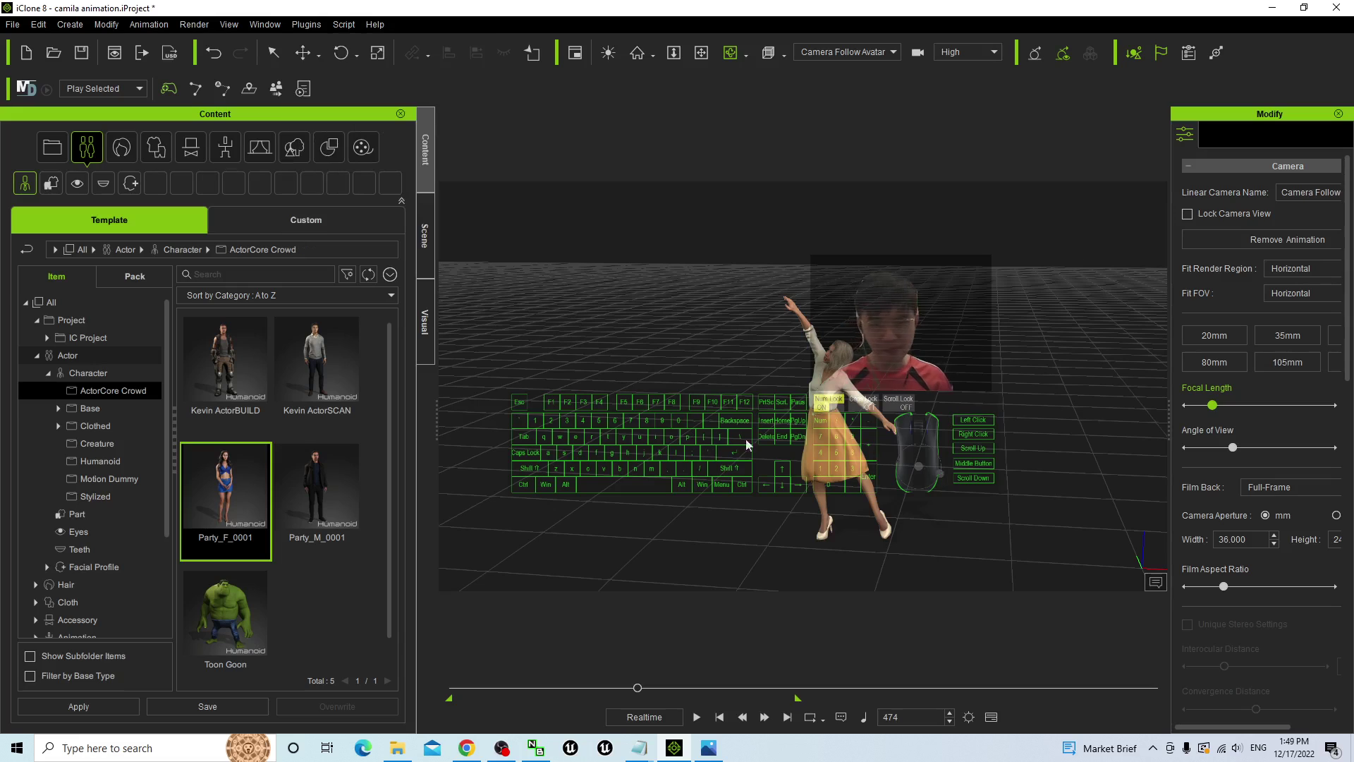
{"action": "left_click", "coordinate": [1264, 11]}
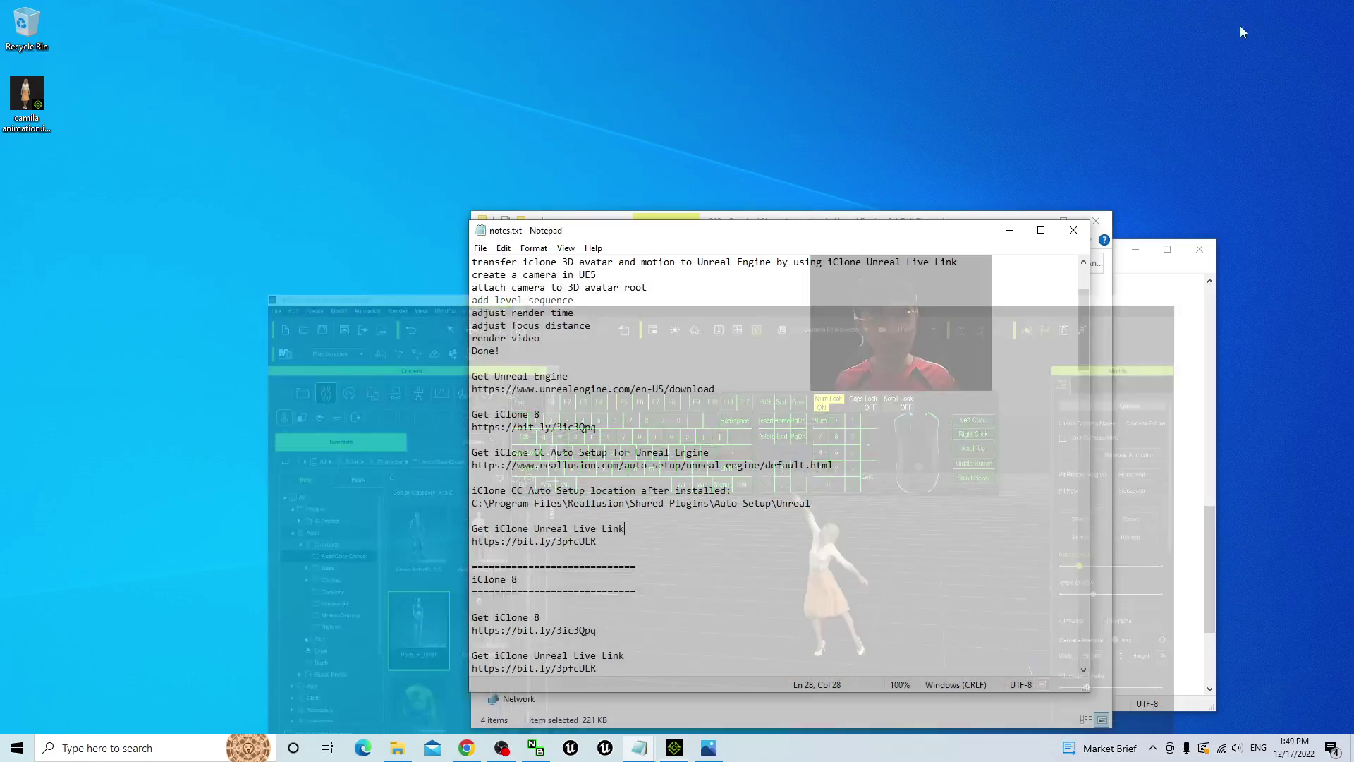
- Launch Unreal Engine and decline the offer to visit the NVIDIA driver download page
{"action": "left_click", "coordinate": [282, 493]}
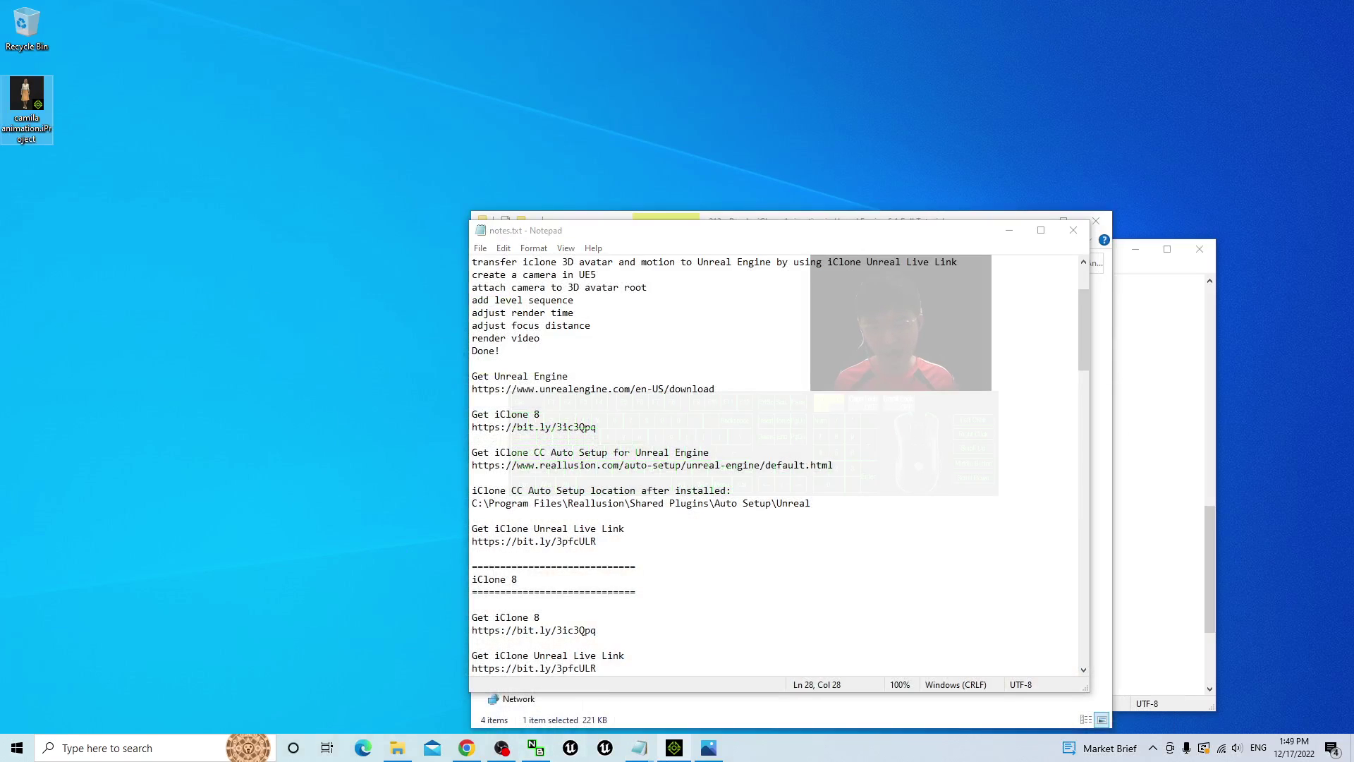
{"action": "left_click", "coordinate": [605, 748]}
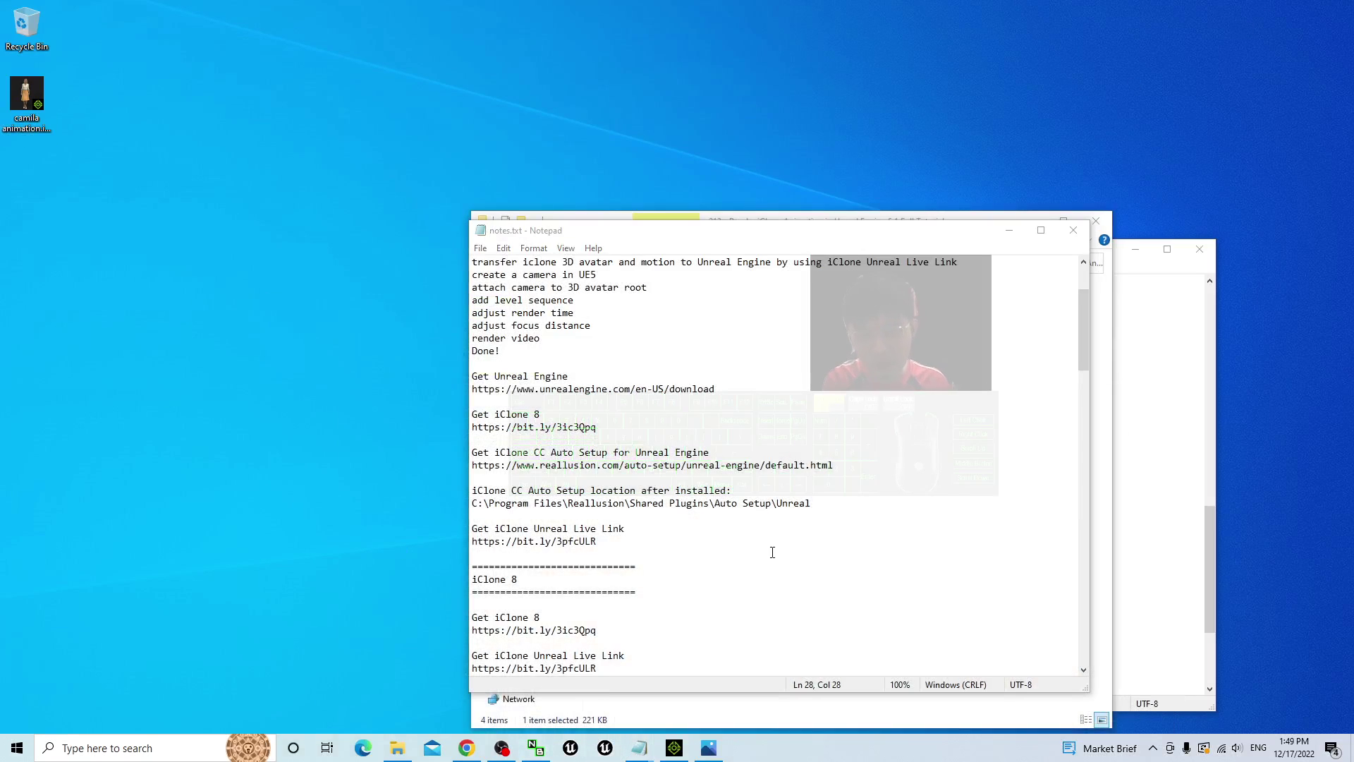
{"action": "left_click", "coordinate": [715, 756]}
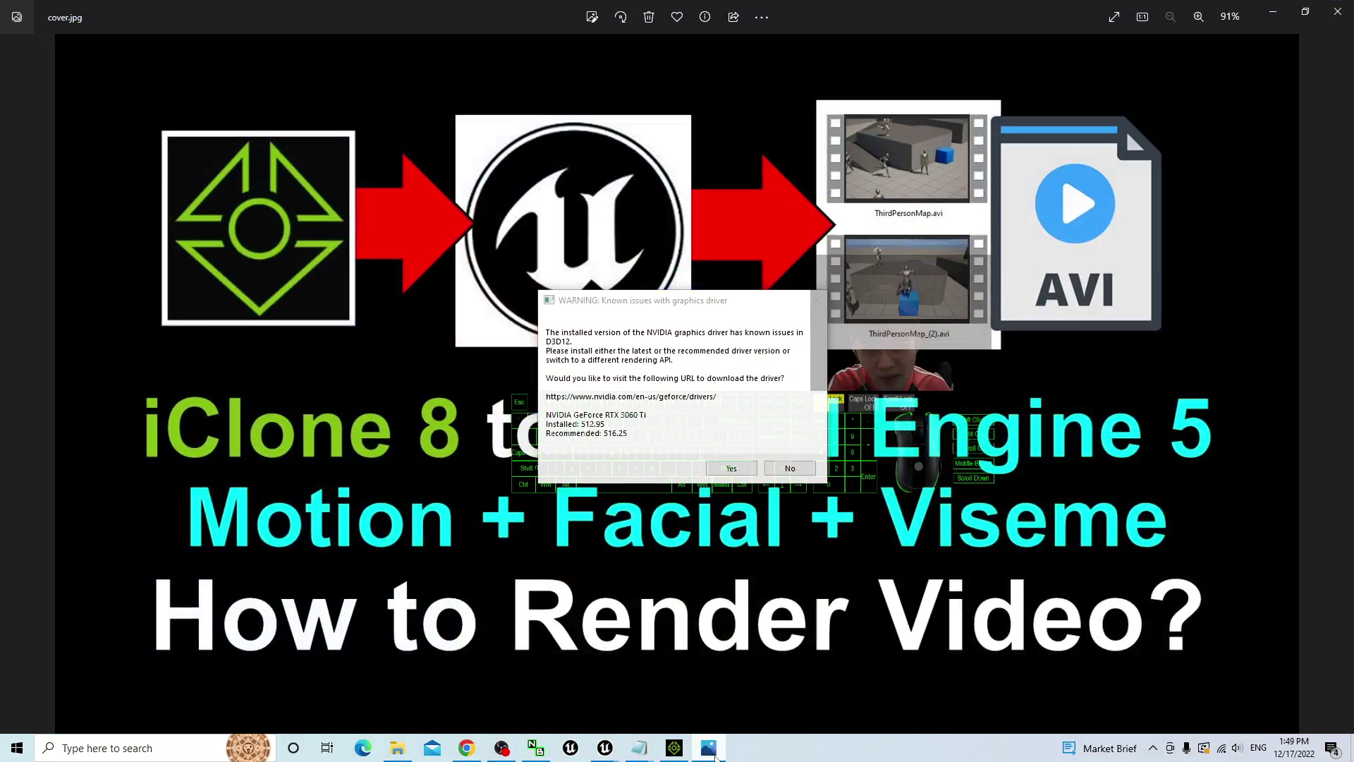
{"action": "left_click", "coordinate": [714, 757]}
{"action": "left_click", "coordinate": [790, 469]}
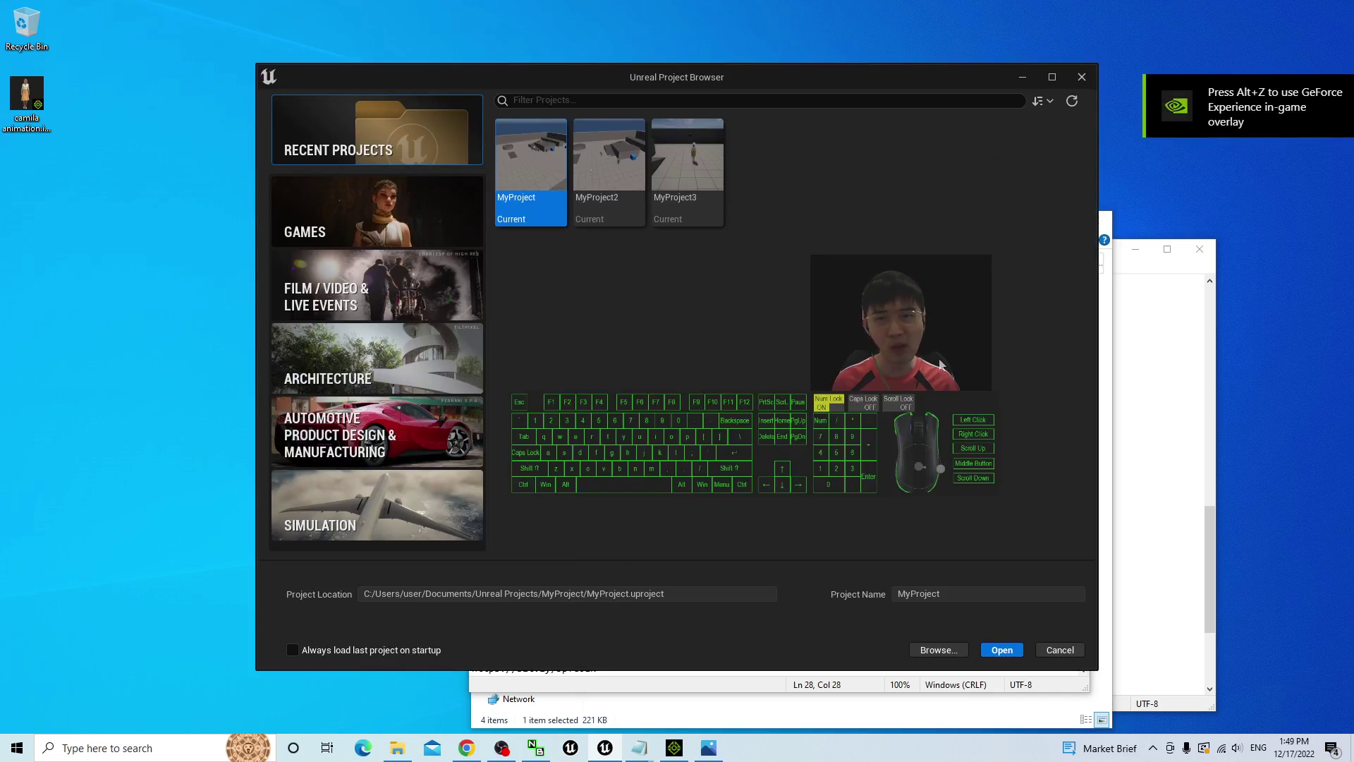
- Create a Games project named MyProject4 from the Third Person template, declining the graphics driver download
{"action": "left_click", "coordinate": [404, 215]}
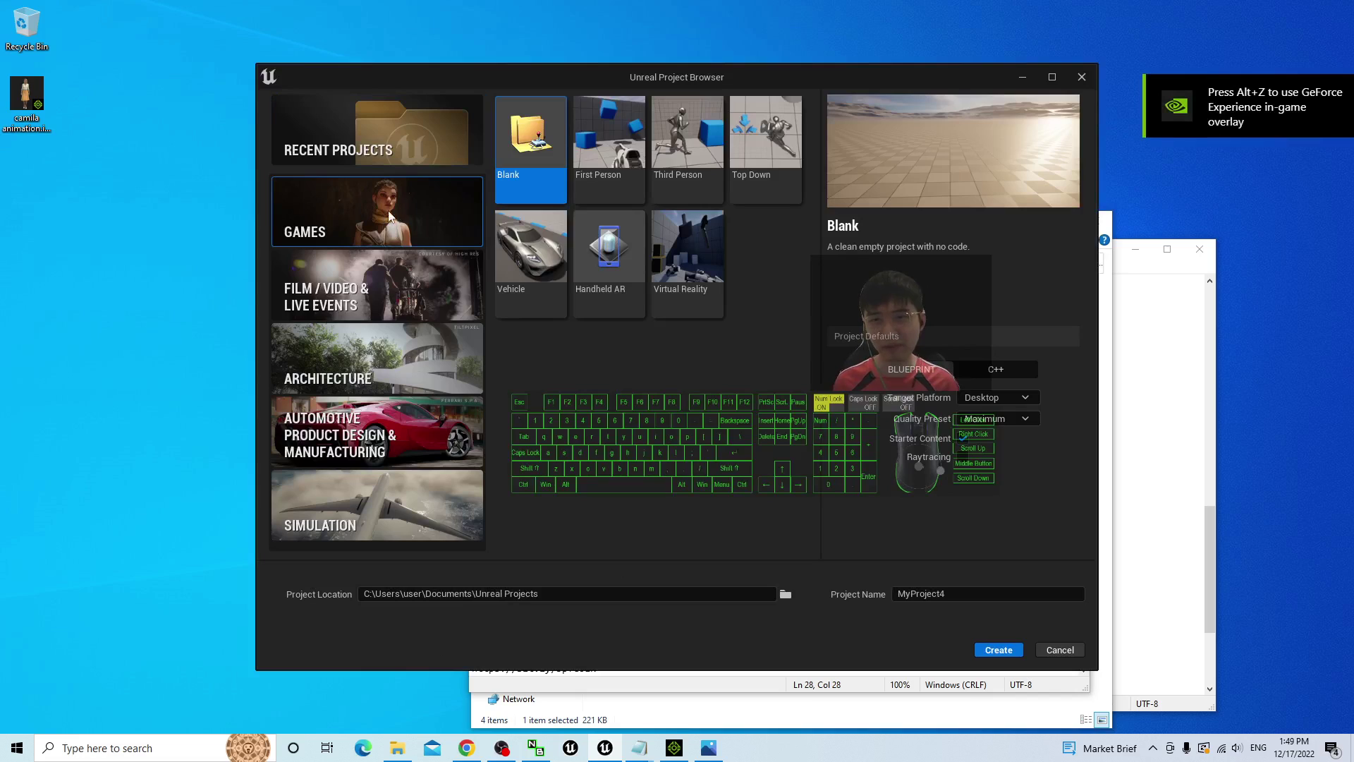
{"action": "left_click", "coordinate": [692, 136]}
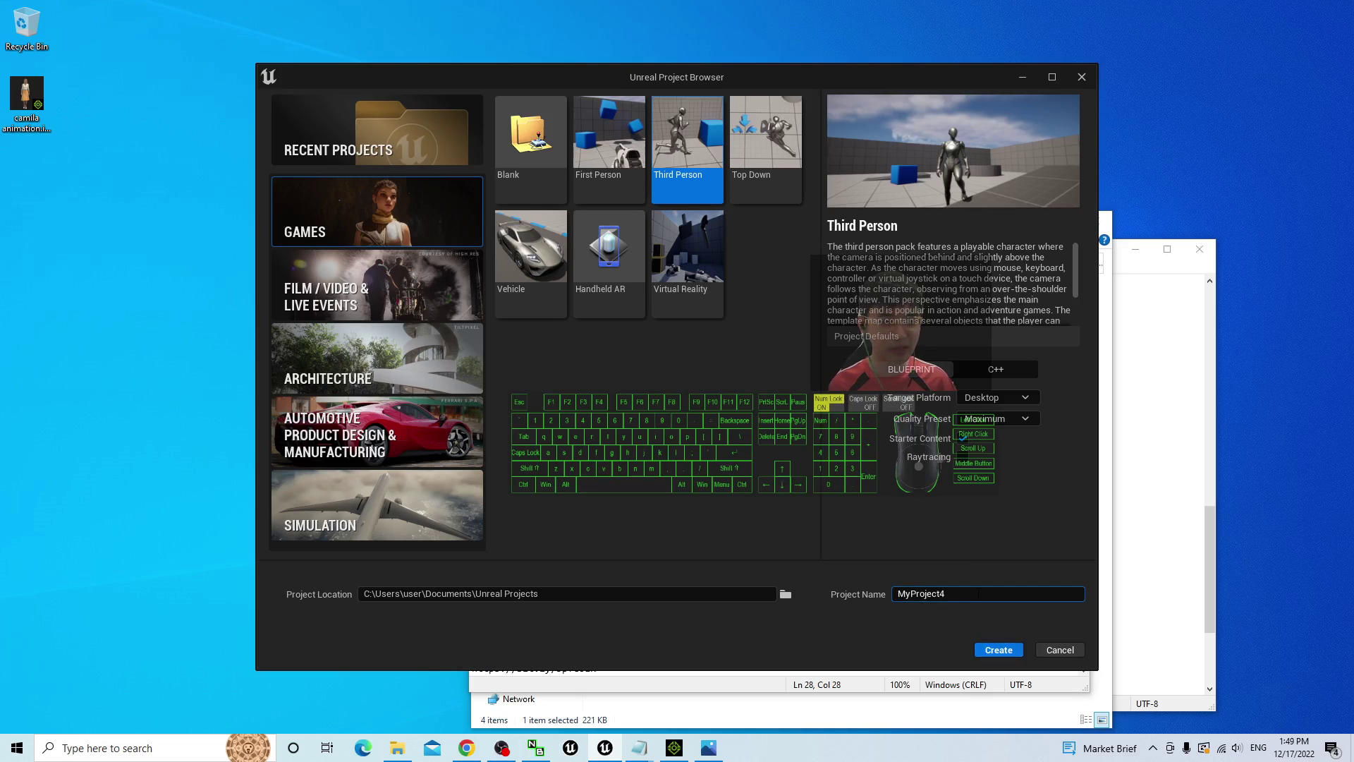
{"action": "left_click", "coordinate": [997, 648]}
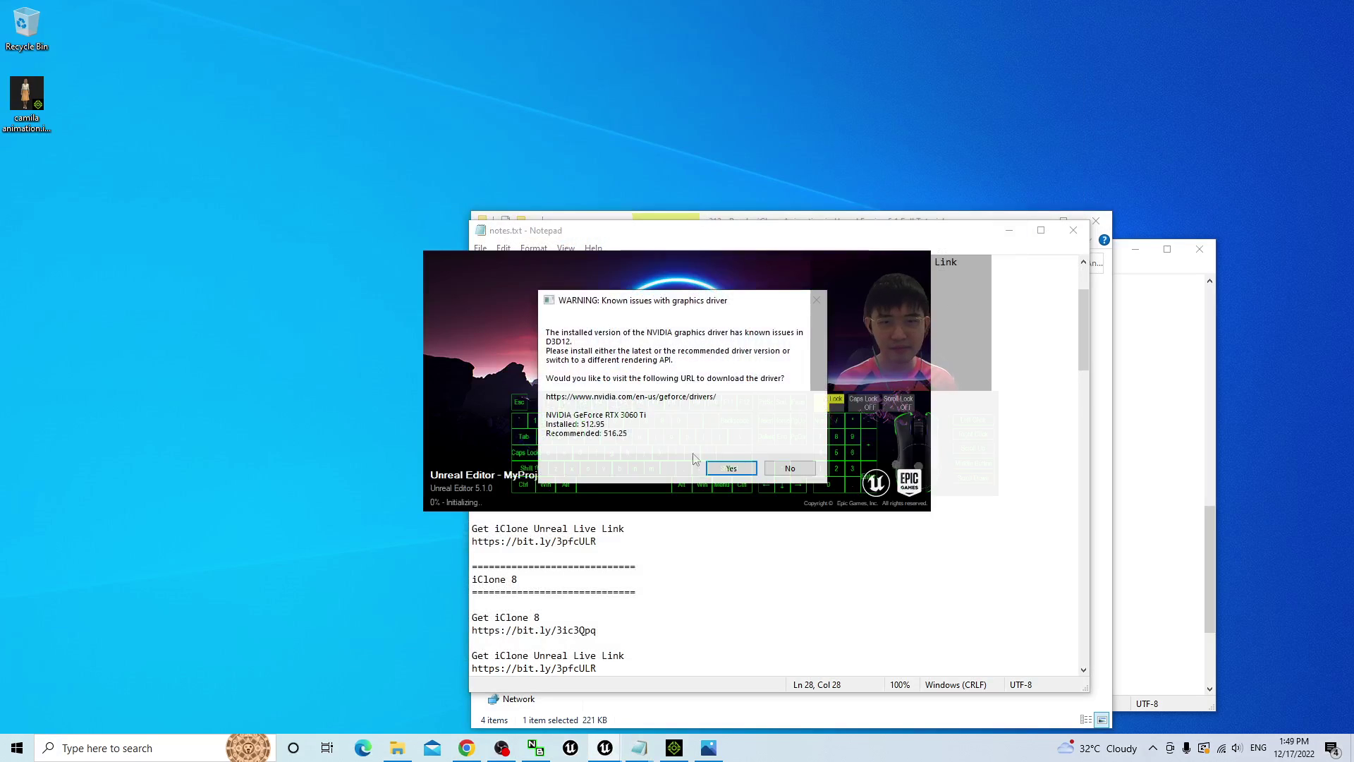
{"action": "left_click", "coordinate": [791, 470]}
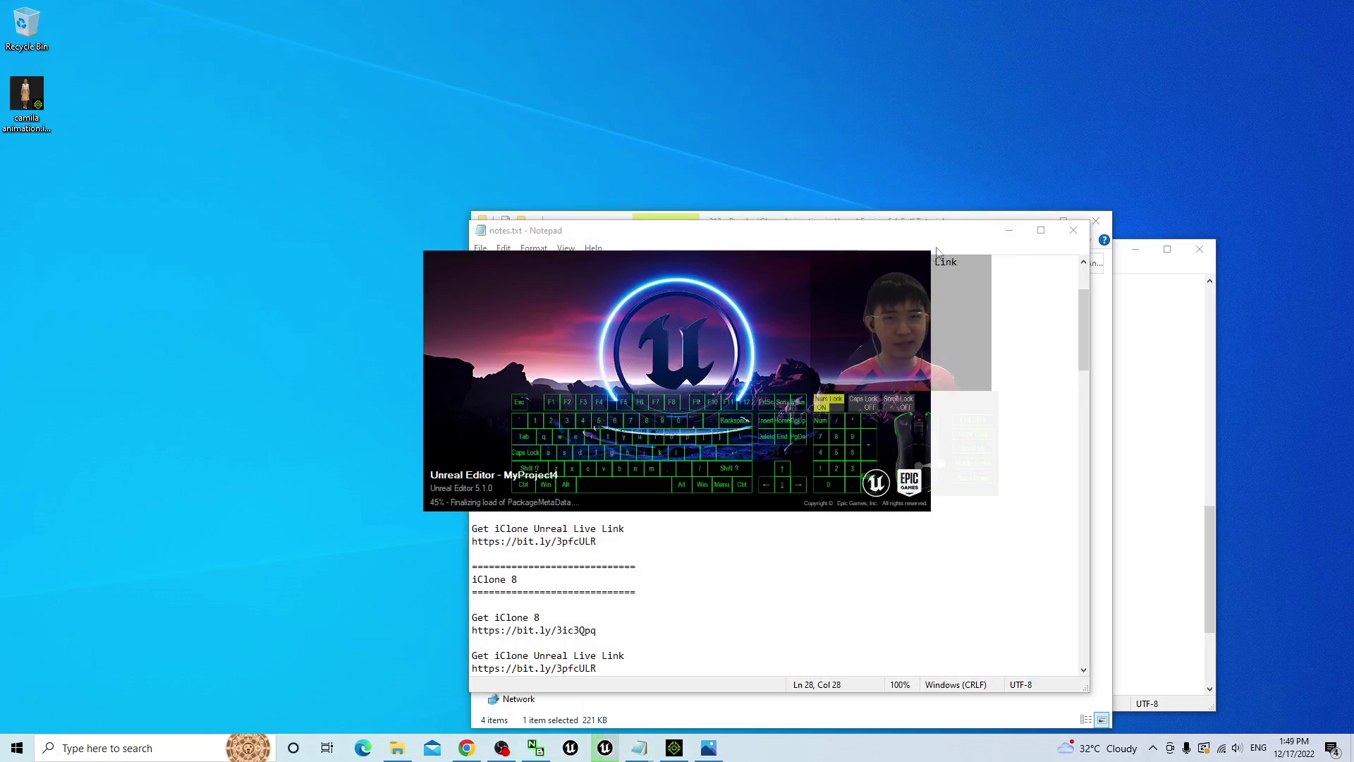
- Minimise notes.txt, the tutorial folder window and Tags.txt while the new project loads
{"action": "left_click", "coordinate": [1033, 240]}
{"action": "left_click", "coordinate": [1009, 230]}
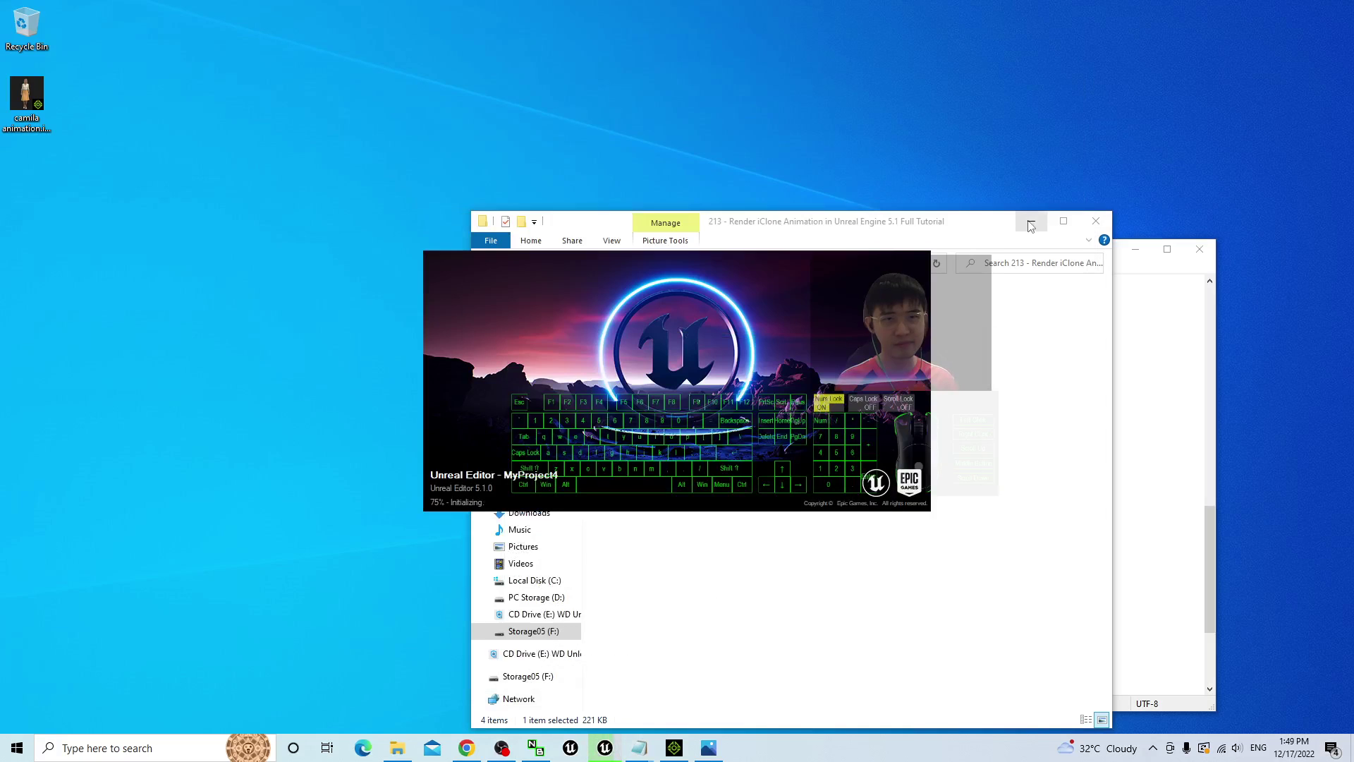
{"action": "left_click", "coordinate": [1031, 225]}
{"action": "left_click", "coordinate": [1137, 247]}
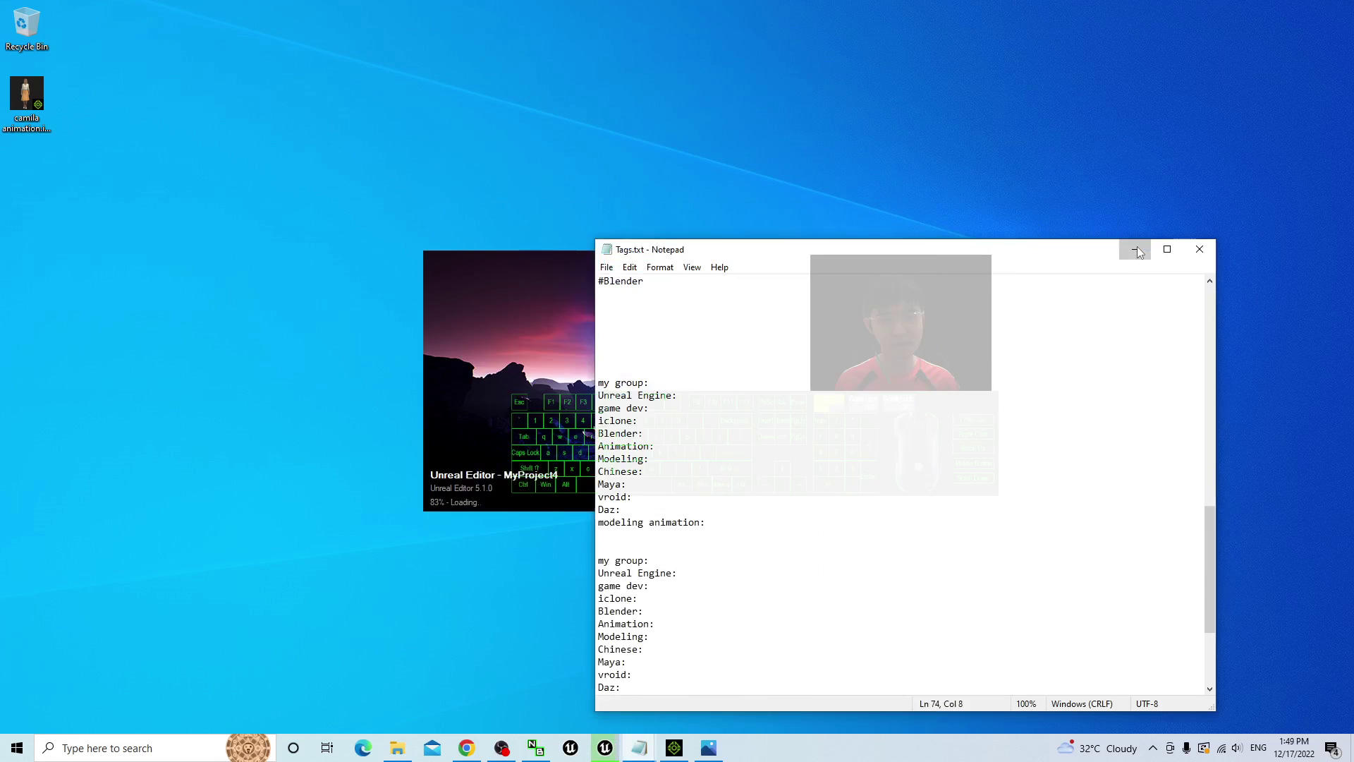
{"action": "left_click", "coordinate": [1137, 247]}
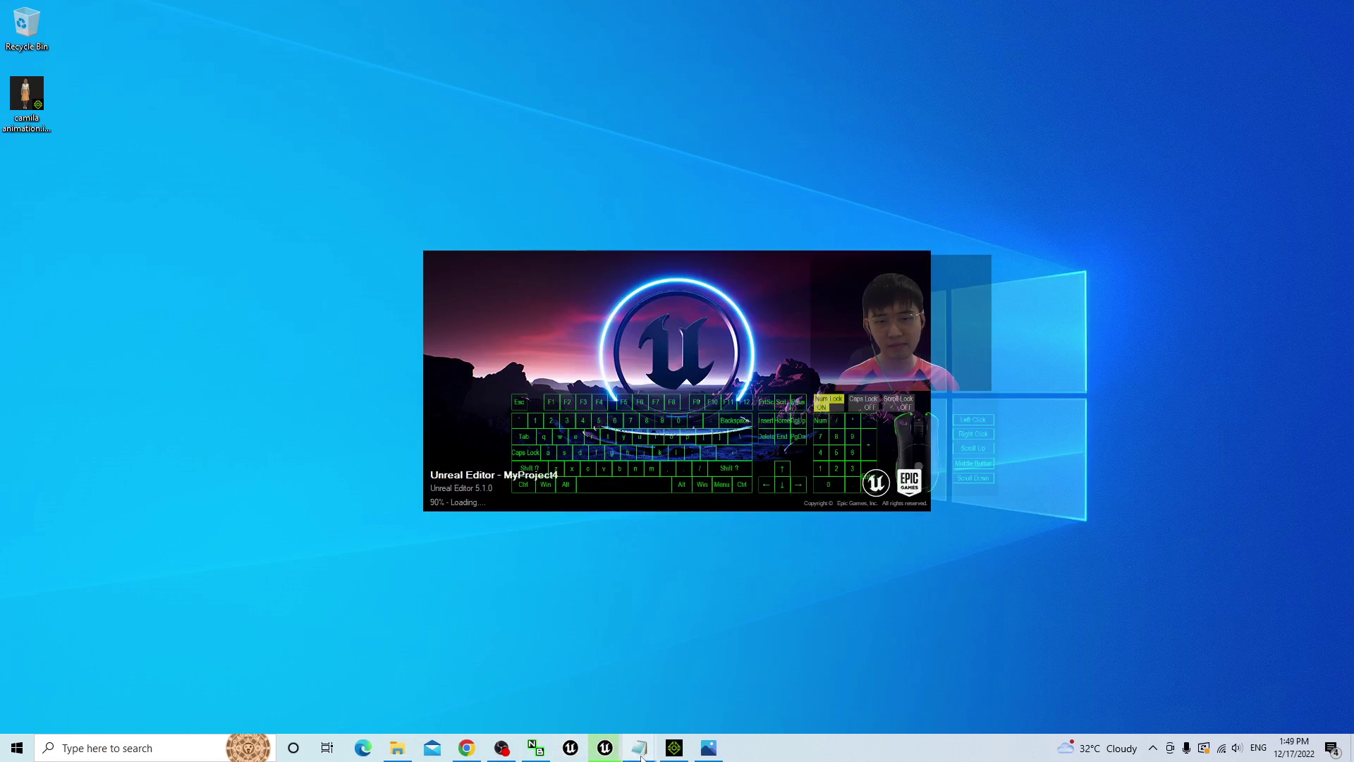
{"action": "mouse_move", "coordinate": [639, 747]}
{"action": "left_click", "coordinate": [745, 640]}
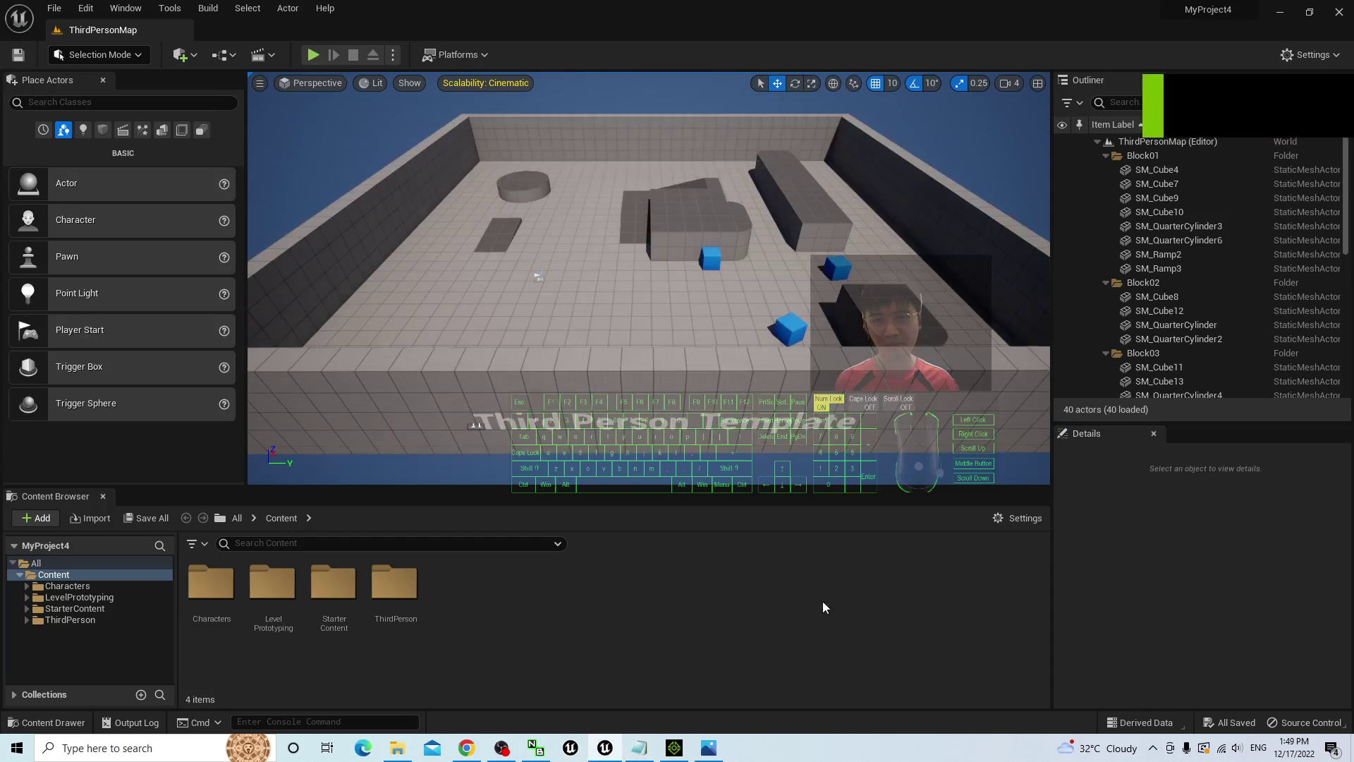
- Close the Place Actors and Content Browser panels to enlarge the level viewport
{"action": "left_click", "coordinate": [103, 79]}
{"action": "left_click", "coordinate": [103, 496]}
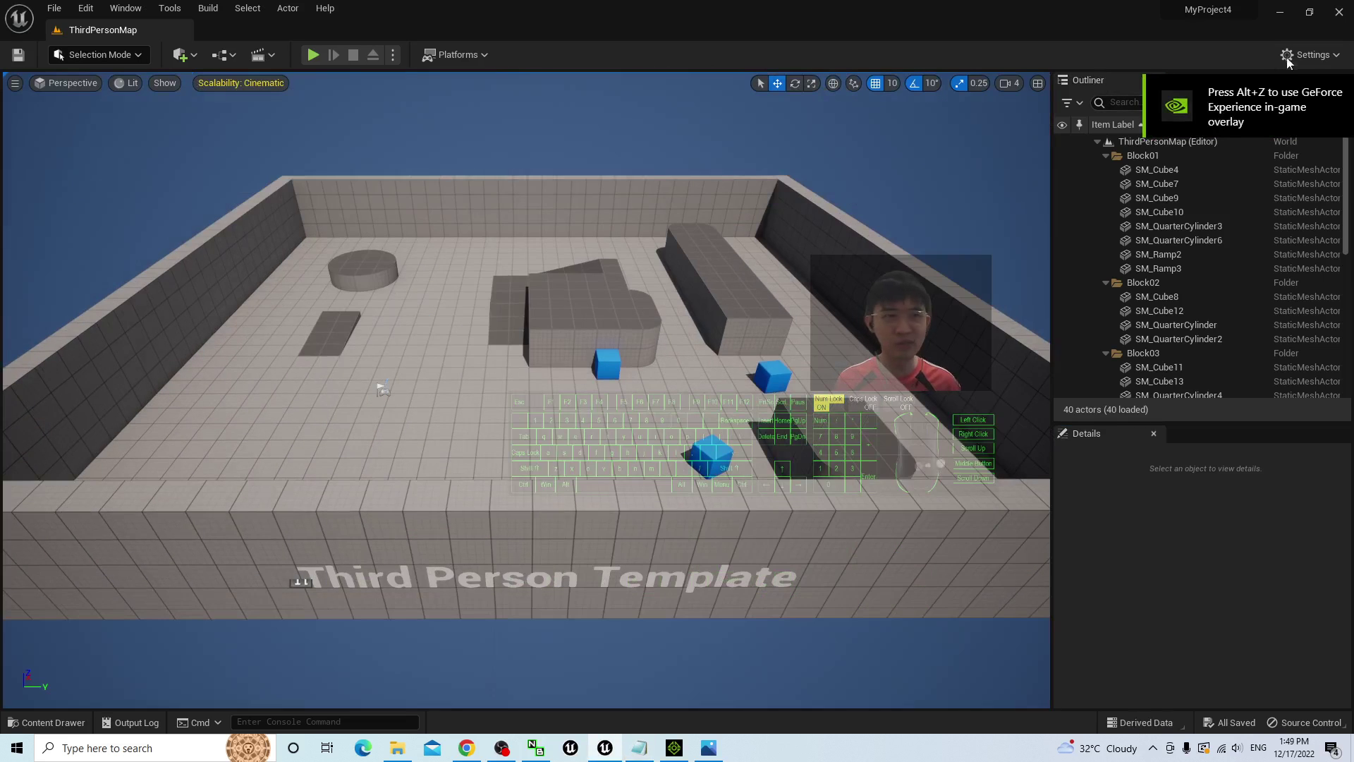
- Play-test ThirdPersonMap by moving the mannequin briefly, and stop the play session
{"action": "right_click_drag", "start_coordinate": [526, 353], "coordinate": [578, 356]}
{"action": "key", "text": "w"}
{"action": "mouse_move", "coordinate": [420, 208]}
{"action": "right_mouse_down"}
{"action": "mouse_move", "coordinate": [395, 215]}
{"action": "mouse_move", "coordinate": [420, 208]}
{"action": "right_mouse_up"}
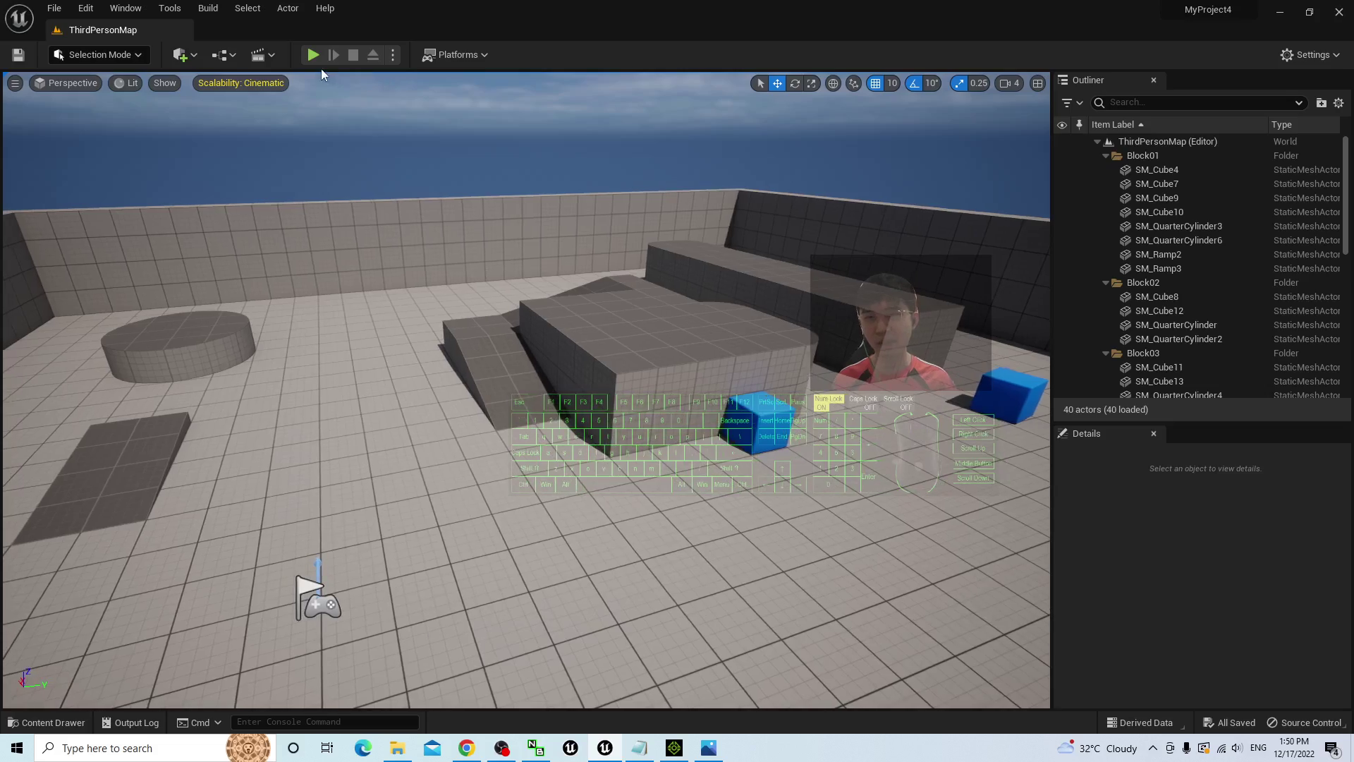
{"action": "left_click", "coordinate": [313, 55]}
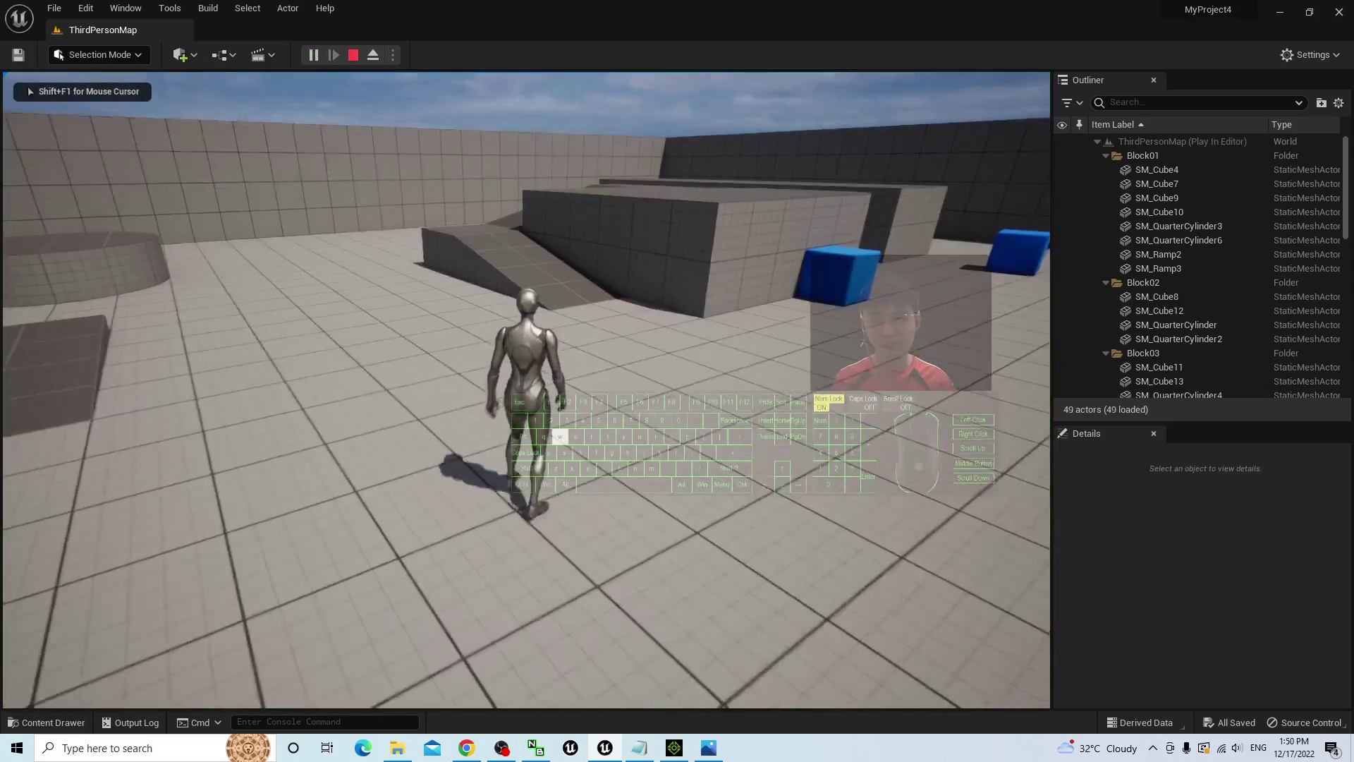
{"action": "key", "text": "s"}
{"action": "key", "text": "Escape"}
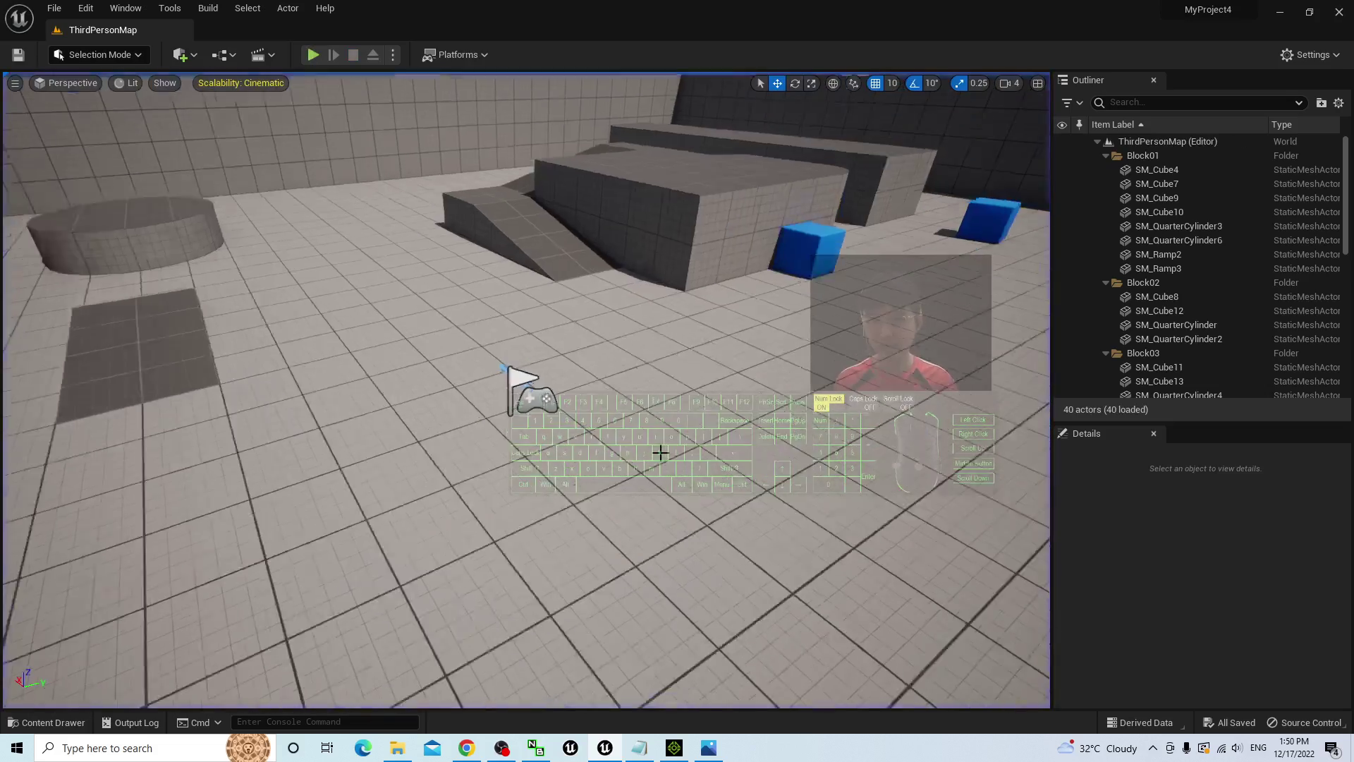
{"action": "scroll", "coordinate": [656, 457], "scroll_direction": "down", "scroll_amount": 2}
{"action": "scroll", "coordinate": [635, 453], "scroll_direction": "down", "scroll_amount": 2}
{"action": "scroll", "coordinate": [706, 536], "scroll_direction": "up", "scroll_amount": 2}
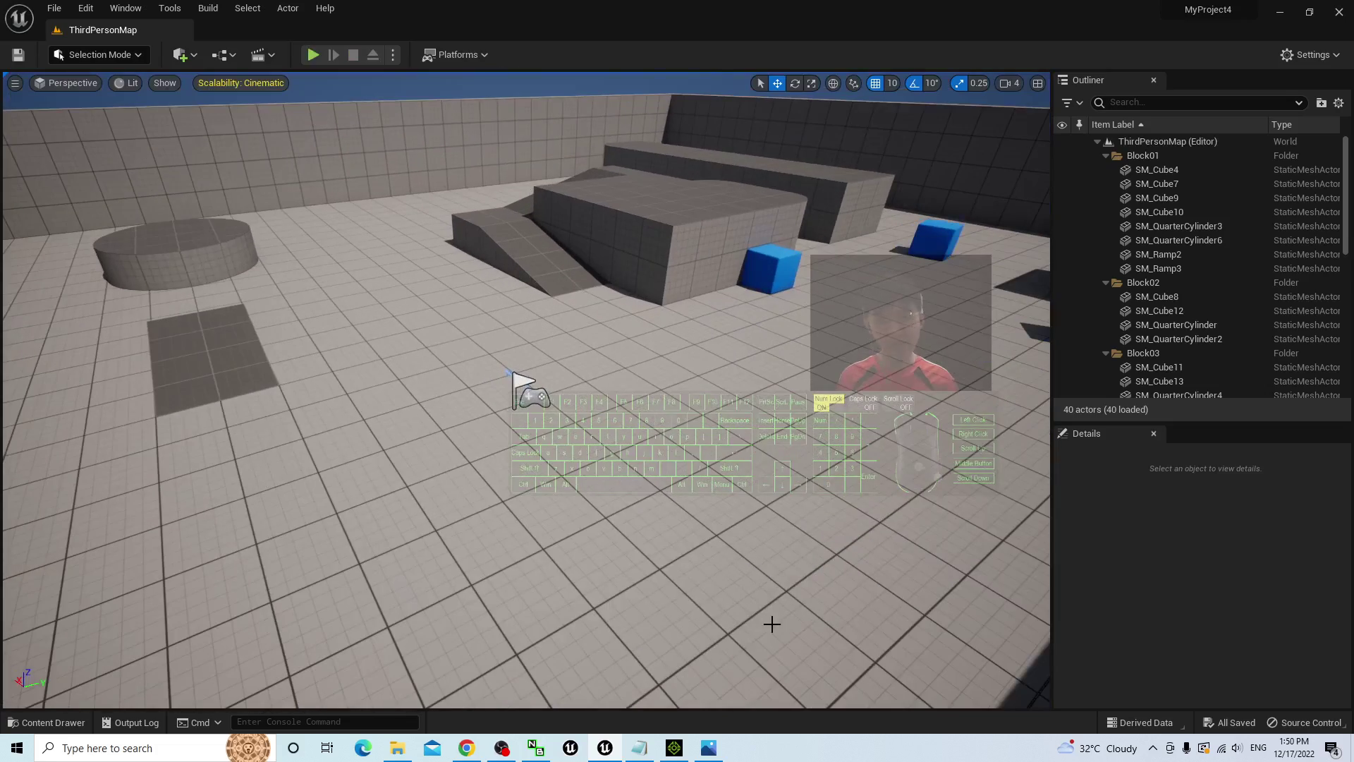
- View the cover.jpg diagram of the iClone 8 to Unreal Engine 5 workflow and return to the level
{"action": "left_click", "coordinate": [673, 748]}
{"action": "left_click", "coordinate": [674, 748]}
{"action": "left_click", "coordinate": [709, 747]}
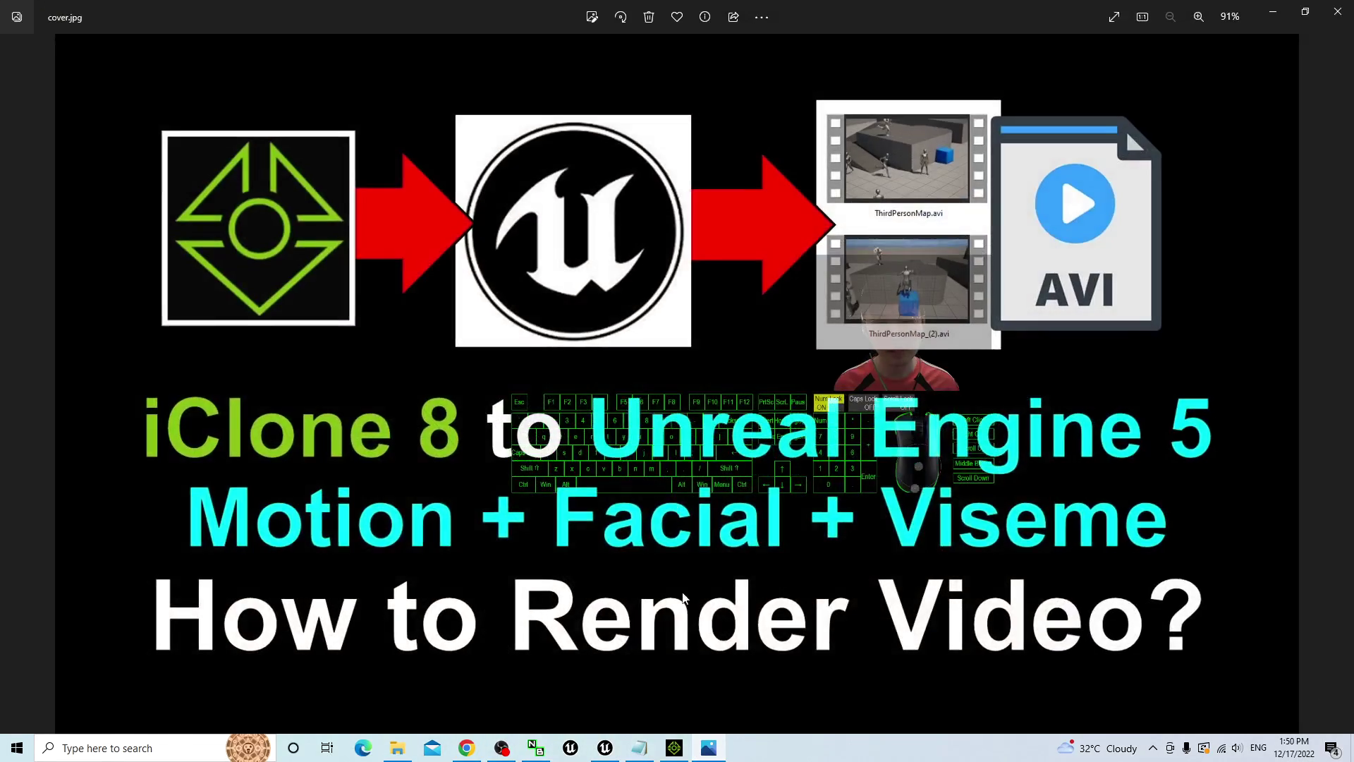
{"action": "left_click", "coordinate": [1273, 12]}
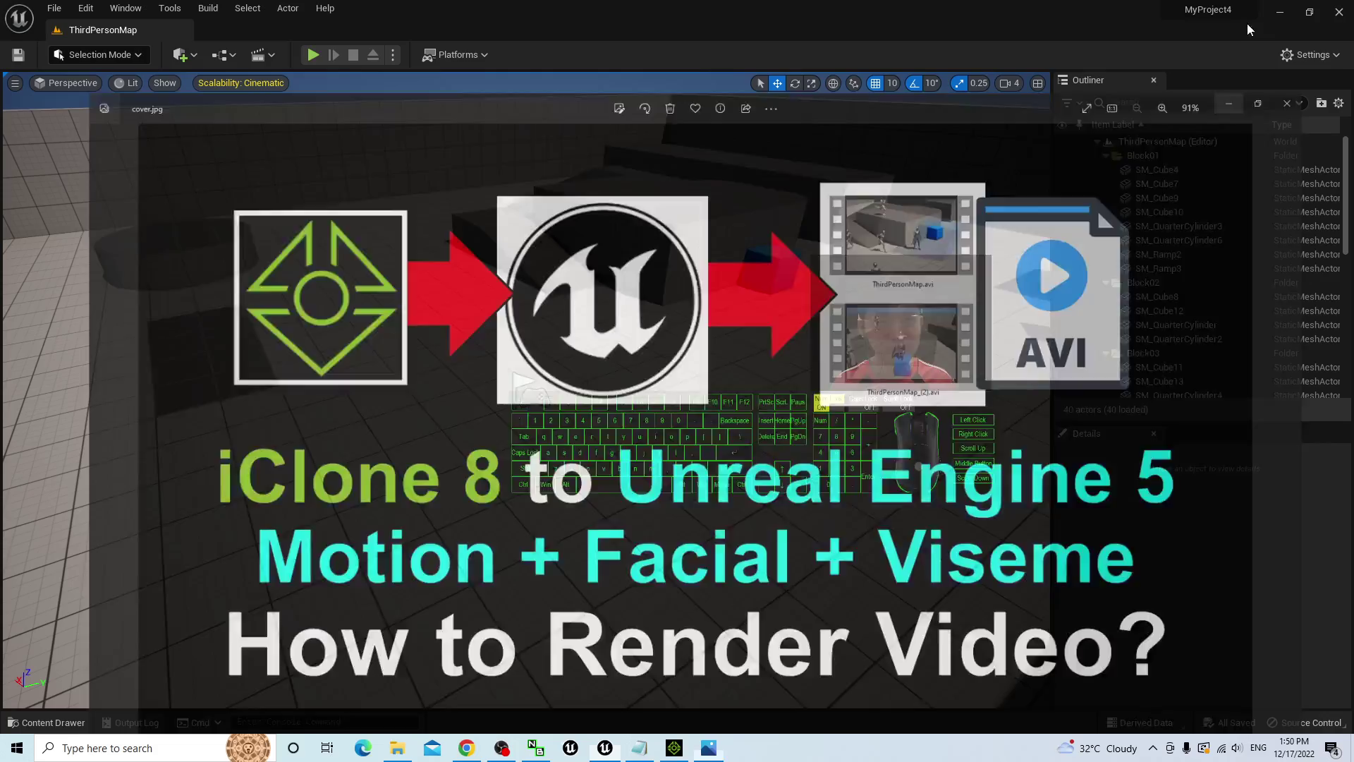
- Reopen Content Browser 1 and show the ThirdPerson folder of MyProject4 in File Explorer
{"action": "right_click_drag", "start_coordinate": [700, 464], "coordinate": [648, 416]}
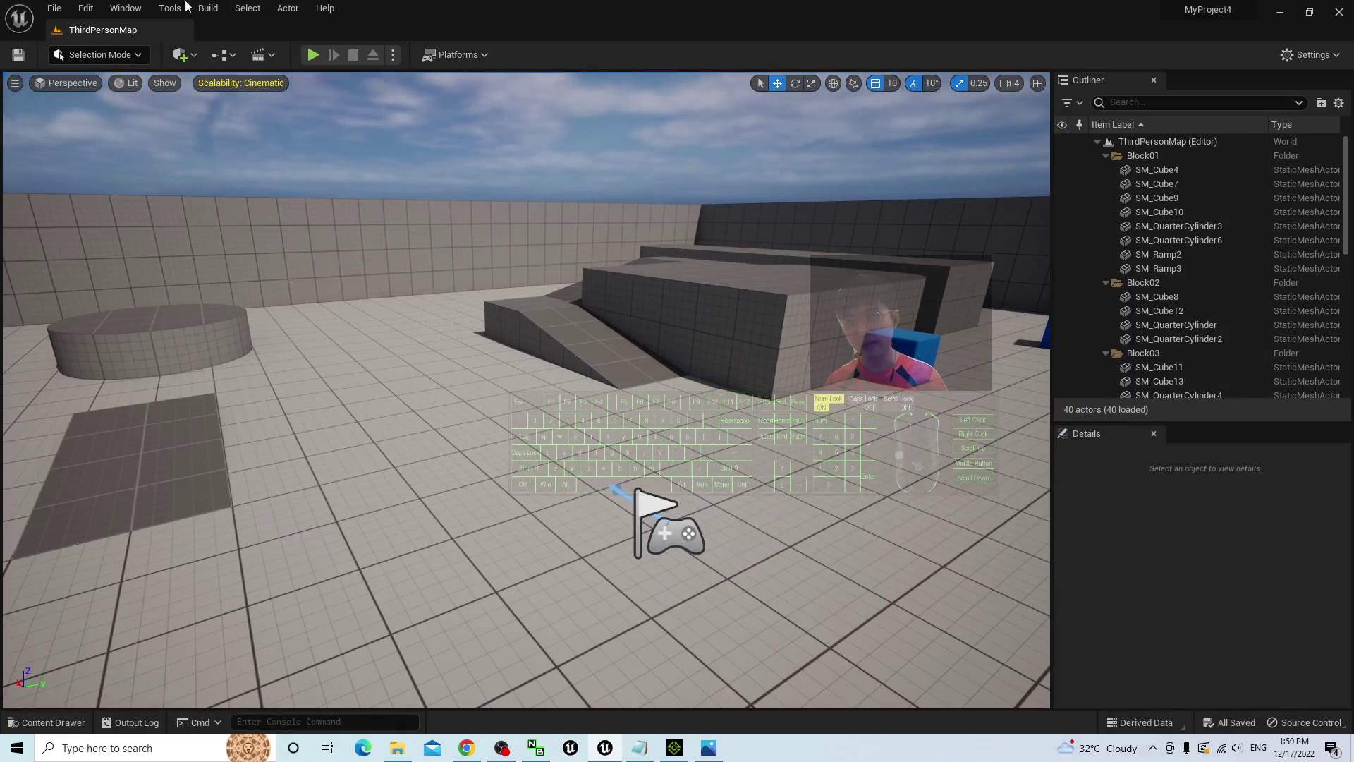
{"action": "left_click", "coordinate": [131, 9]}
{"action": "mouse_move", "coordinate": [185, 64]}
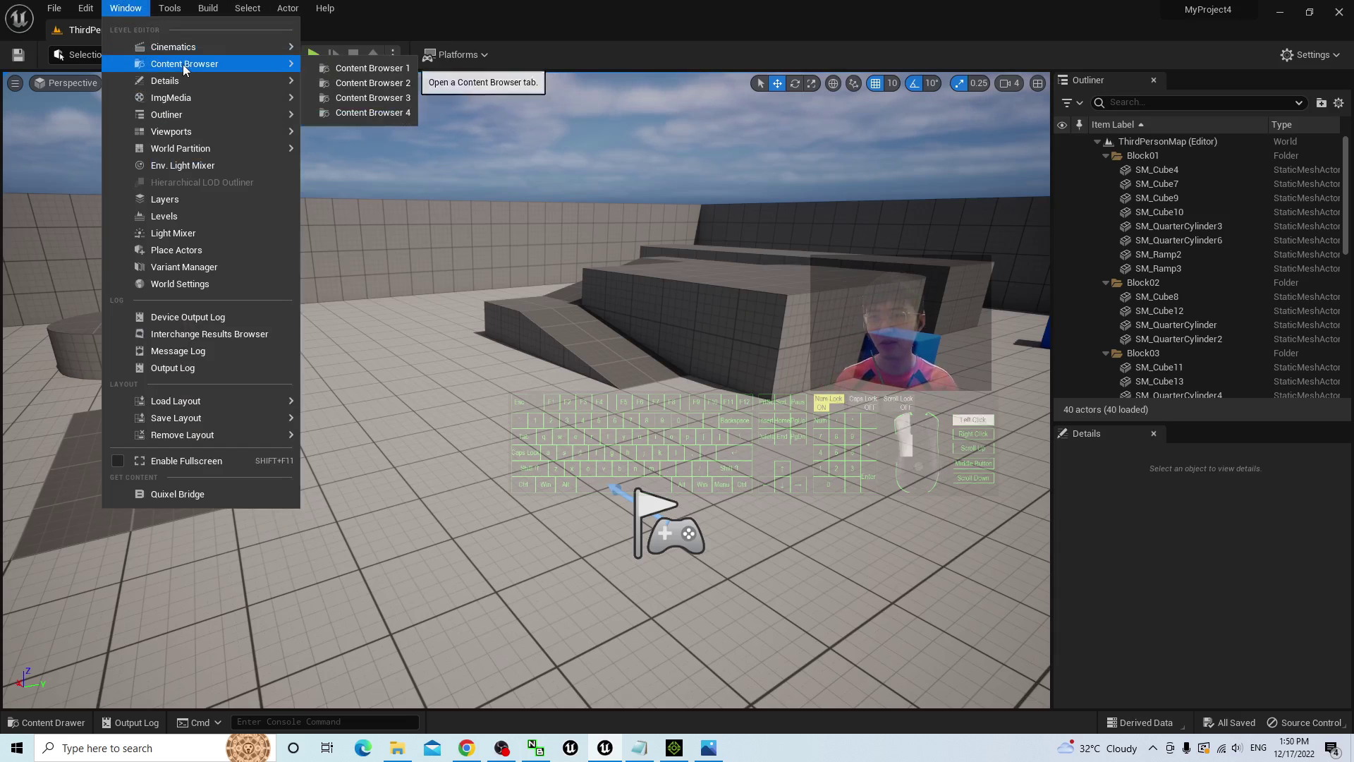
{"action": "left_click", "coordinate": [378, 61]}
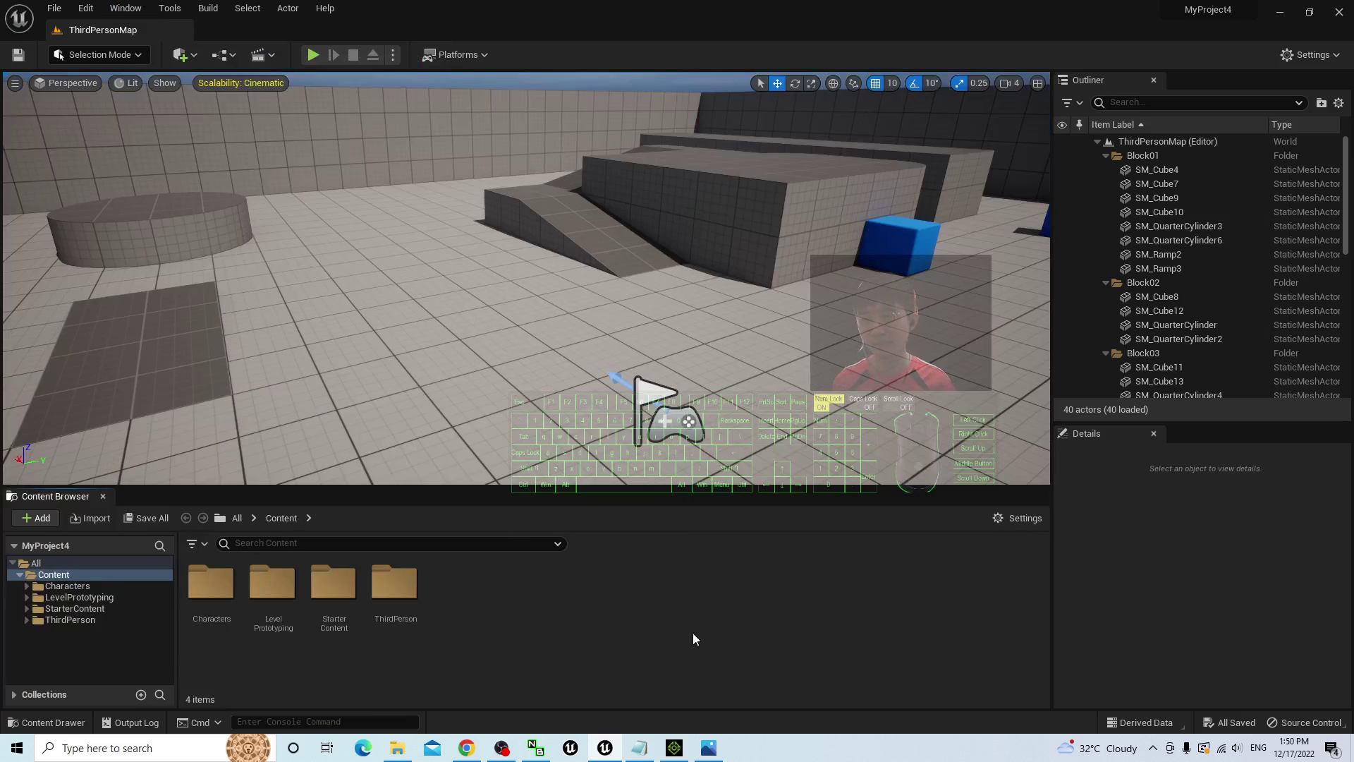
{"action": "right_click", "coordinate": [392, 587]}
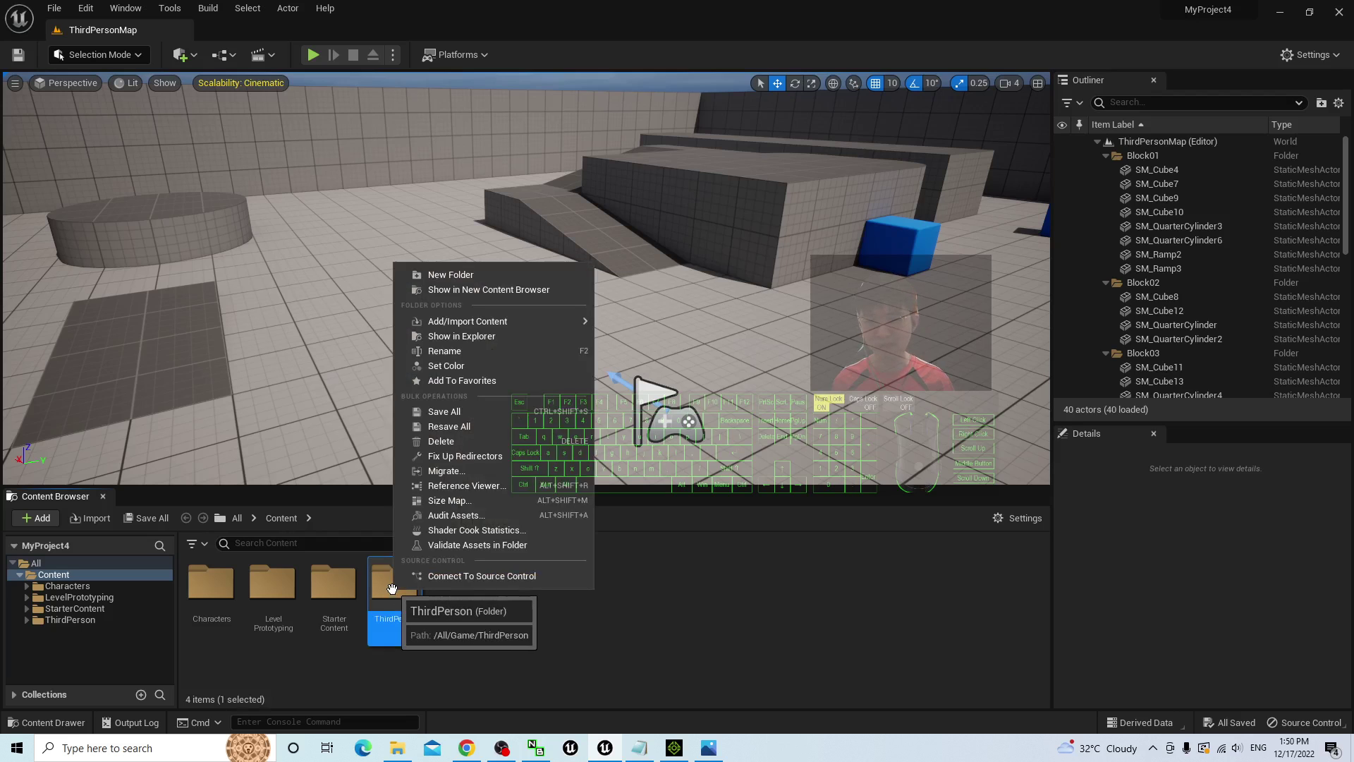
{"action": "left_click", "coordinate": [462, 337]}
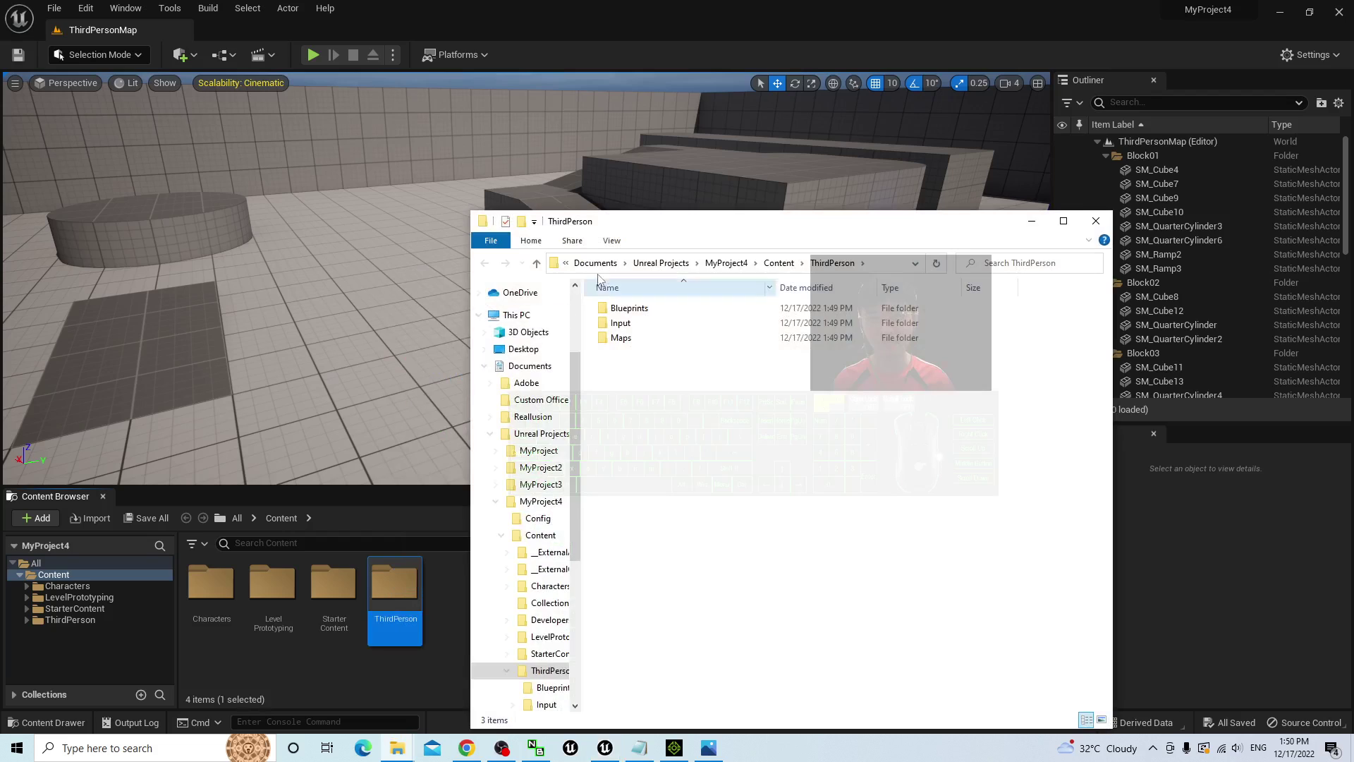
- Go up to the MyProject4 root folder in File Explorer and check its full path
{"action": "left_click", "coordinate": [727, 263]}
{"action": "left_click", "coordinate": [620, 268]}
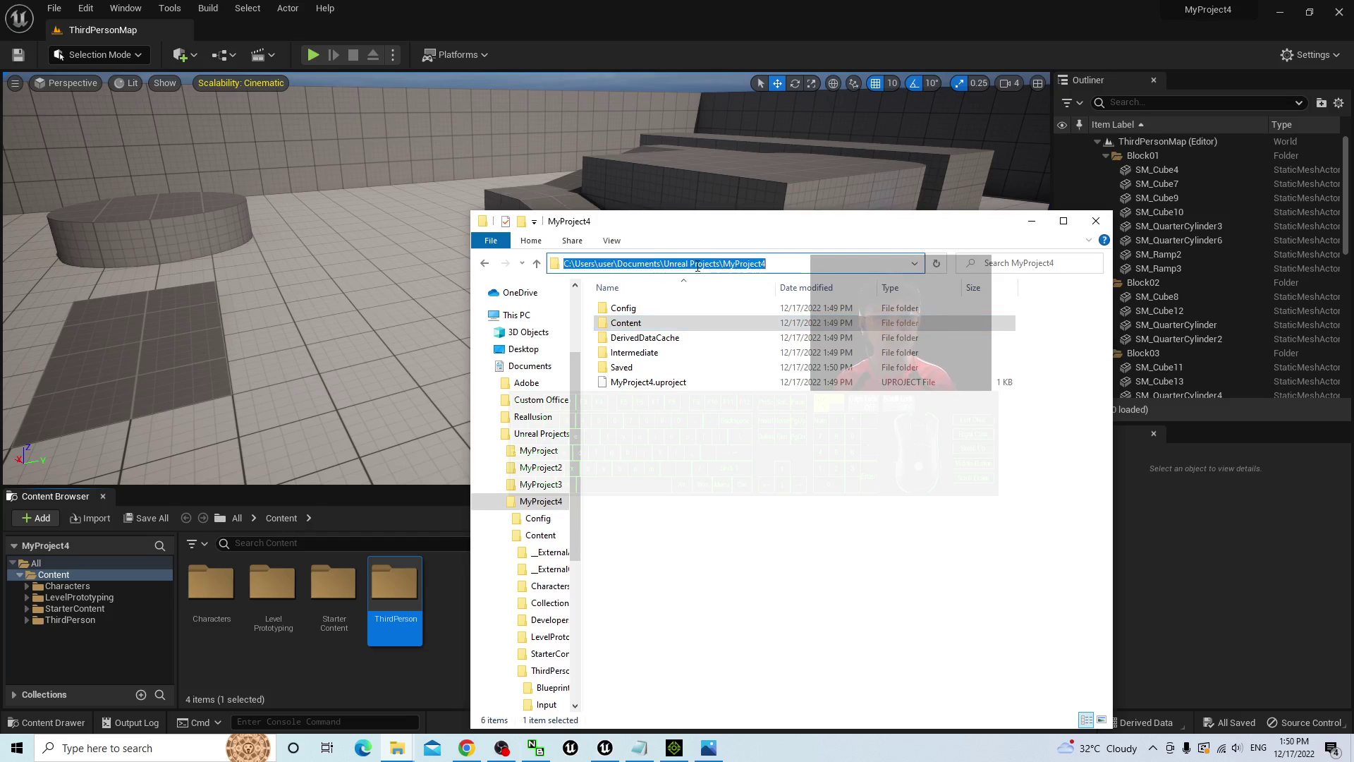
{"action": "left_click", "coordinate": [772, 518]}
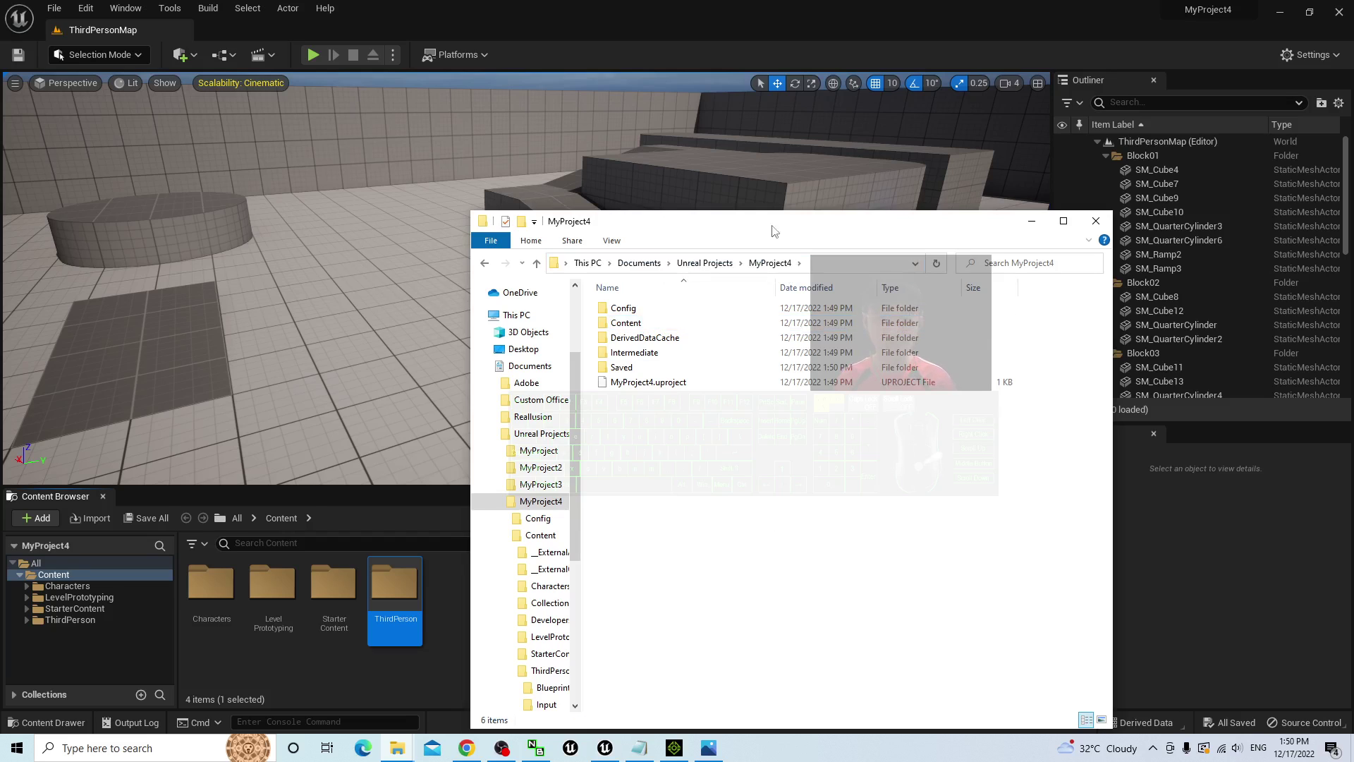
- In notes.txt, change the plugin line to "install iClone Unreal Live Link plugin and Auto Setup for UE5.1" and save the file
{"action": "left_click", "coordinate": [639, 748]}
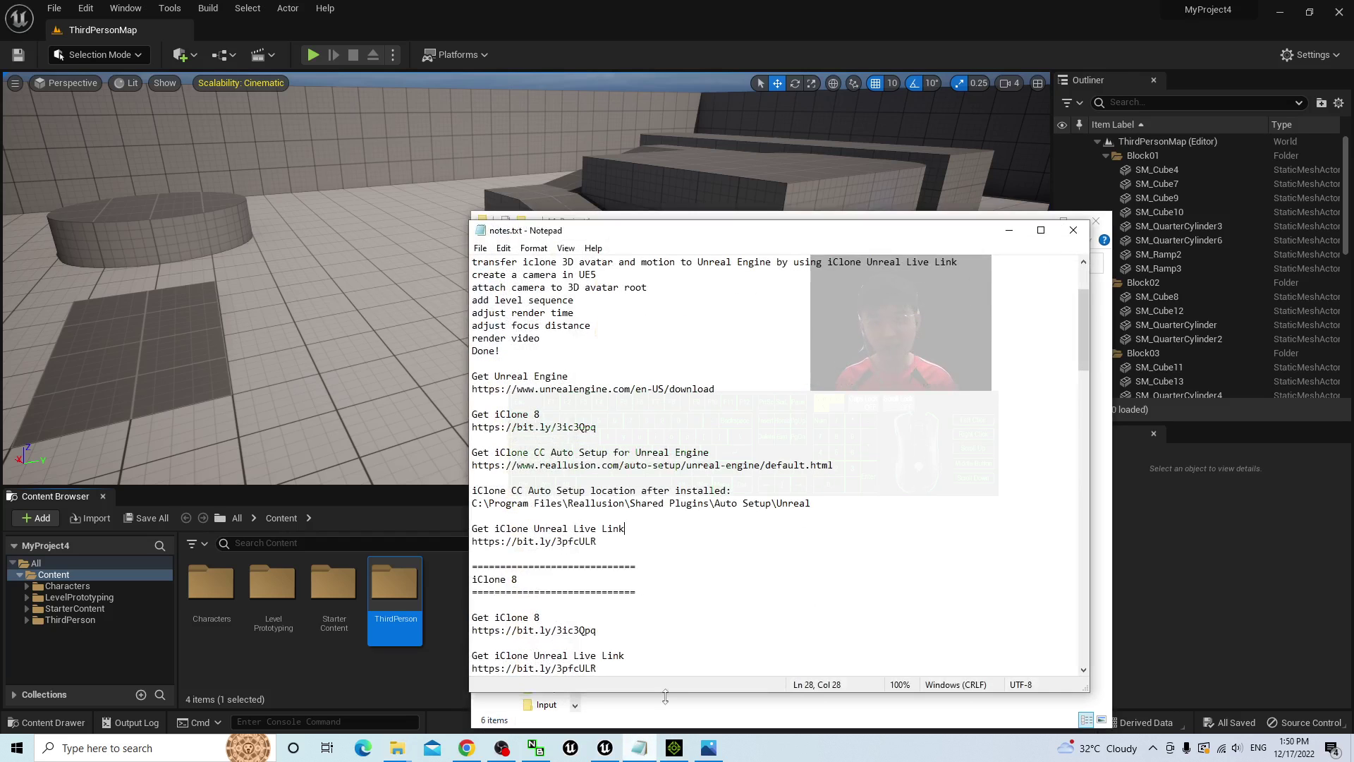
{"action": "scroll", "coordinate": [664, 371], "scroll_direction": "up", "scroll_amount": 3}
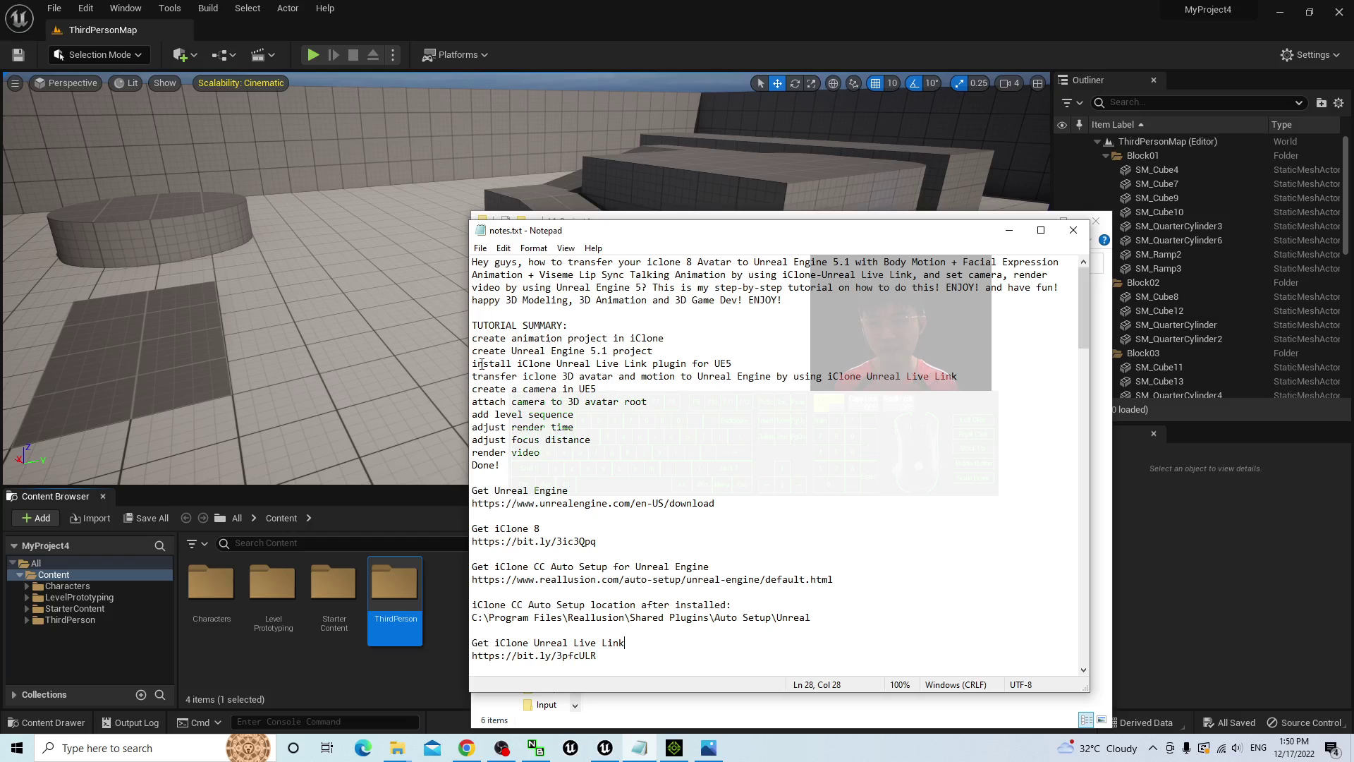
{"action": "left_click_drag", "start_coordinate": [474, 364], "coordinate": [627, 363]}
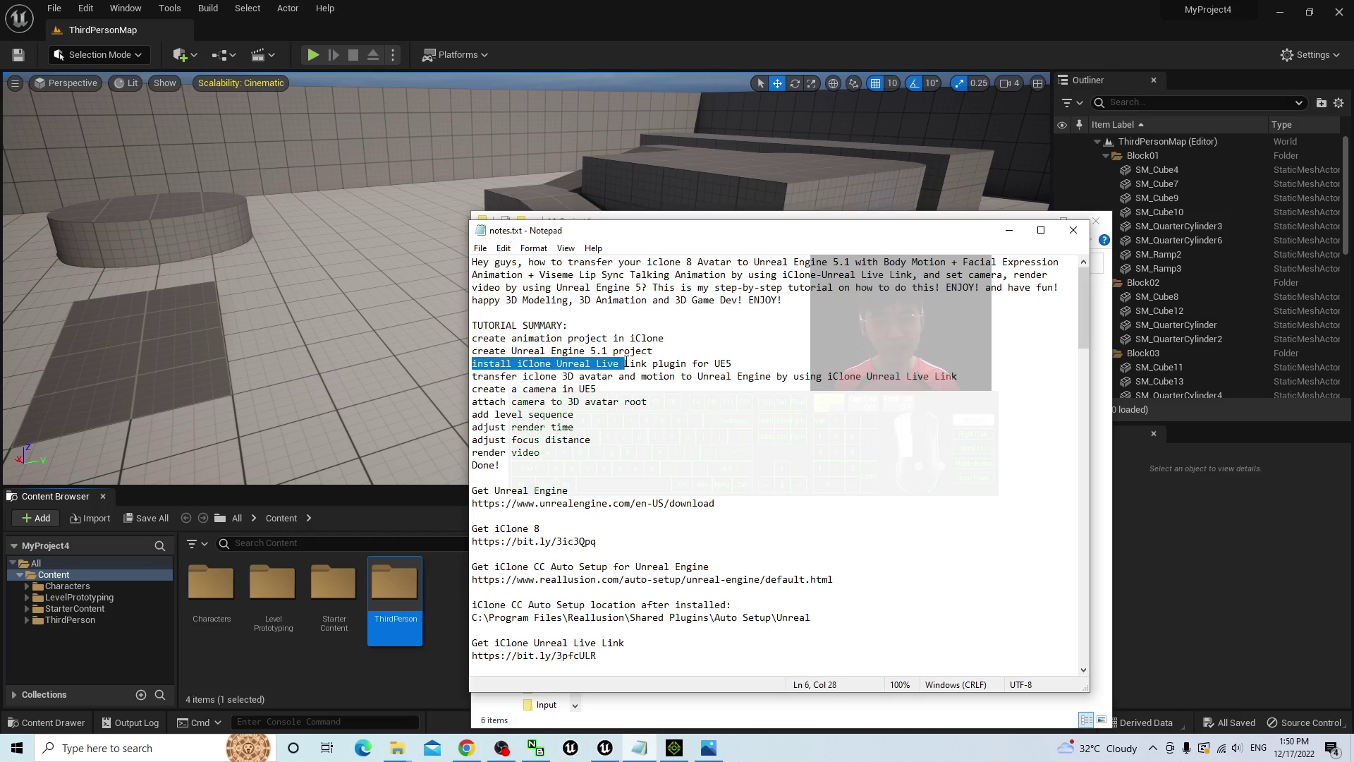
{"action": "left_click", "coordinate": [769, 363]}
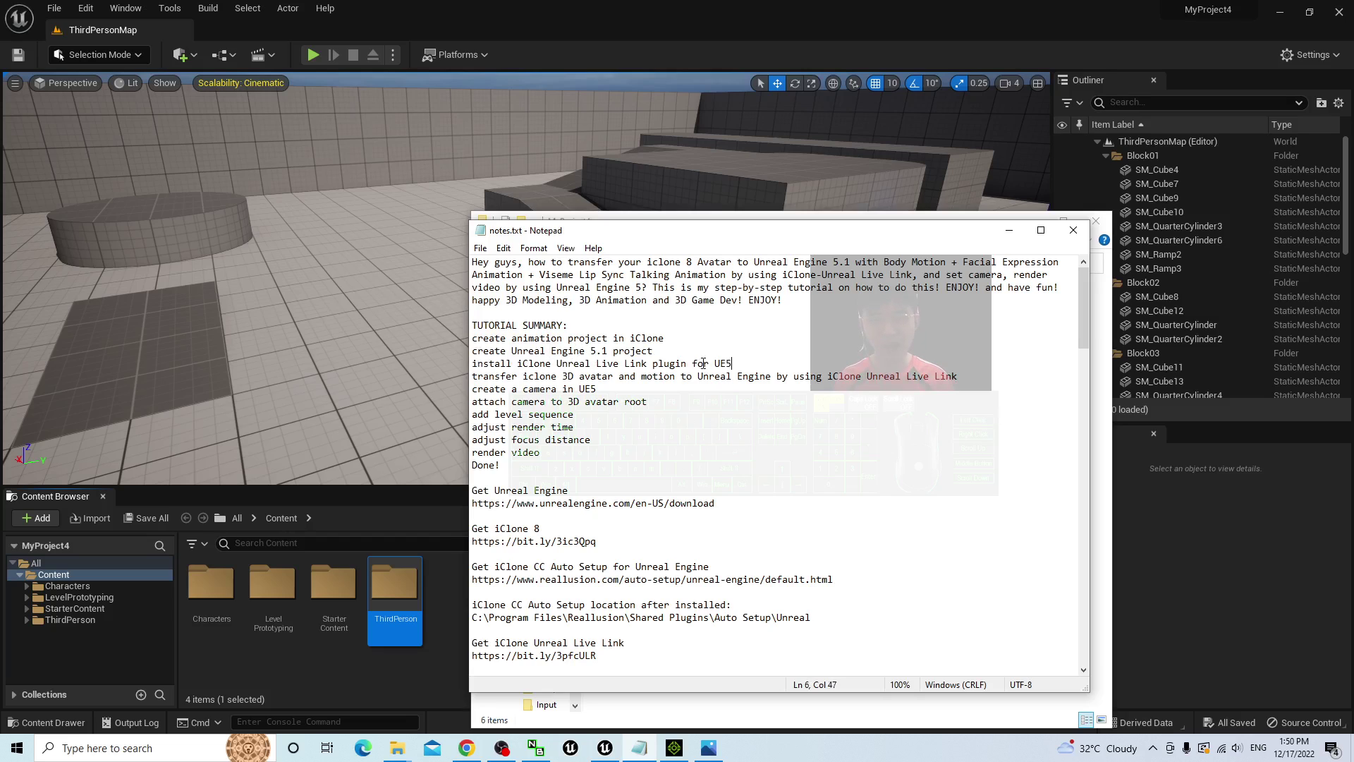
{"action": "type", "text": ".1"}
{"action": "type", "text": " a"}
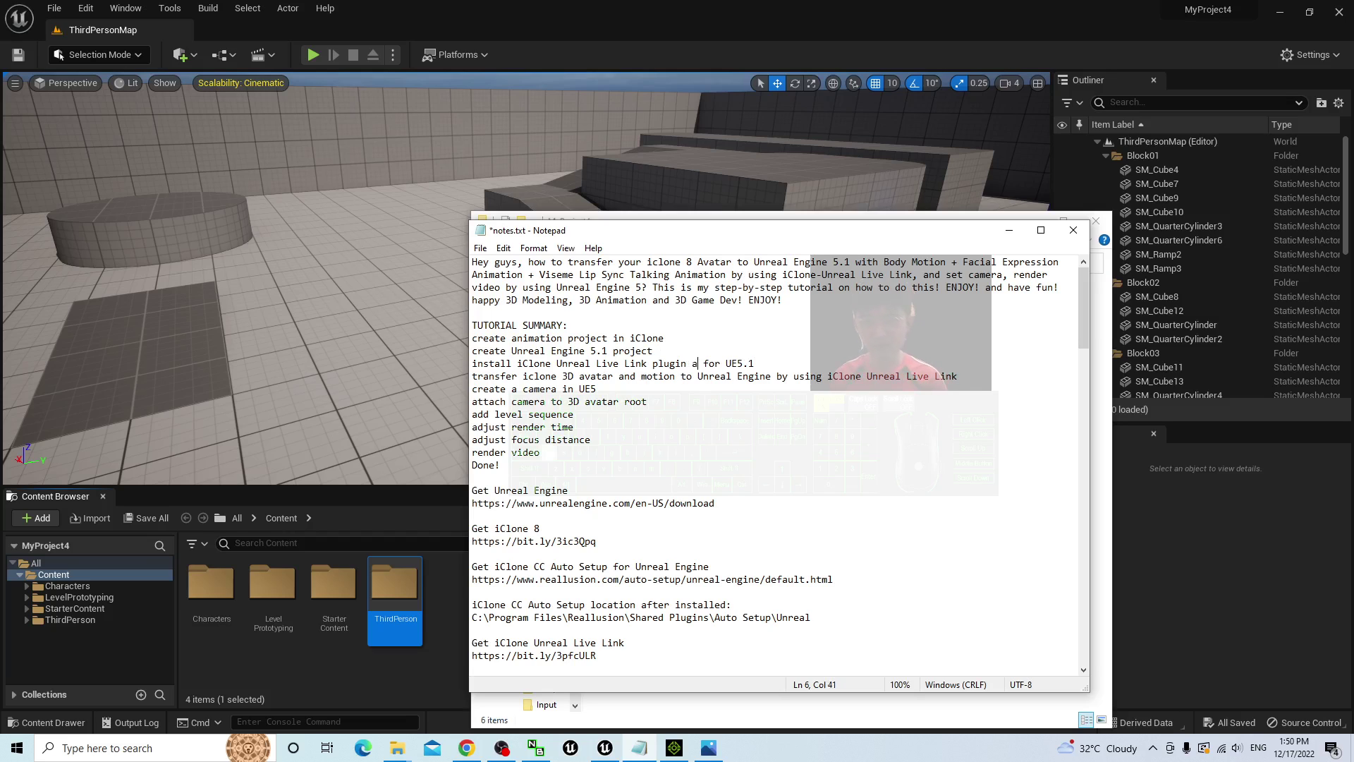
{"action": "type", "text": "nd Auto setup"}
{"action": "key", "text": "BackSpace"}
{"action": "key", "text": "BackSpace"}
{"action": "key", "text": "BackSpace"}
{"action": "key", "text": "BackSpace"}
{"action": "key", "text": "BackSpace"}
{"action": "type", "text": "Setup"}
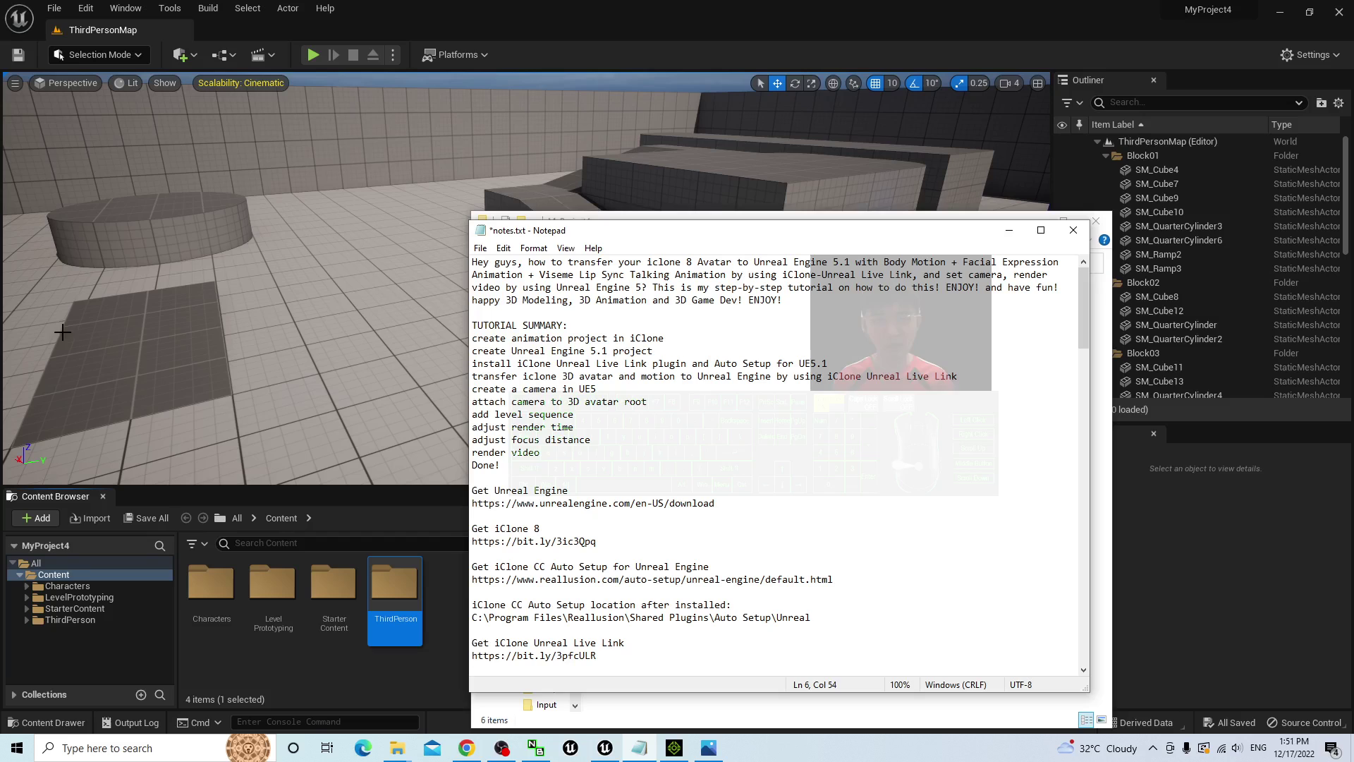
{"action": "left_click", "coordinate": [814, 488]}
{"action": "key", "text": "ctrl+s"}
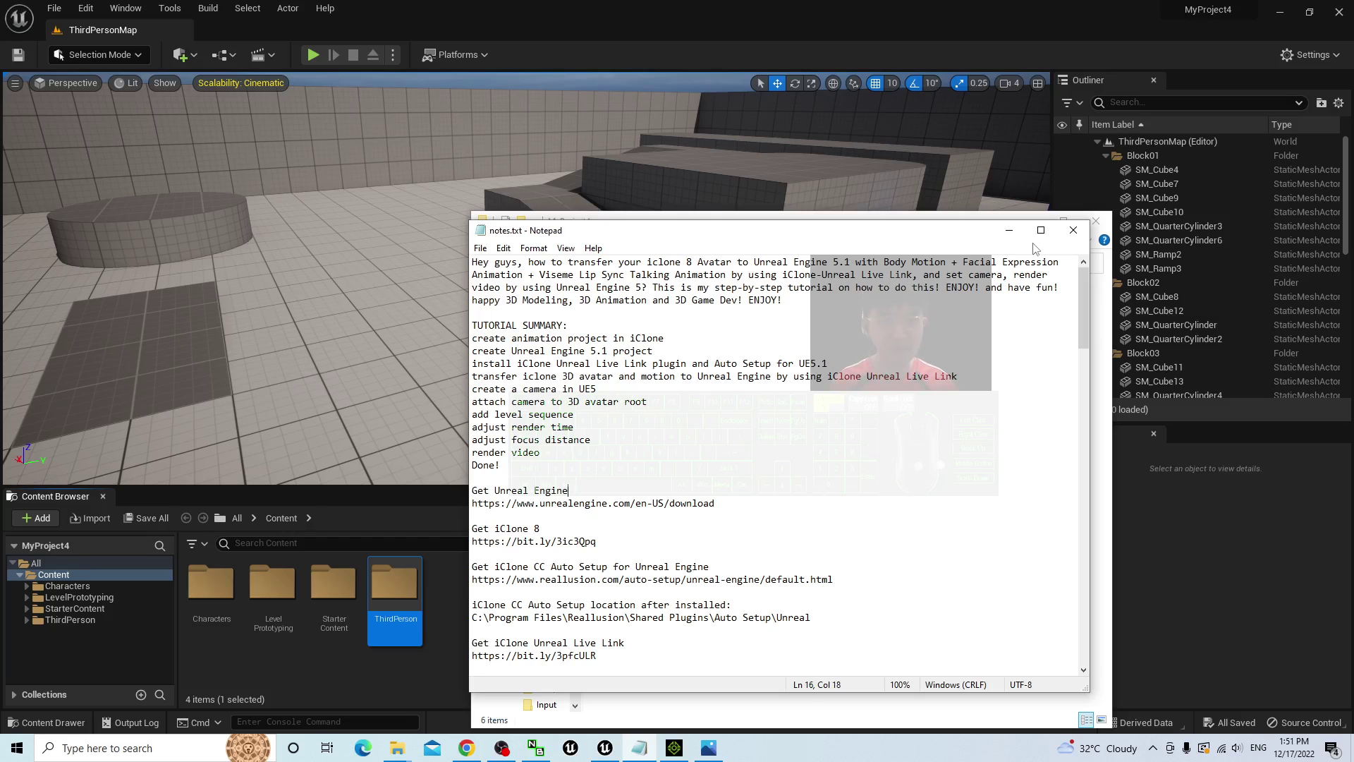
- Review the Auto Setup and Unreal Live Link download entries in the notes, and minimize the notes and project folder windows
{"action": "scroll", "coordinate": [745, 536], "scroll_direction": "down", "scroll_amount": 2}
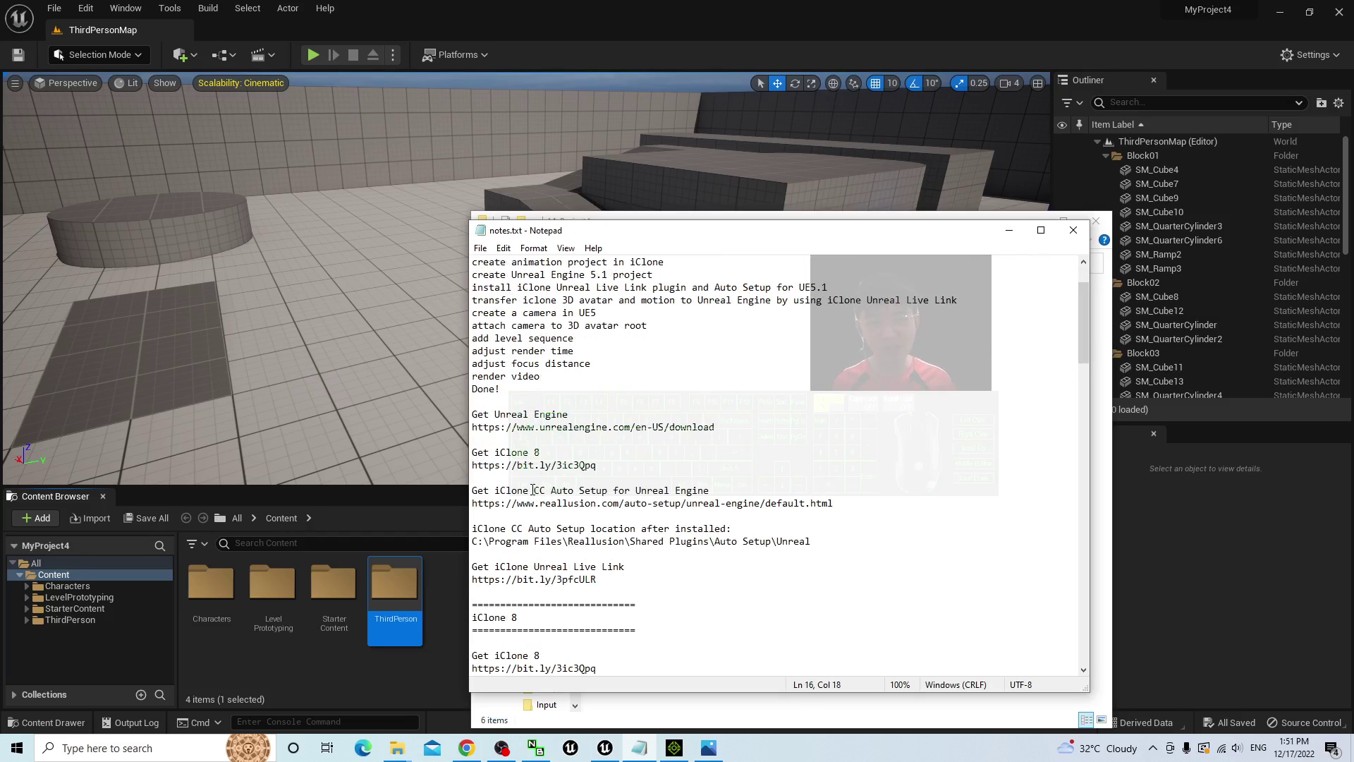
{"action": "left_click_drag", "start_coordinate": [550, 492], "coordinate": [615, 494]}
{"action": "left_click_drag", "start_coordinate": [551, 566], "coordinate": [597, 564]}
{"action": "left_click", "coordinate": [1010, 230]}
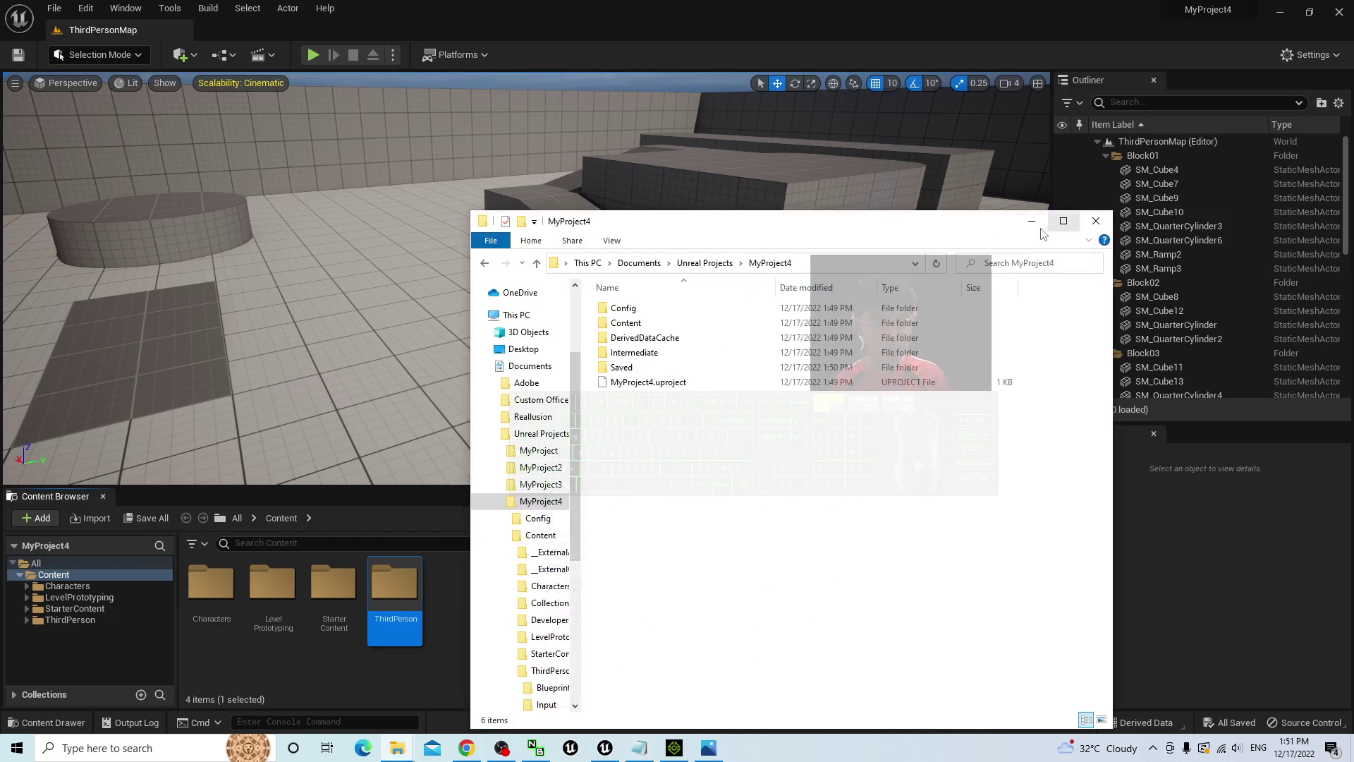
{"action": "left_click", "coordinate": [1031, 220]}
- Switch to iClone 8, browse to its Auto Setup files and open the Auto Setup 1.25 For Unreal 5.1 folder
{"action": "left_click", "coordinate": [675, 749]}
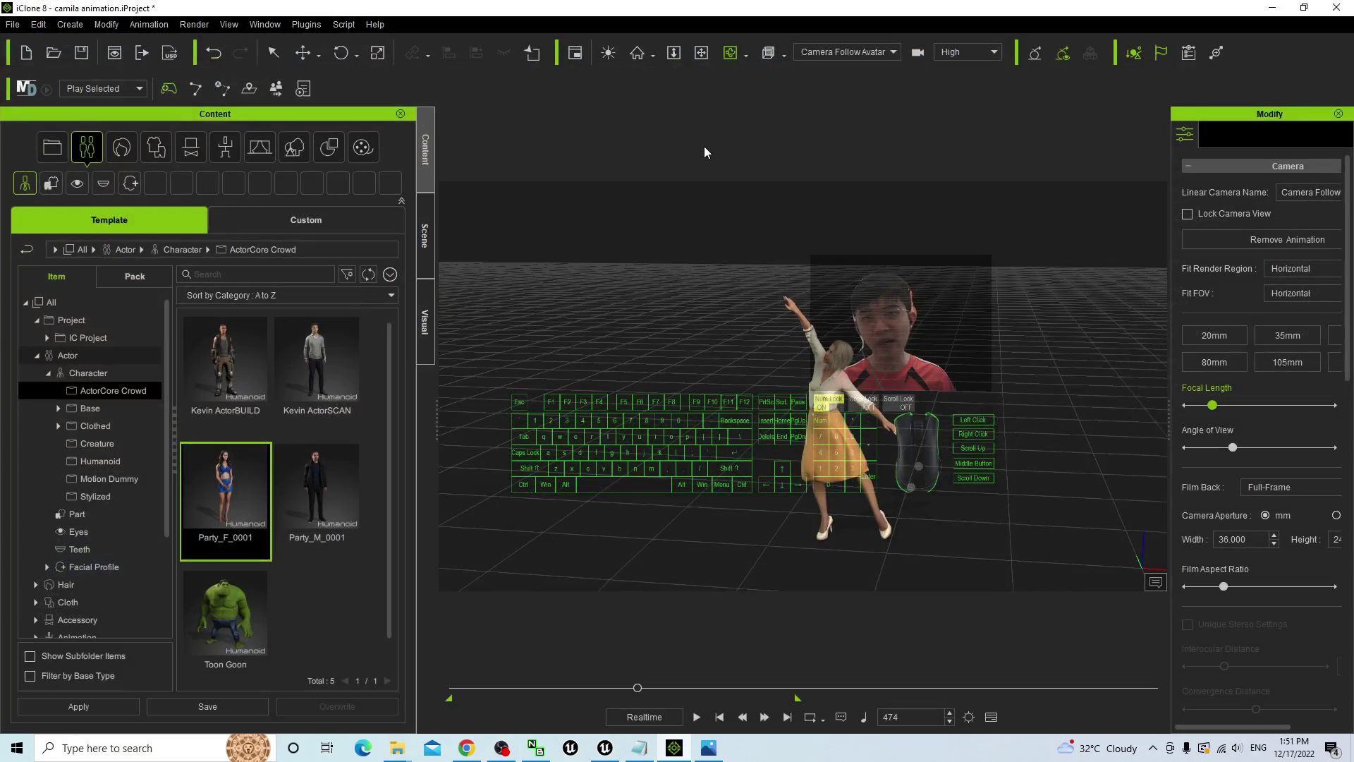
{"action": "left_click", "coordinate": [320, 25]}
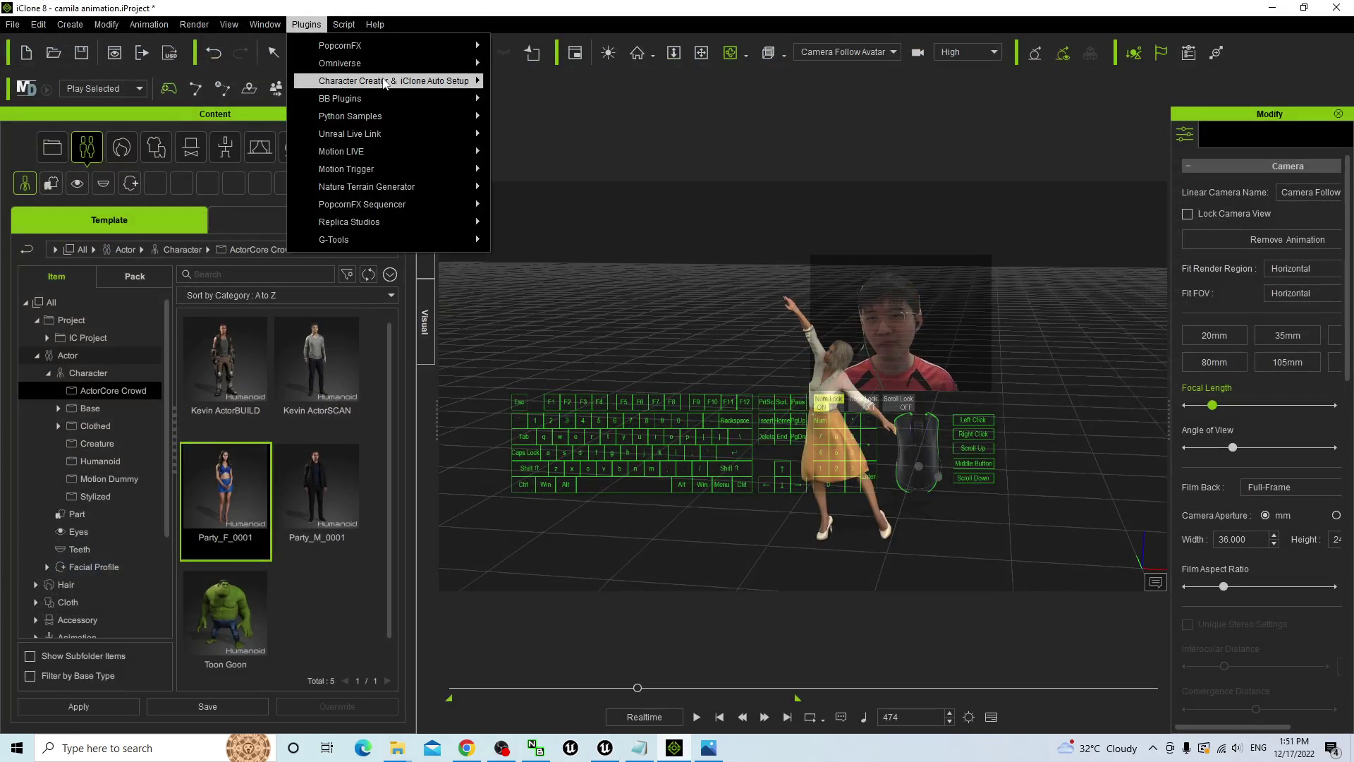
{"action": "mouse_move", "coordinate": [384, 84]}
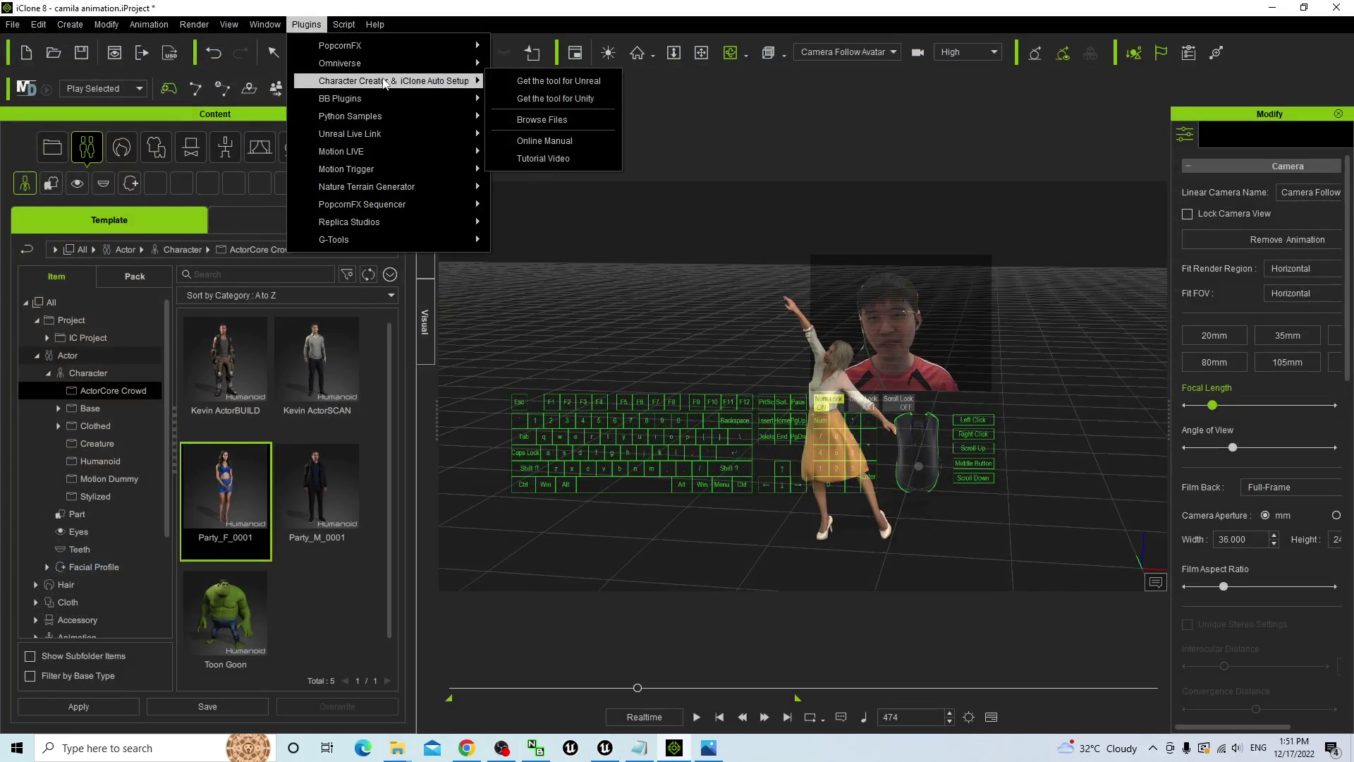
{"action": "left_click", "coordinate": [561, 120]}
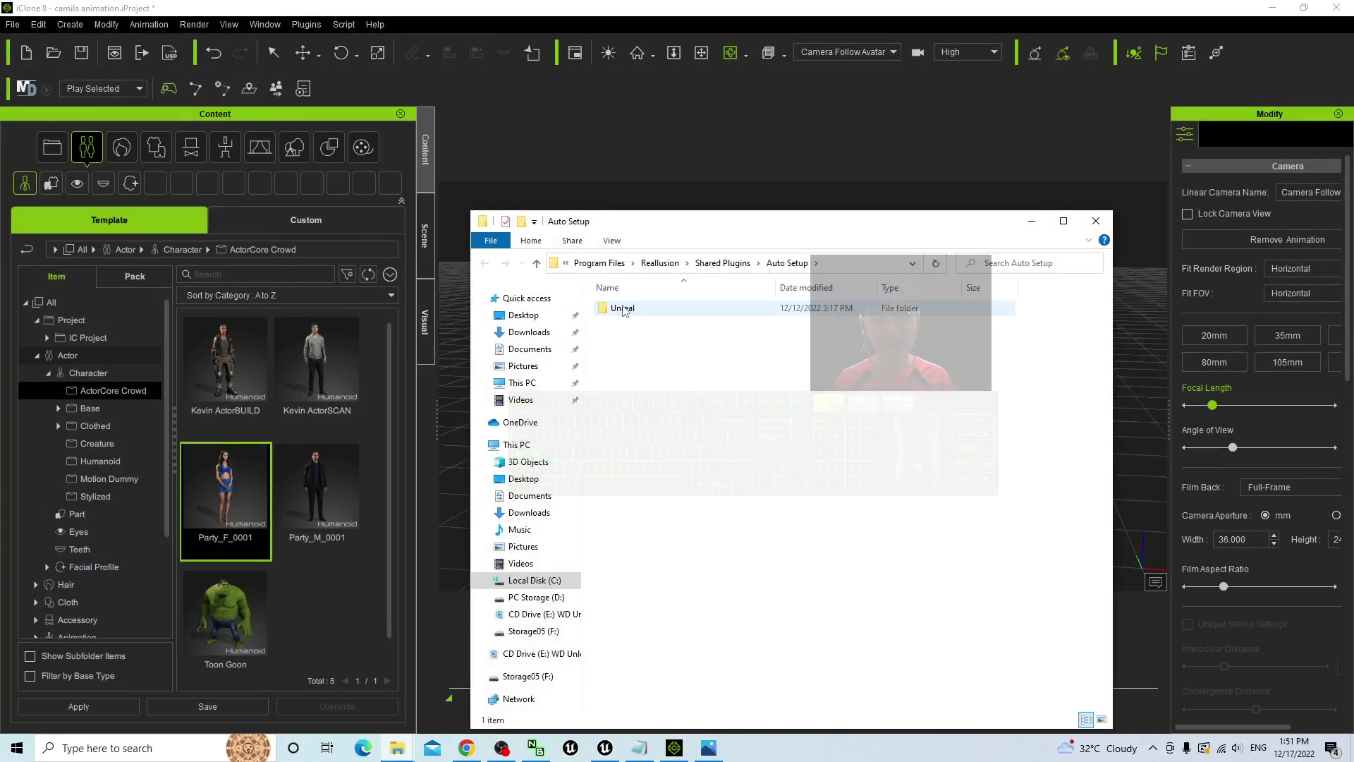
{"action": "double_click", "coordinate": [622, 309]}
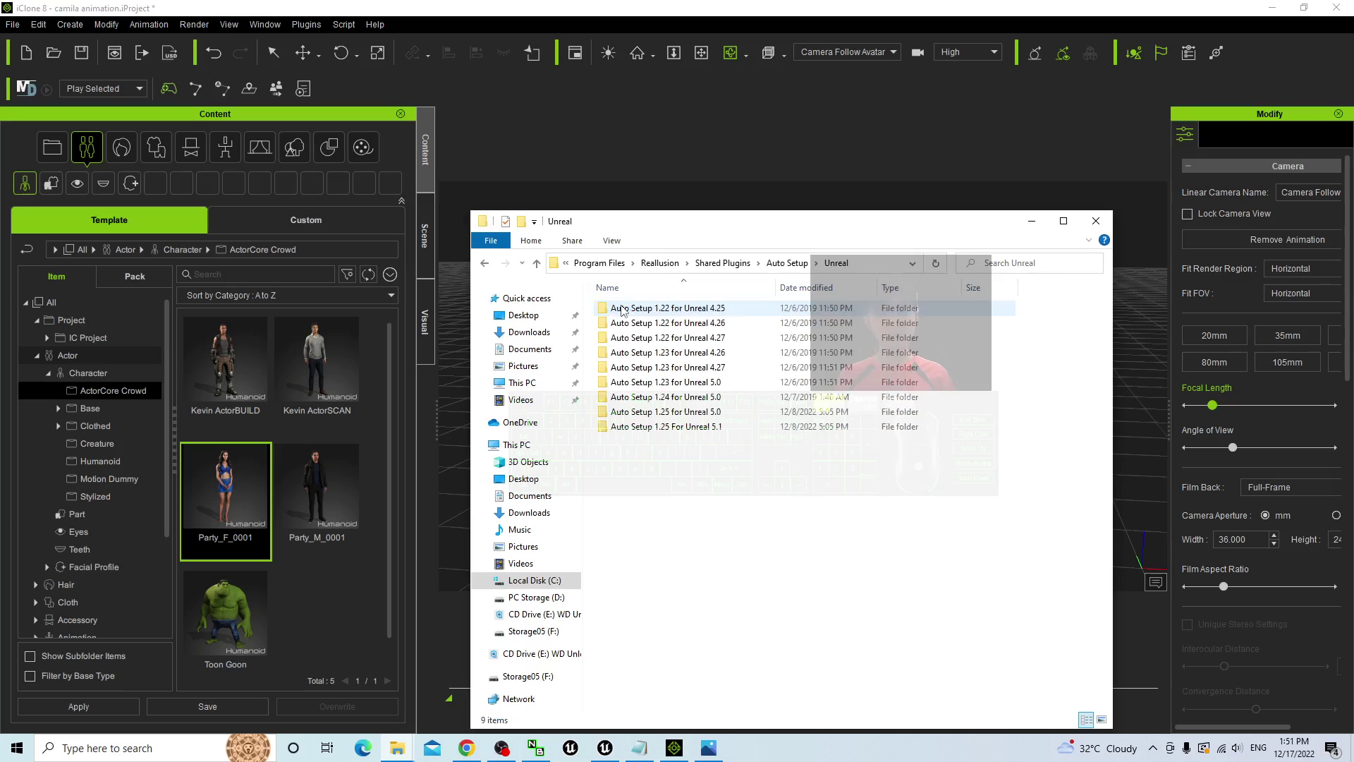
{"action": "double_click", "coordinate": [724, 428]}
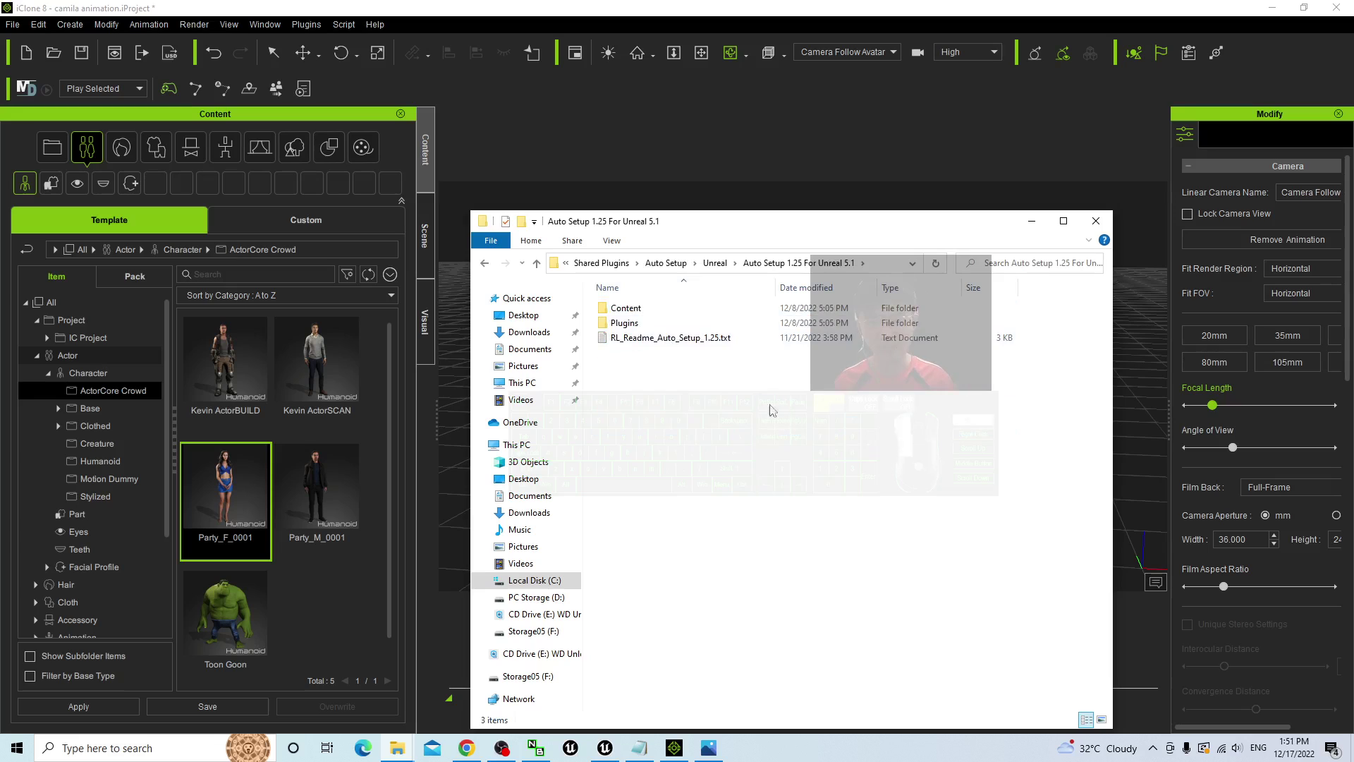
- Copy Content, Plugins and RL_Readme_Auto_Setup_1.25.txt from the Auto Setup folder into the MyProject4 root folder
{"action": "left_click_drag", "start_coordinate": [650, 347], "coordinate": [650, 315]}
{"action": "right_click", "coordinate": [634, 314]}
{"action": "left_click", "coordinate": [674, 460]}
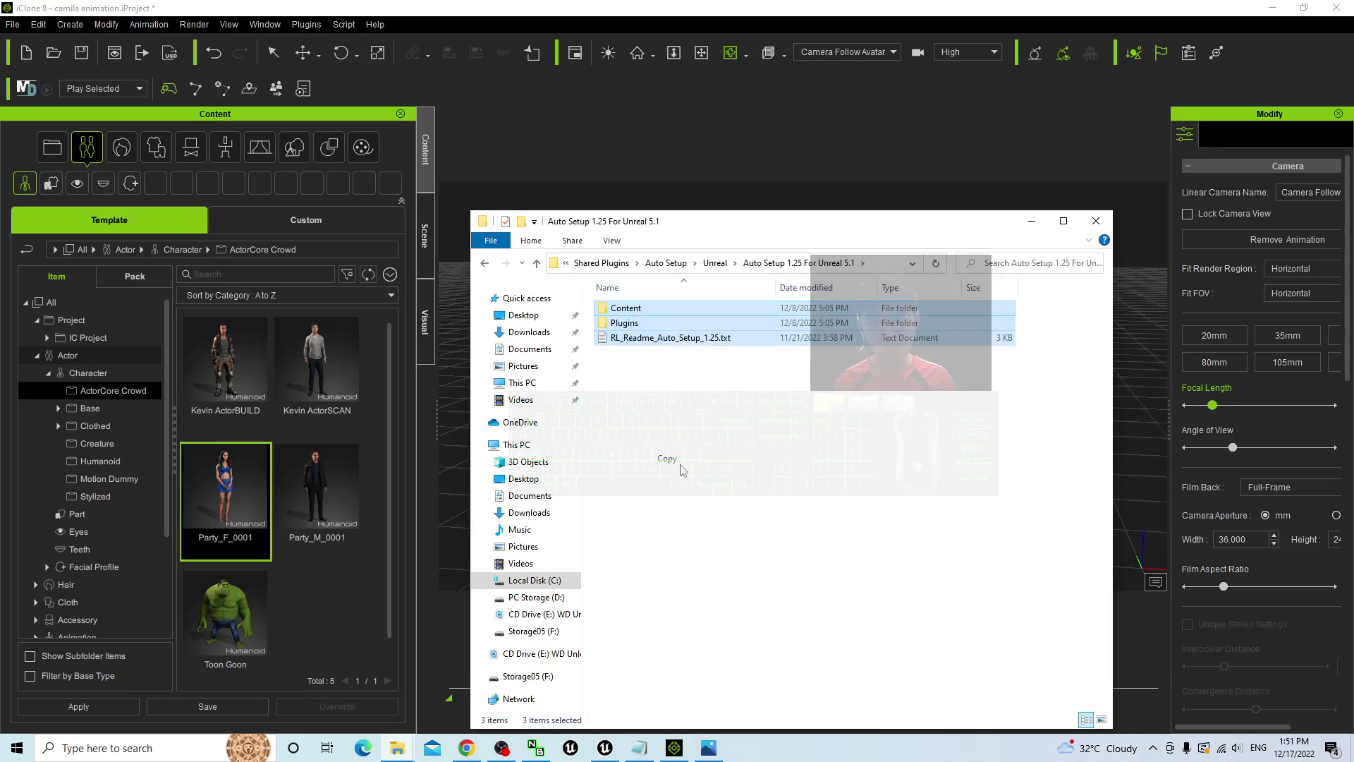
{"action": "mouse_move", "coordinate": [397, 746]}
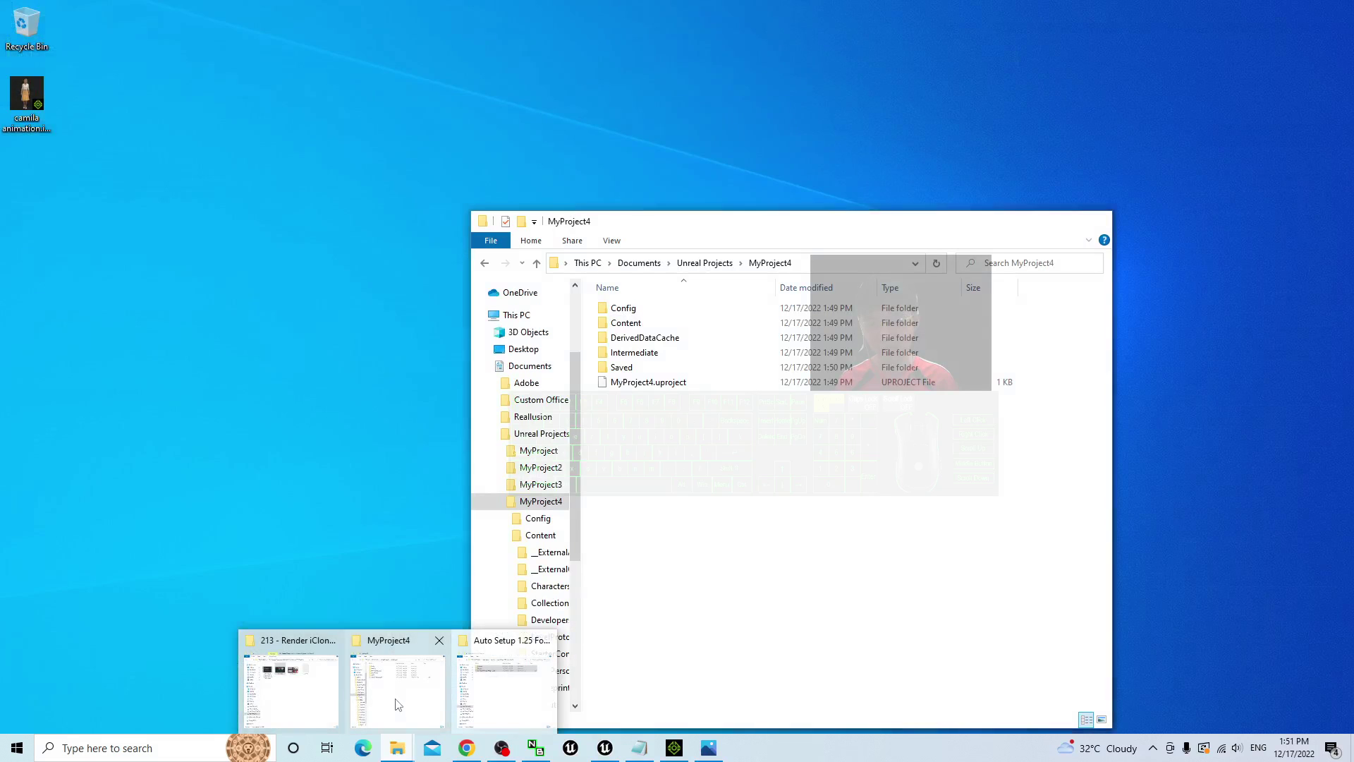
{"action": "left_click", "coordinate": [397, 704]}
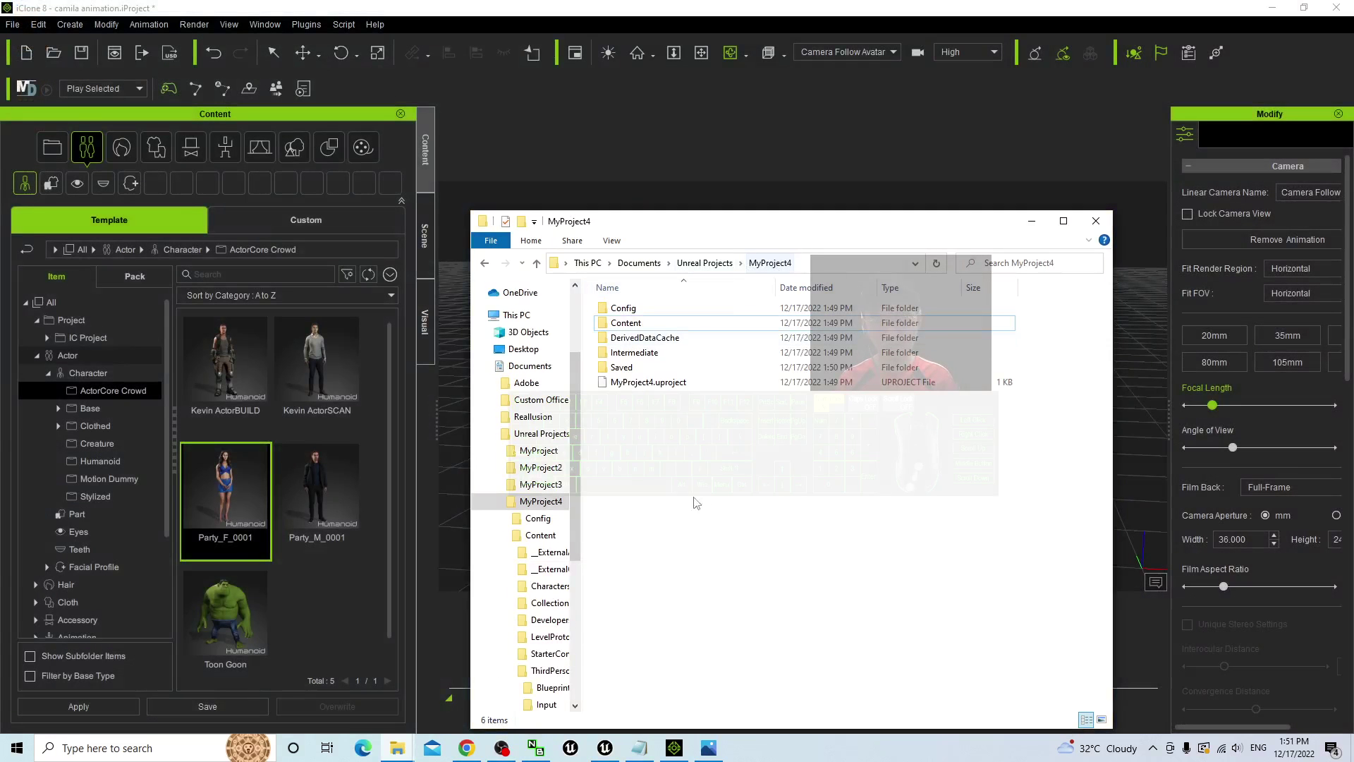
{"action": "right_click", "coordinate": [663, 434]}
{"action": "left_click", "coordinate": [718, 568]}
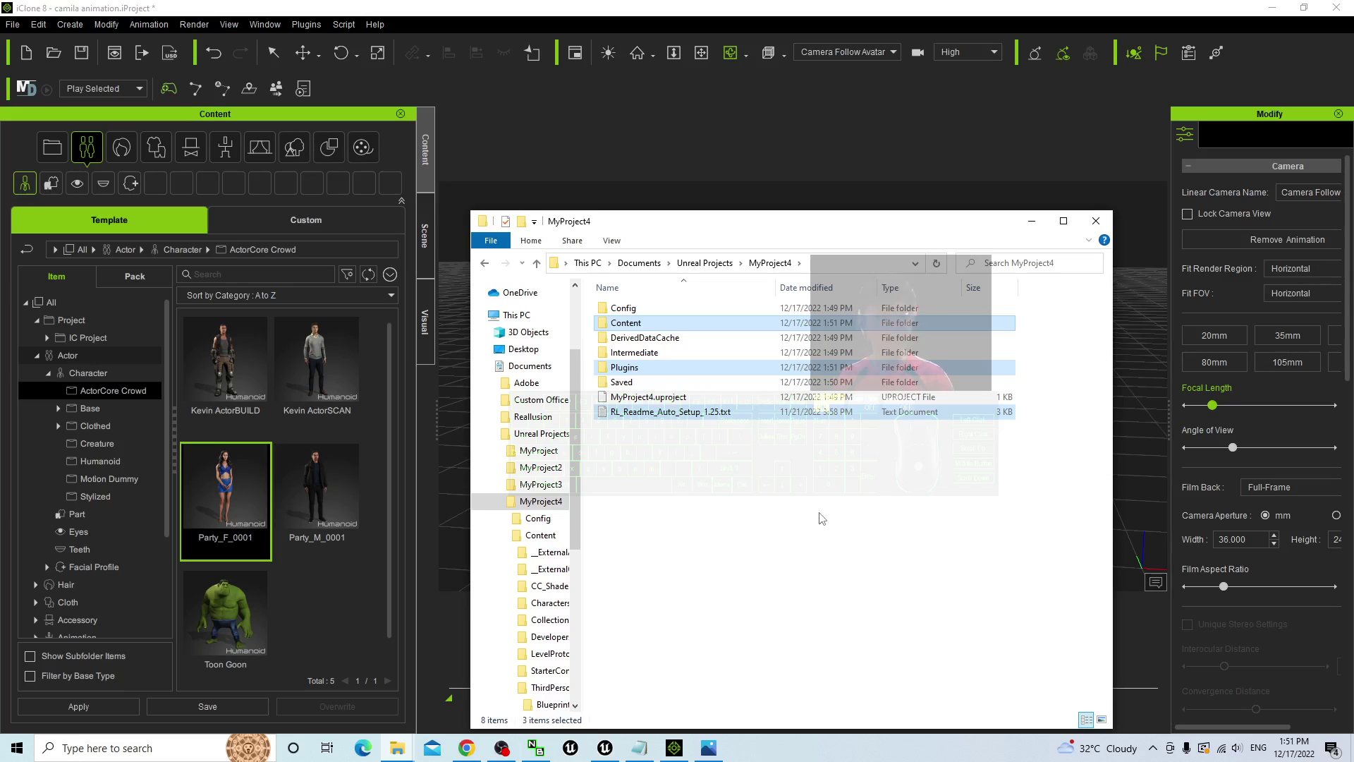
{"action": "left_click", "coordinate": [804, 551]}
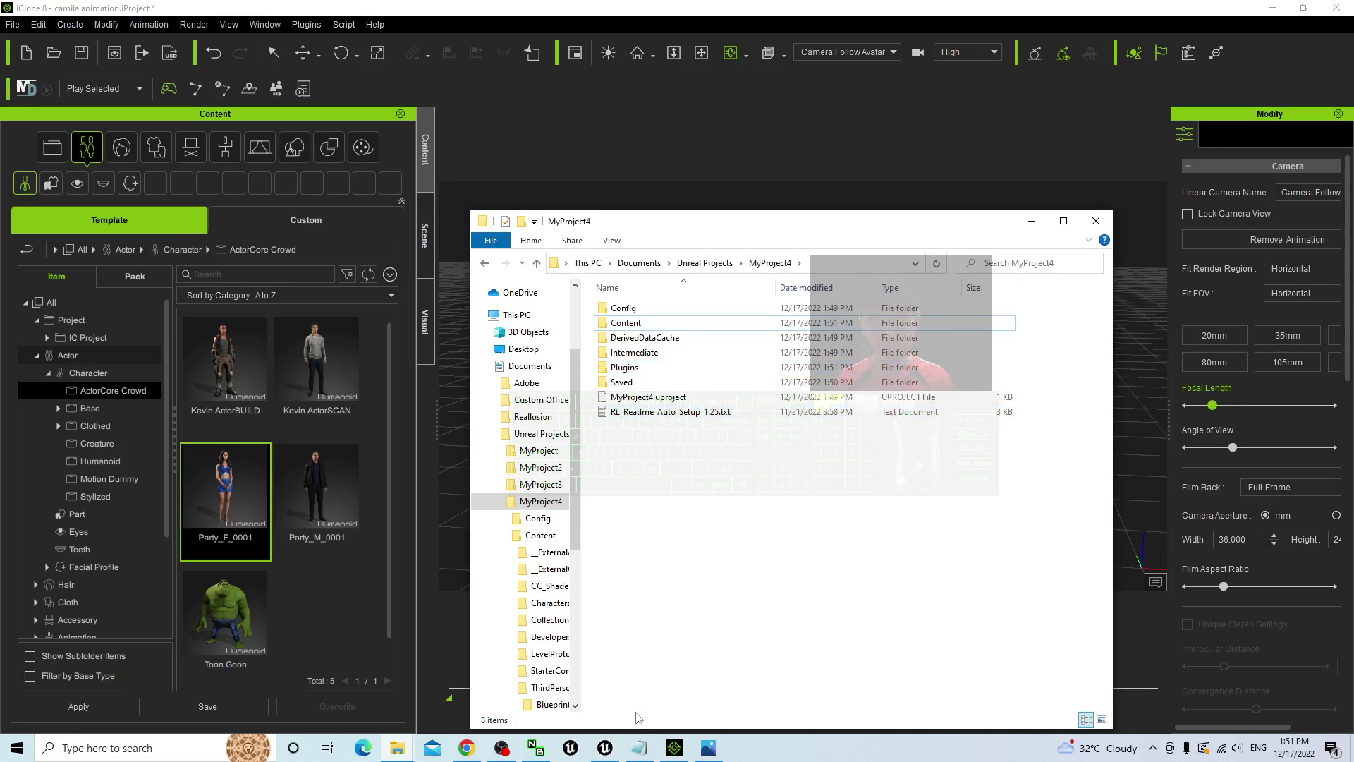
- From iClone 8, find the Live Link plugin folder and open iClone Live Link Plug-in for Unreal 5.1
{"action": "left_click", "coordinate": [677, 748]}
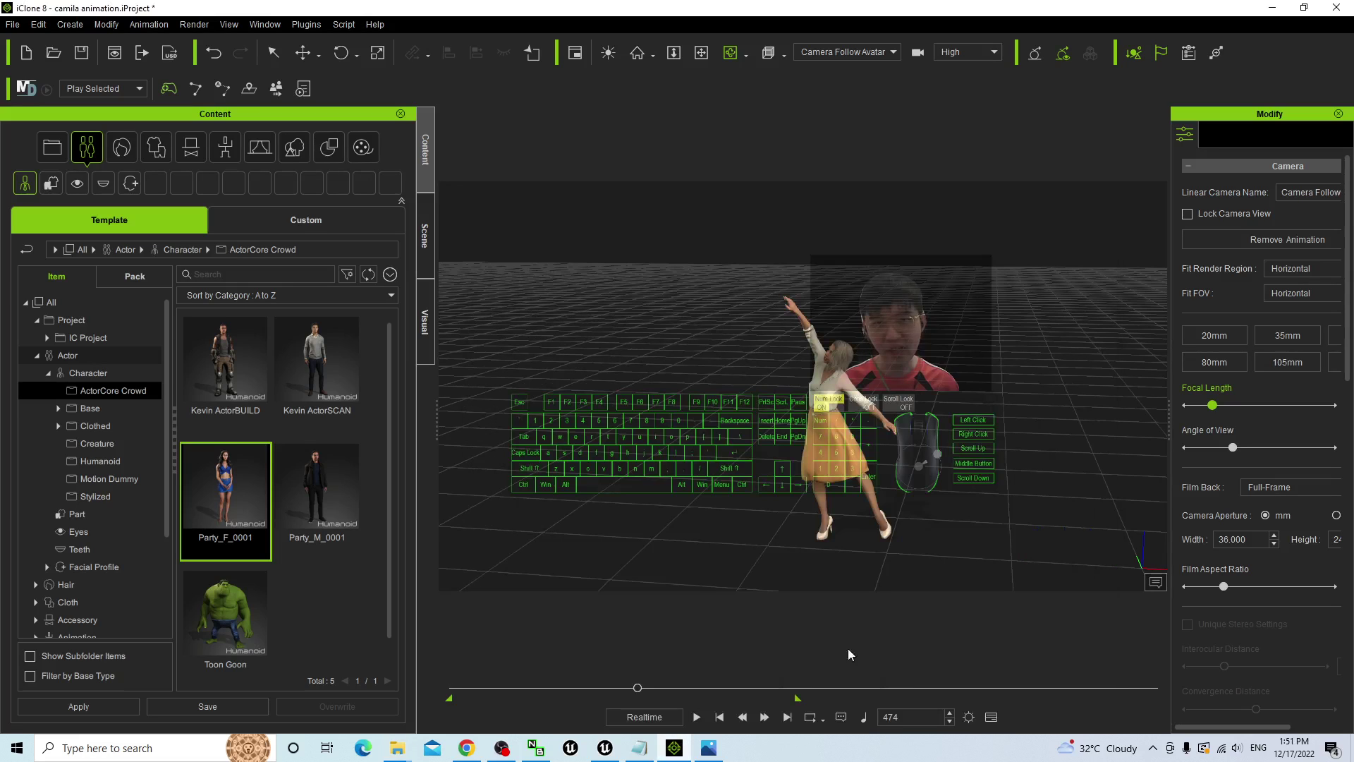
{"action": "left_click", "coordinate": [299, 27]}
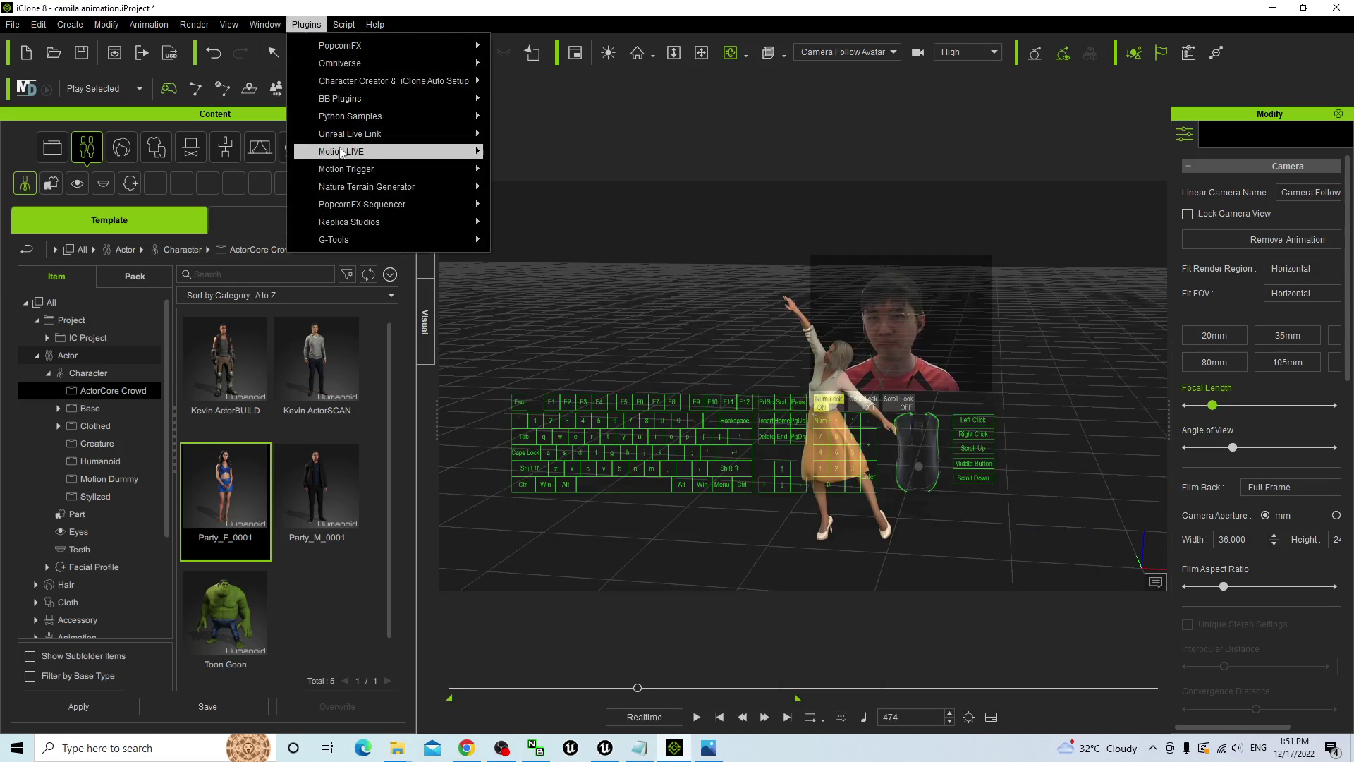
{"action": "mouse_move", "coordinate": [355, 140]}
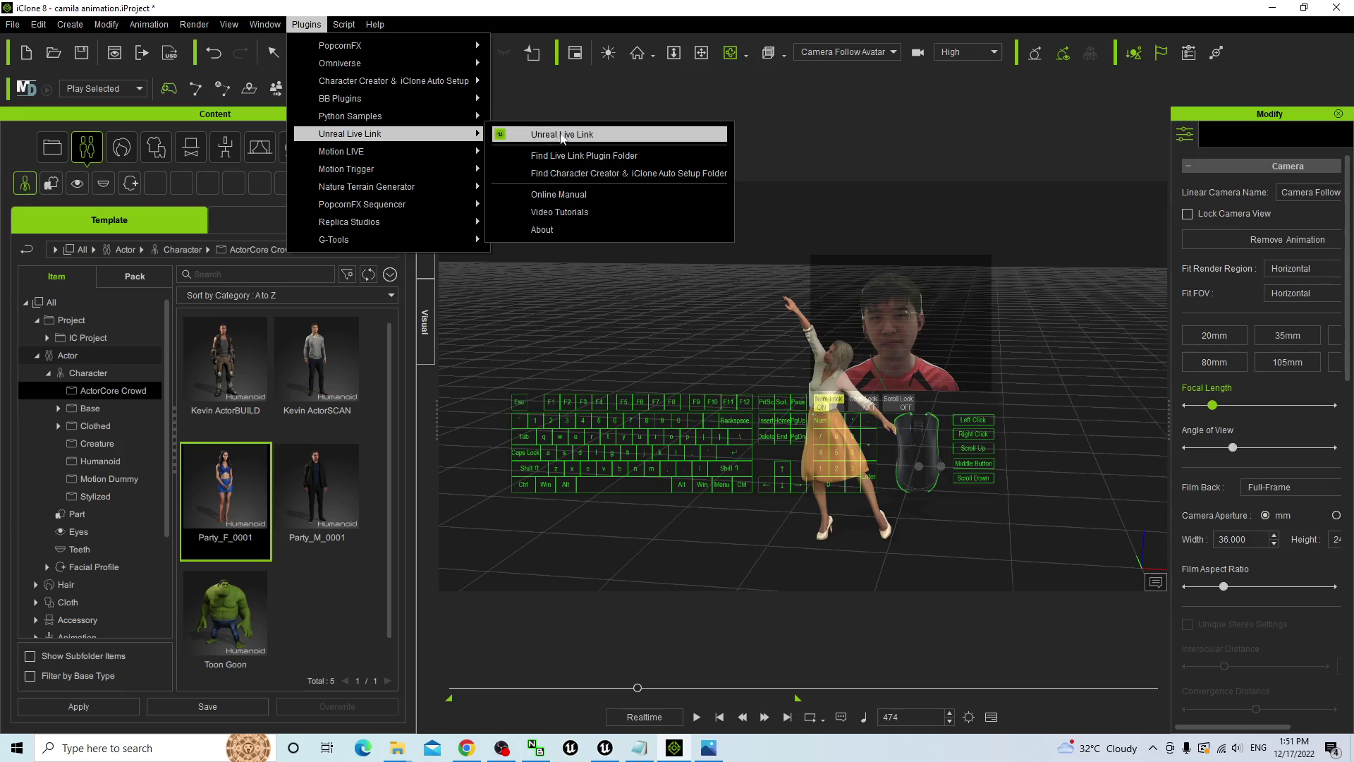
{"action": "left_click", "coordinate": [585, 164]}
{"action": "left_click", "coordinate": [696, 357]}
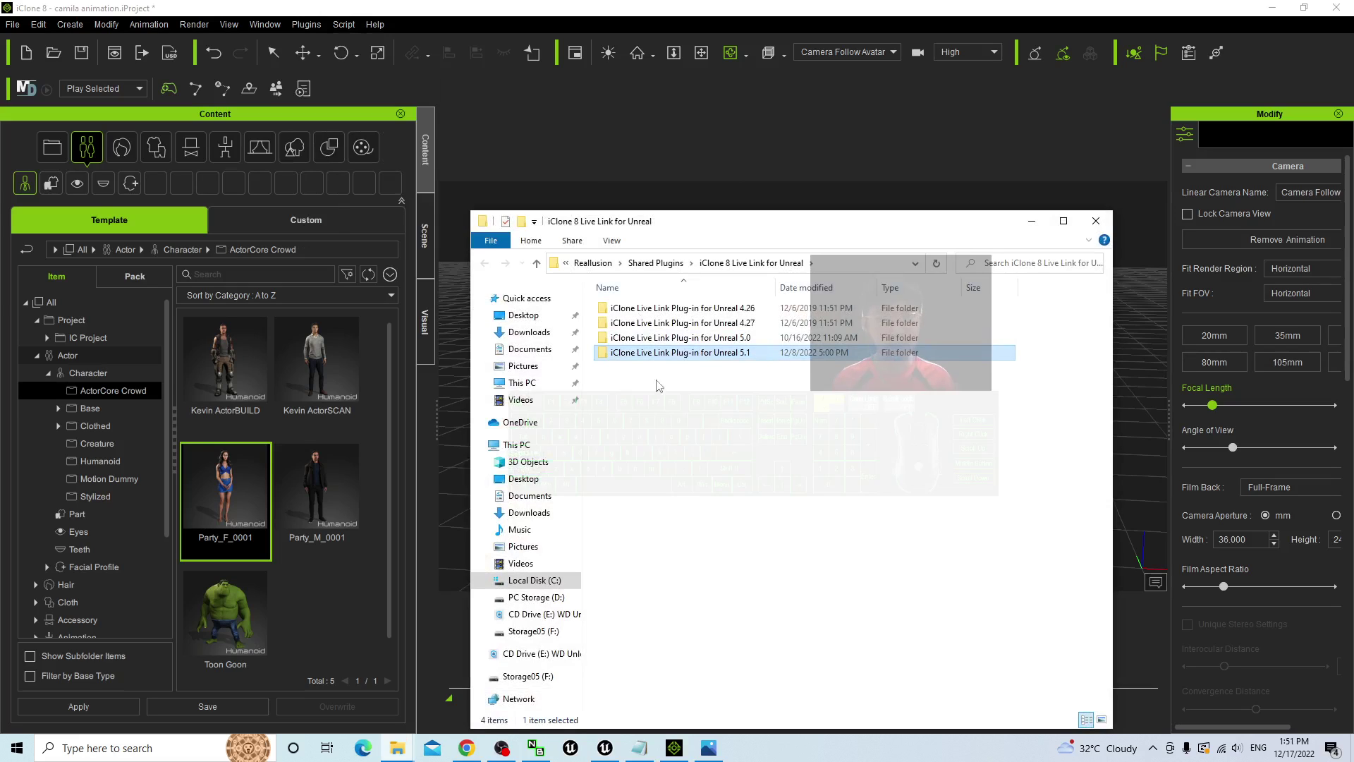
{"action": "double_click", "coordinate": [667, 356]}
- Copy the Live Link Plugins folder into the MyProject4 root folder, and close both folder windows
{"action": "left_click_drag", "start_coordinate": [714, 381], "coordinate": [652, 310]}
{"action": "right_click", "coordinate": [625, 310]}
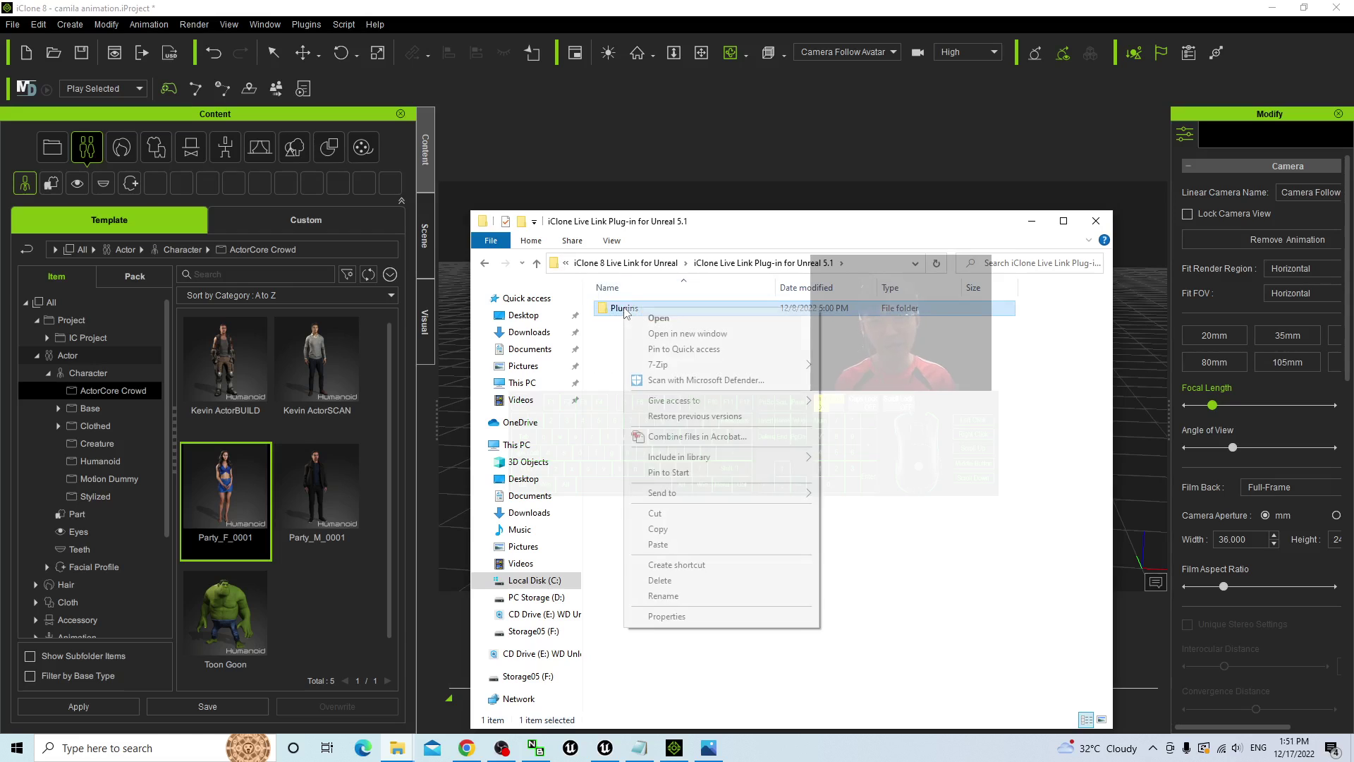
{"action": "left_click", "coordinate": [658, 529]}
{"action": "left_click", "coordinate": [398, 749]}
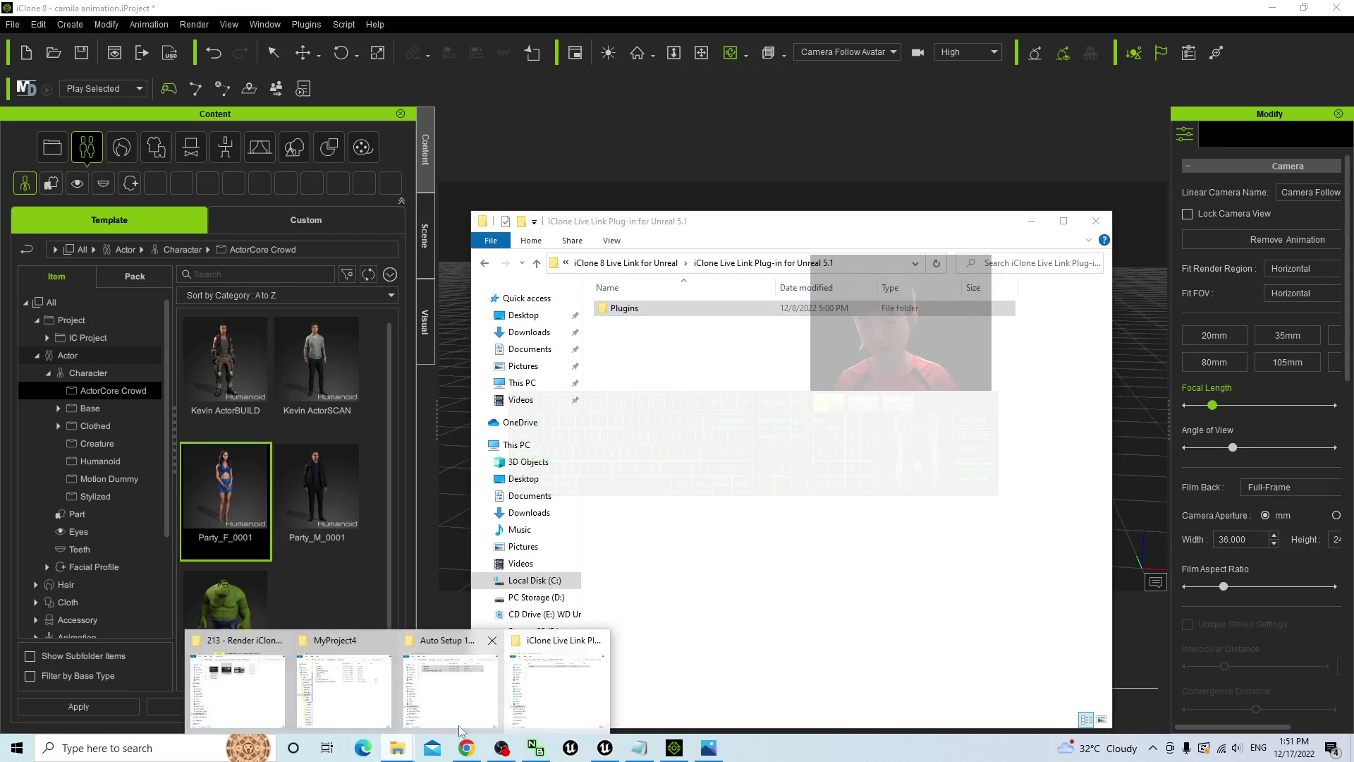
{"action": "left_click", "coordinate": [353, 699]}
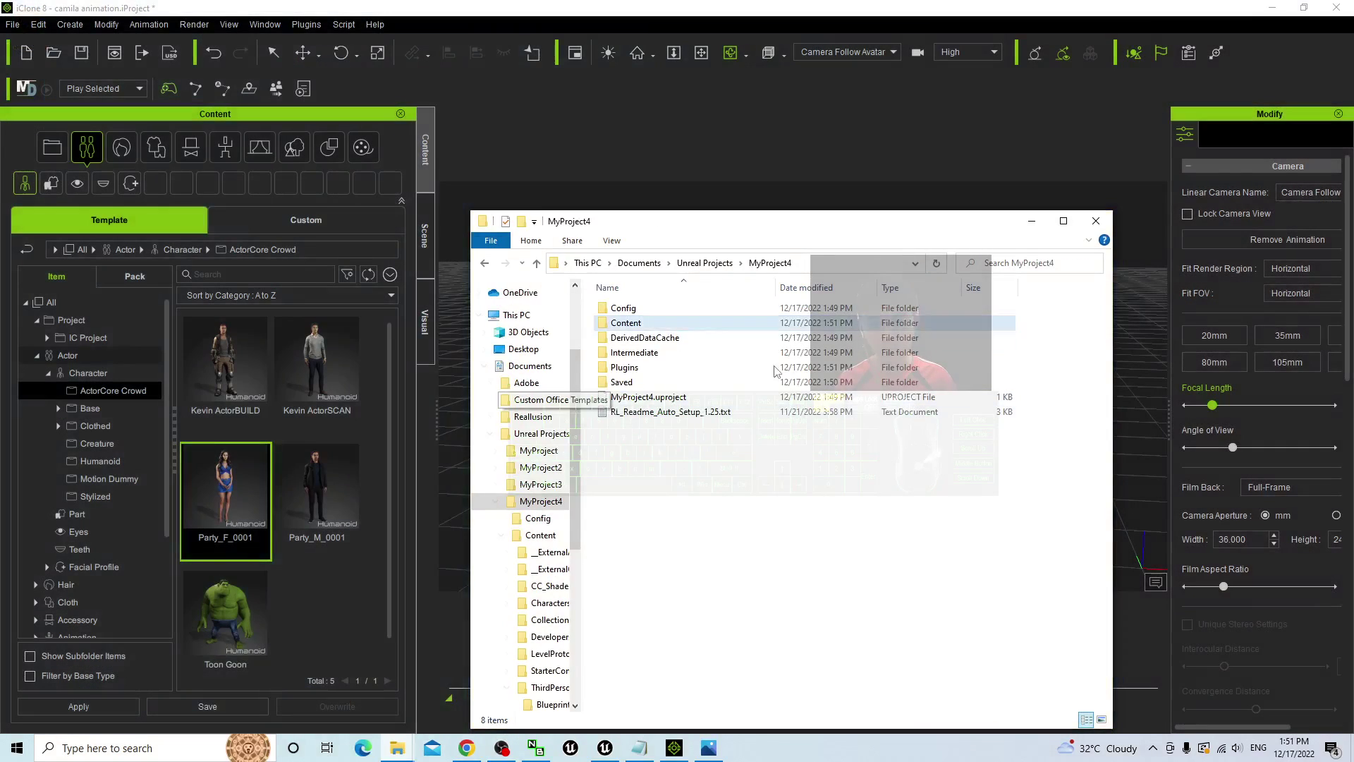
{"action": "right_click", "coordinate": [659, 460]}
{"action": "left_click", "coordinate": [693, 576]}
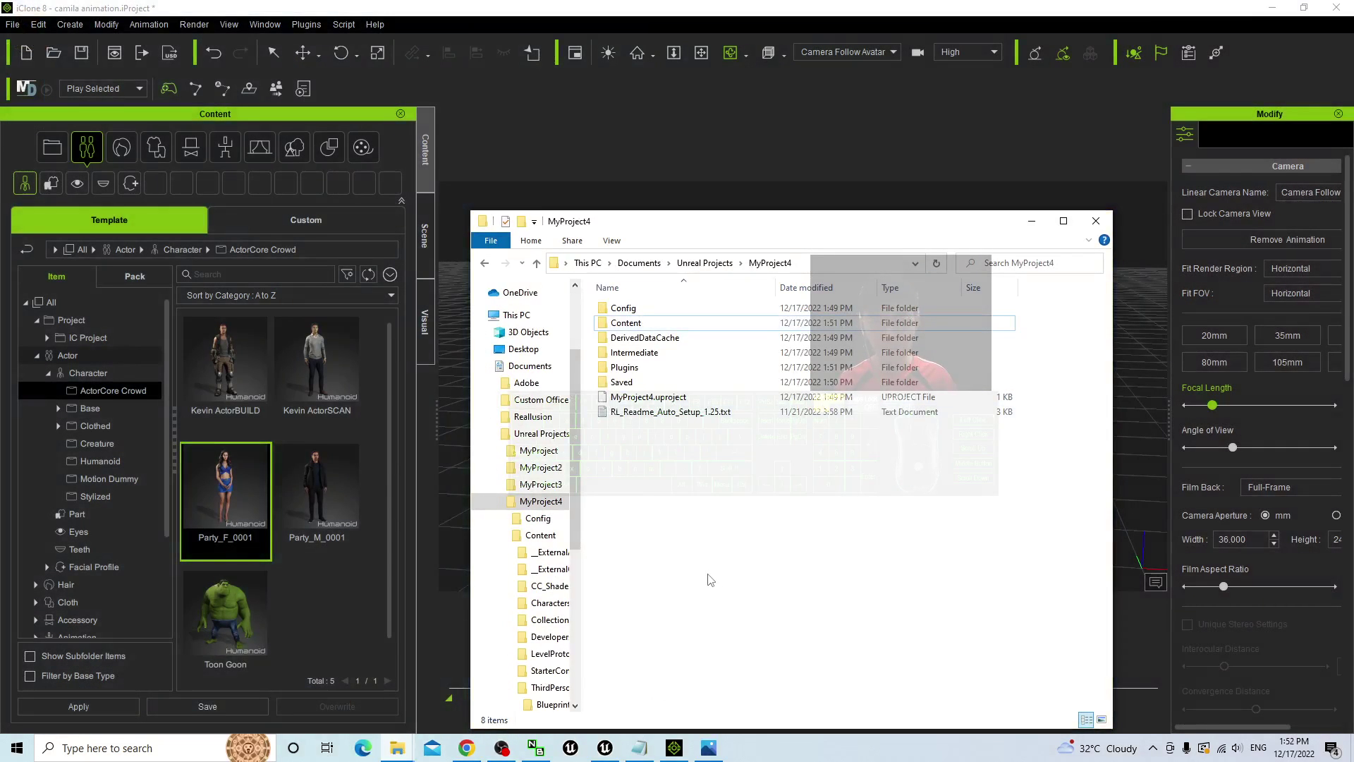
{"action": "left_click", "coordinate": [1095, 221]}
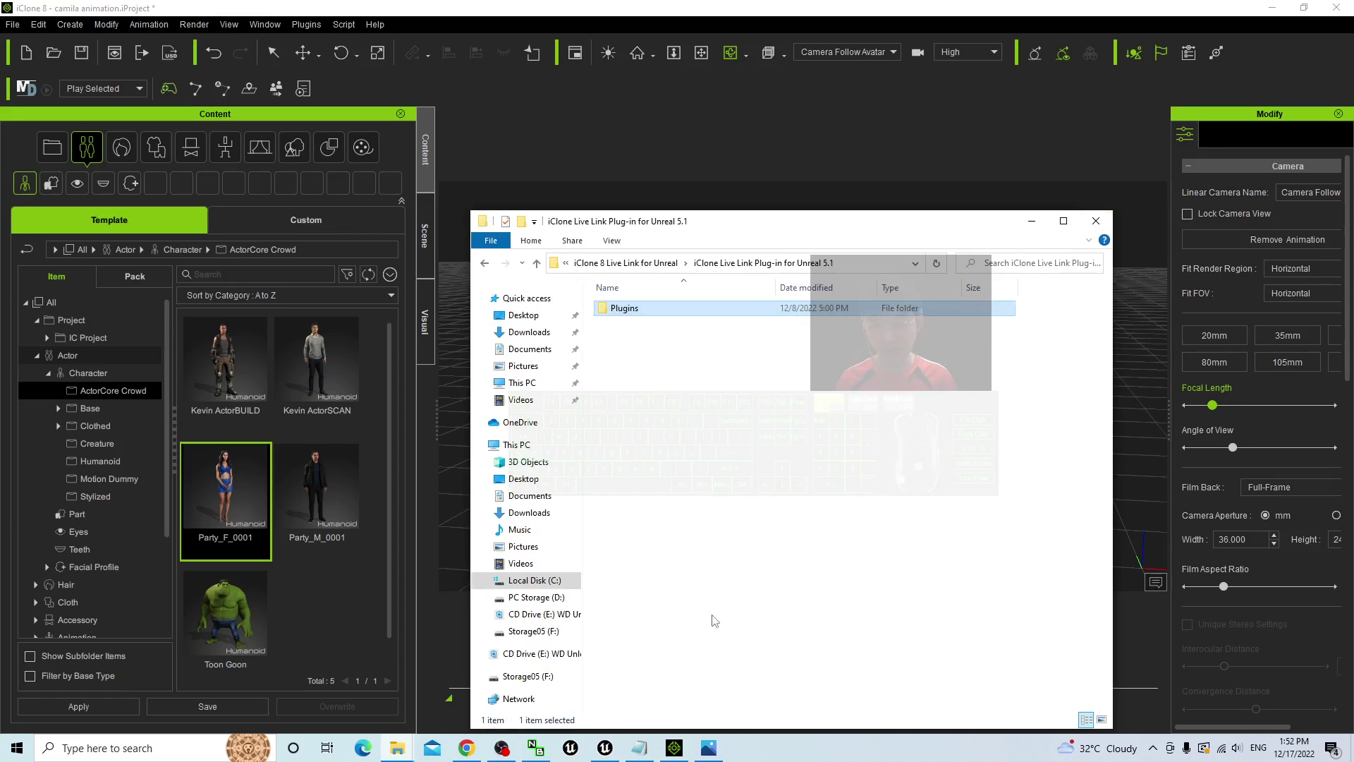
{"action": "left_click", "coordinate": [1094, 221]}
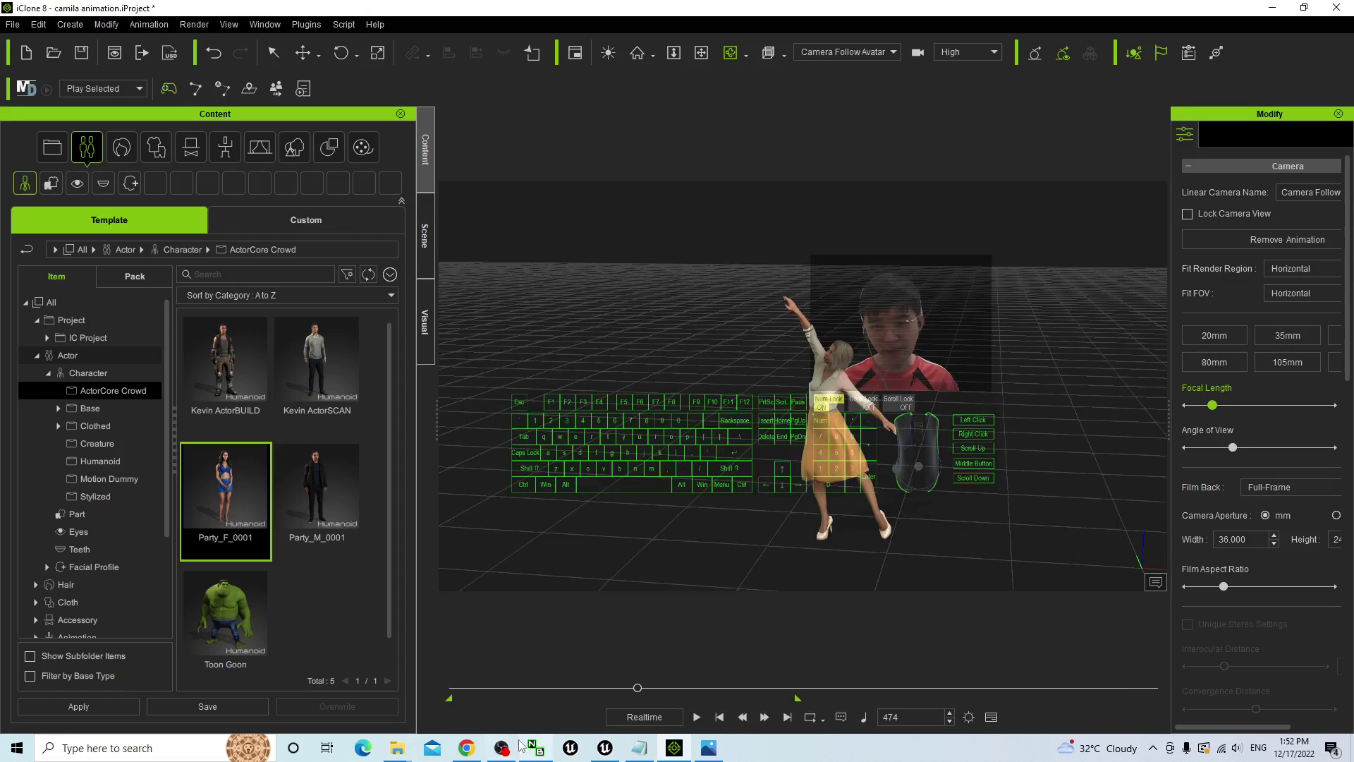
- Restart Unreal Editor and reopen MyProject4, declining the graphics driver download both times
{"action": "left_click", "coordinate": [605, 748]}
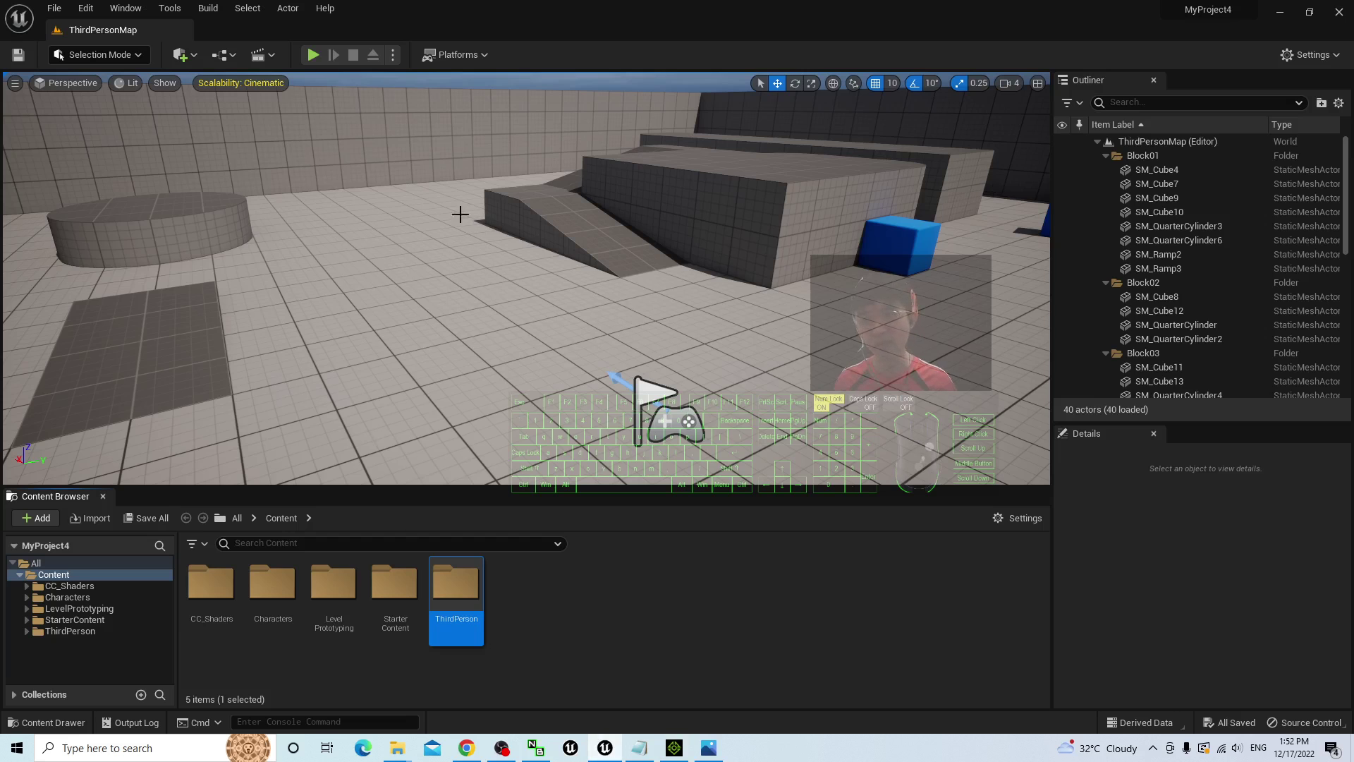
{"action": "left_click", "coordinate": [1338, 12]}
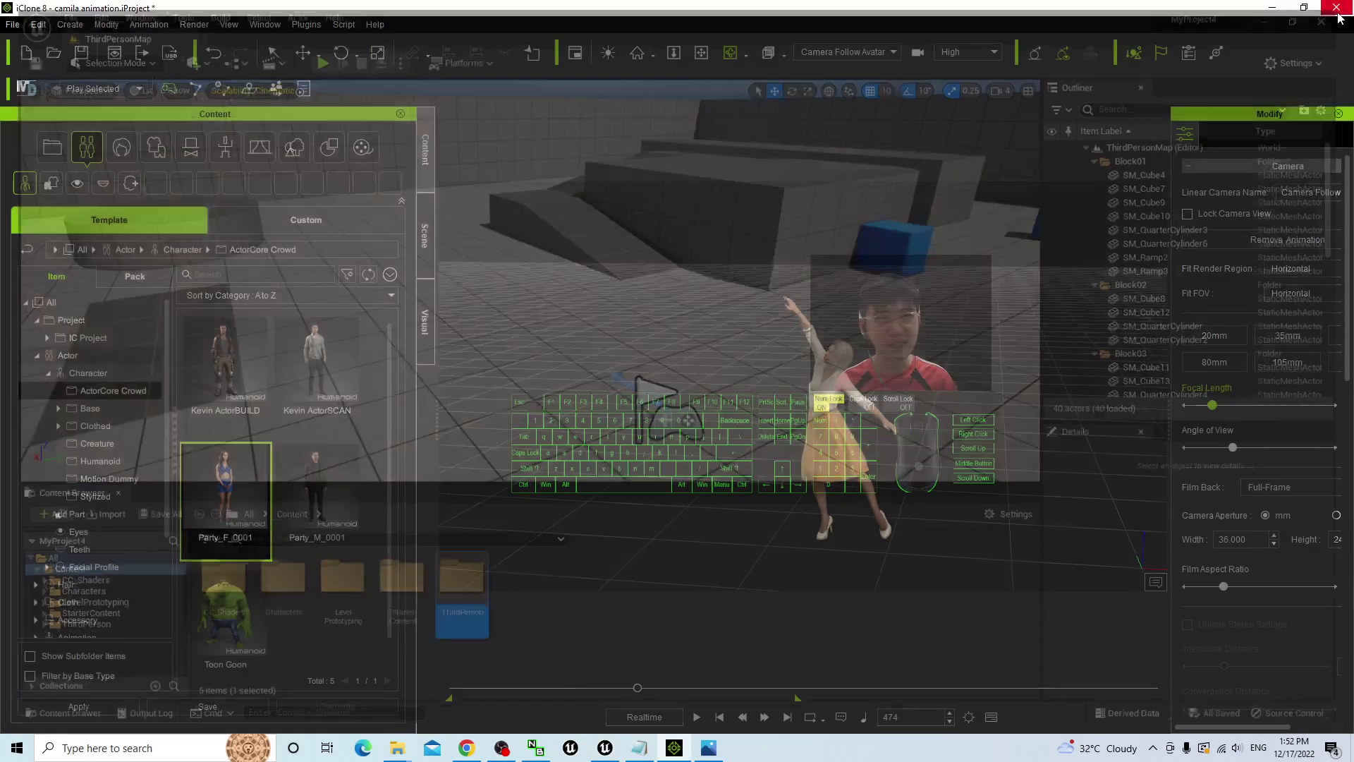
{"action": "left_click", "coordinate": [639, 748]}
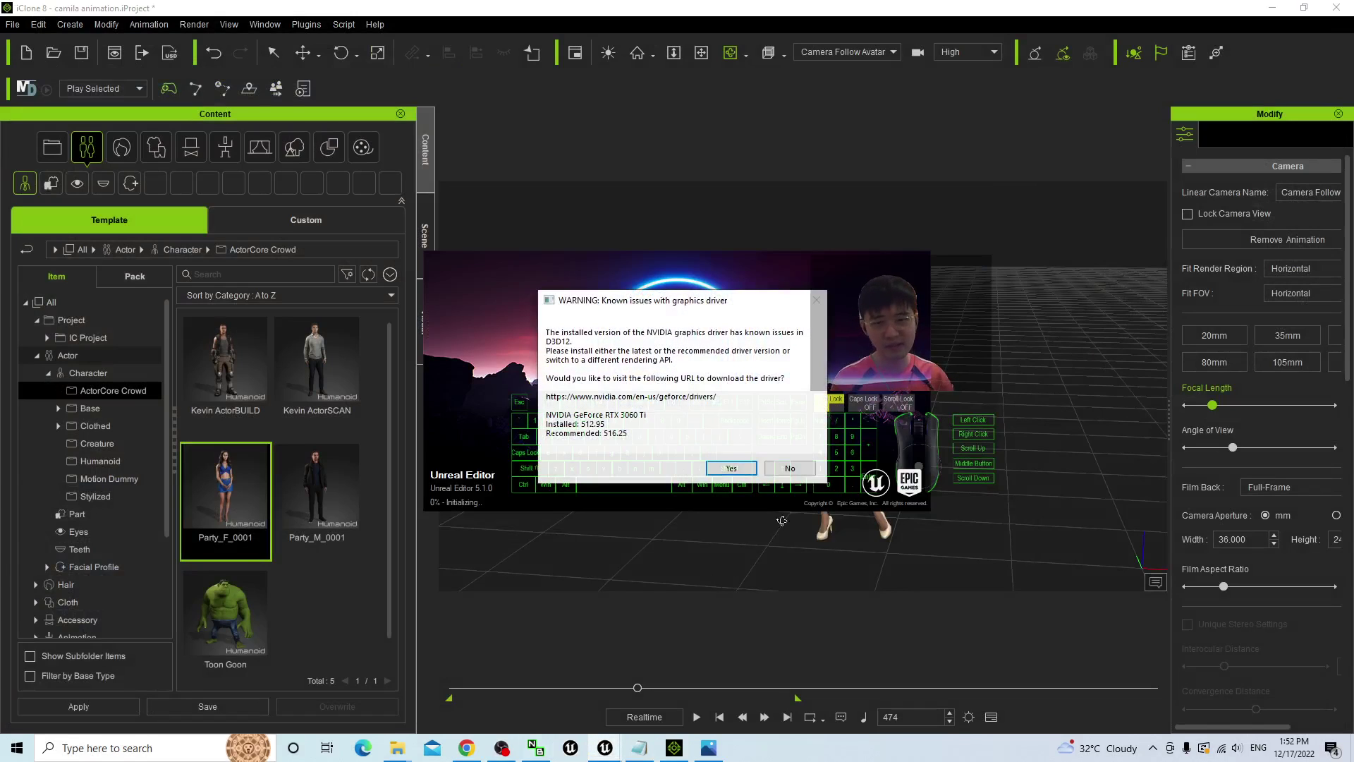
{"action": "left_click", "coordinate": [790, 469]}
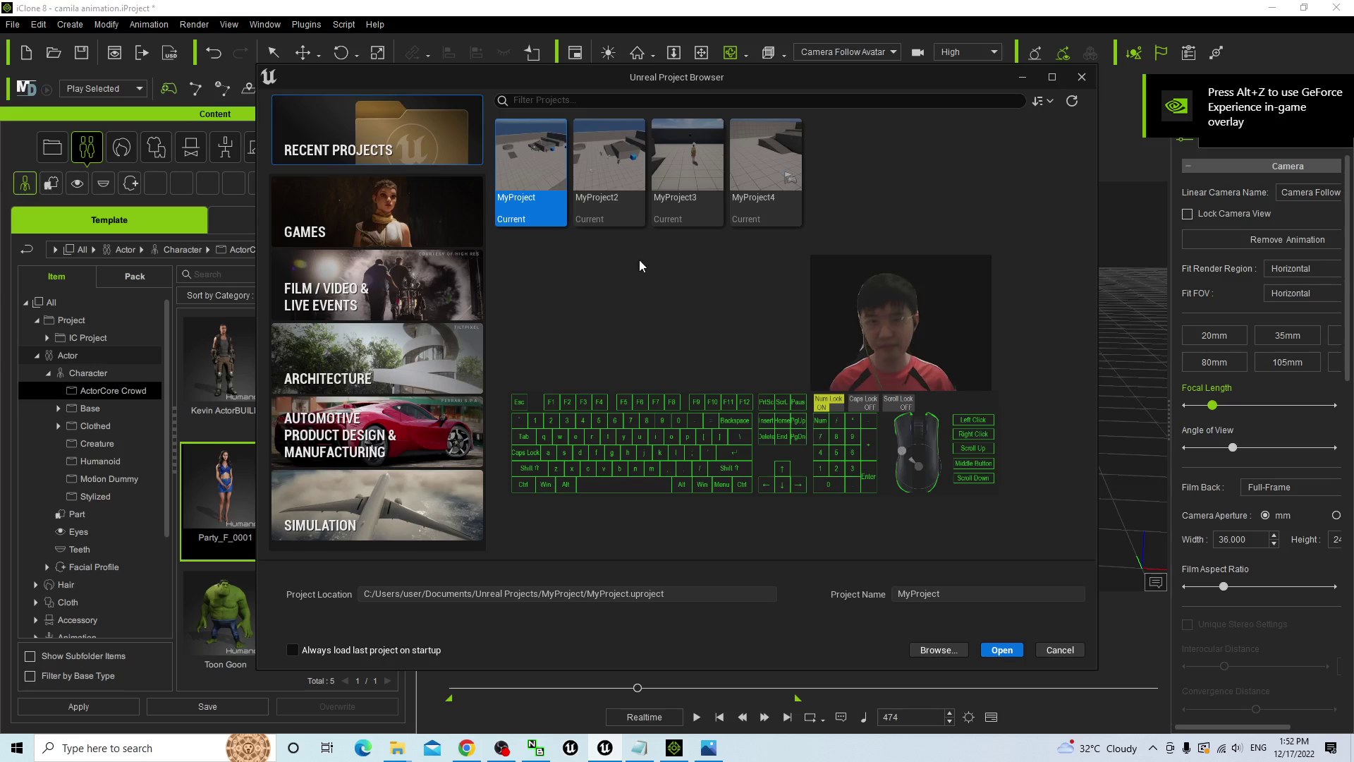
{"action": "double_click", "coordinate": [769, 155]}
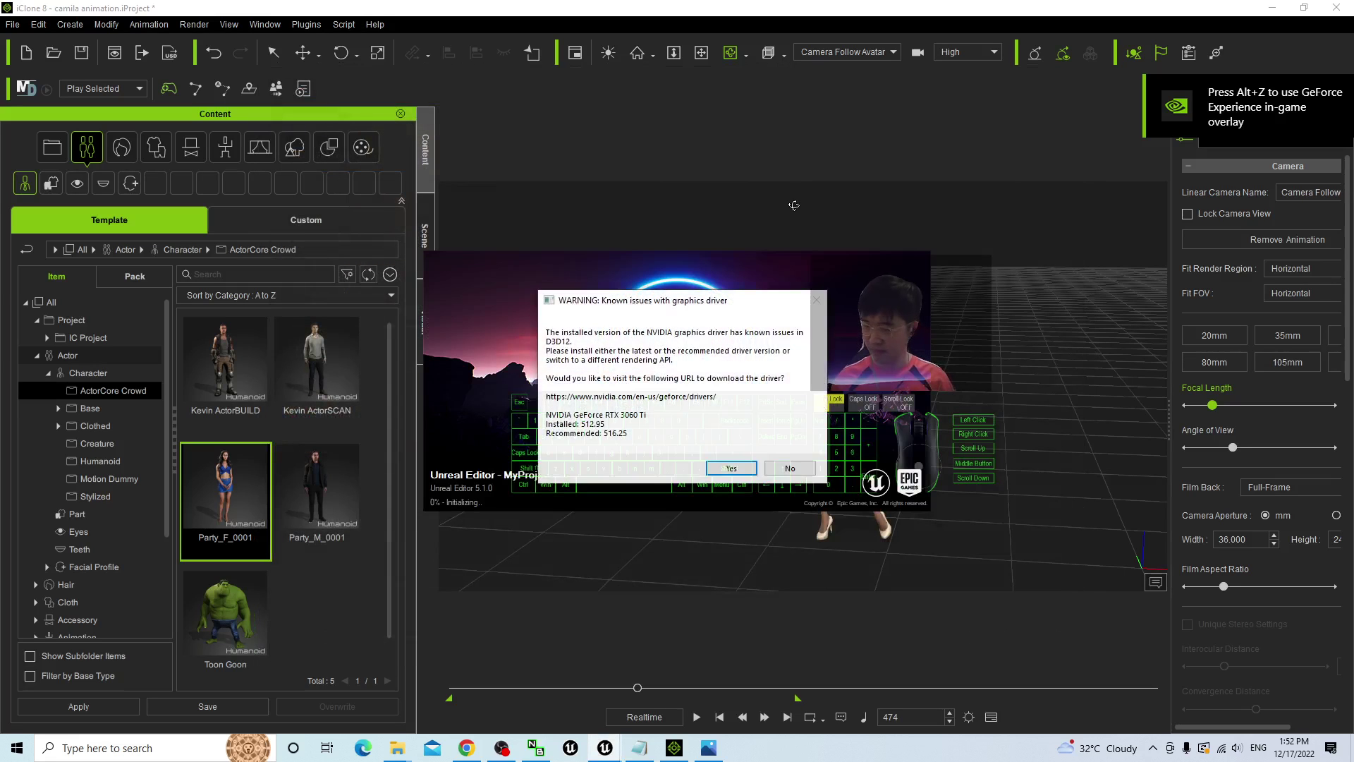
{"action": "left_click", "coordinate": [790, 468]}
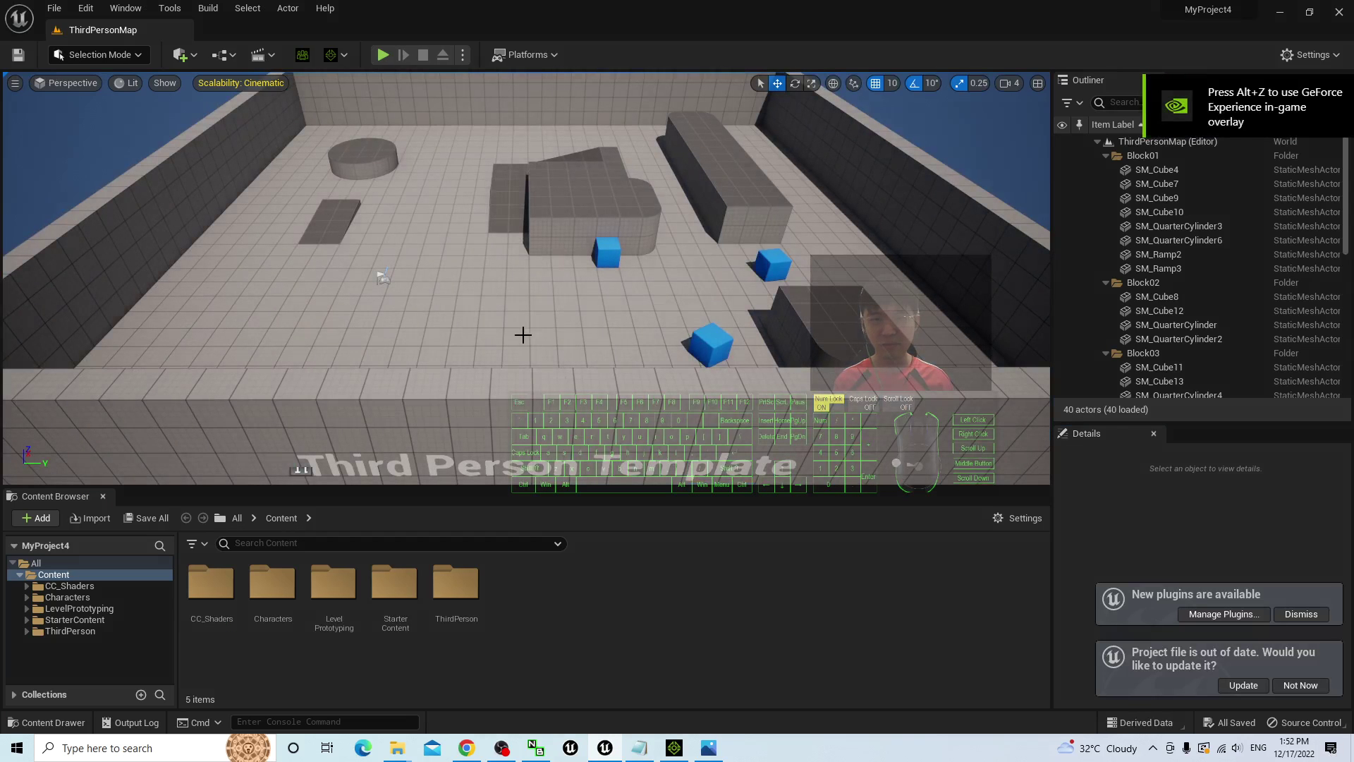
{"action": "right_click_drag", "start_coordinate": [522, 335], "coordinate": [523, 335]}
{"action": "key", "text": "w"}
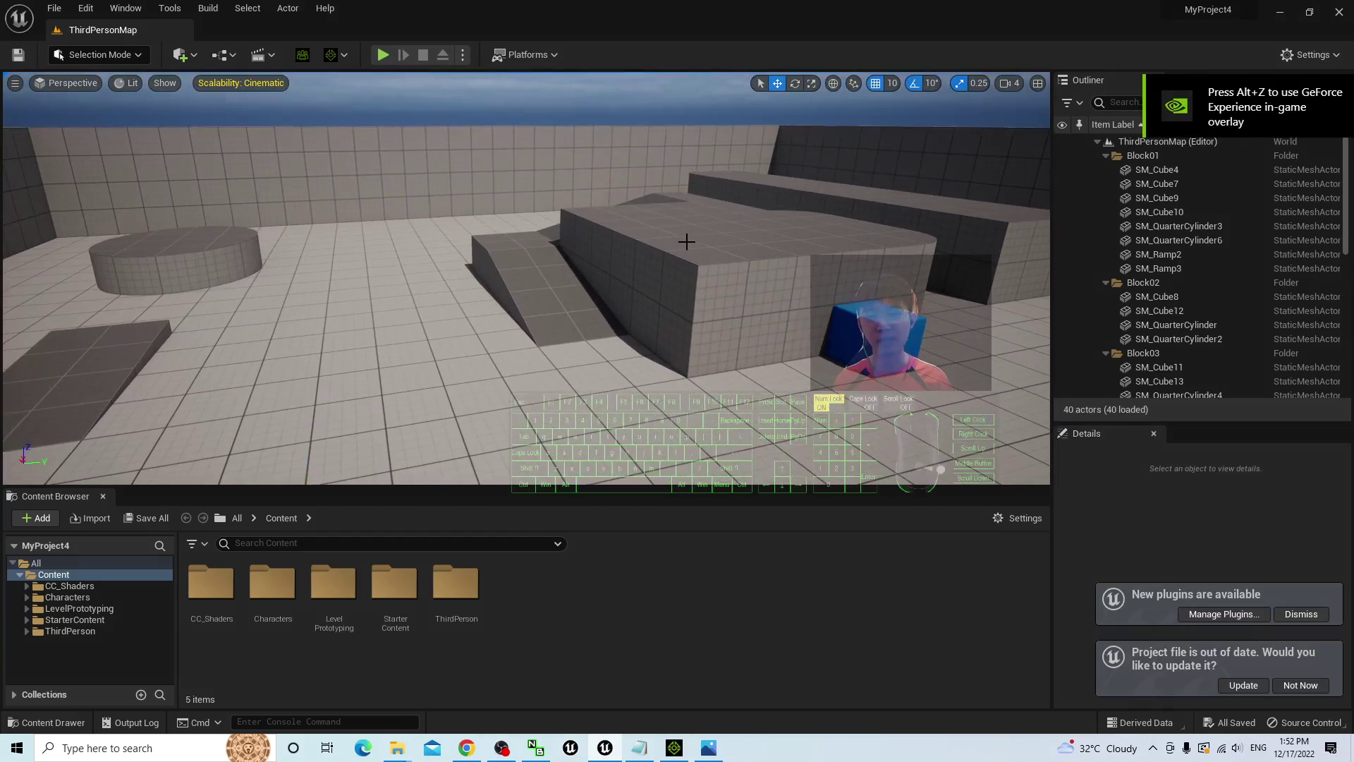
{"action": "left_click", "coordinate": [345, 56]}
{"action": "left_click", "coordinate": [421, 6]}
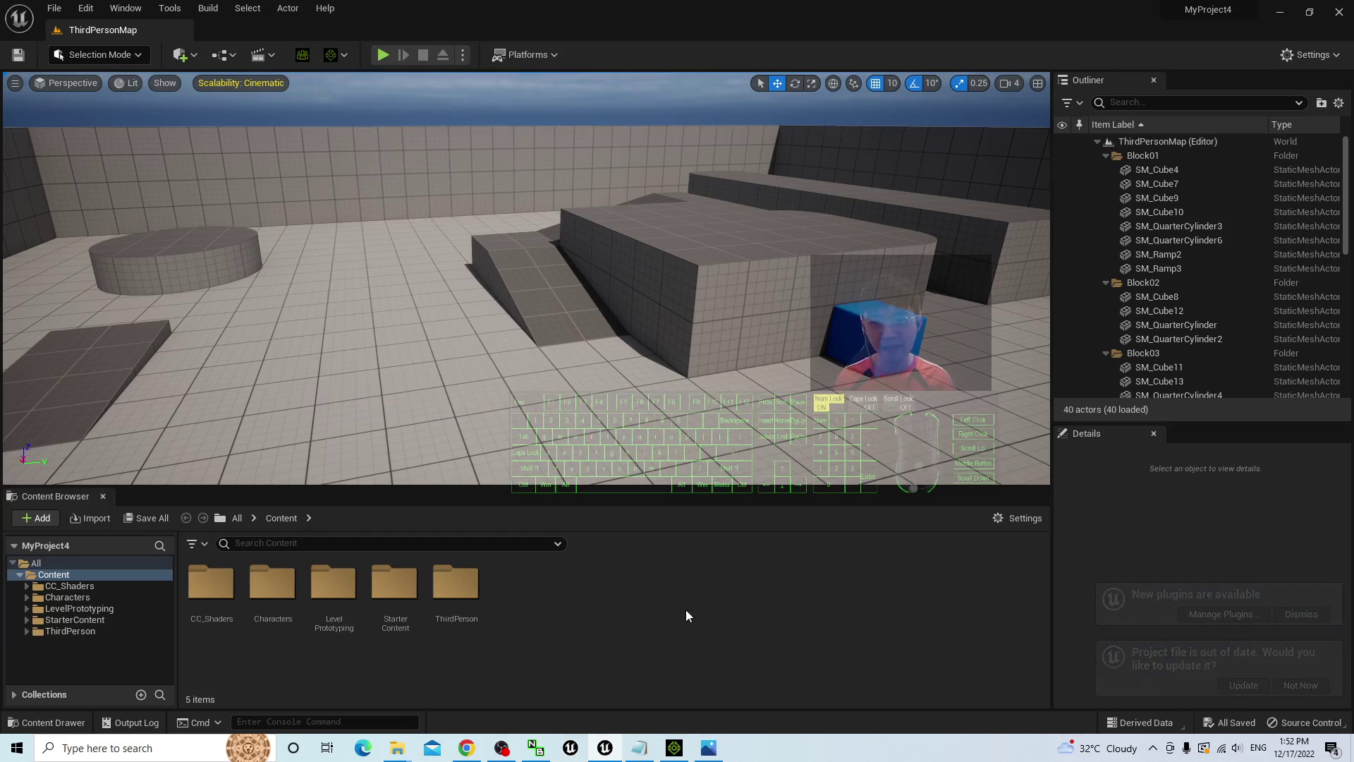
- Switch back to iClone 8 and open the Unreal Live Link plugin window
{"action": "left_click", "coordinate": [674, 748]}
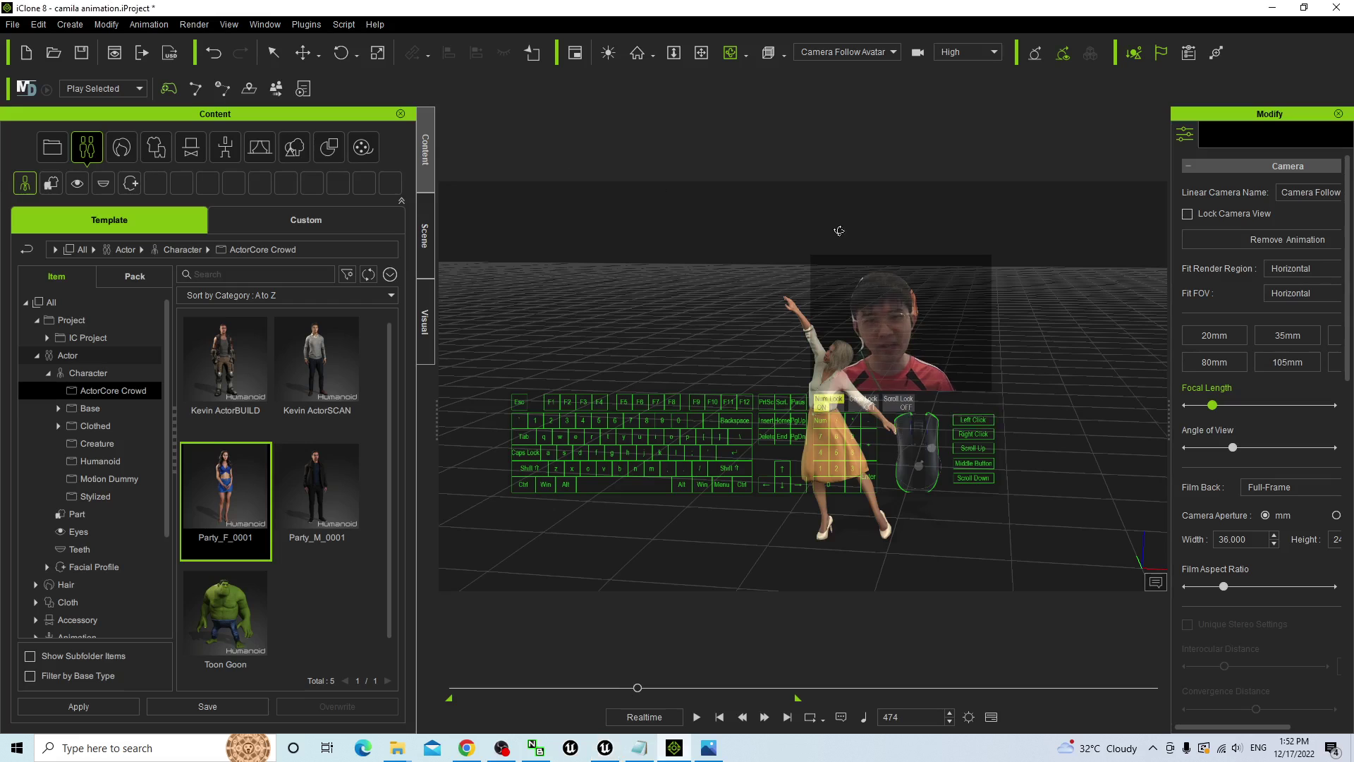
{"action": "left_click_drag", "start_coordinate": [860, 282], "coordinate": [910, 437]}
{"action": "left_click", "coordinate": [306, 24]}
{"action": "mouse_move", "coordinate": [350, 134]}
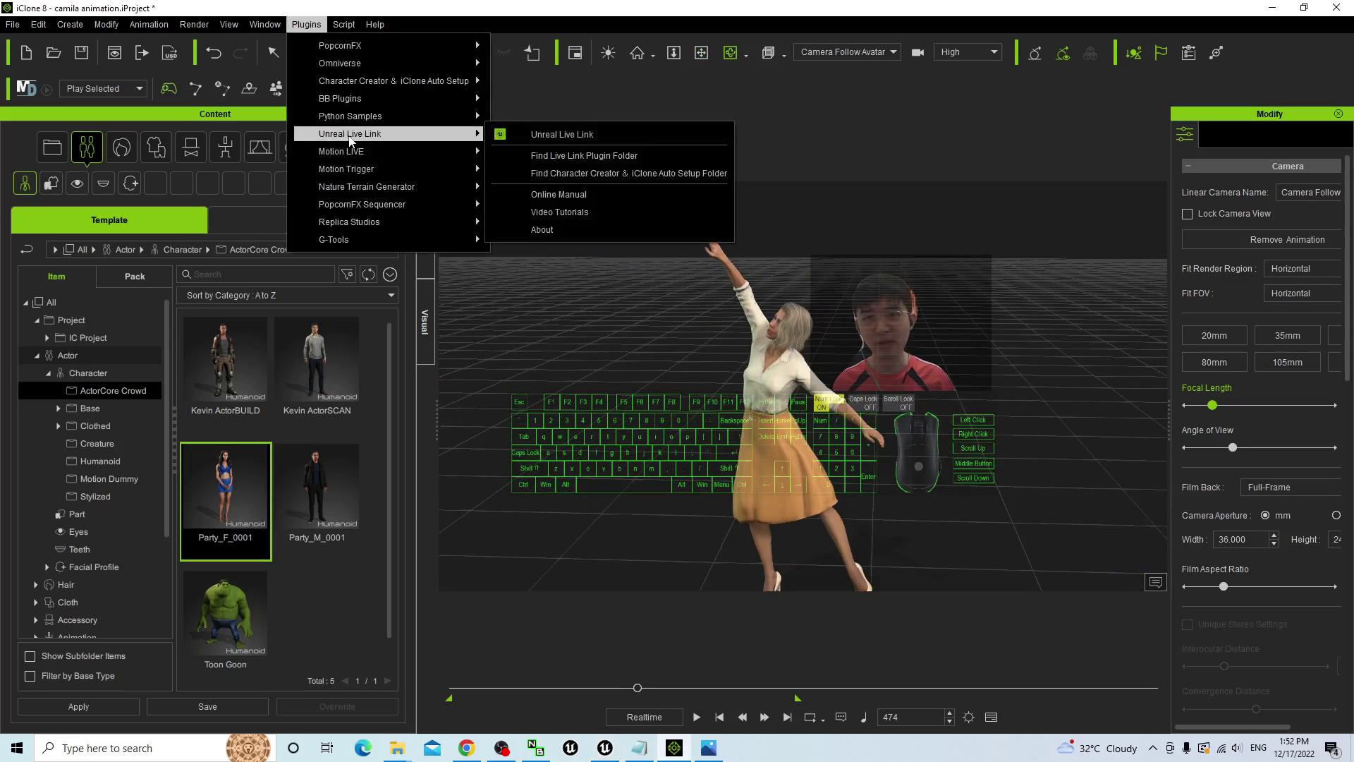
{"action": "left_click", "coordinate": [570, 141]}
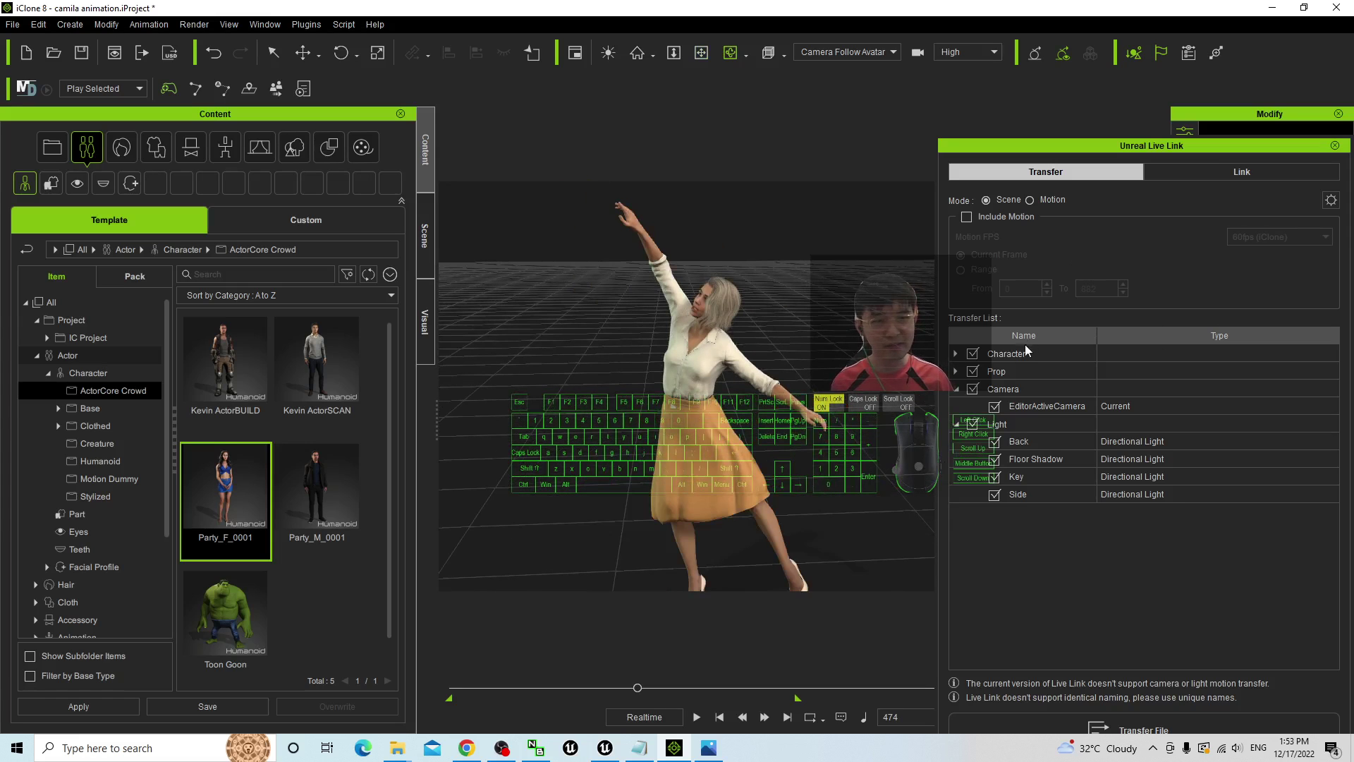
- Limit the Live Link transfer list to the Camila character and include its motion for the frame range 0 to 882
{"action": "left_click", "coordinate": [991, 360]}
{"action": "left_click", "coordinate": [955, 354]}
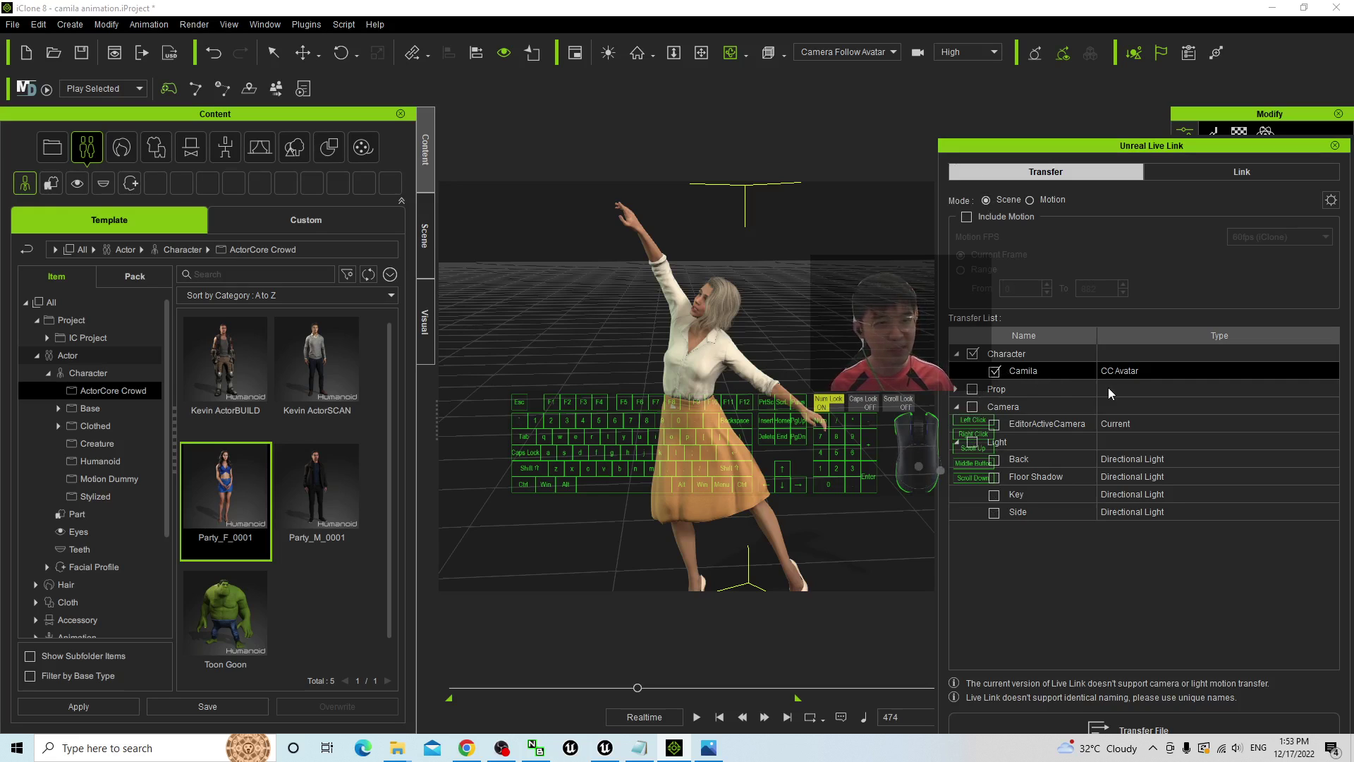
{"action": "left_click", "coordinate": [967, 217]}
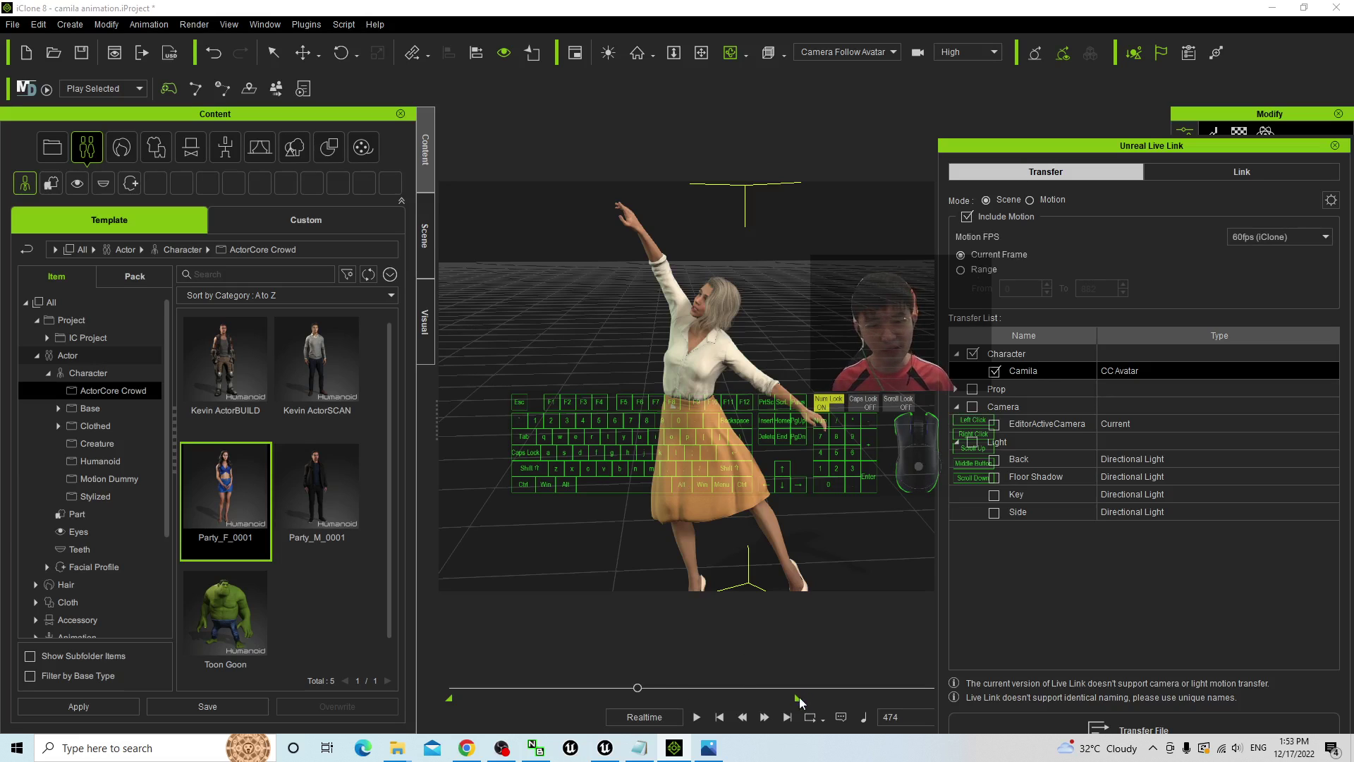
{"action": "left_click_drag", "start_coordinate": [639, 688], "coordinate": [644, 687]}
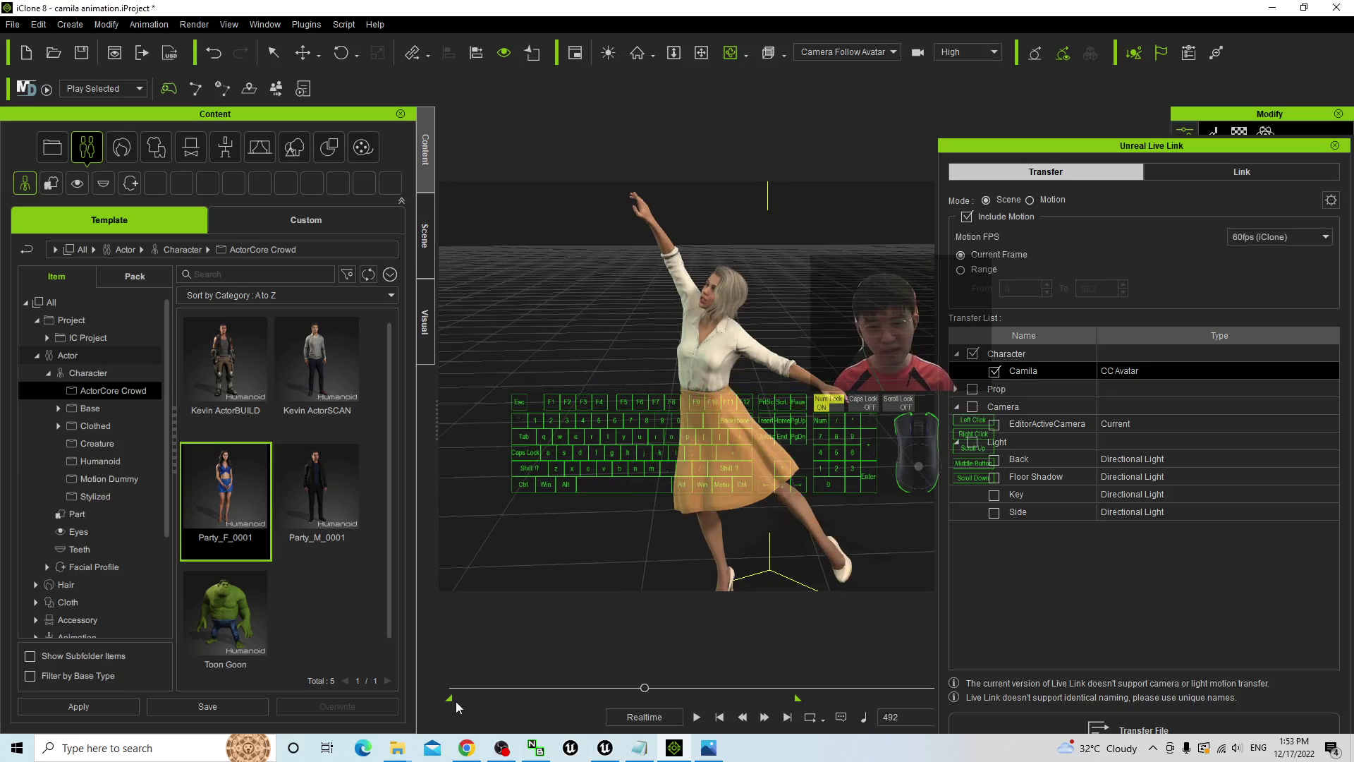
{"action": "left_click_drag", "start_coordinate": [645, 688], "coordinate": [796, 698]}
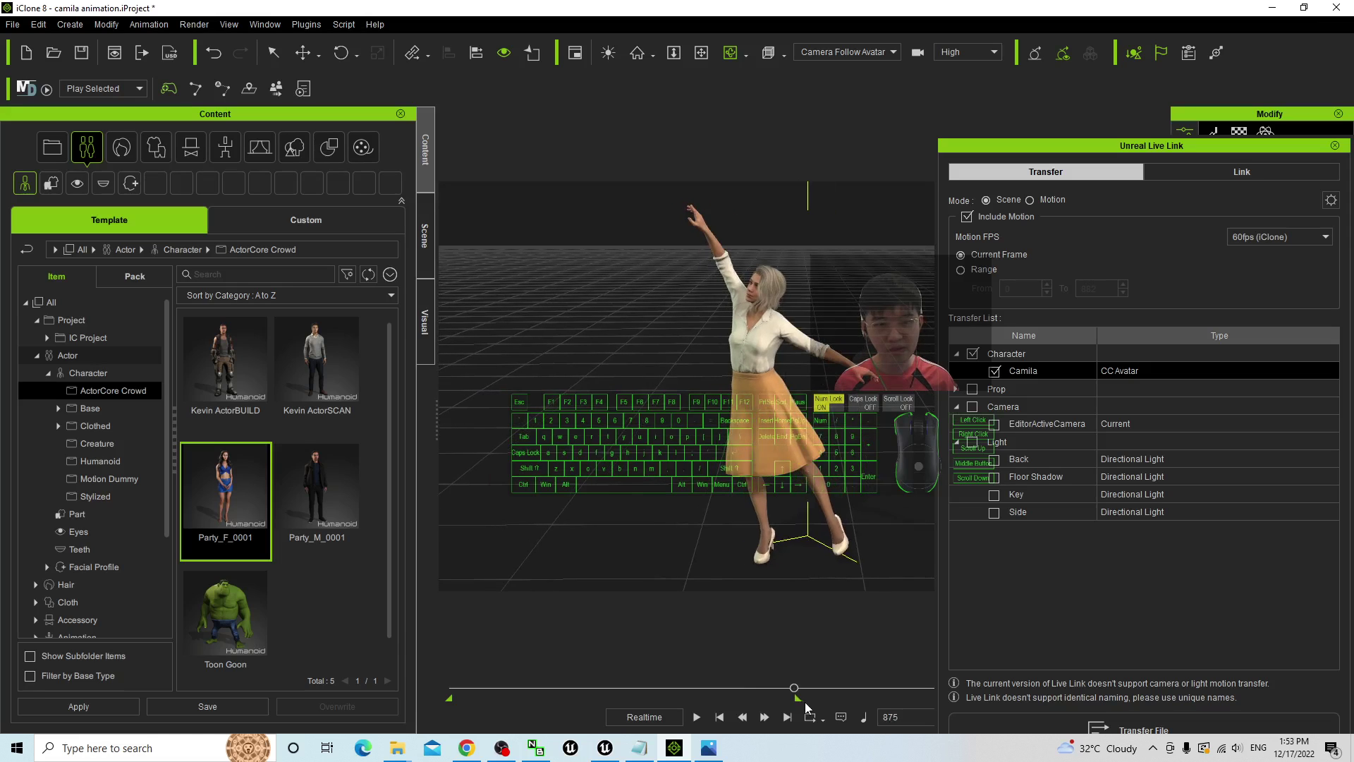
{"action": "left_click", "coordinate": [984, 269]}
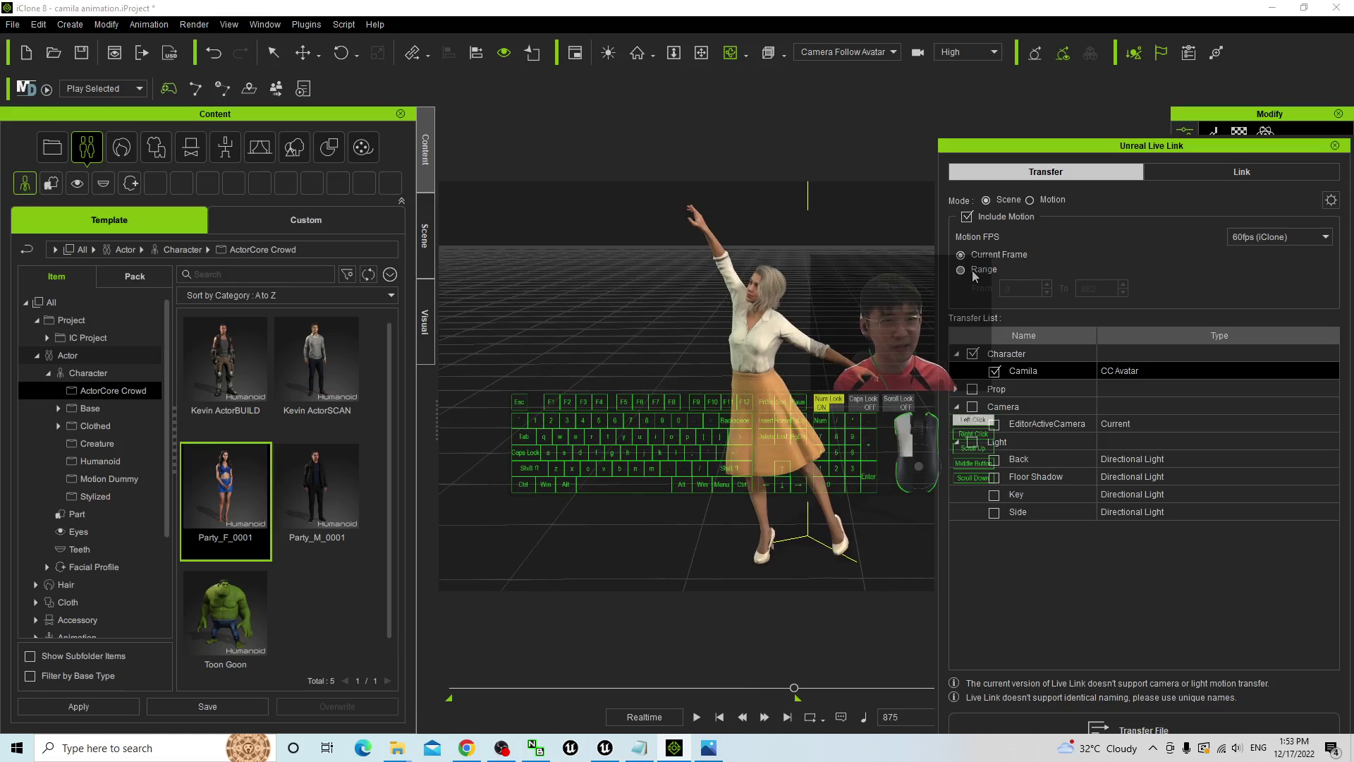
- Scrub and play the Camila animation to check its frame range, and return to the first frame
{"action": "mouse_move", "coordinate": [794, 687]}
{"action": "left_mouse_down"}
{"action": "mouse_move", "coordinate": [741, 688]}
{"action": "mouse_move", "coordinate": [782, 691]}
{"action": "left_mouse_up"}
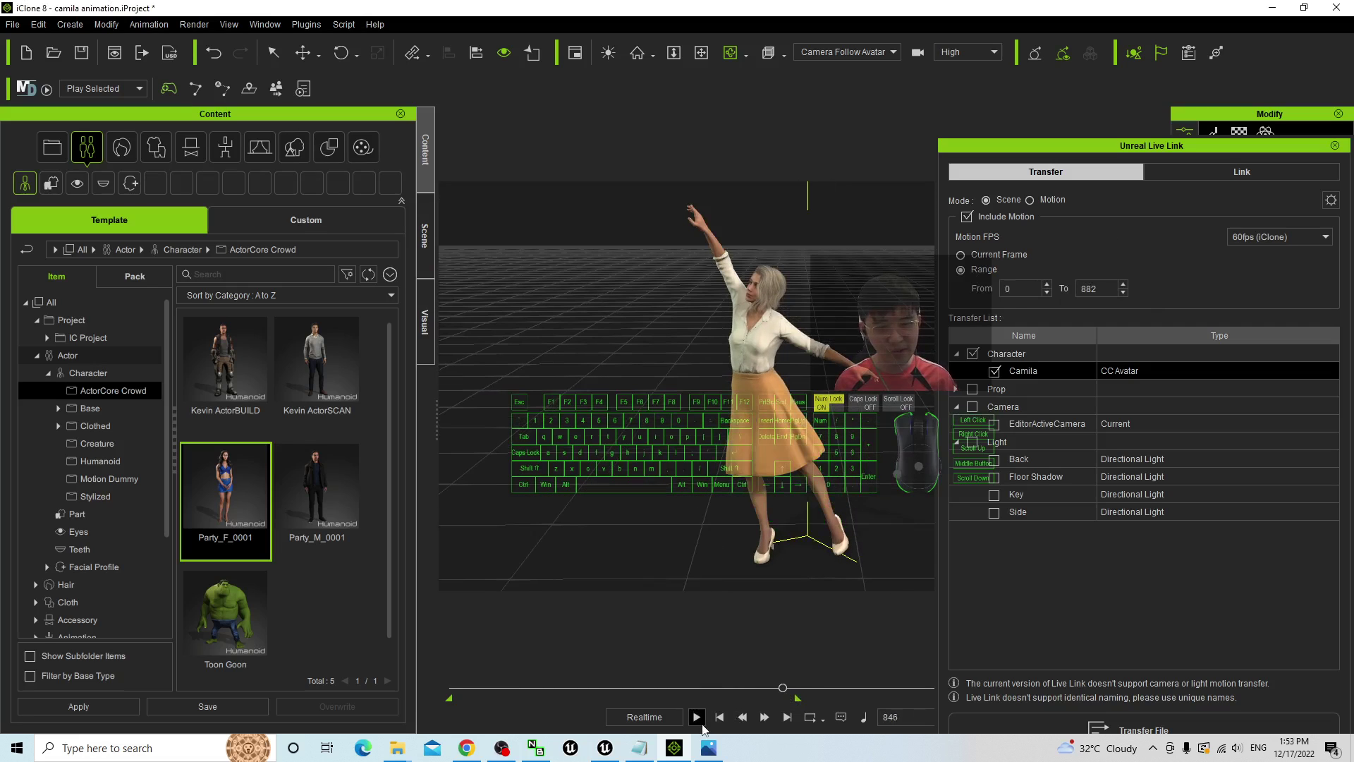
{"action": "left_click", "coordinate": [697, 718]}
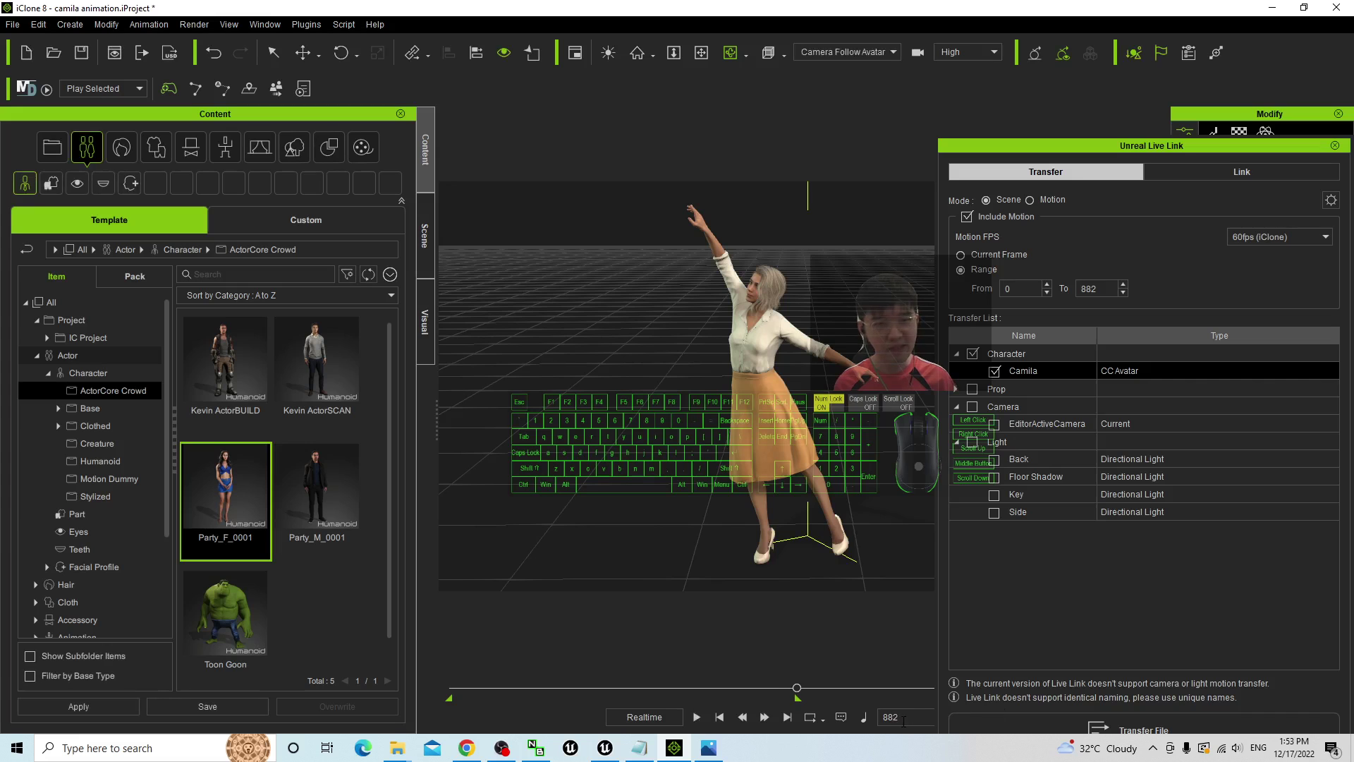
{"action": "left_click_drag", "start_coordinate": [798, 689], "coordinate": [576, 690]}
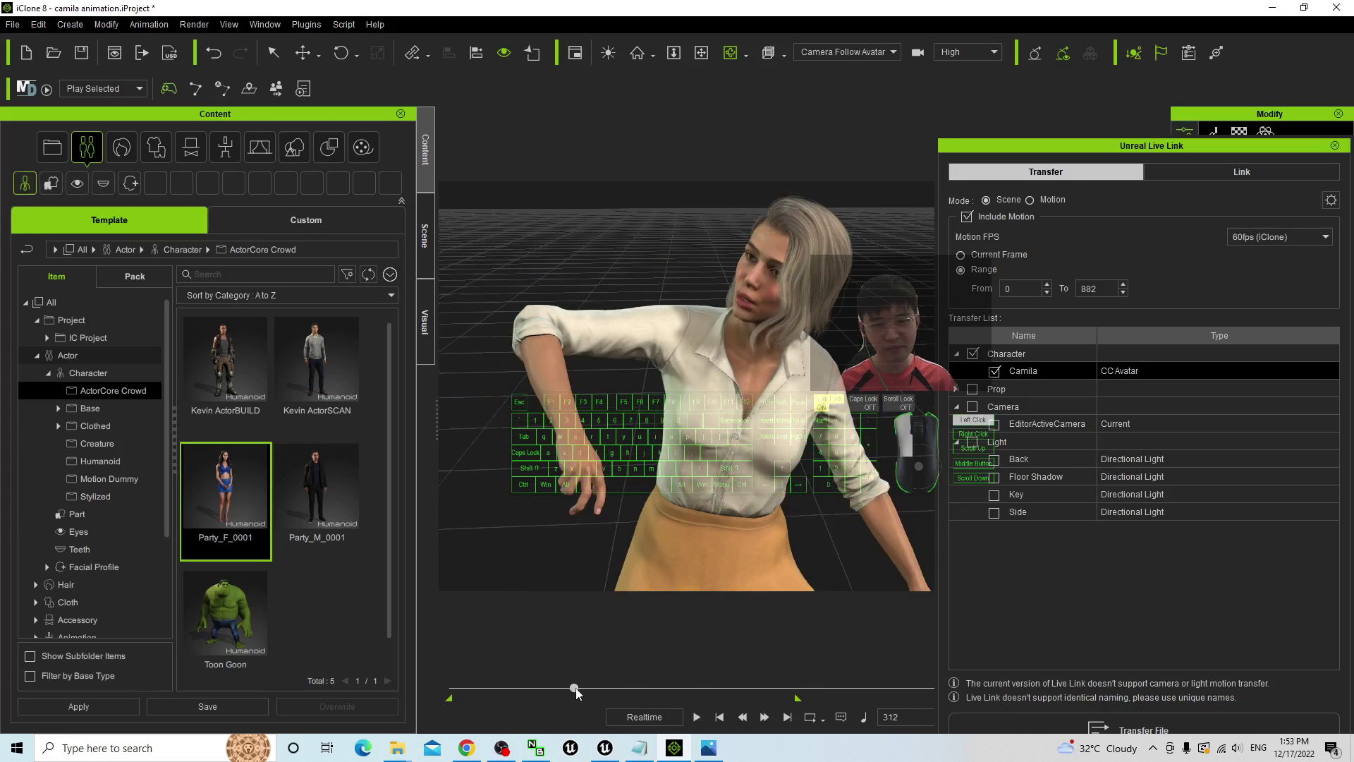
{"action": "left_click", "coordinate": [697, 717]}
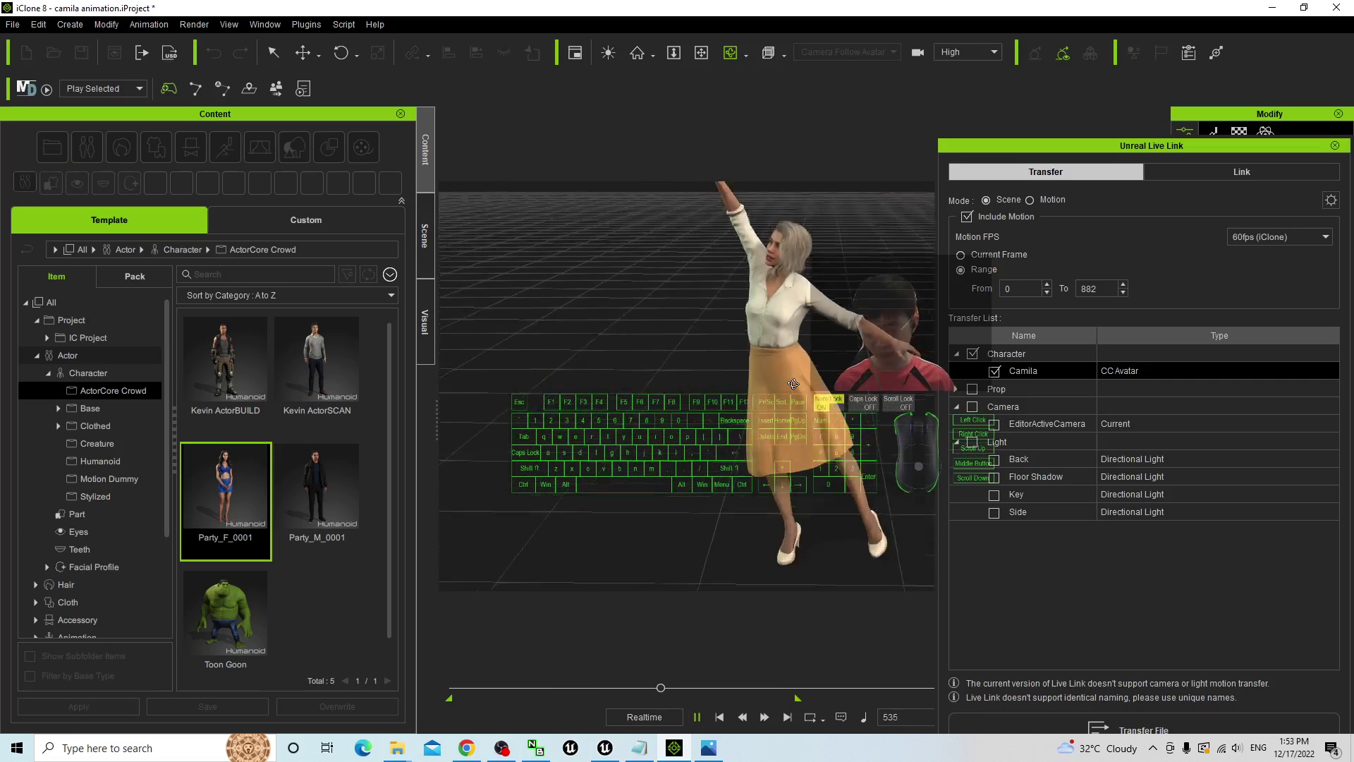
{"action": "key", "text": "space"}
{"action": "key", "text": "Home"}
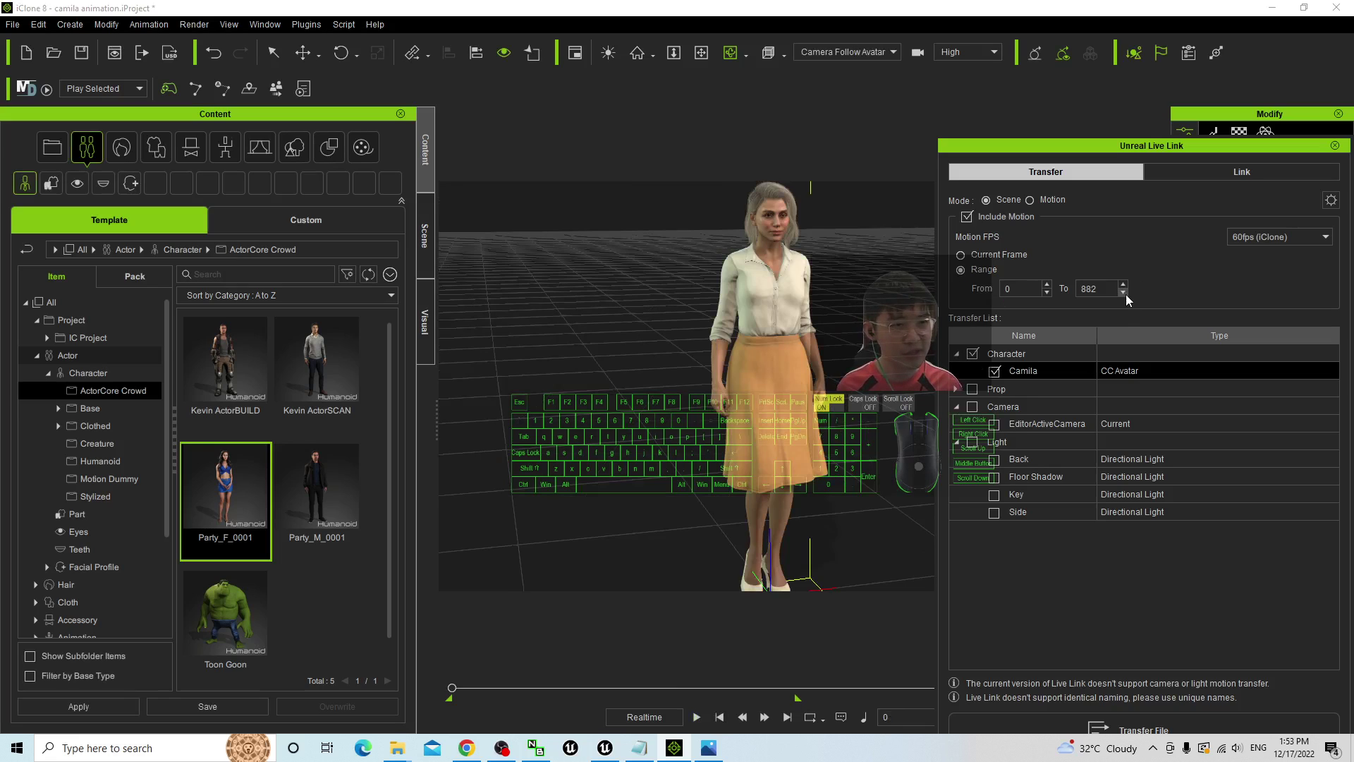
- Transfer the Camila character file to Unreal, declining the graphics driver download, and switch to the MyProject4 editor to follow the import
{"action": "left_click_drag", "start_coordinate": [1108, 147], "coordinate": [1070, 114]}
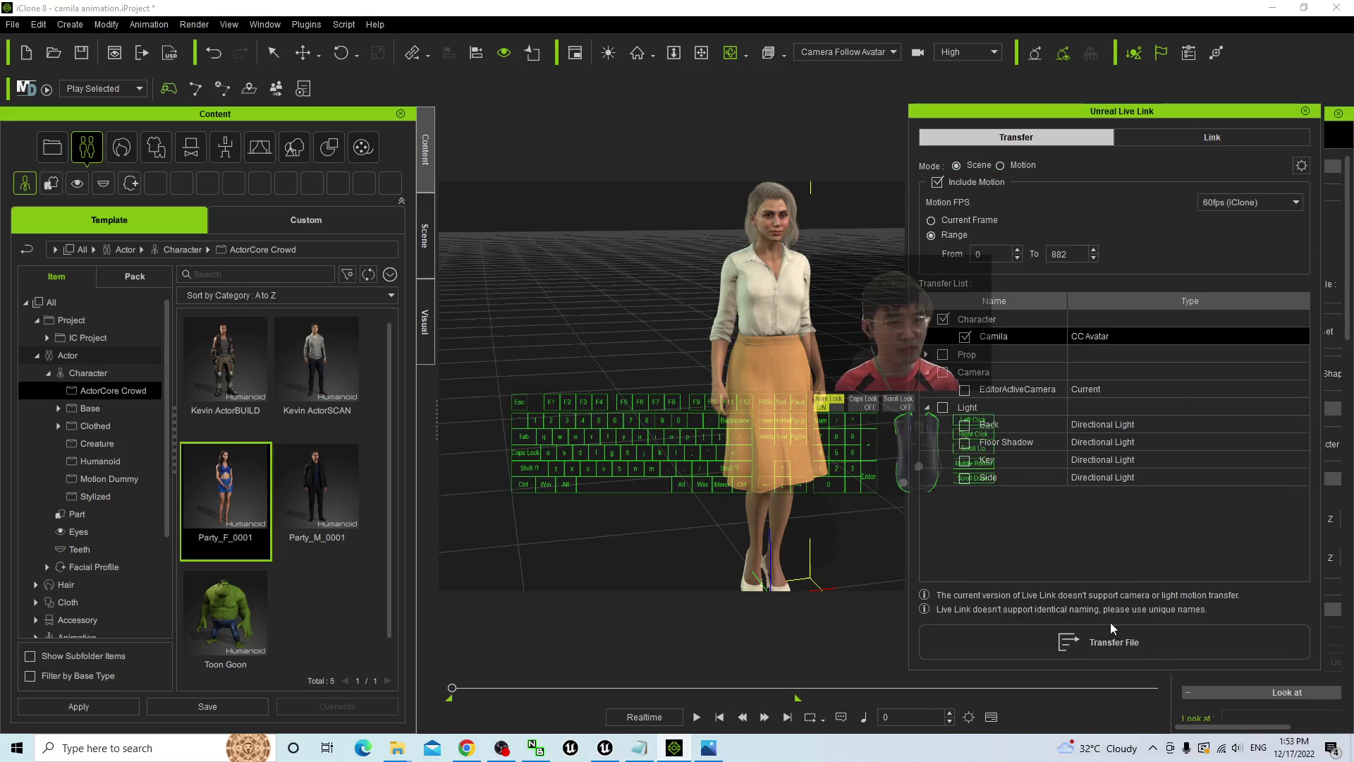
{"action": "left_click", "coordinate": [1129, 646]}
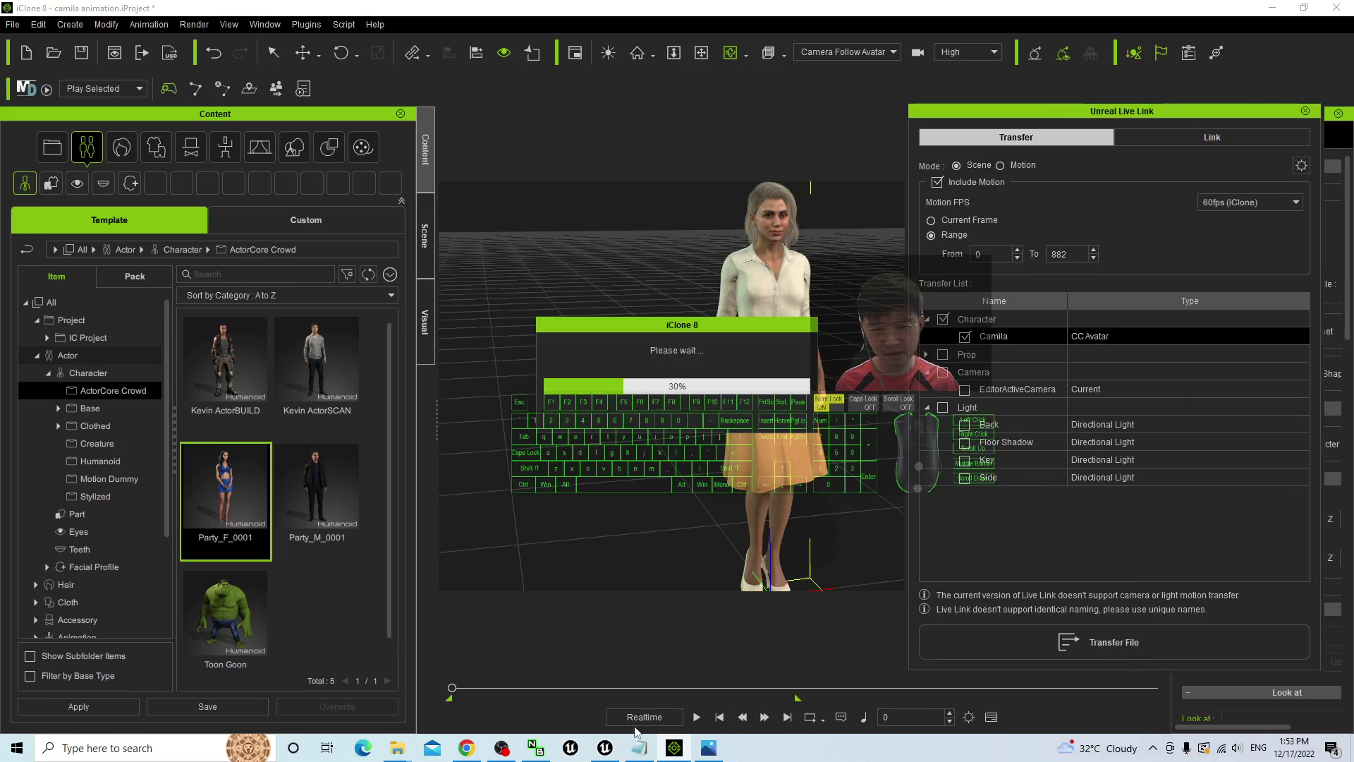
{"action": "left_click_drag", "start_coordinate": [603, 754], "coordinate": [674, 753]}
{"action": "left_click", "coordinate": [675, 753]}
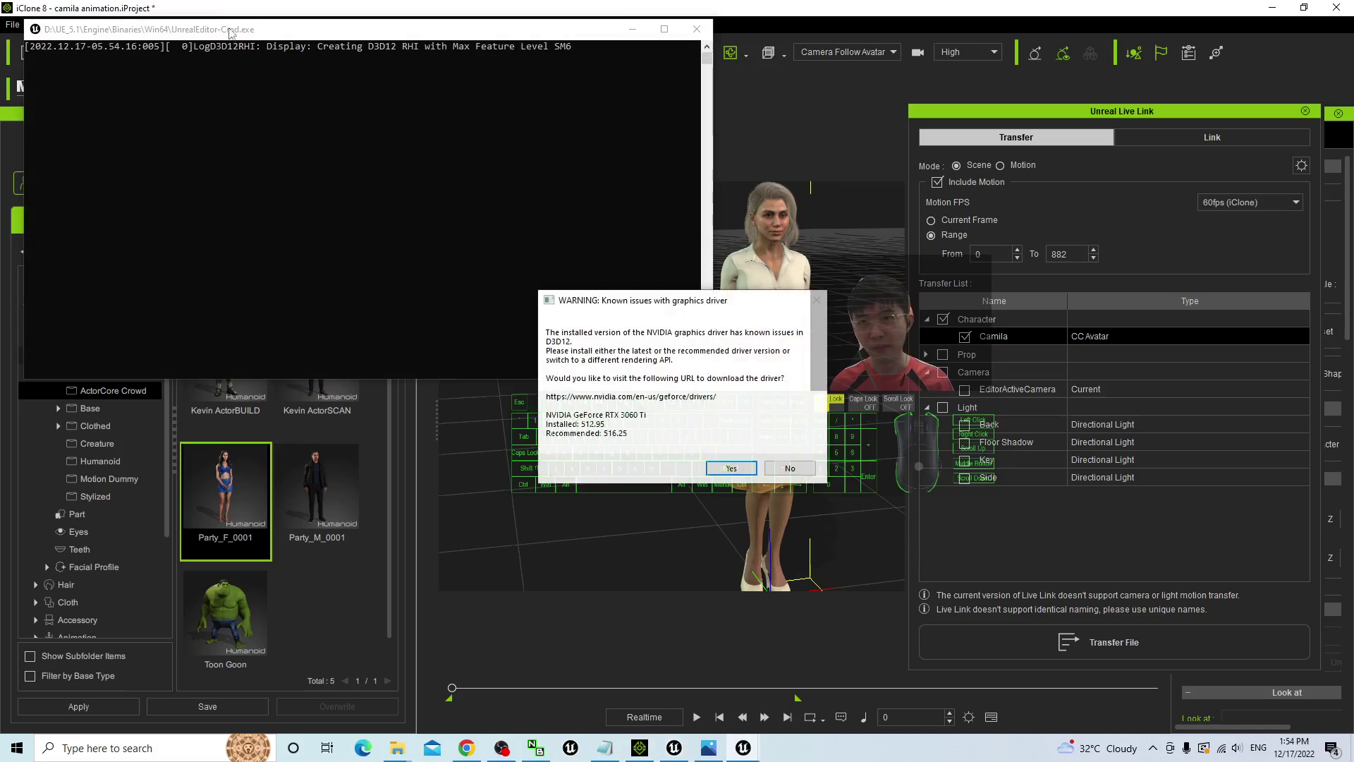
{"action": "left_click", "coordinate": [790, 469]}
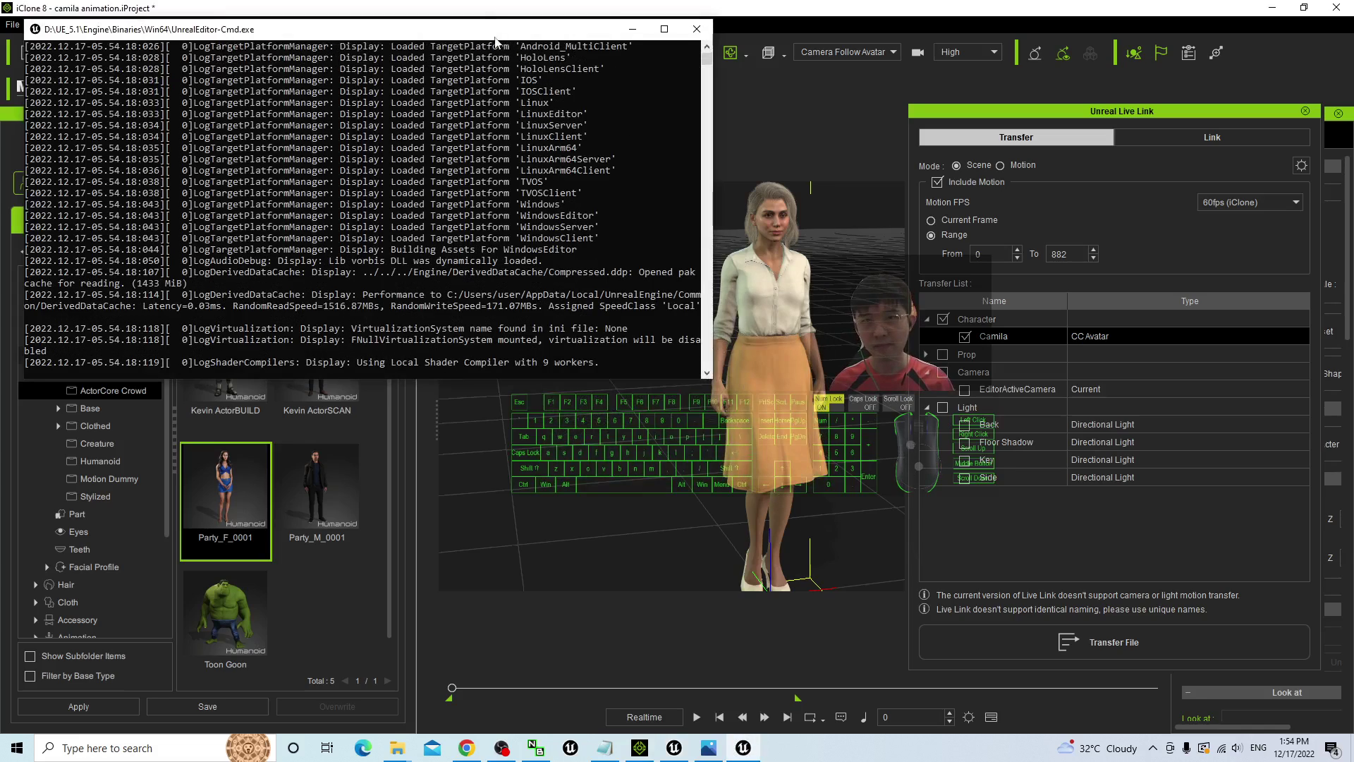
{"action": "left_click_drag", "start_coordinate": [487, 31], "coordinate": [806, 153]}
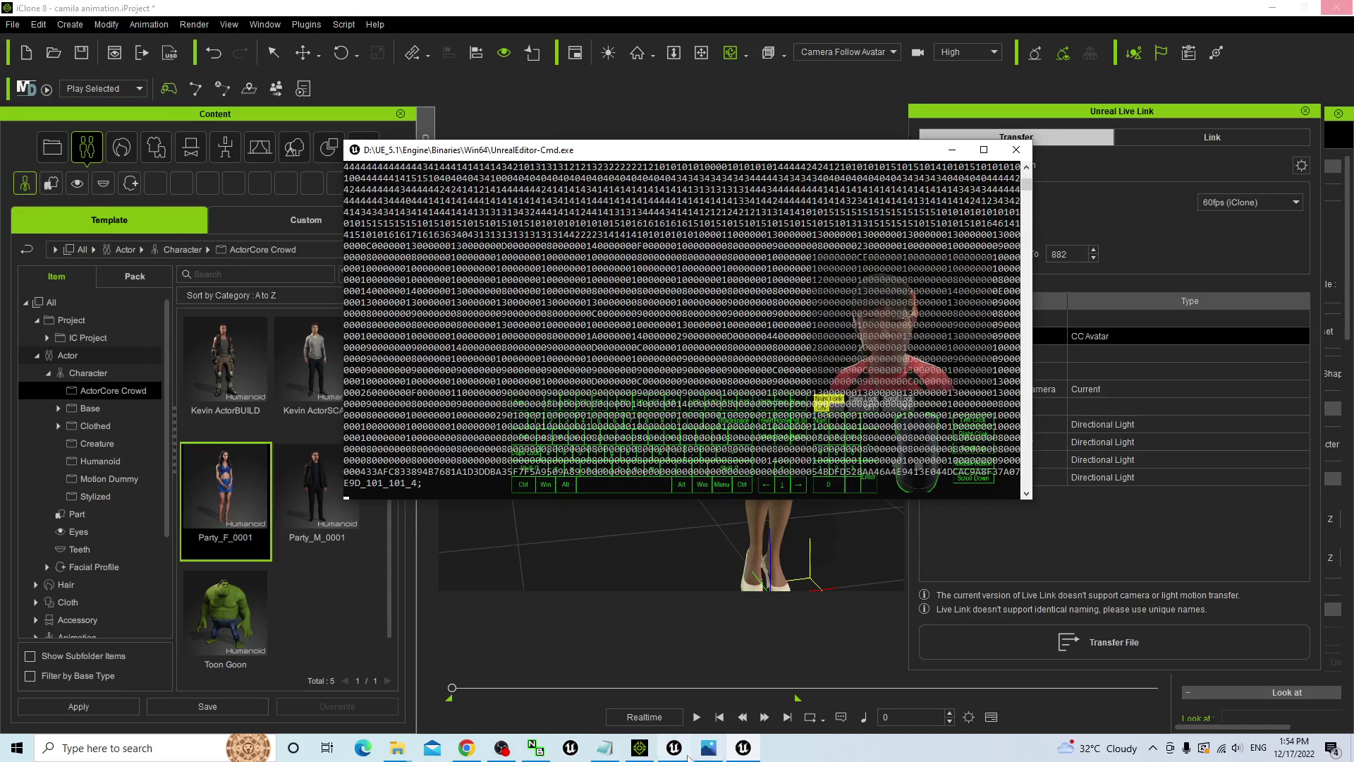
{"action": "left_click", "coordinate": [676, 749]}
{"action": "left_click", "coordinate": [744, 748]}
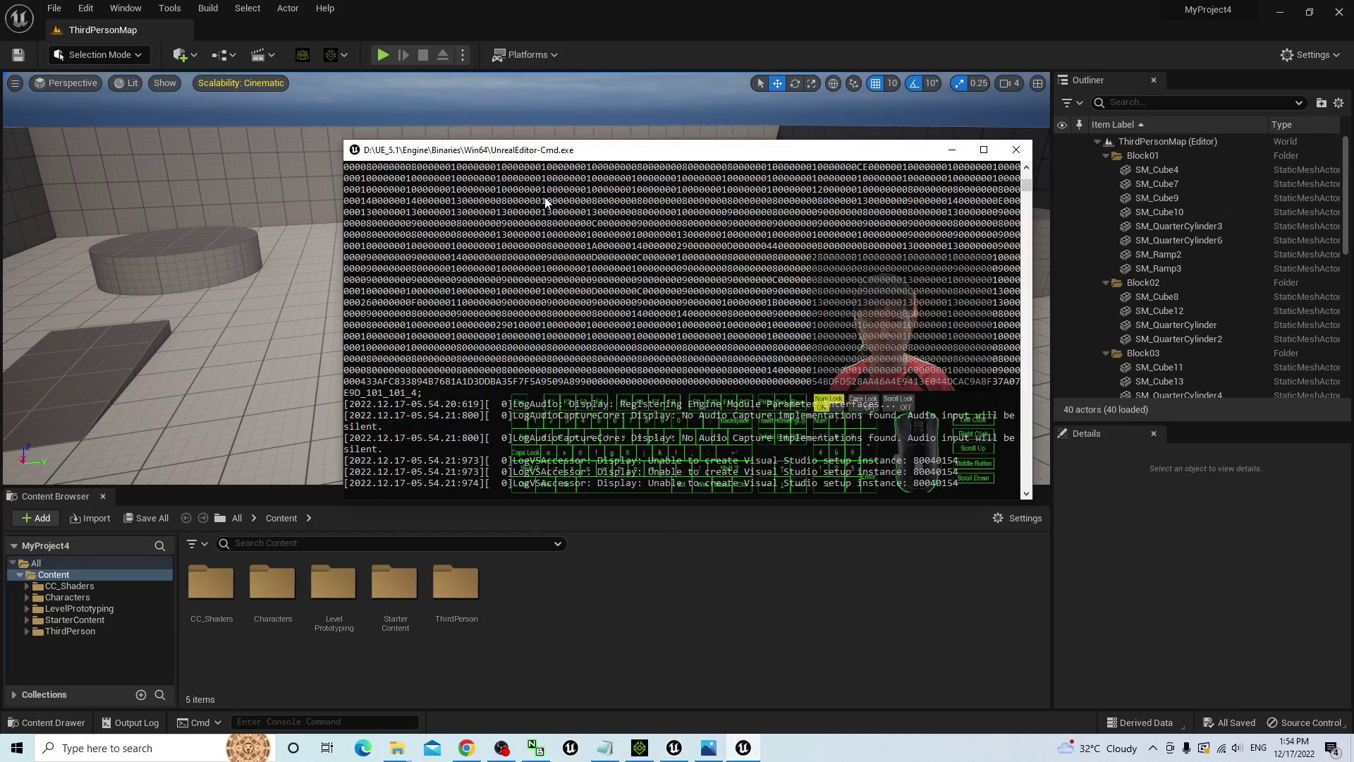
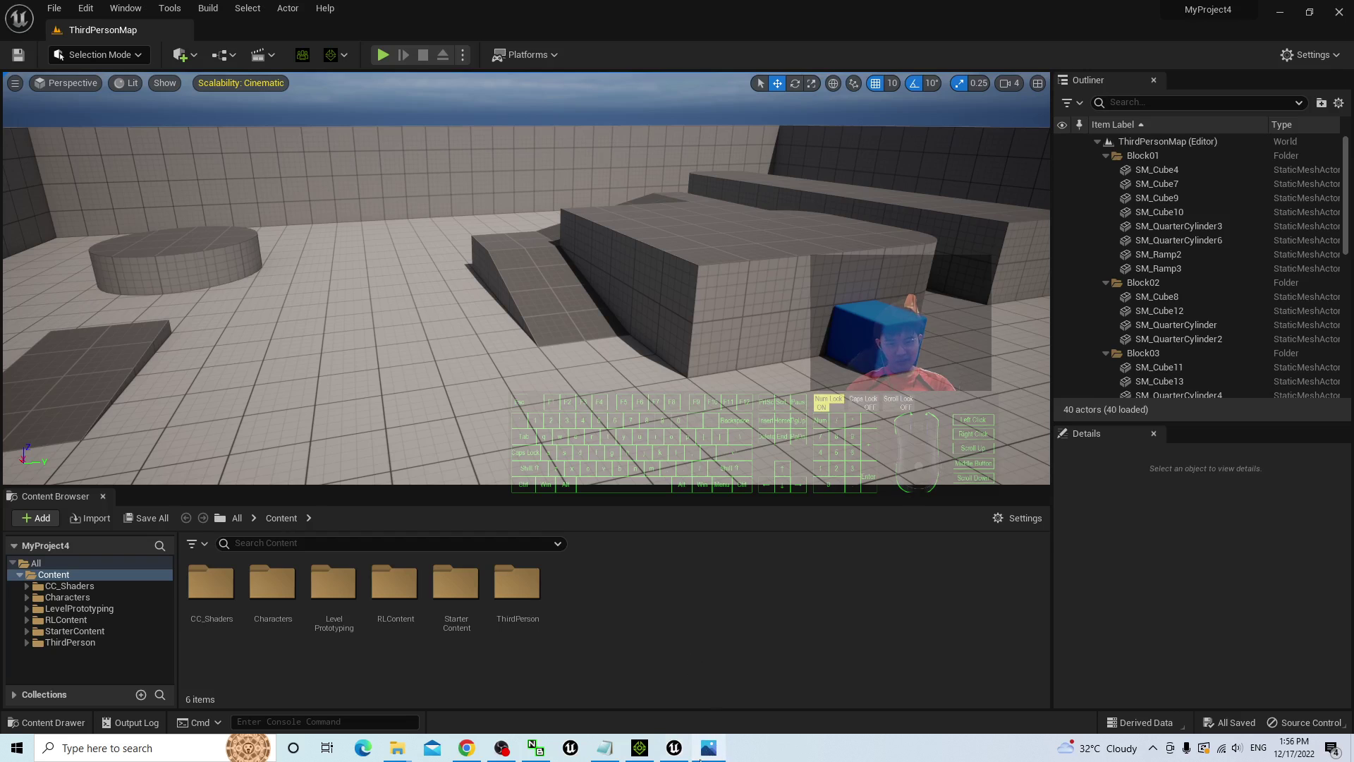
- Decline the graphics driver download for the second Unreal import process and reposition its console window
{"action": "left_click", "coordinate": [640, 749]}
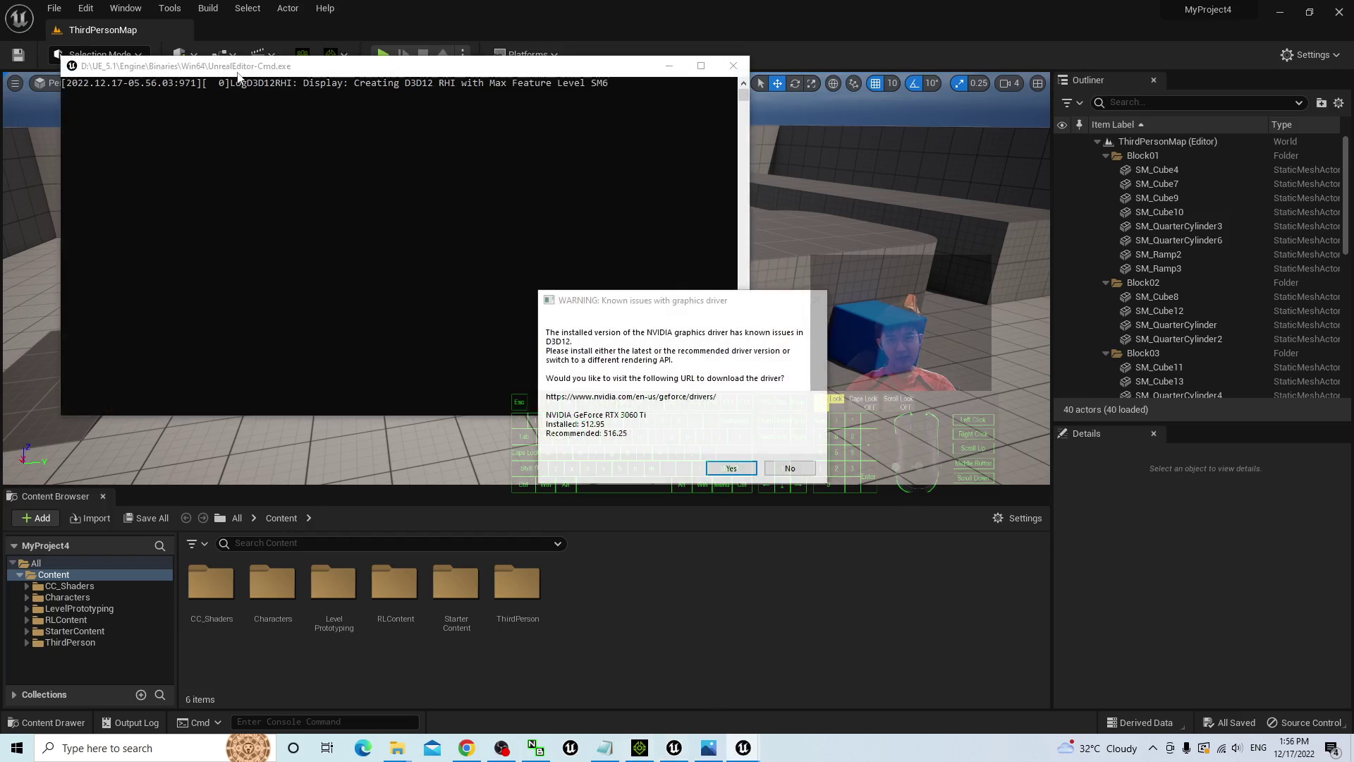
{"action": "left_click", "coordinate": [788, 468]}
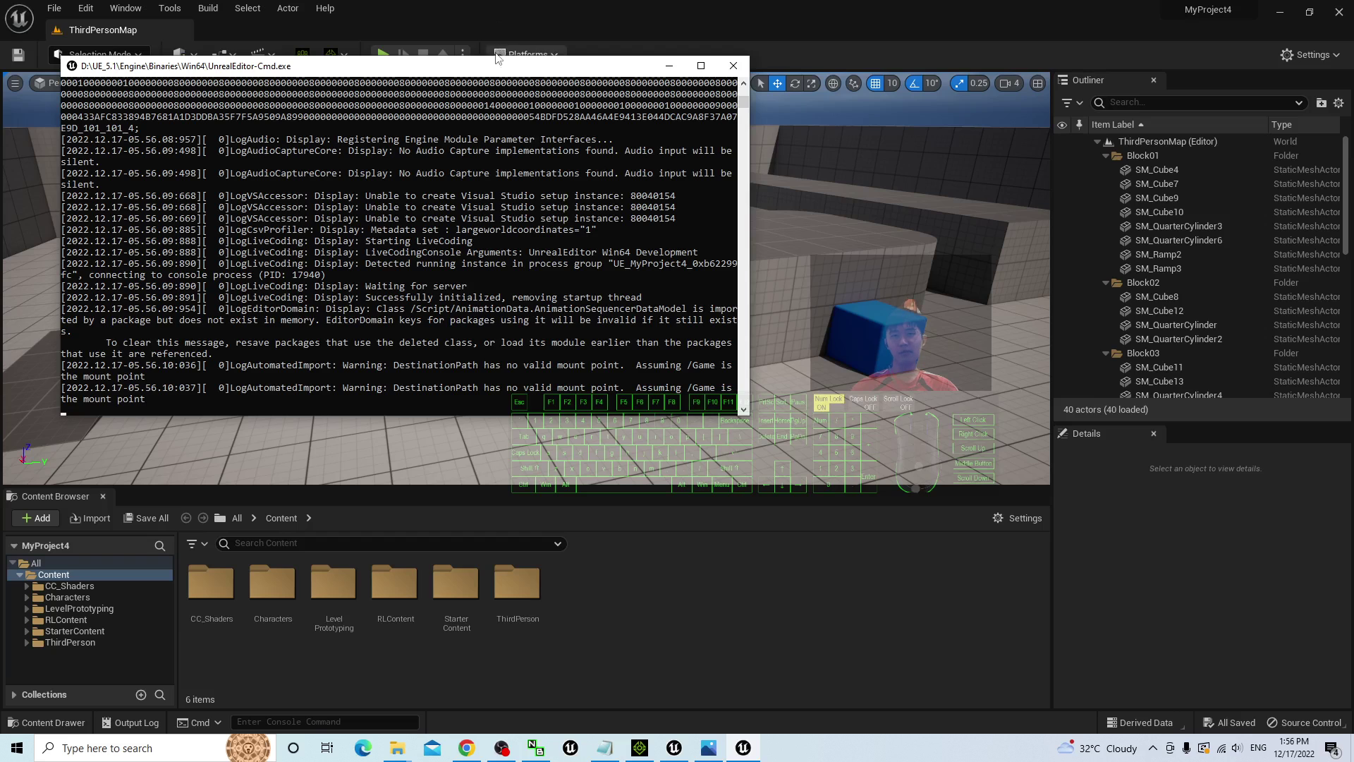
{"action": "left_click_drag", "start_coordinate": [497, 68], "coordinate": [640, 108]}
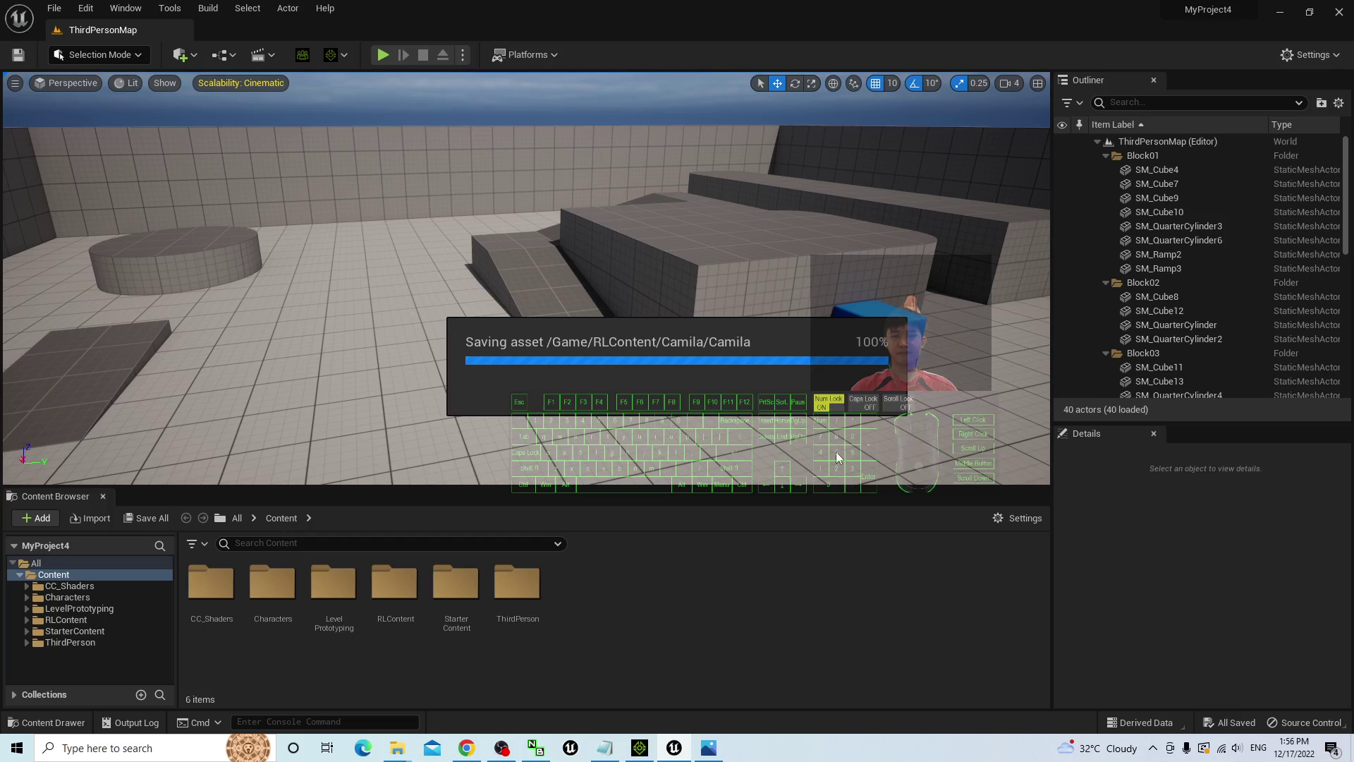
{"action": "left_click", "coordinate": [502, 750]}
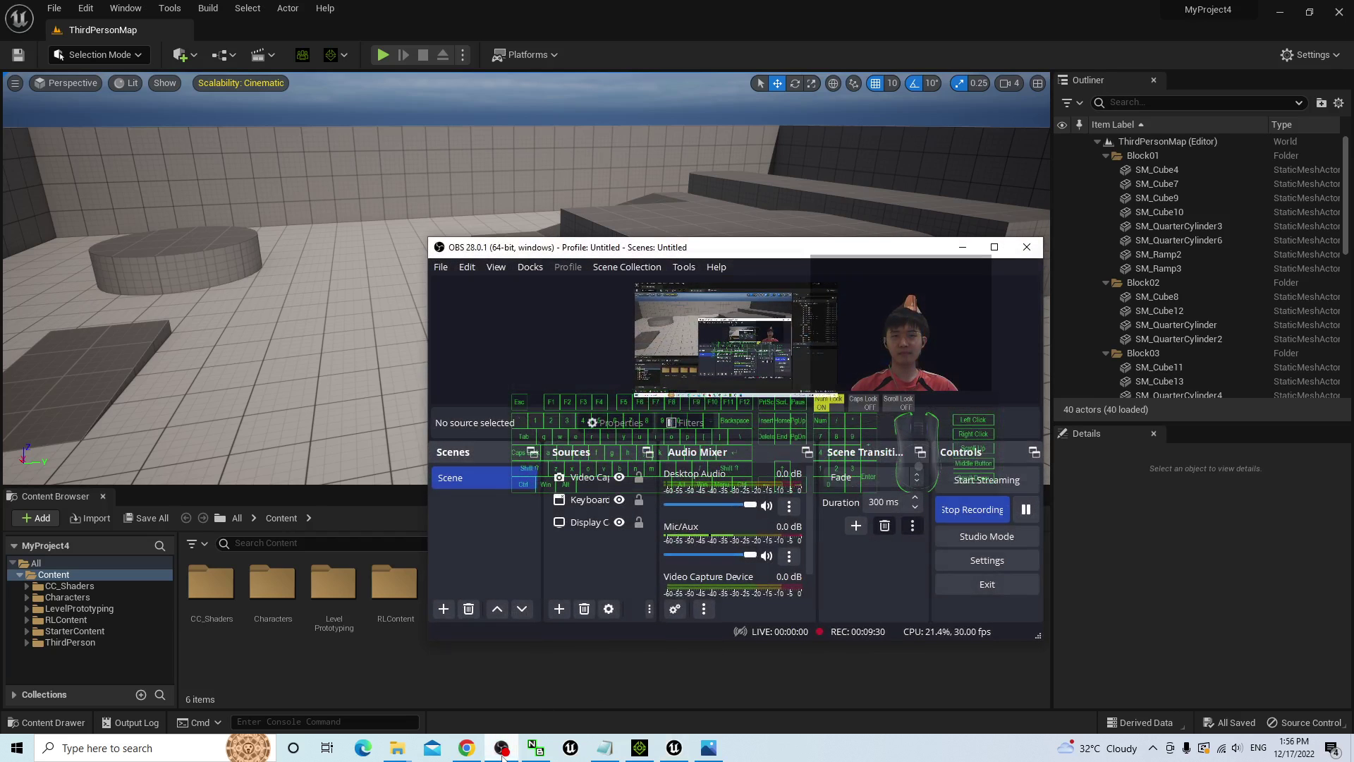
{"action": "left_click", "coordinate": [674, 747]}
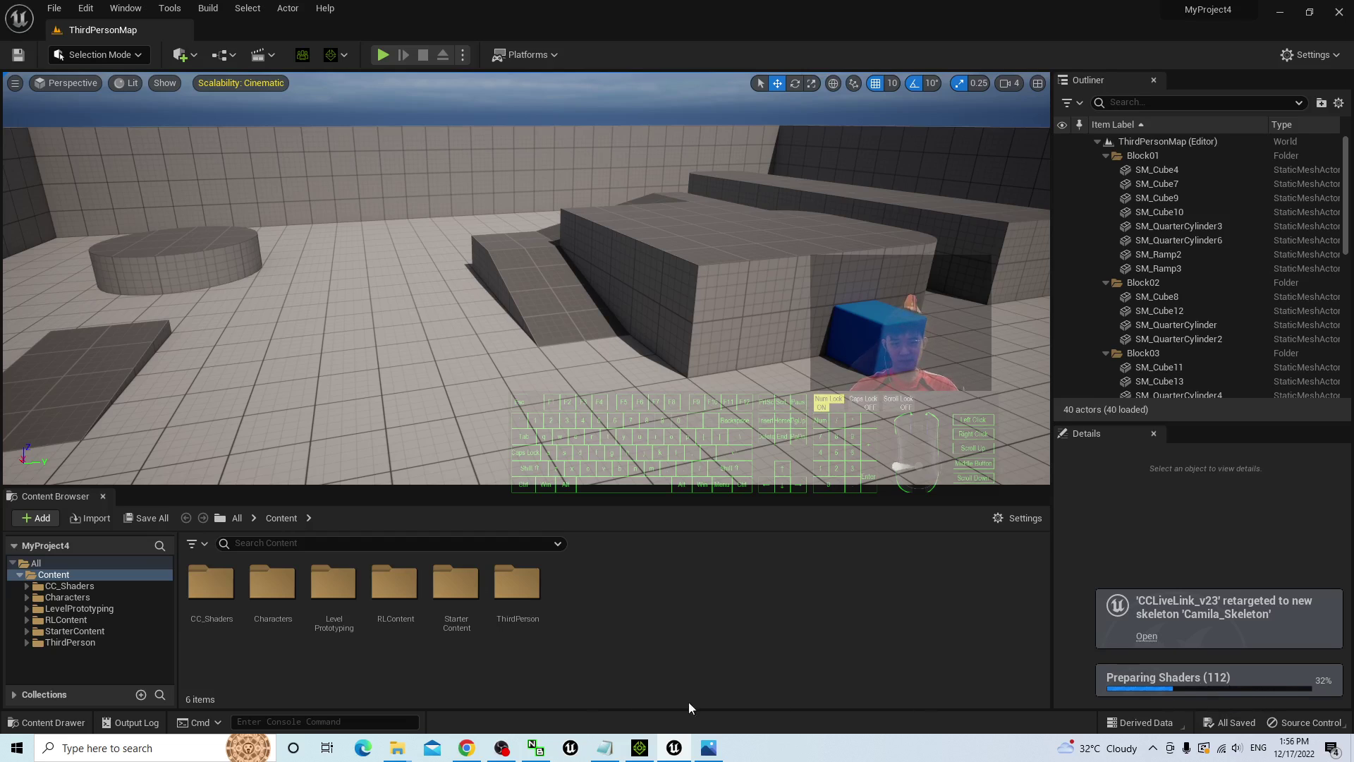
{"action": "left_click", "coordinate": [502, 748]}
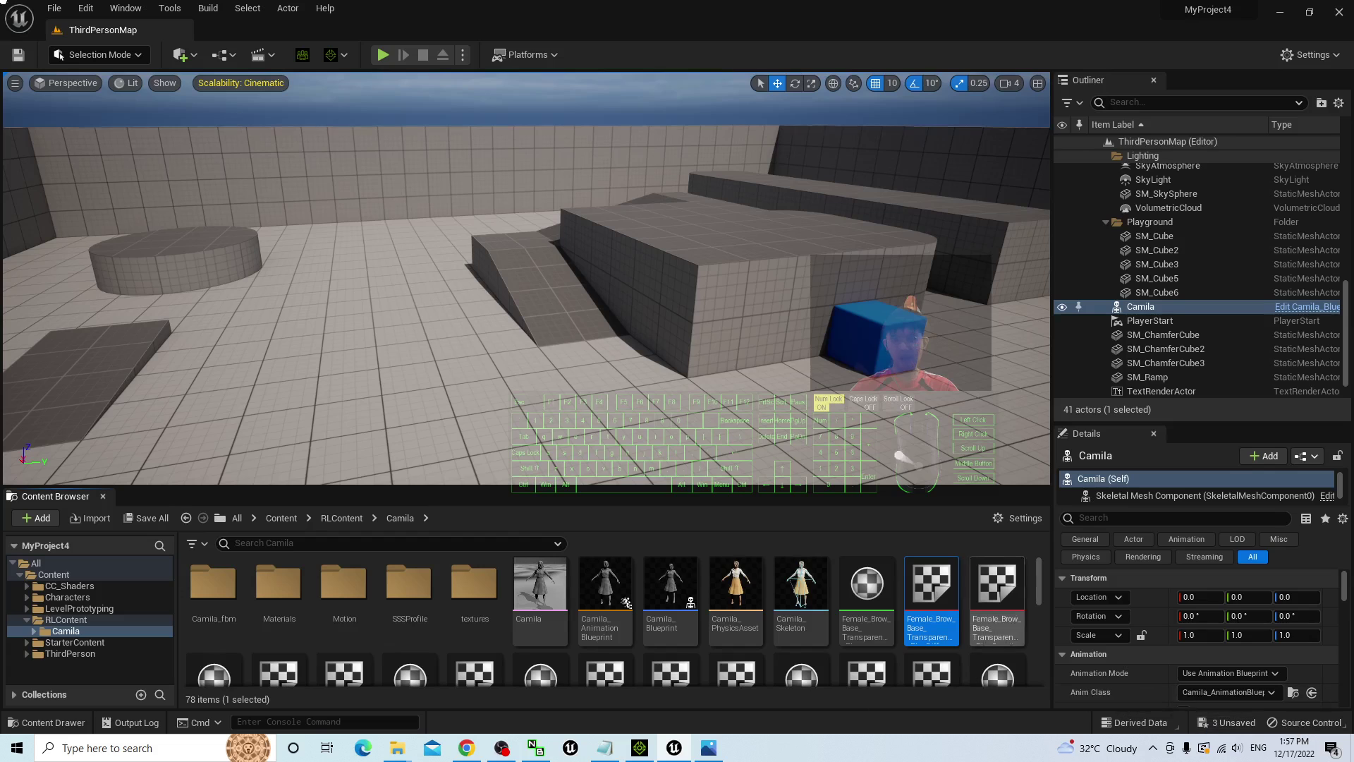
- Save all unsaved project content and inspect the imported Camila skeletal mesh up close in its asset editor
{"action": "left_click", "coordinate": [55, 13]}
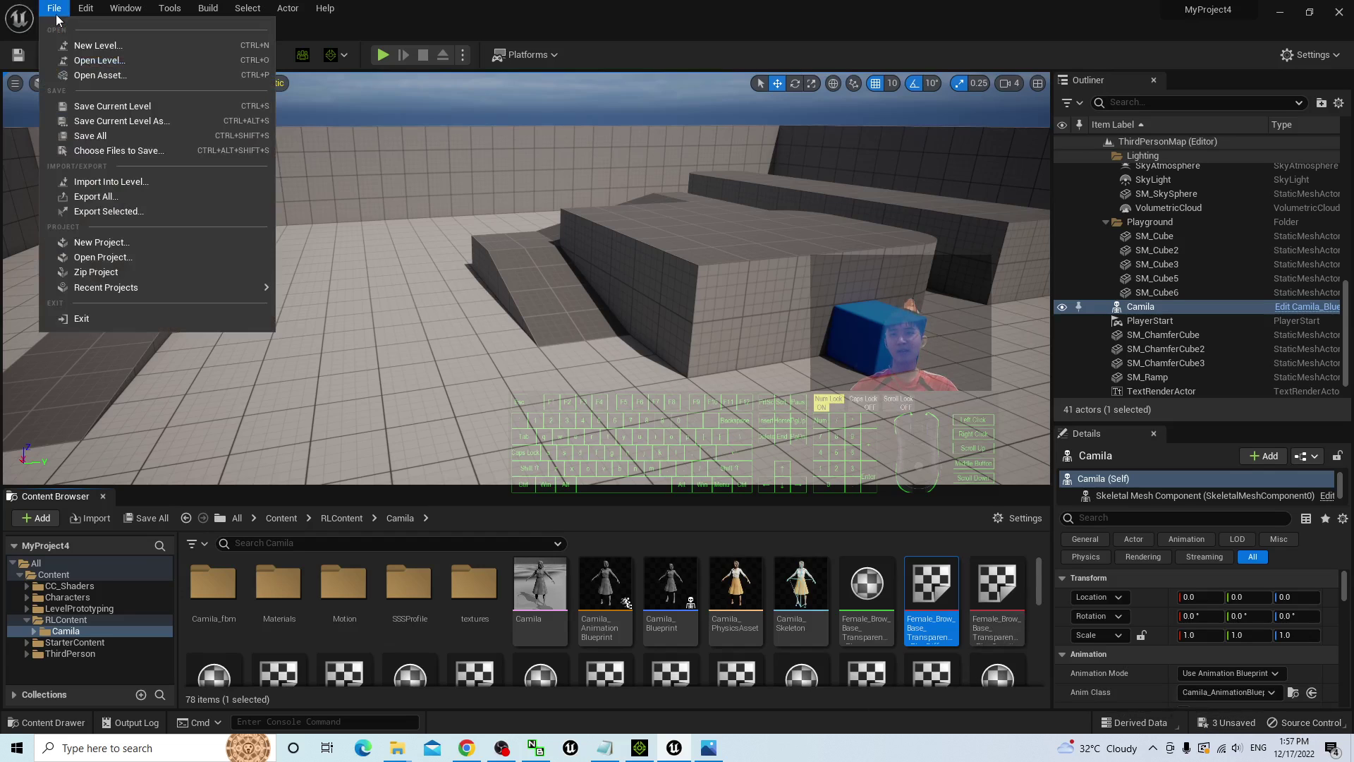
{"action": "left_click", "coordinate": [113, 138]}
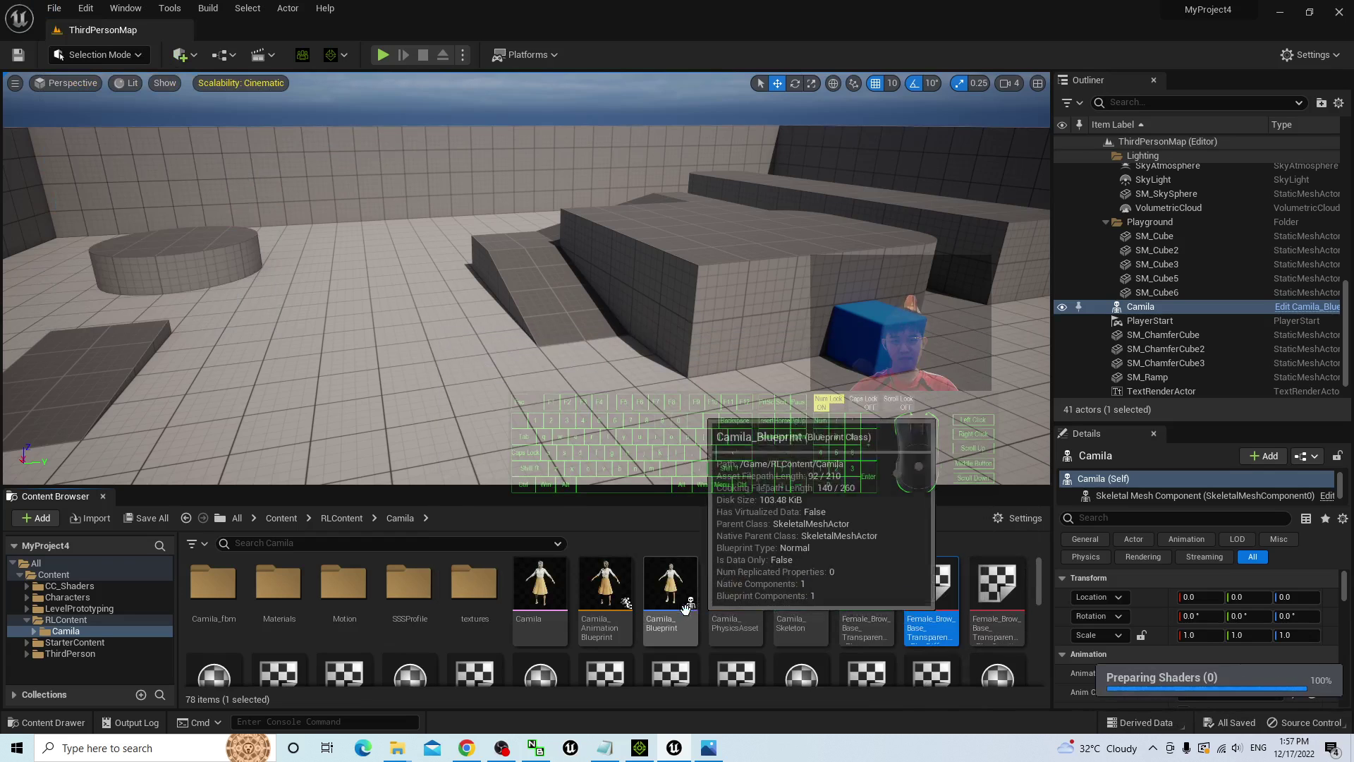
{"action": "left_click", "coordinate": [536, 598]}
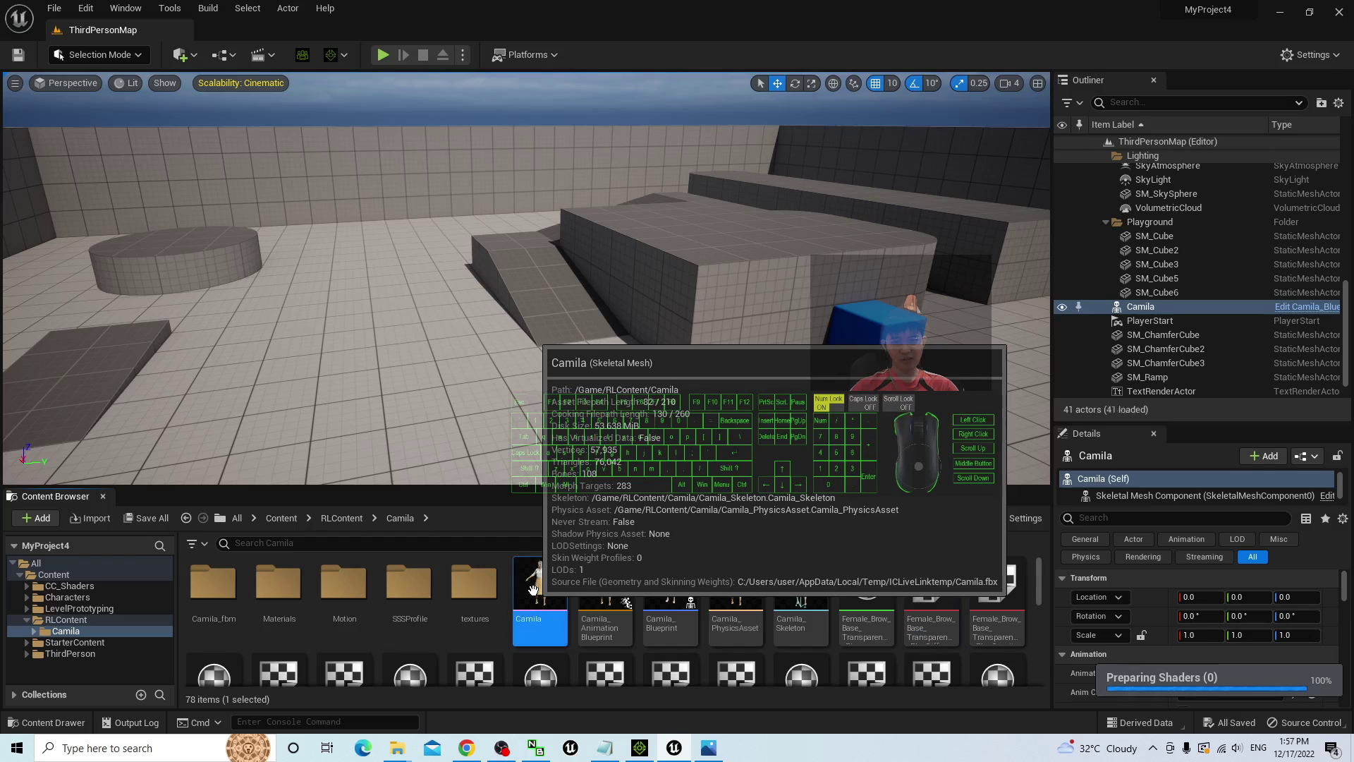
{"action": "double_click", "coordinate": [536, 598]}
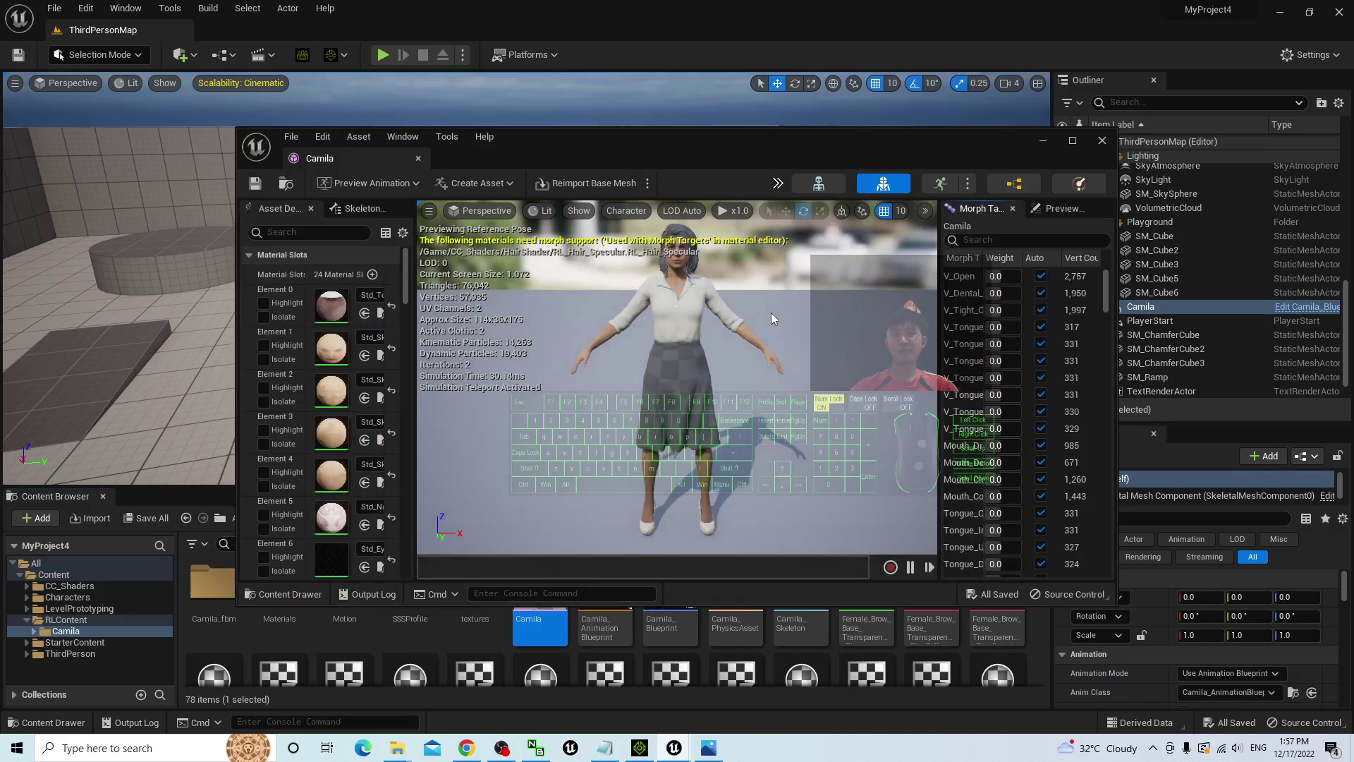
{"action": "scroll", "coordinate": [764, 333], "scroll_direction": "down", "scroll_amount": 3}
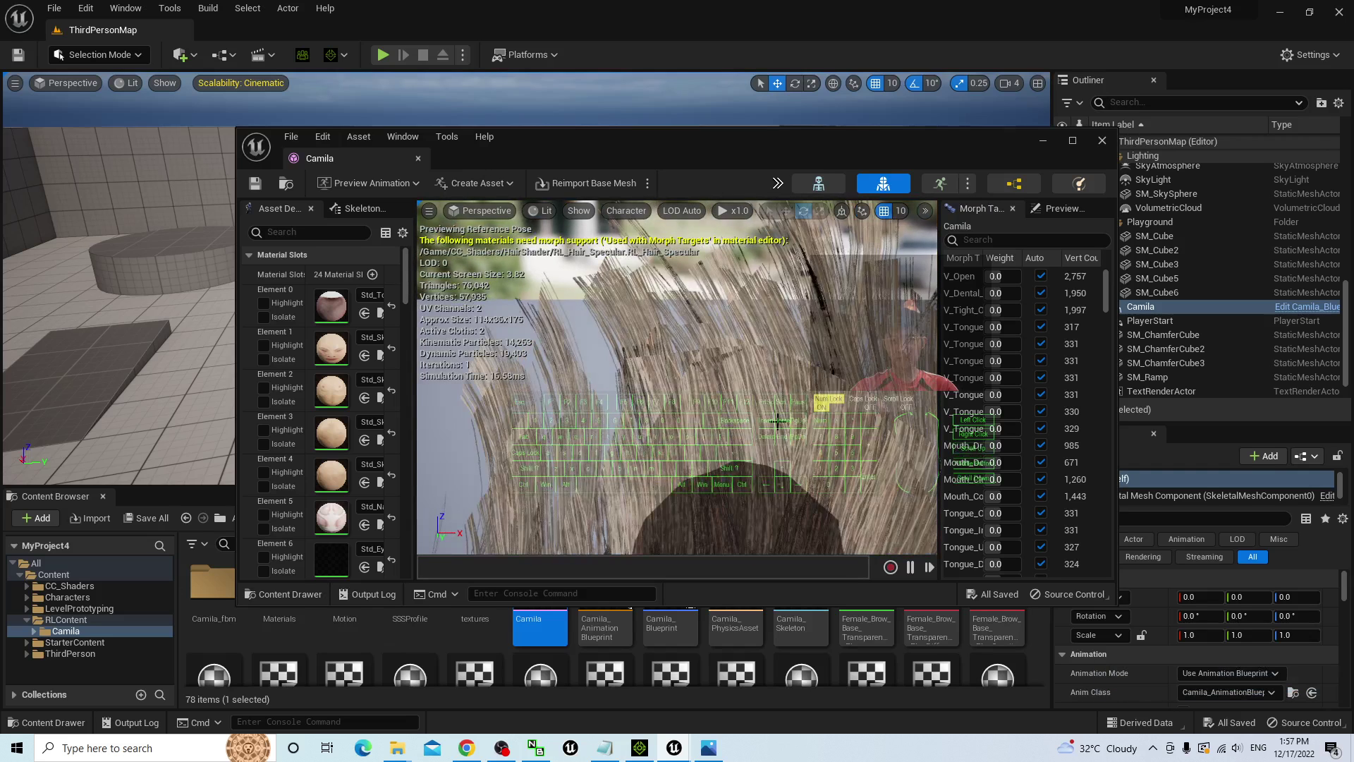
{"action": "middle_click_drag", "start_coordinate": [849, 523], "coordinate": [846, 479]}
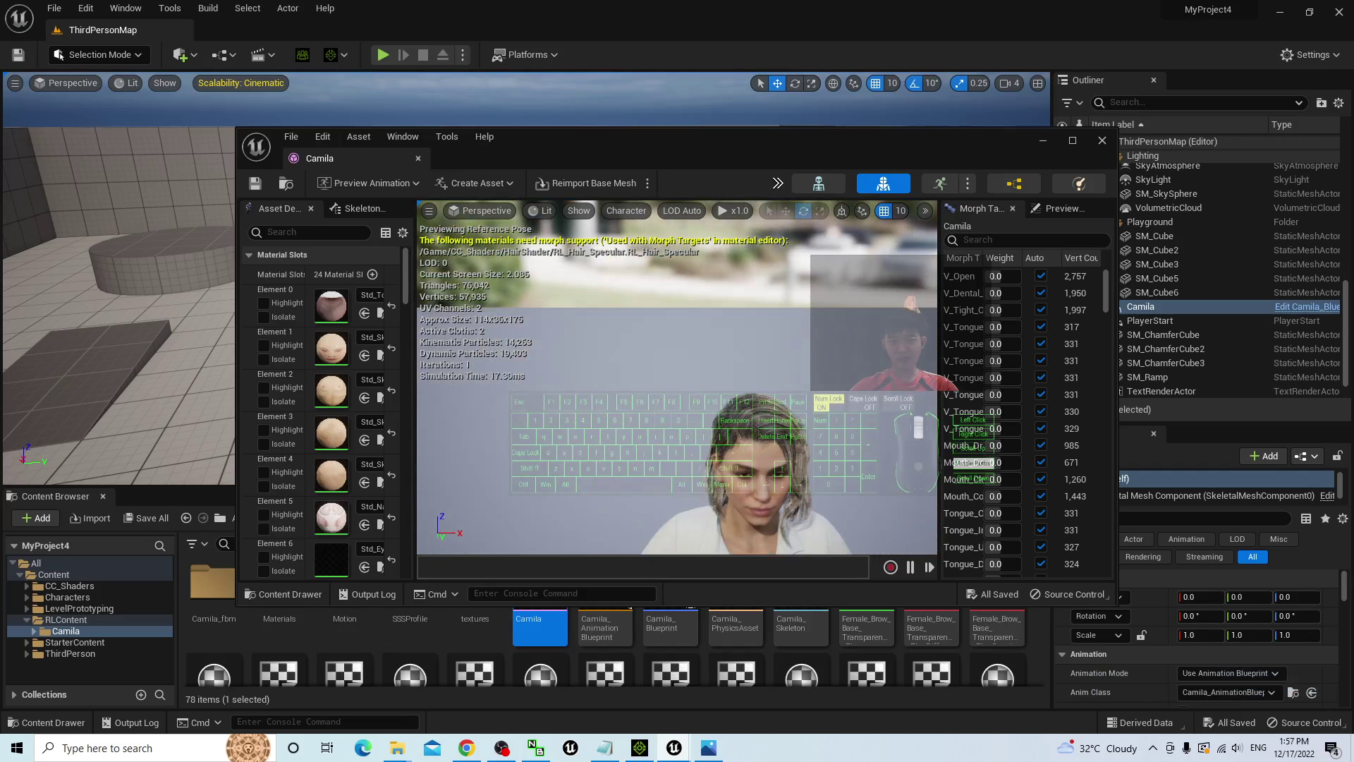
{"action": "left_click", "coordinate": [1098, 141]}
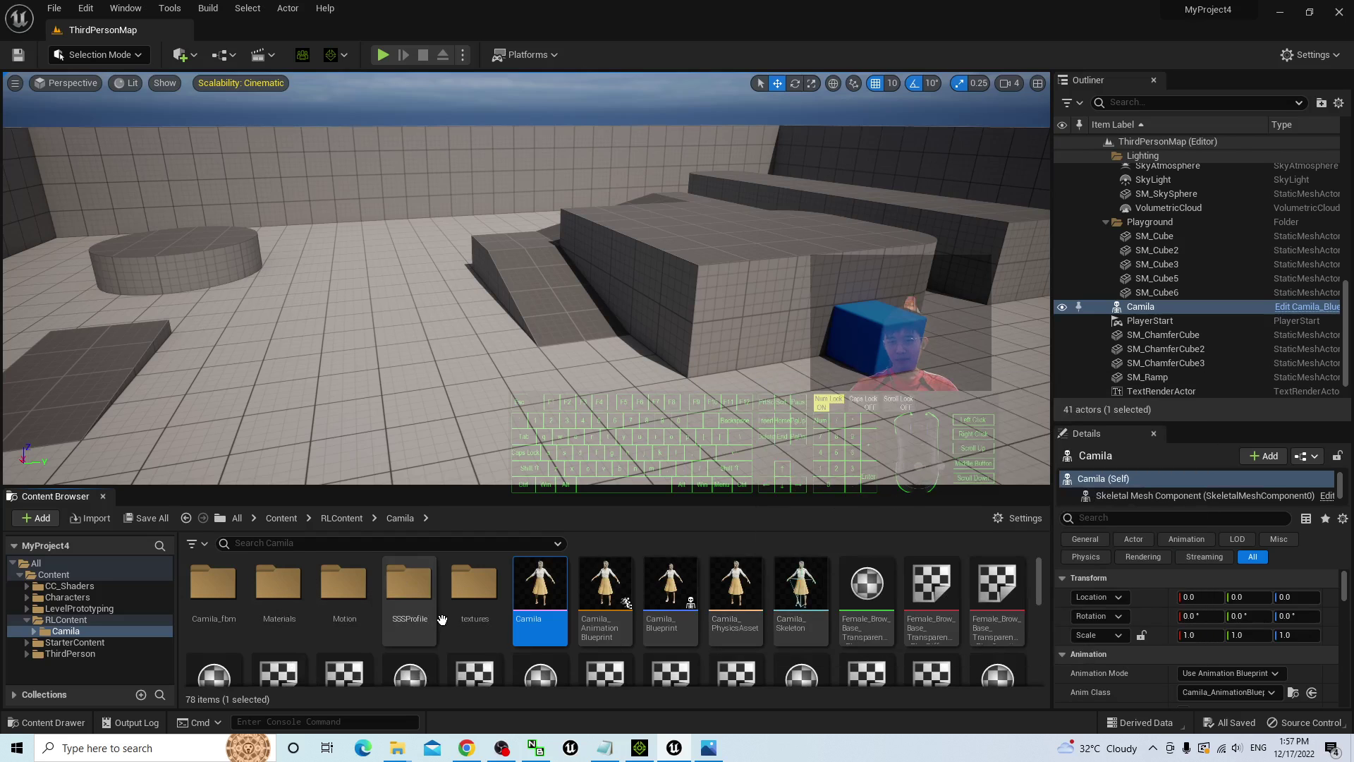
- Open the Camila_2022_12_17_13_55_52 animation sequence from the Motion folder, play it from the first frame, and close it
{"action": "double_click", "coordinate": [334, 594]}
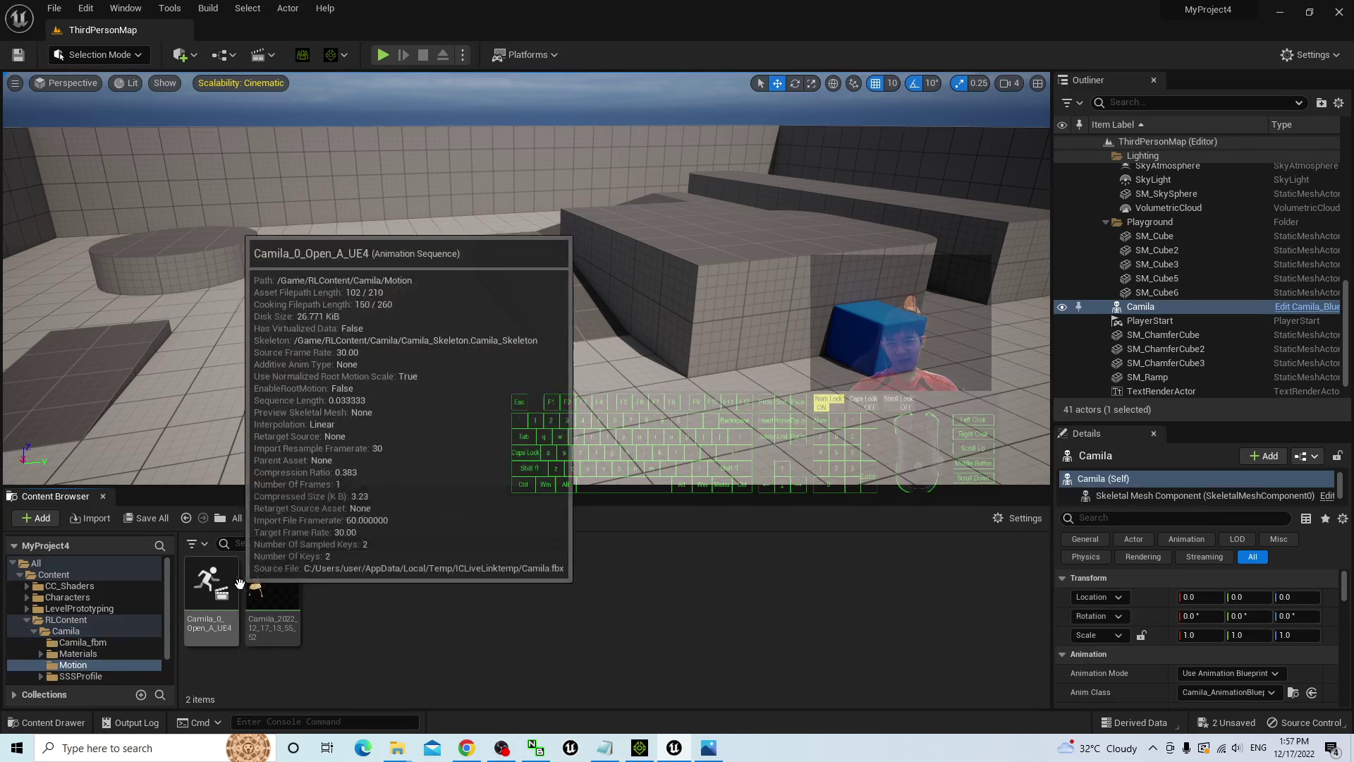
{"action": "double_click", "coordinate": [279, 588]}
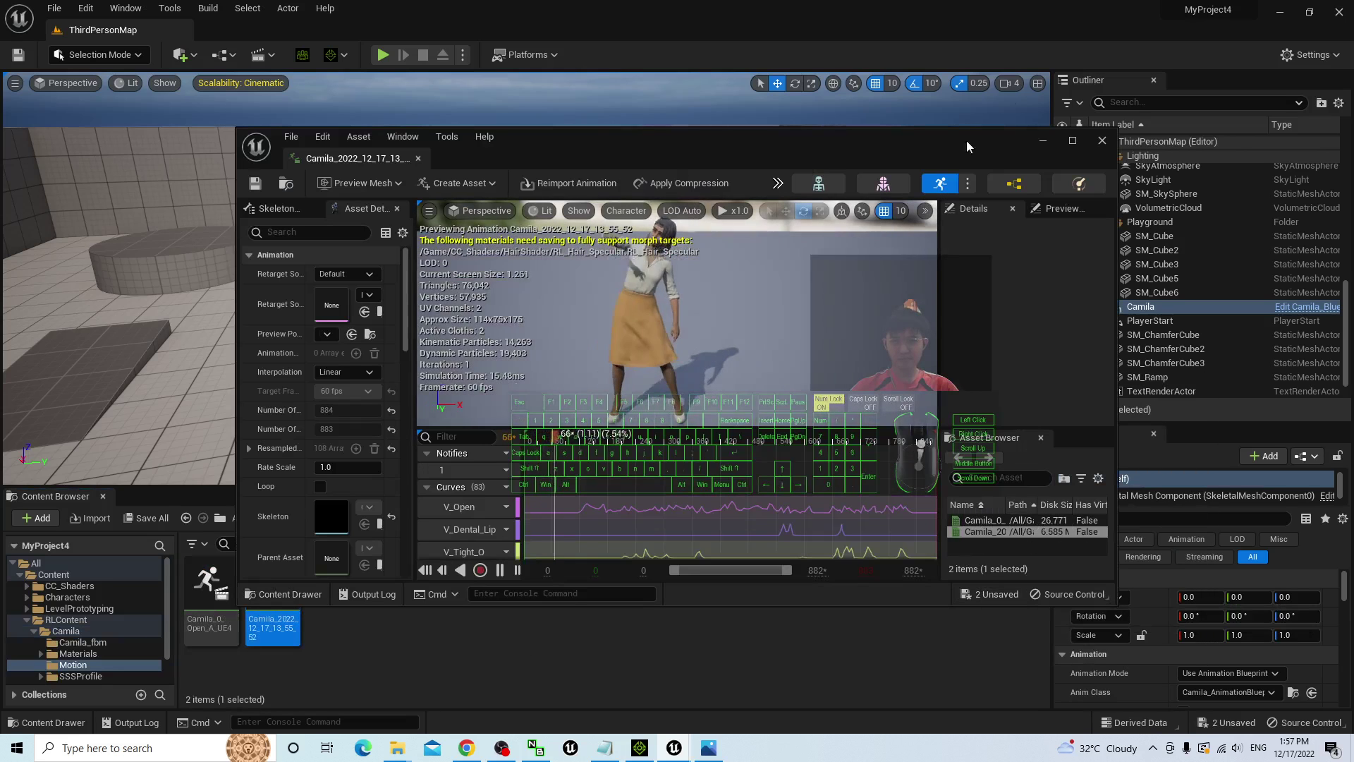
{"action": "left_click", "coordinate": [1072, 141]}
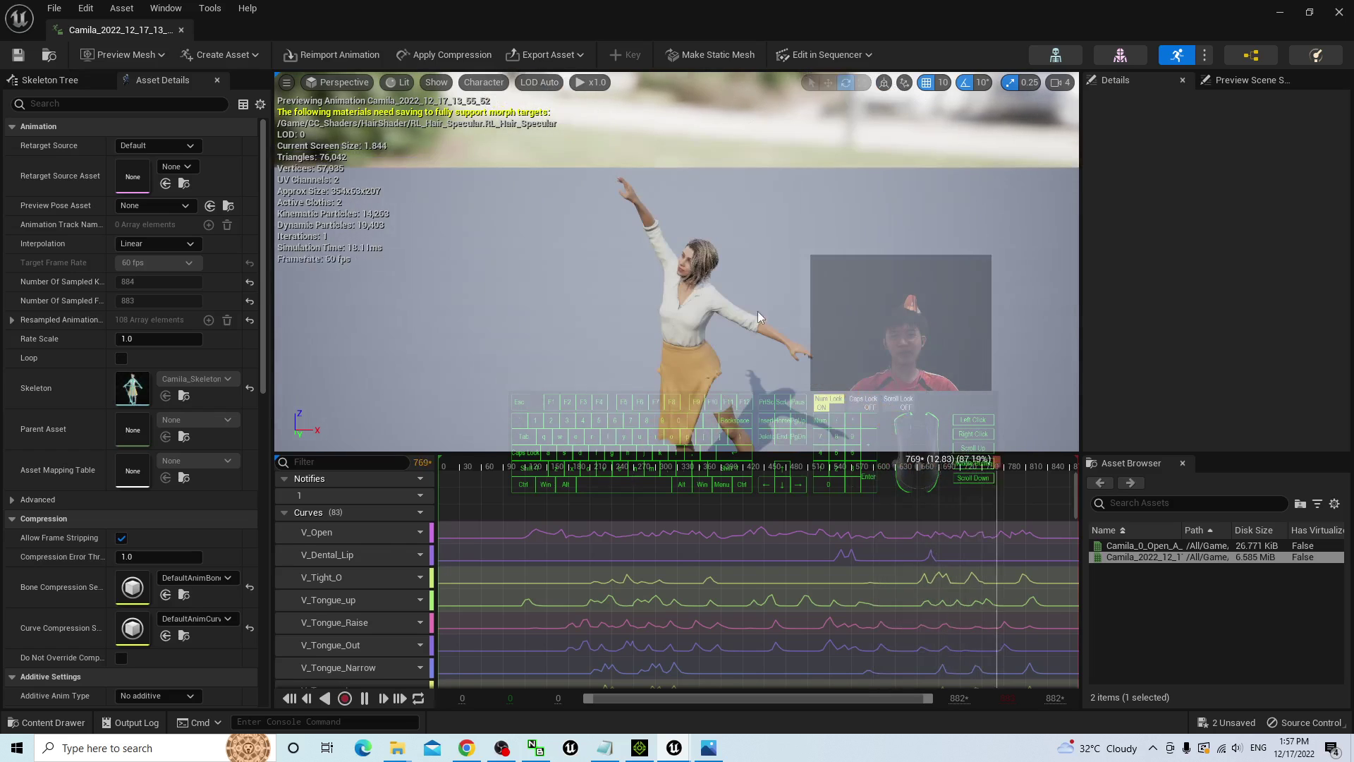
{"action": "left_click", "coordinate": [308, 698]}
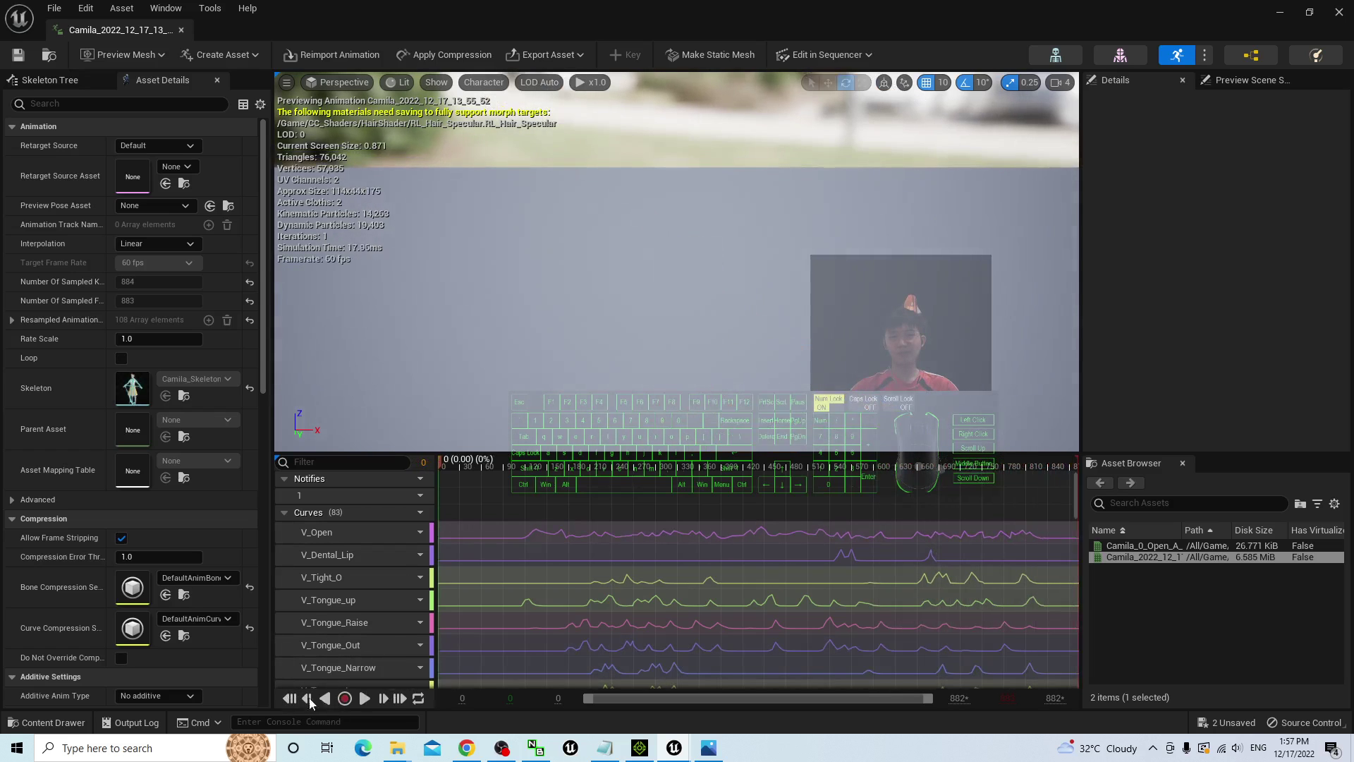
{"action": "left_click", "coordinate": [364, 698]}
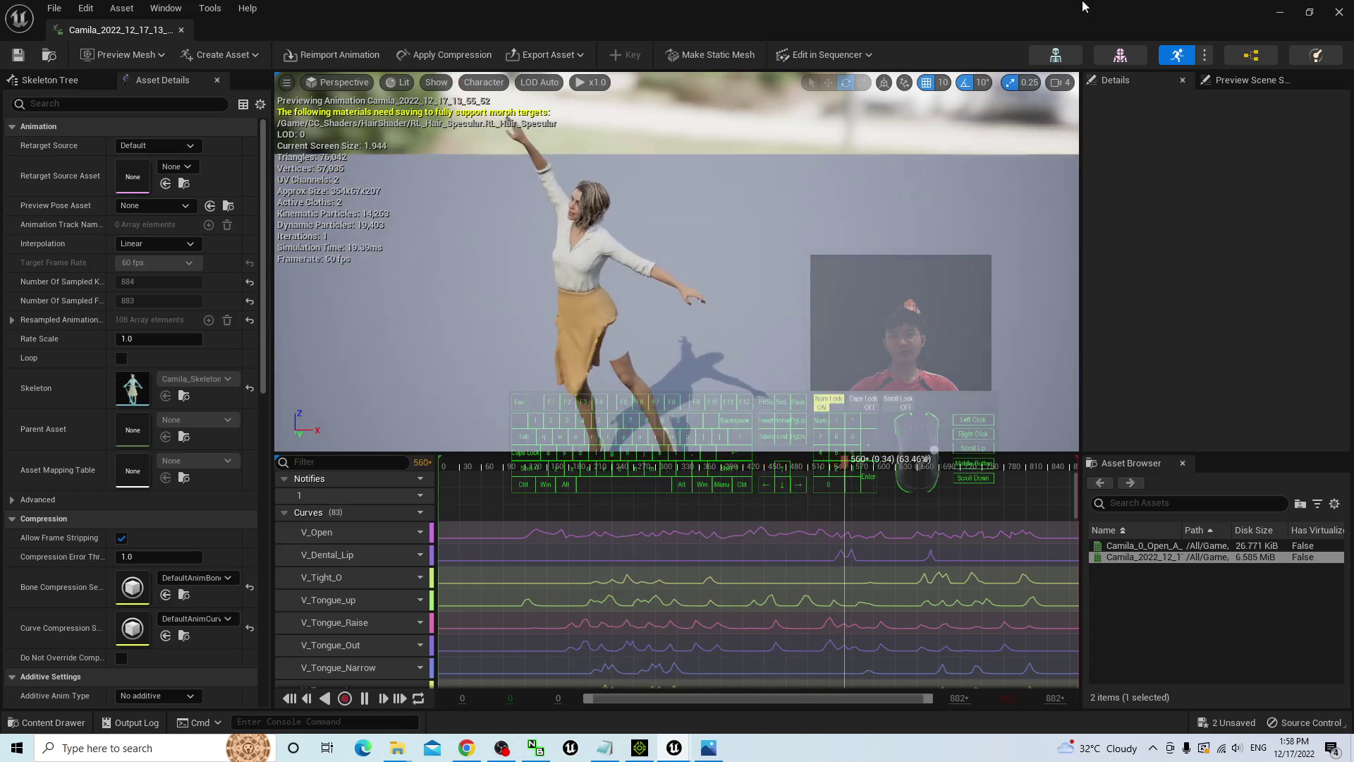
{"action": "left_click", "coordinate": [1338, 12]}
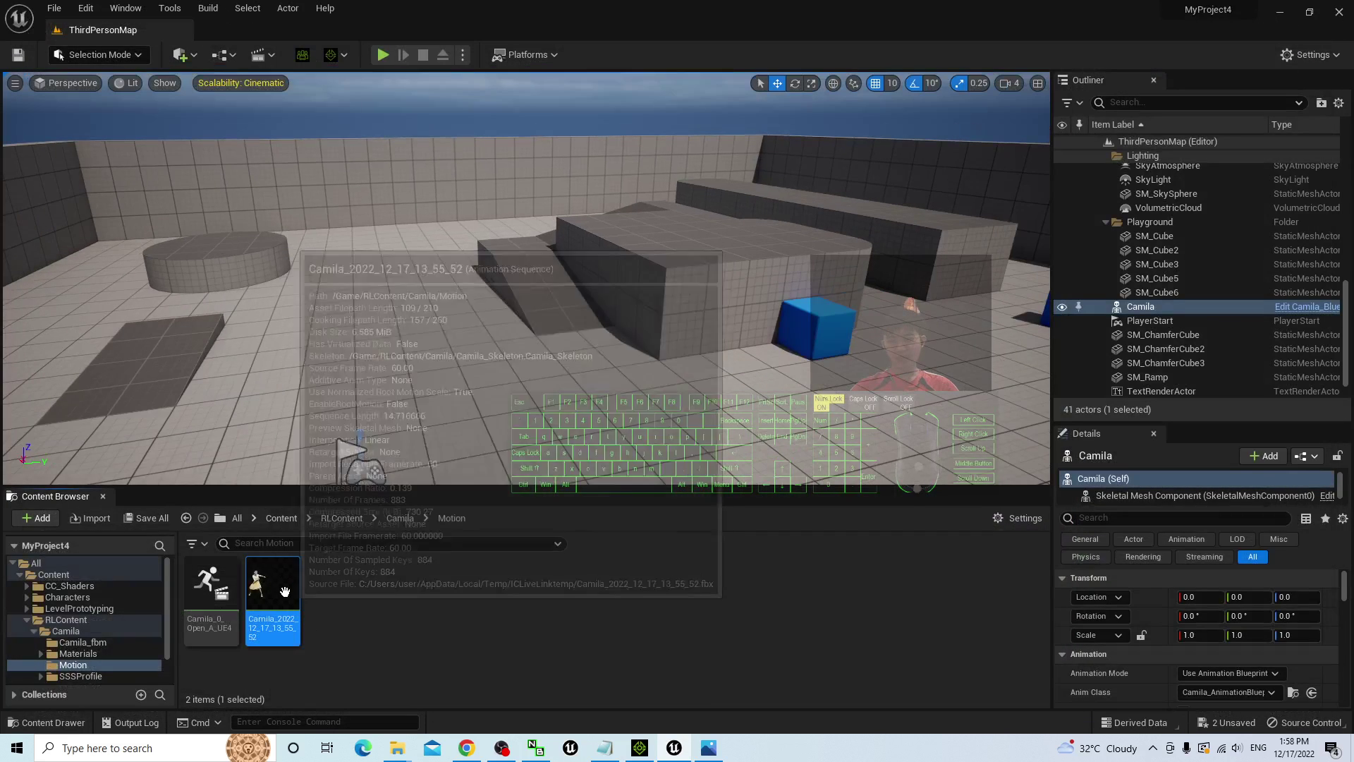
- Place the Camila_2022_12_17_13_55_52 animation in the level at location 1350, 1200, 0, rotate it about 100° around Z, and deselect it
{"action": "mouse_move", "coordinate": [279, 586]}
{"action": "left_click_drag", "start_coordinate": [279, 586], "coordinate": [406, 363]}
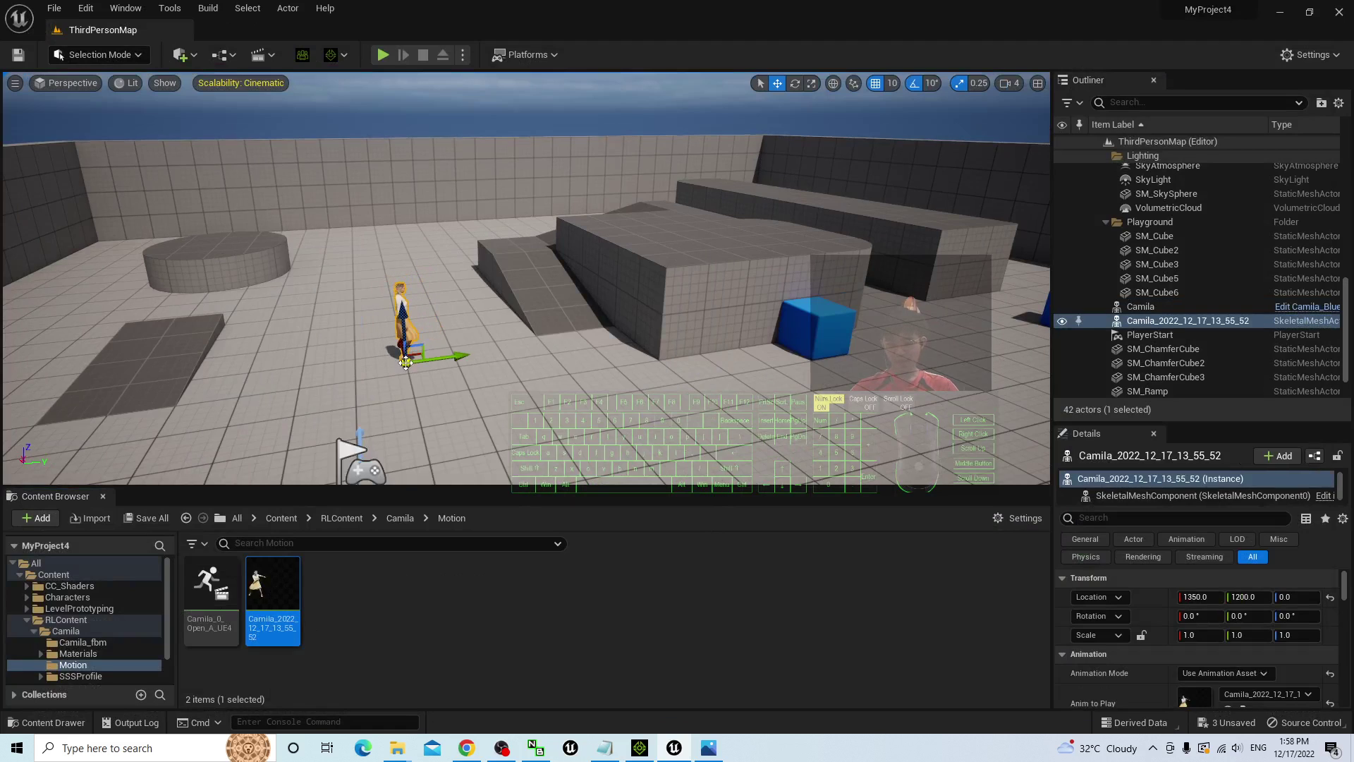
{"action": "key", "text": "r"}
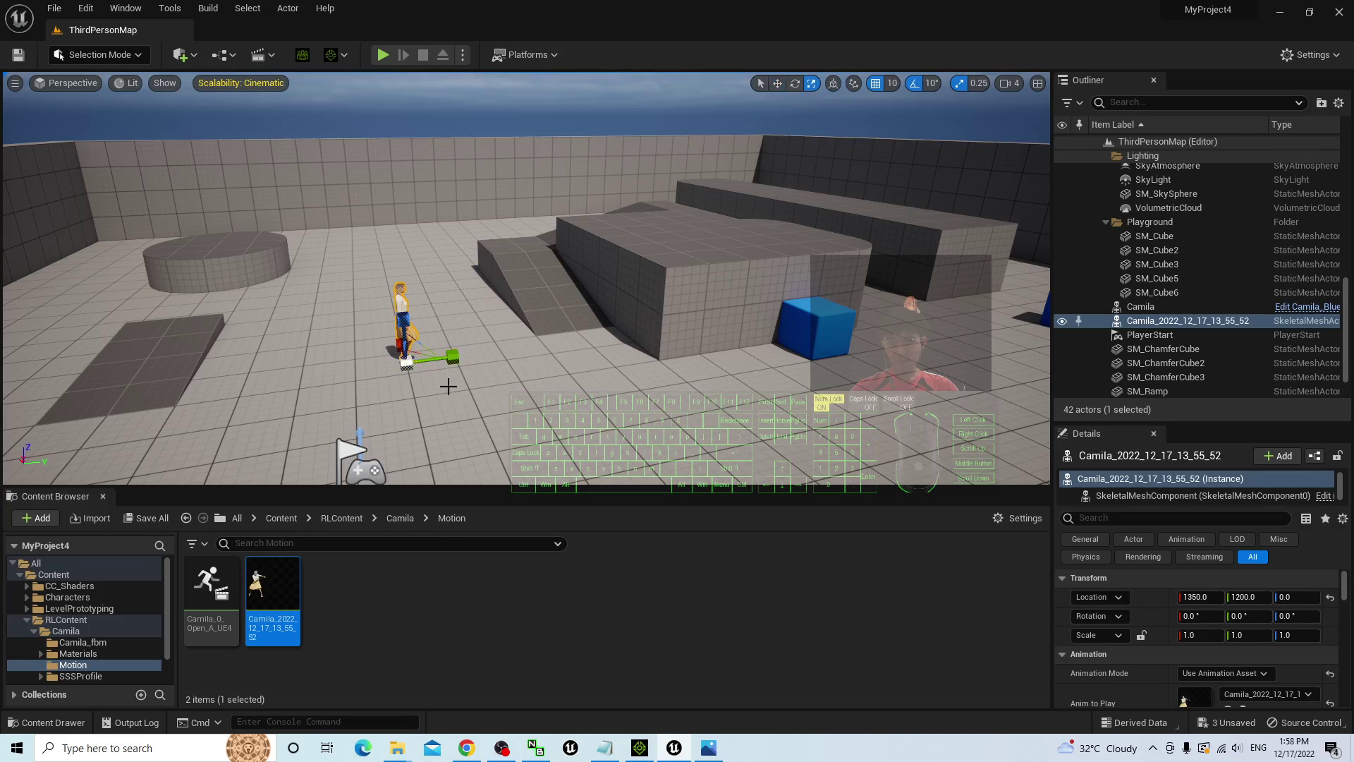
{"action": "key", "text": "e"}
{"action": "left_click_drag", "start_coordinate": [393, 404], "coordinate": [488, 361]}
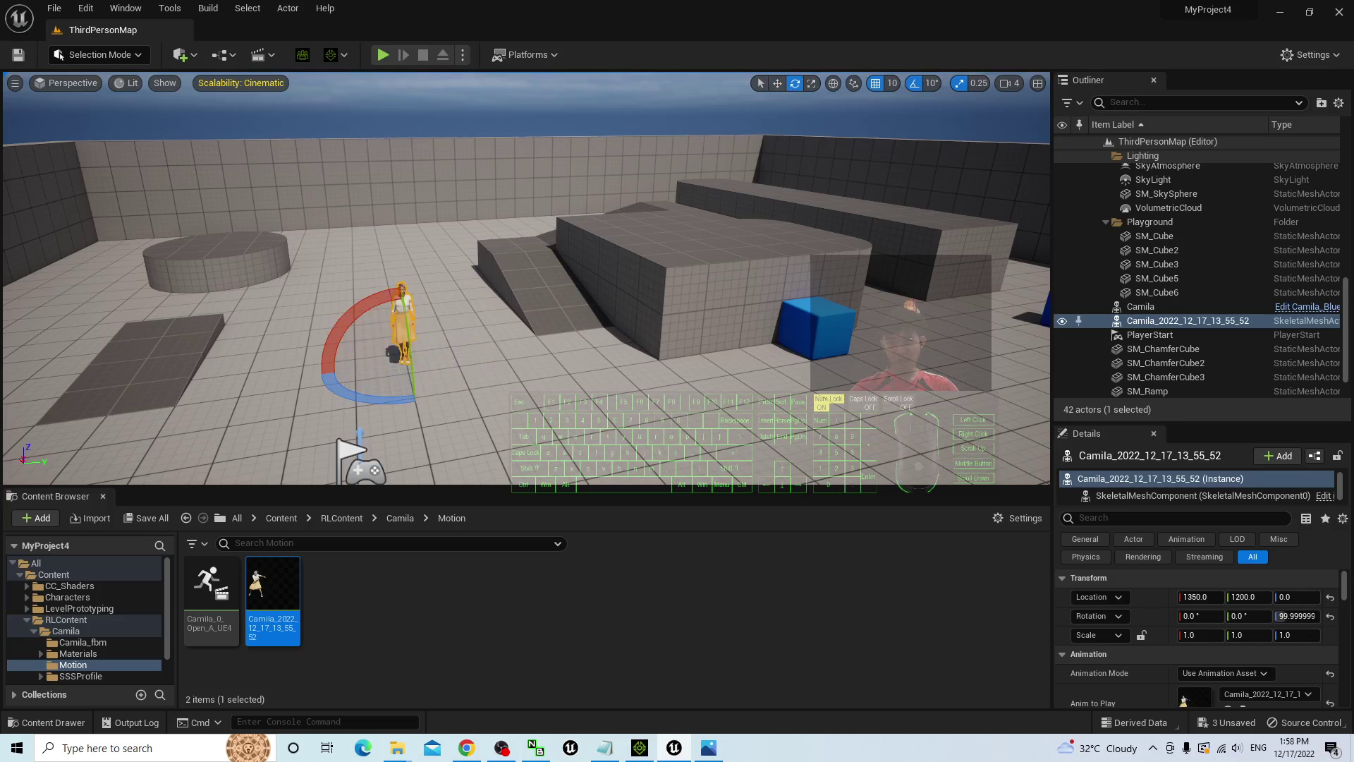
{"action": "left_click", "coordinate": [488, 363]}
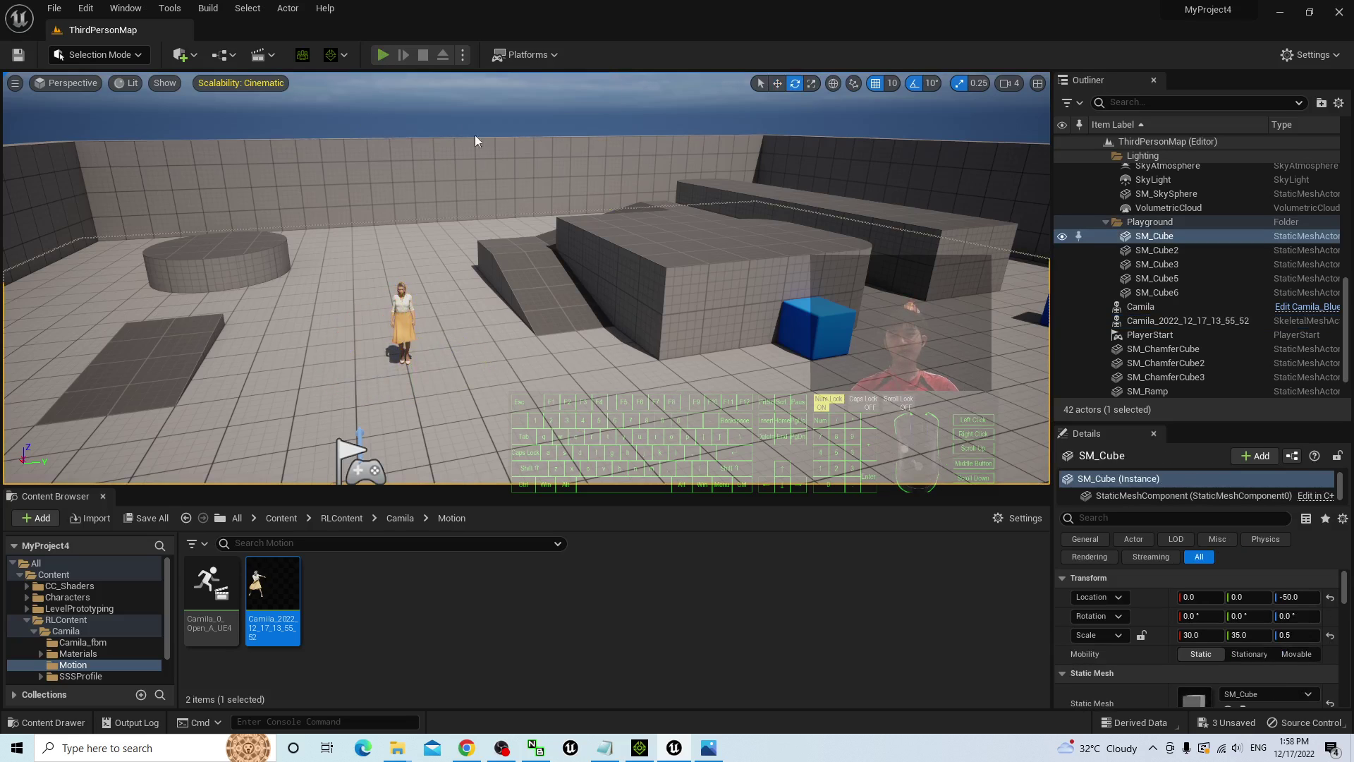
- Play the level, run the mannequin around the animated Camila to check her motion, and stop the play session
{"action": "key", "text": "alt+p"}
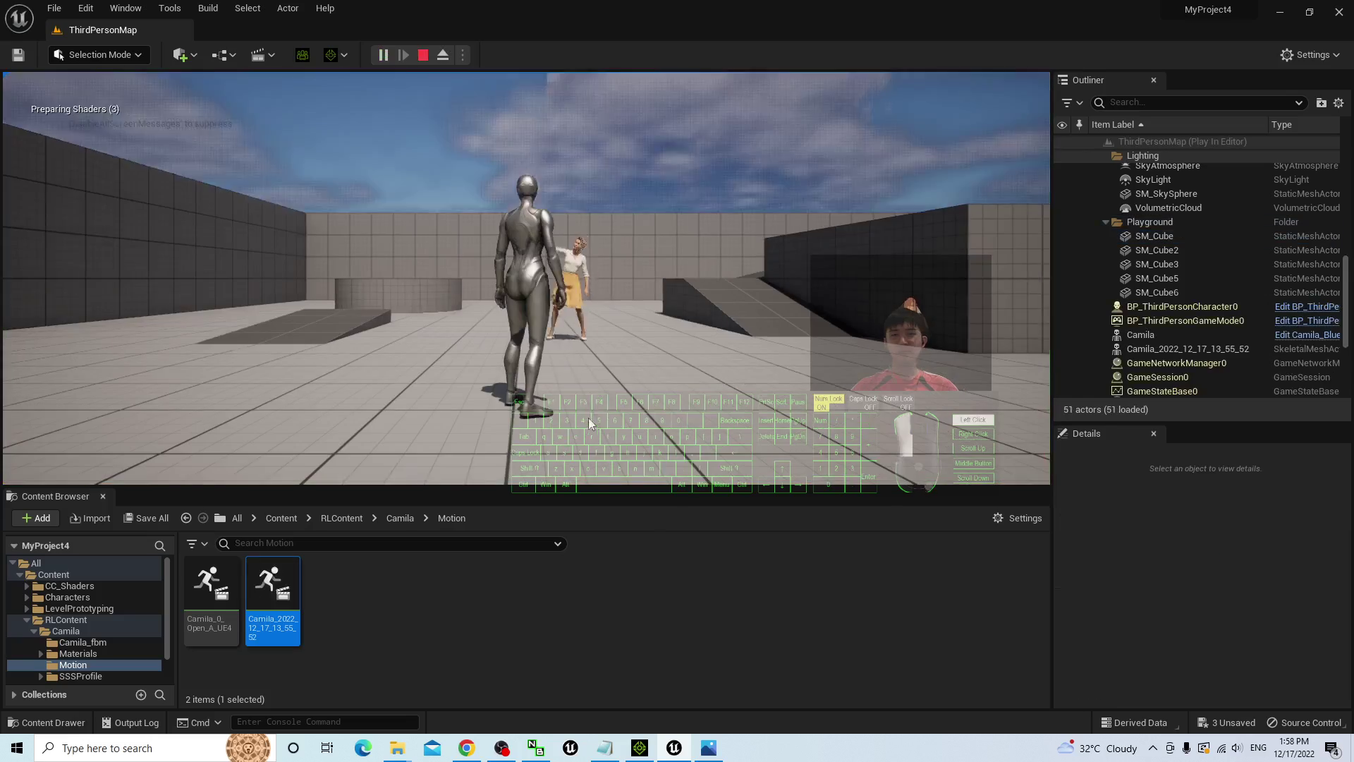
{"action": "key", "text": "w"}
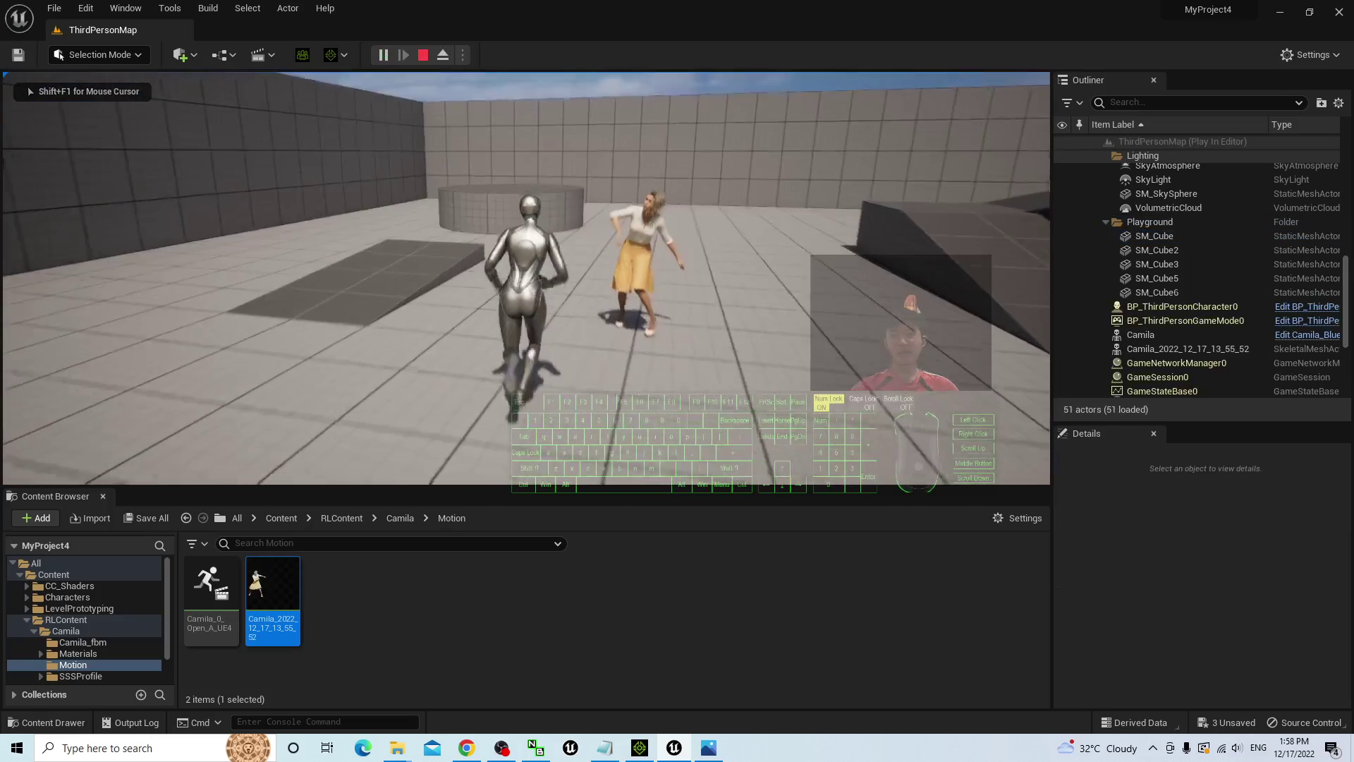
{"action": "key", "text": "w"}
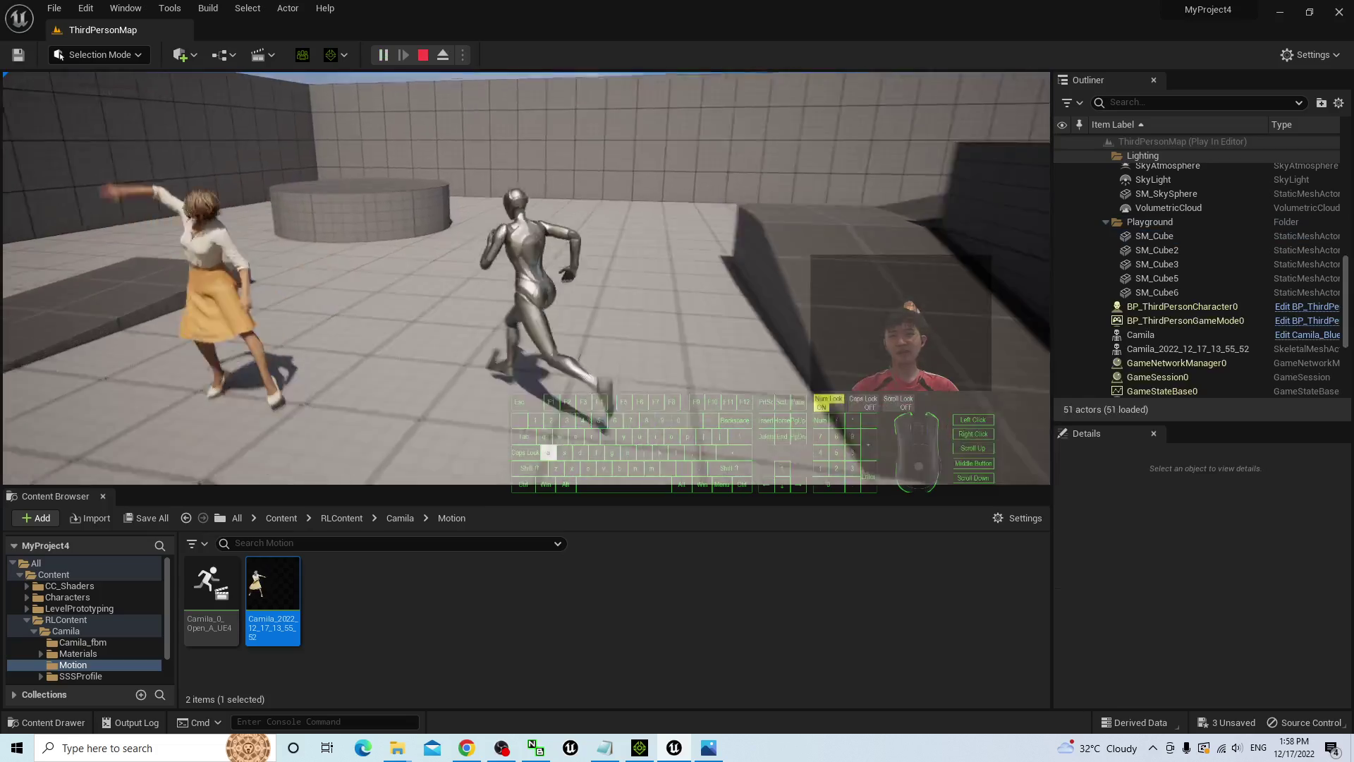
{"action": "key", "text": "s"}
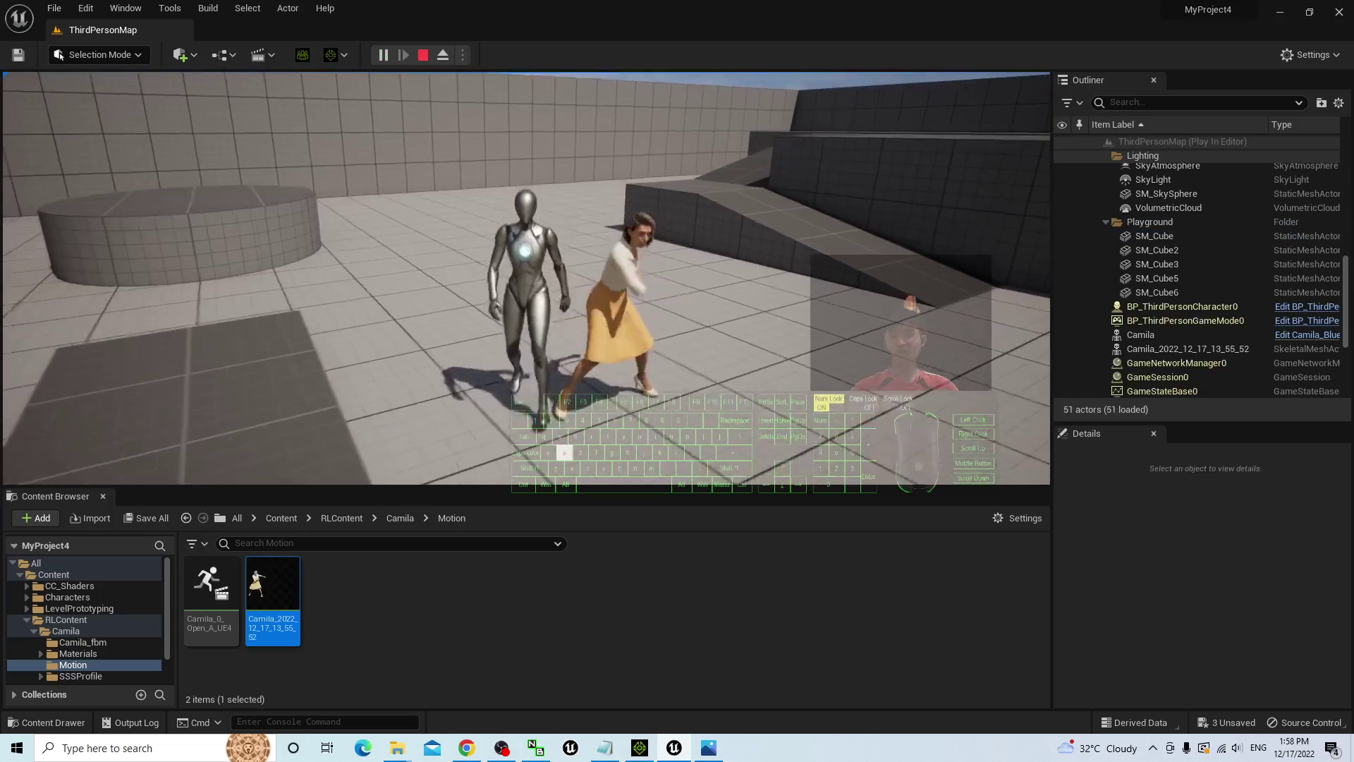
{"action": "key", "text": "d"}
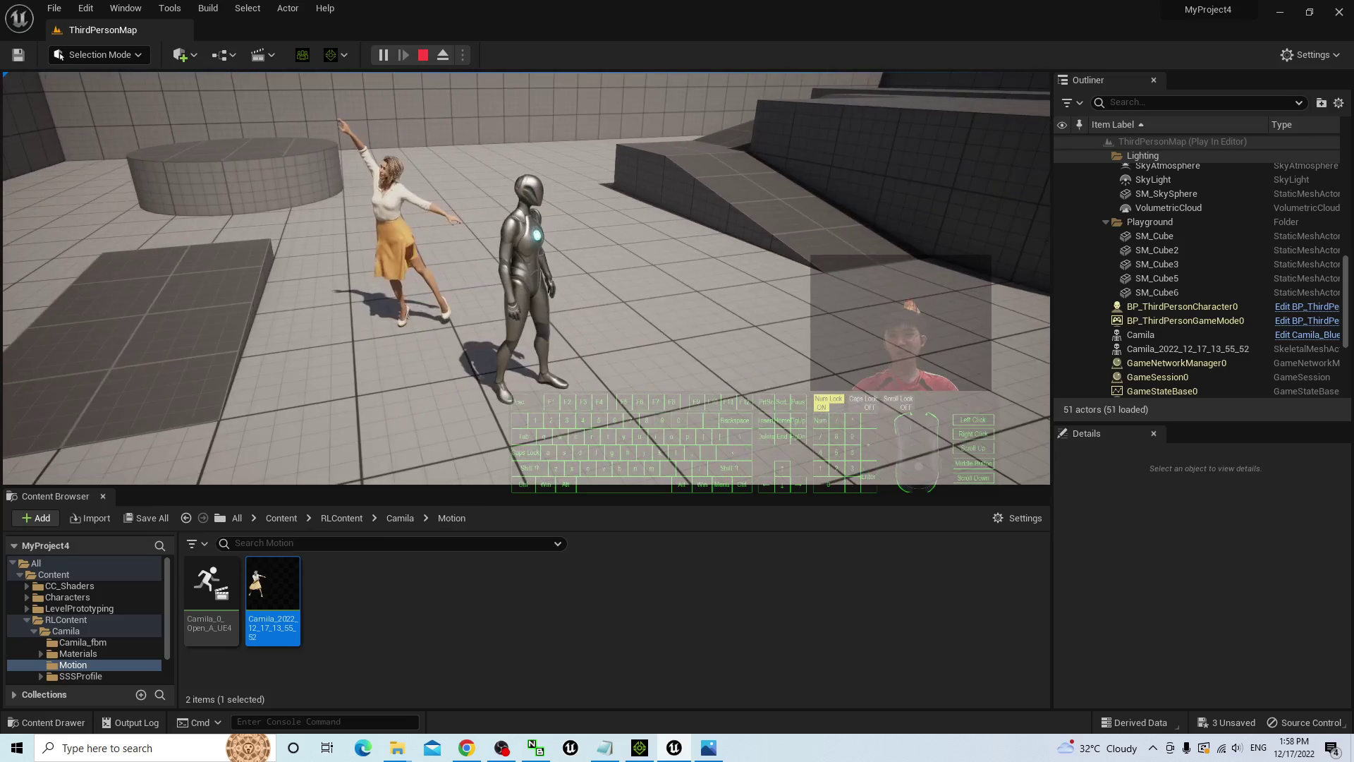
{"action": "key", "text": "Escape"}
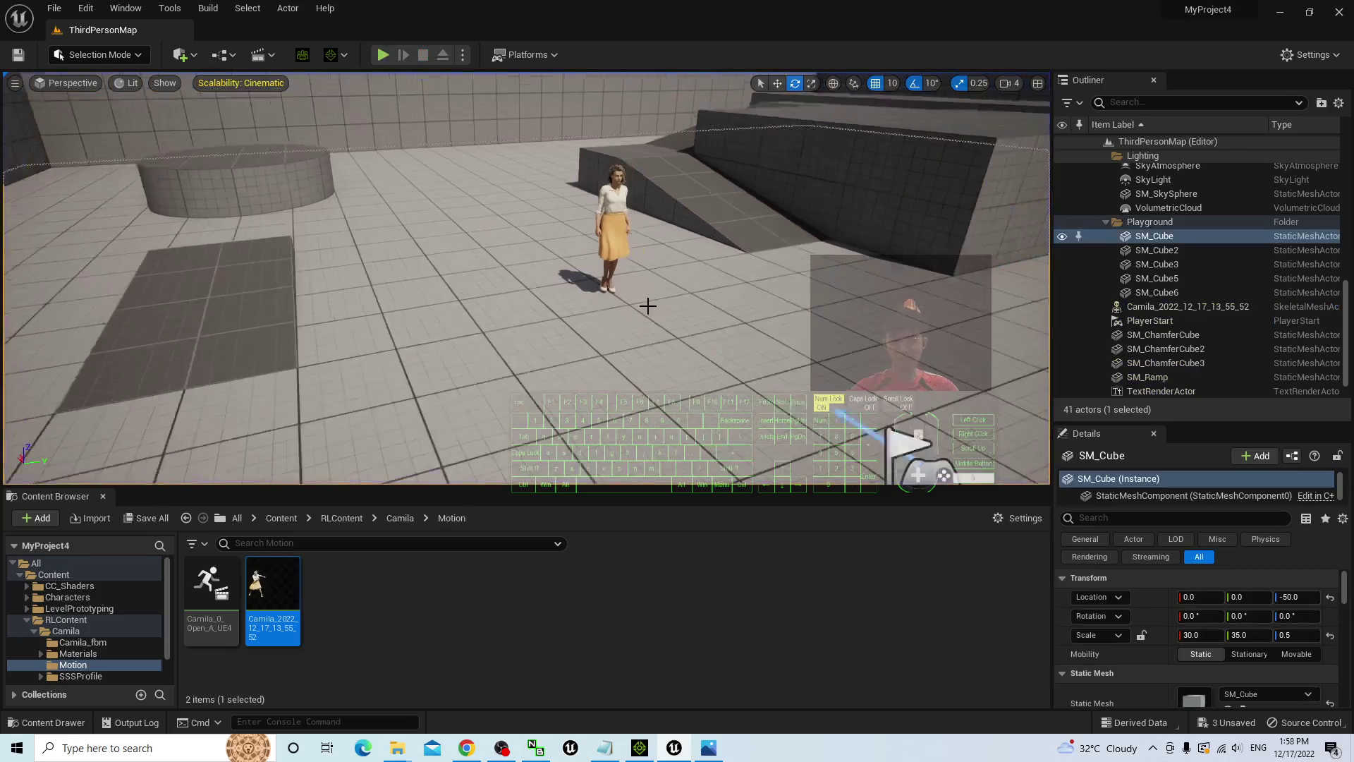
- Place a Cine Camera Actor on the floor near the Camila character and move it to location 1210, 1010, 40
{"action": "middle_click_drag", "start_coordinate": [732, 392], "coordinate": [711, 367]}
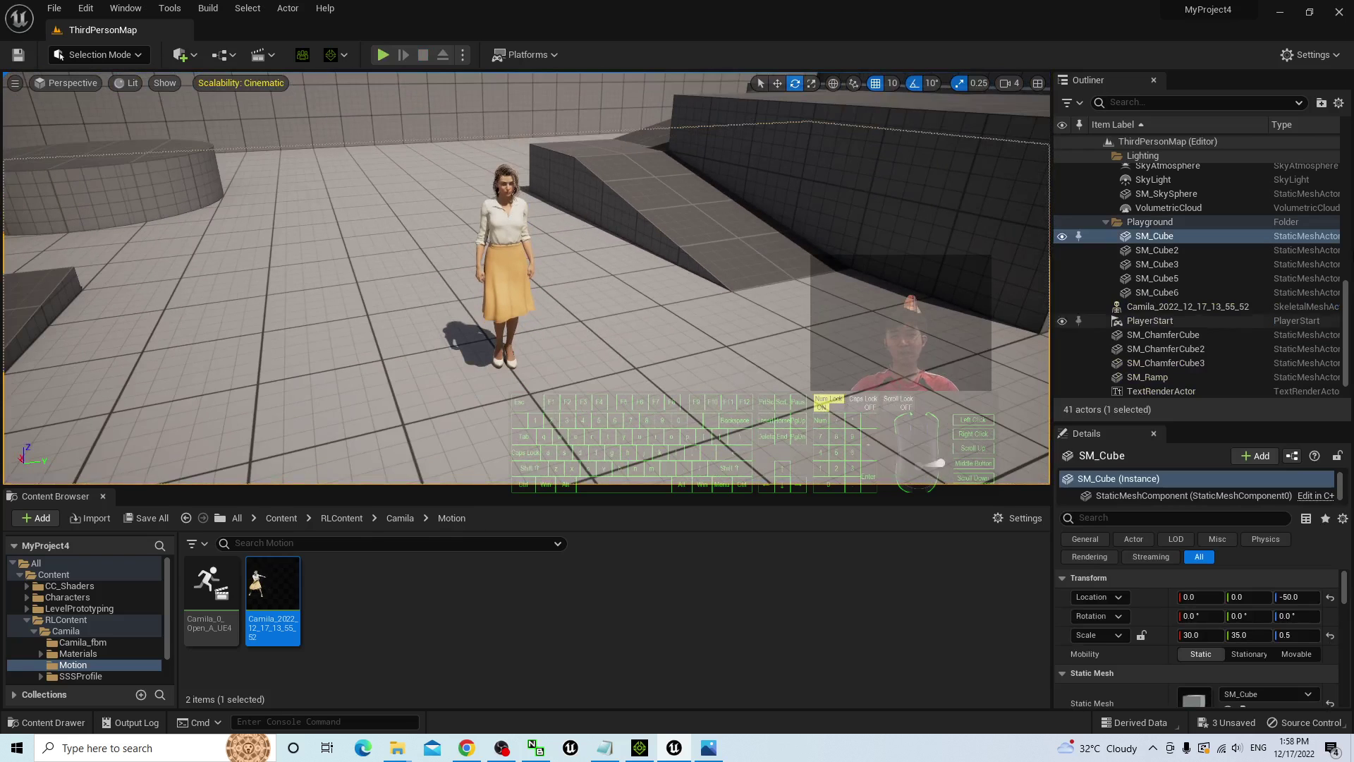
{"action": "scroll", "coordinate": [1192, 303], "scroll_direction": "down", "scroll_amount": 2}
{"action": "left_click", "coordinate": [1173, 280]}
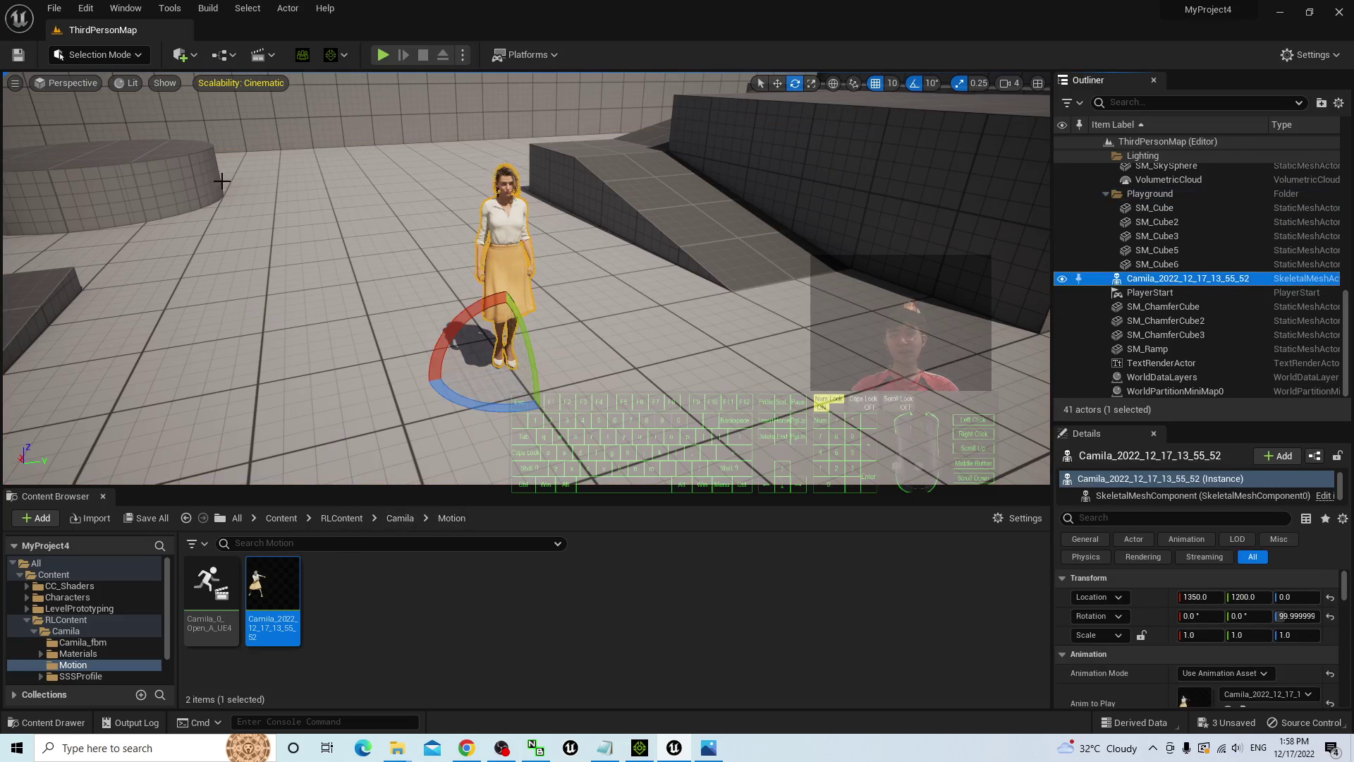
{"action": "left_click", "coordinate": [144, 10]}
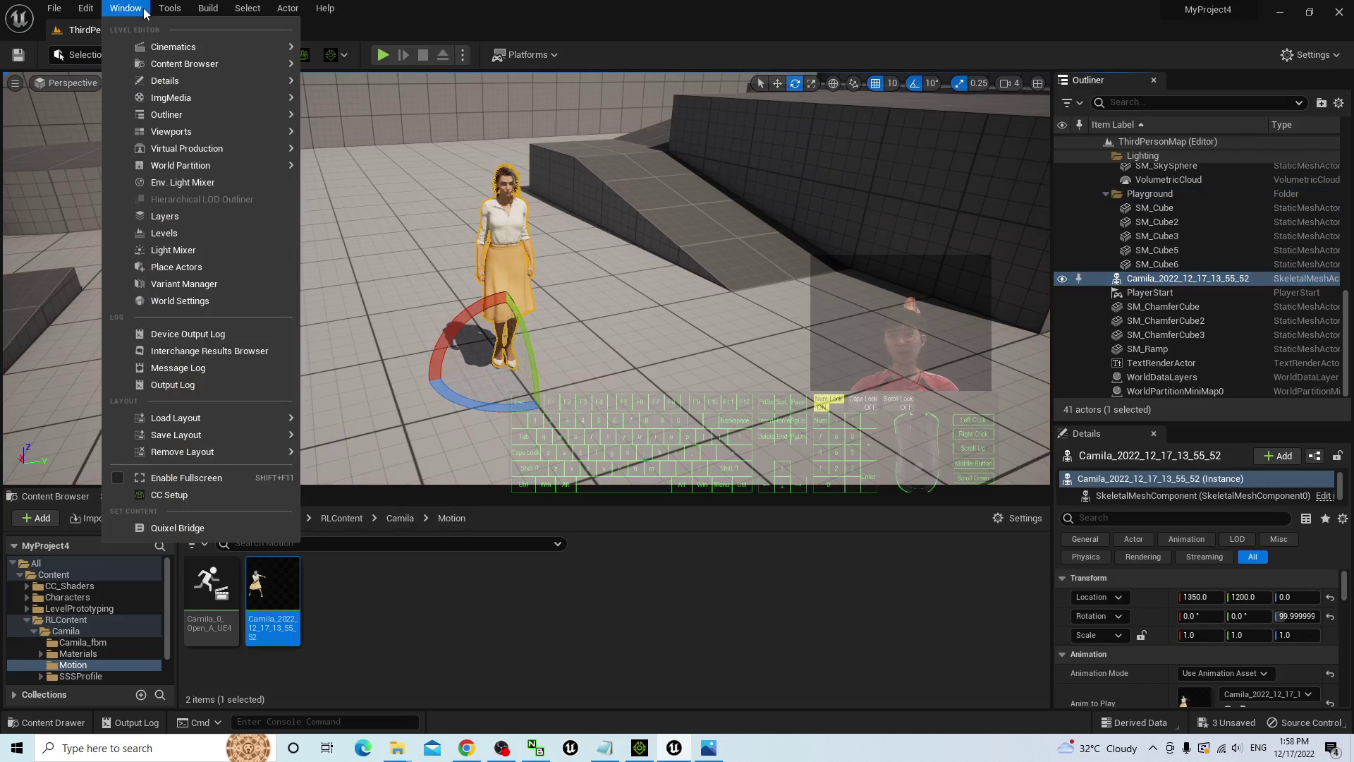
{"action": "left_click", "coordinate": [176, 267]}
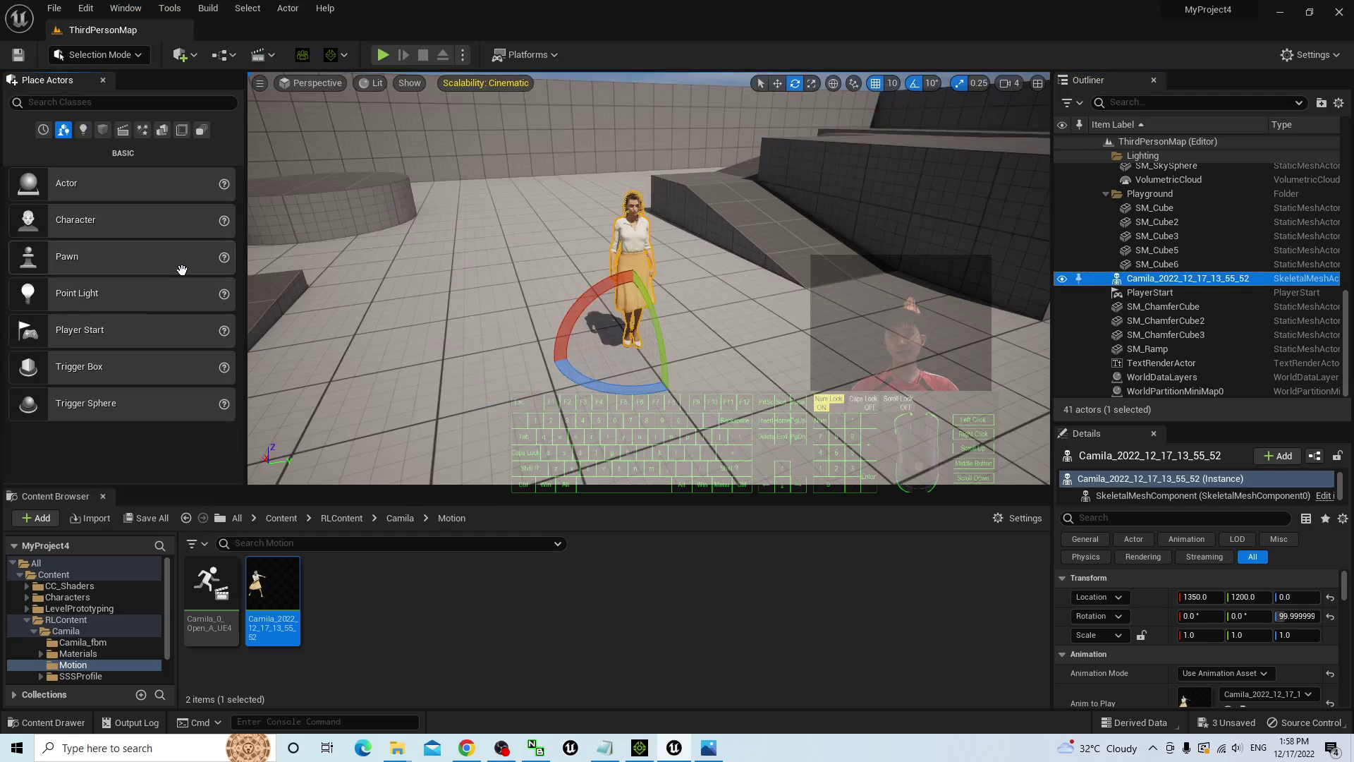
{"action": "left_click", "coordinate": [122, 130]}
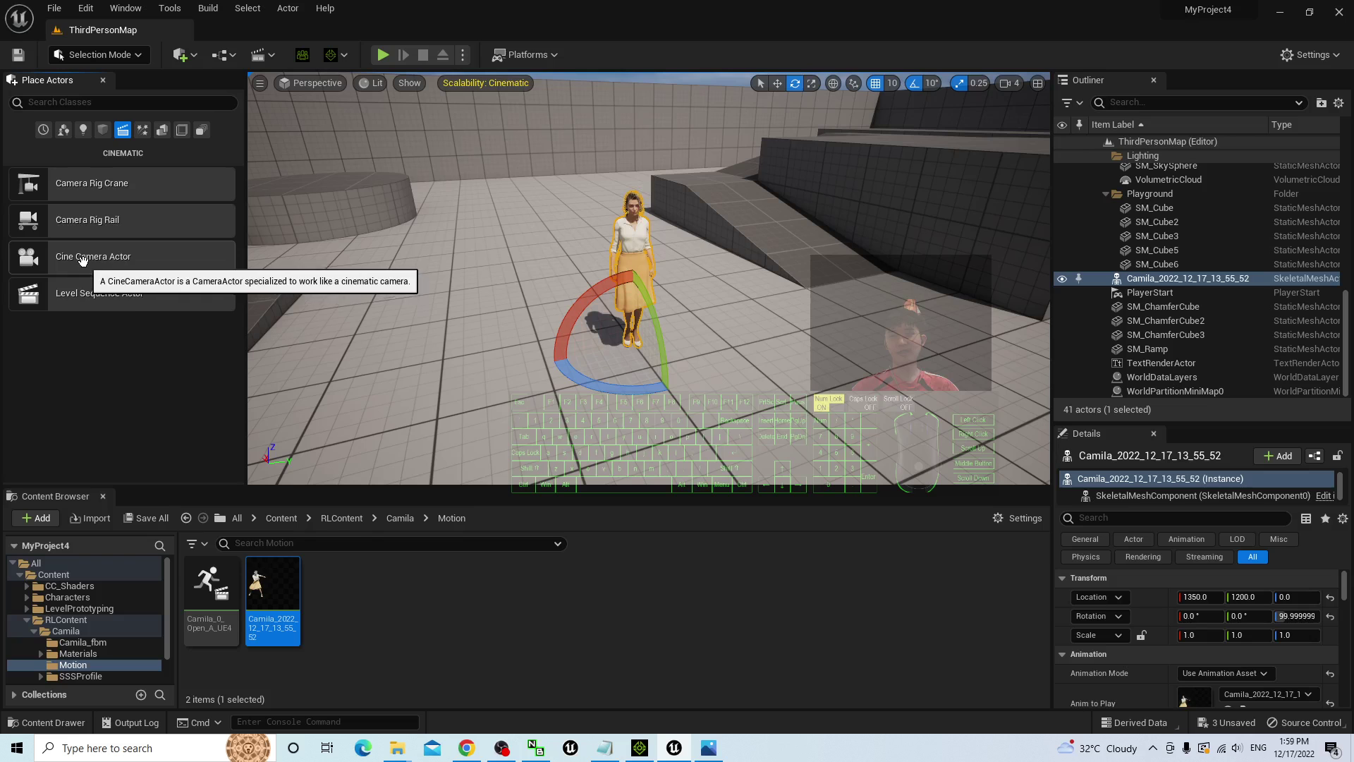
{"action": "left_click_drag", "start_coordinate": [78, 260], "coordinate": [606, 451]}
{"action": "key", "text": "w"}
{"action": "scroll", "coordinate": [776, 441], "scroll_direction": "down", "scroll_amount": 3}
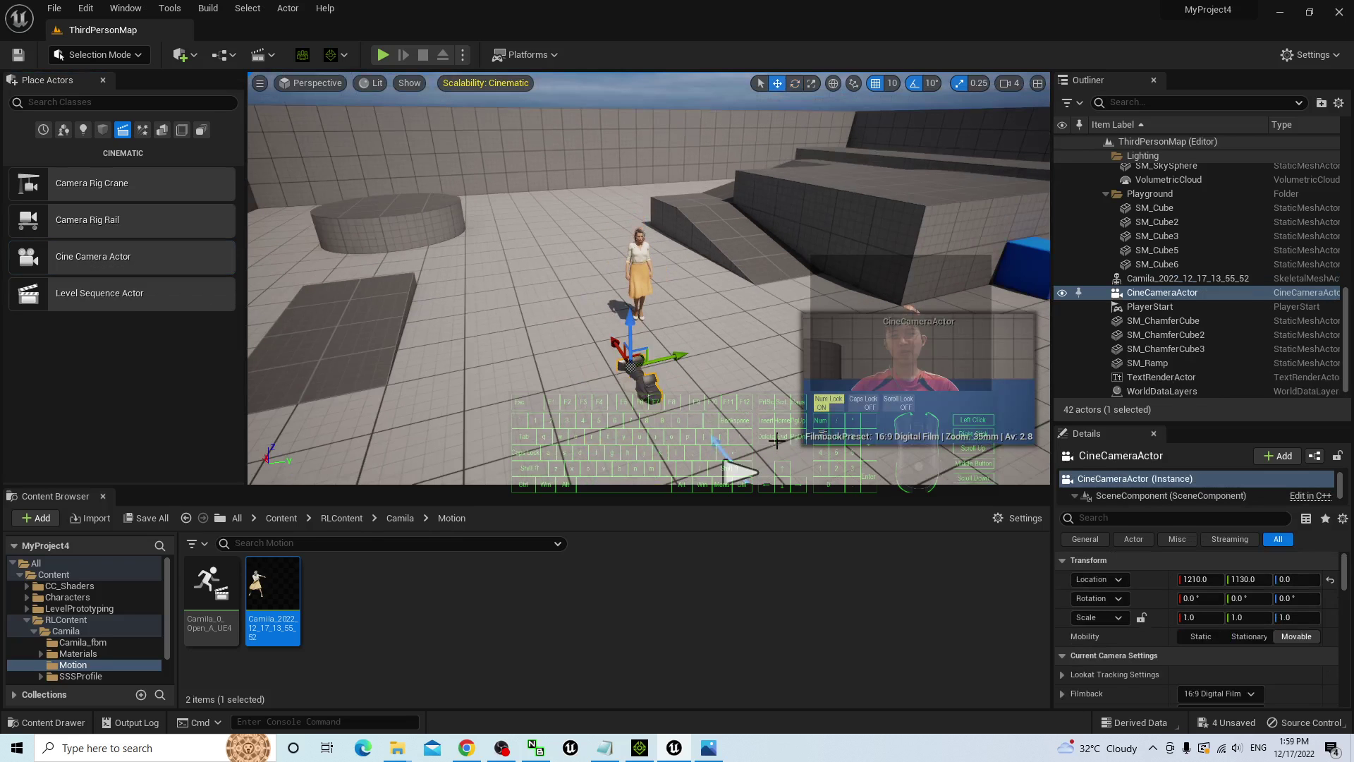
{"action": "left_click_drag", "start_coordinate": [631, 328], "coordinate": [600, 343]}
- Pilot the CineCameraActor to about X 573, Y 1114, Z 273, tilted down about 12° to frame Camila's full figure, and stop piloting
{"action": "right_click", "coordinate": [547, 369]}
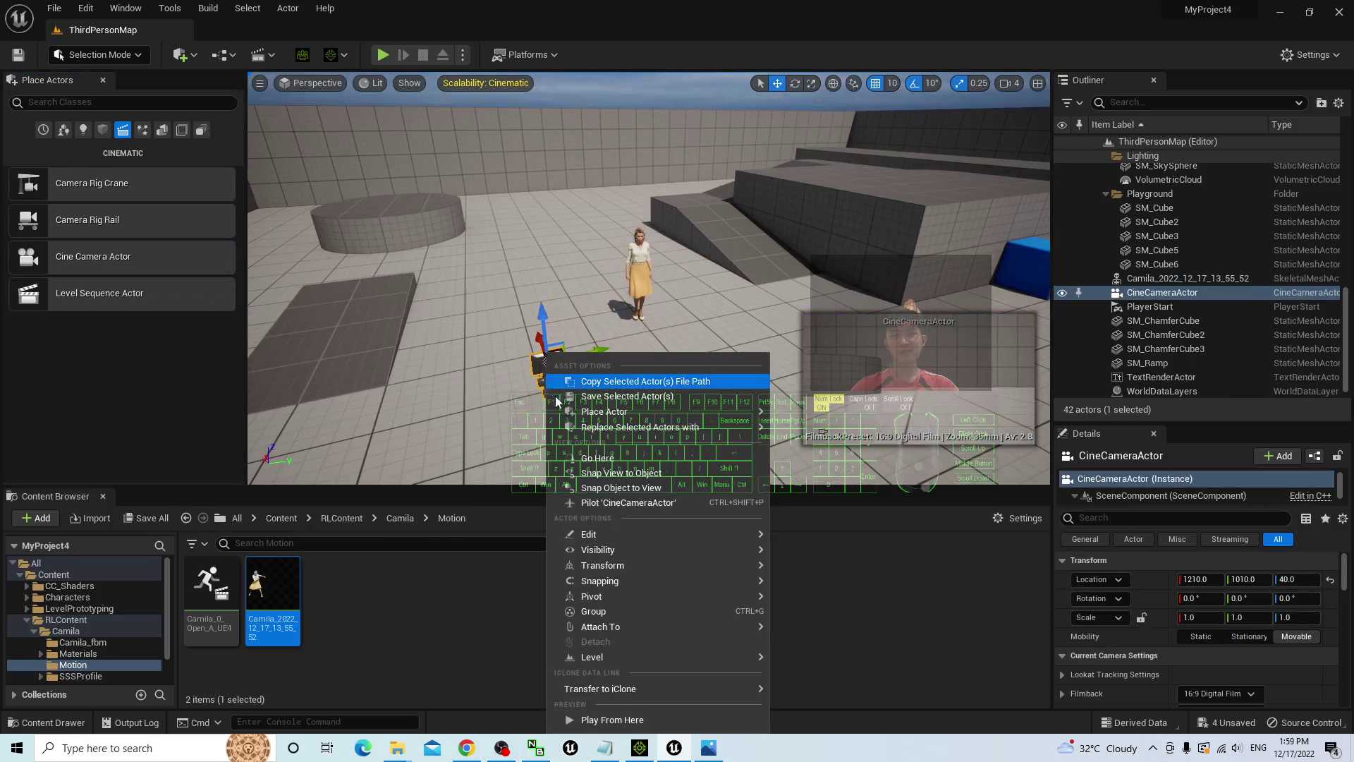
{"action": "mouse_move", "coordinate": [609, 659]}
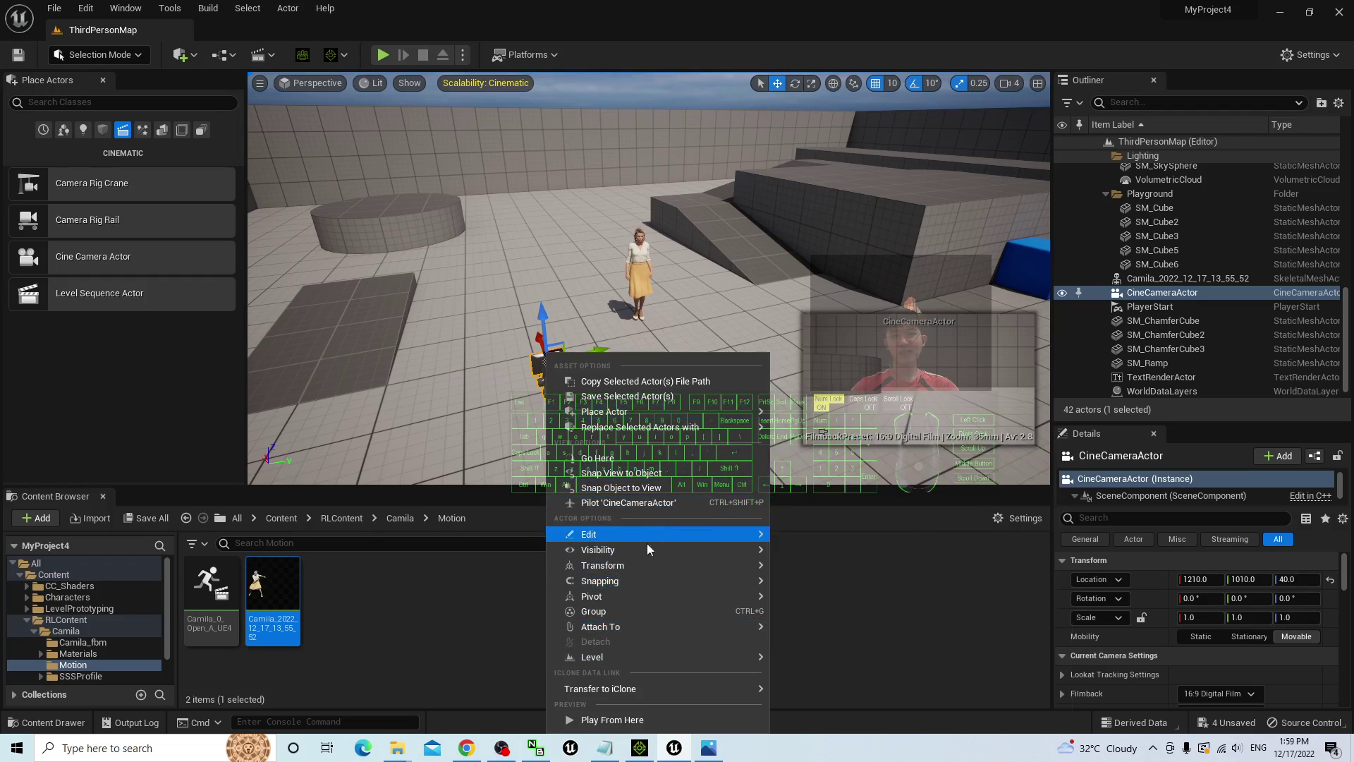
{"action": "left_click", "coordinate": [628, 502]}
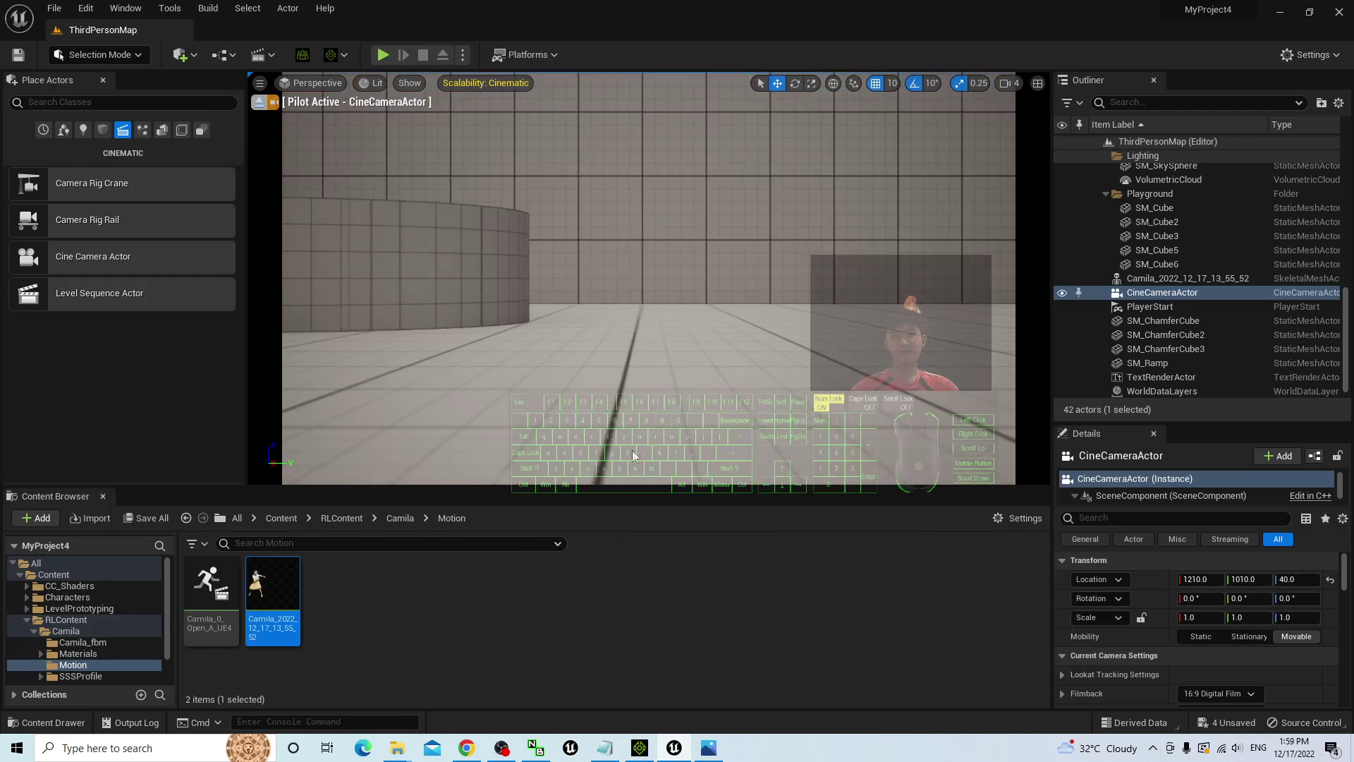
{"action": "mouse_move", "coordinate": [676, 366]}
{"action": "right_mouse_down"}
{"action": "mouse_move", "coordinate": [705, 424]}
{"action": "mouse_move", "coordinate": [734, 339]}
{"action": "mouse_move", "coordinate": [846, 353]}
{"action": "mouse_move", "coordinate": [564, 381]}
{"action": "mouse_move", "coordinate": [691, 386]}
{"action": "mouse_move", "coordinate": [673, 384]}
{"action": "right_mouse_up"}
{"action": "key", "text": "w"}
{"action": "key", "text": "w"}
{"action": "key", "text": "w"}
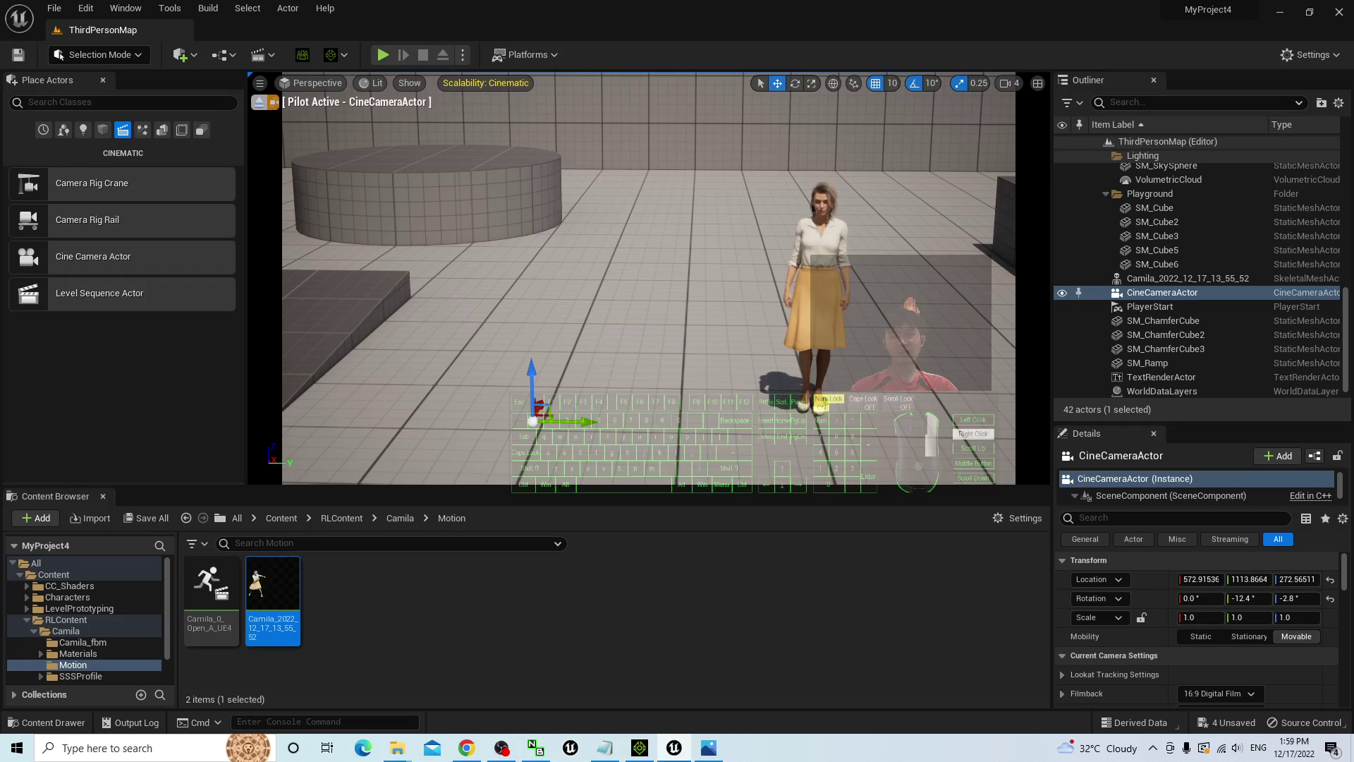
{"action": "right_click_drag", "start_coordinate": [673, 384], "coordinate": [673, 385]}
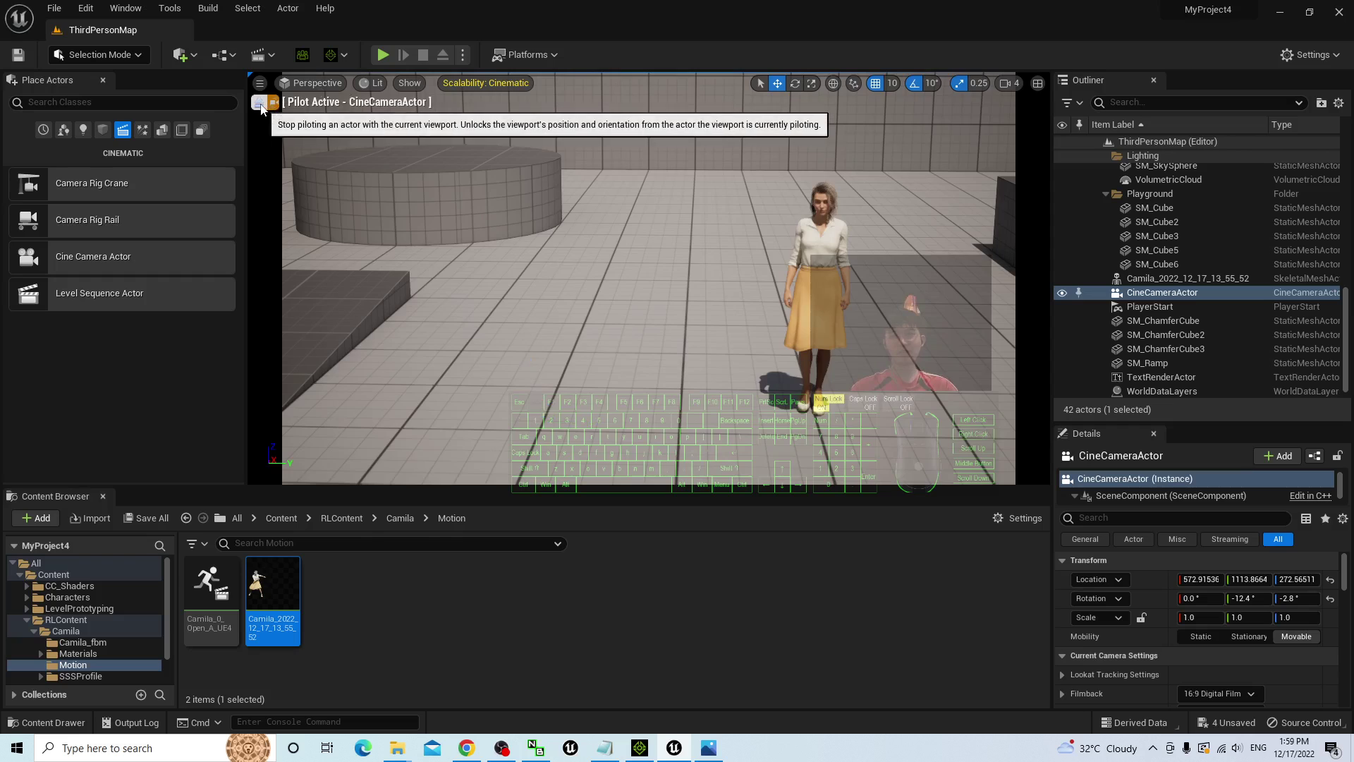
{"action": "left_click", "coordinate": [274, 102]}
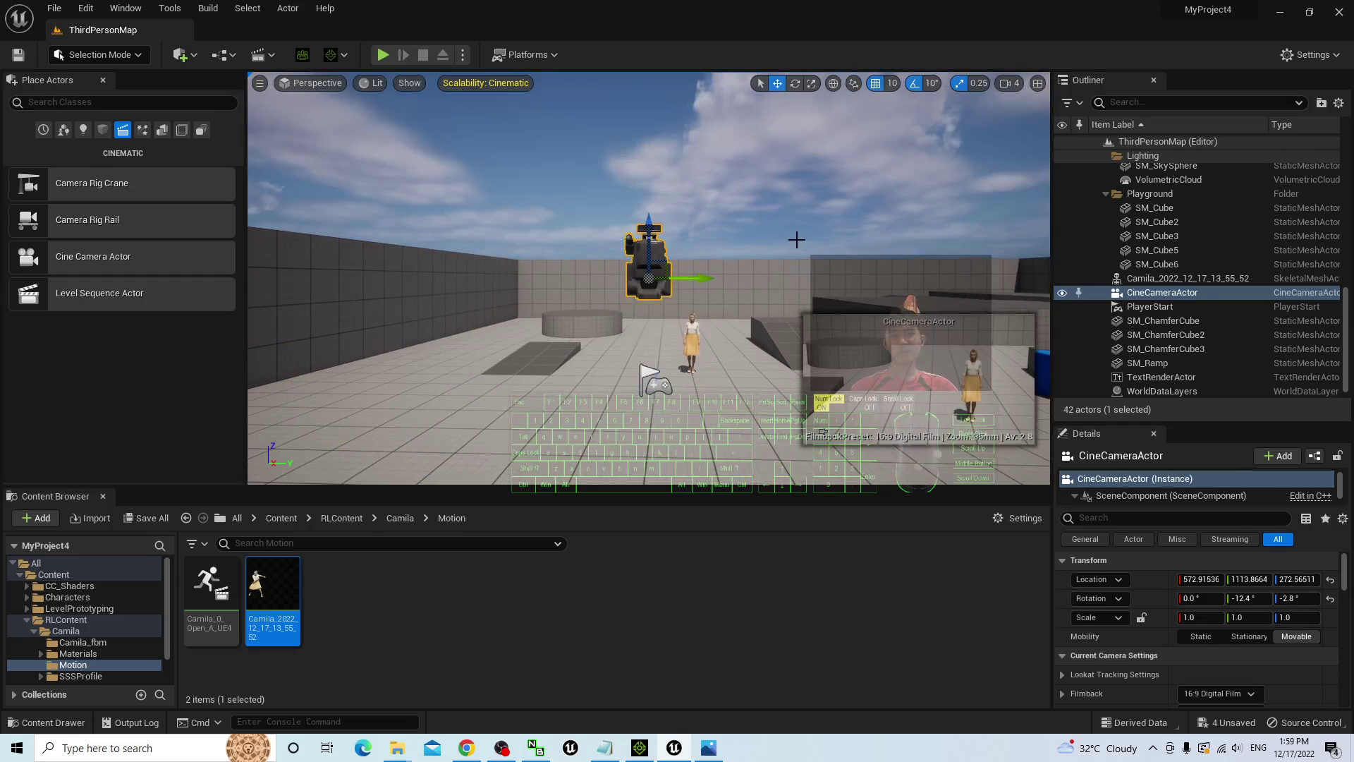
- View Camila and the camera from closer in the level and show the project's top-level Content folder
{"action": "left_click", "coordinate": [674, 255]}
{"action": "left_click", "coordinate": [648, 265]}
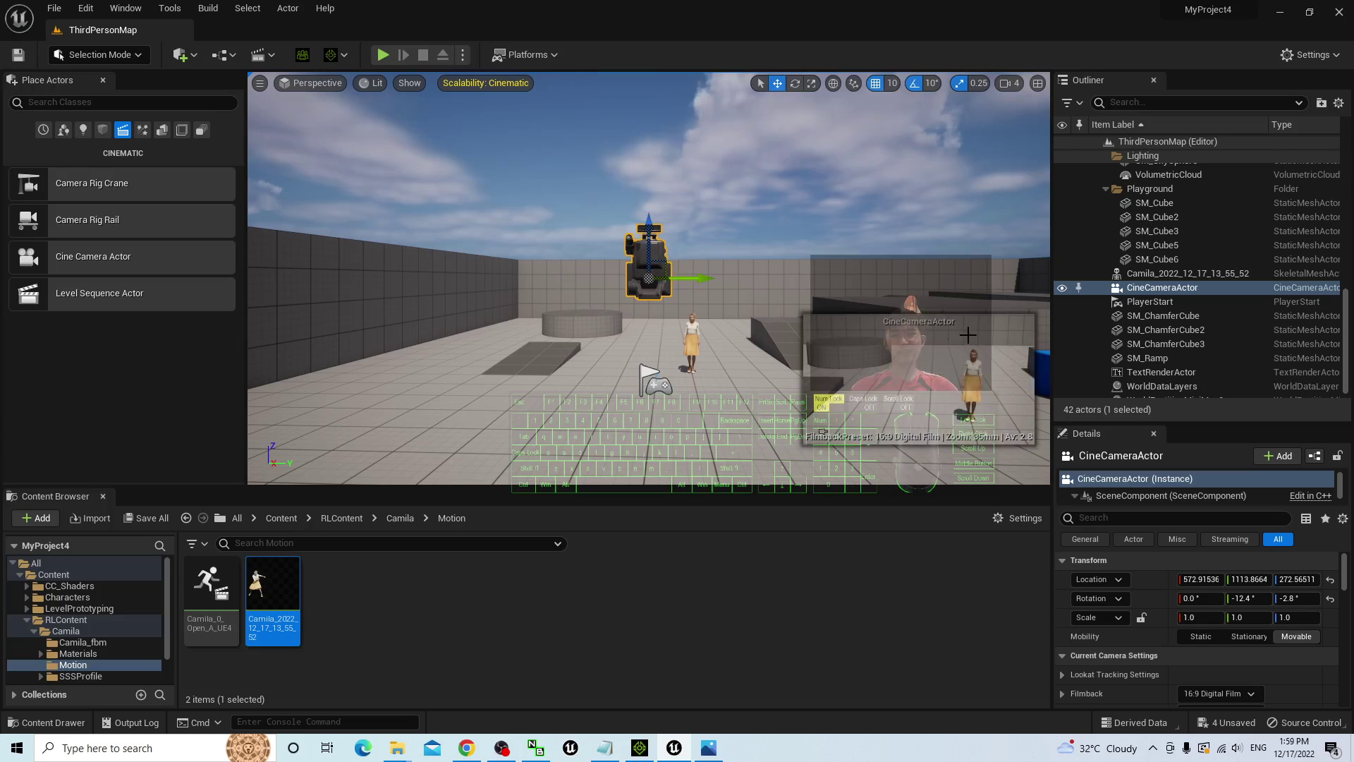
{"action": "scroll", "coordinate": [722, 374], "scroll_direction": "up", "scroll_amount": 3}
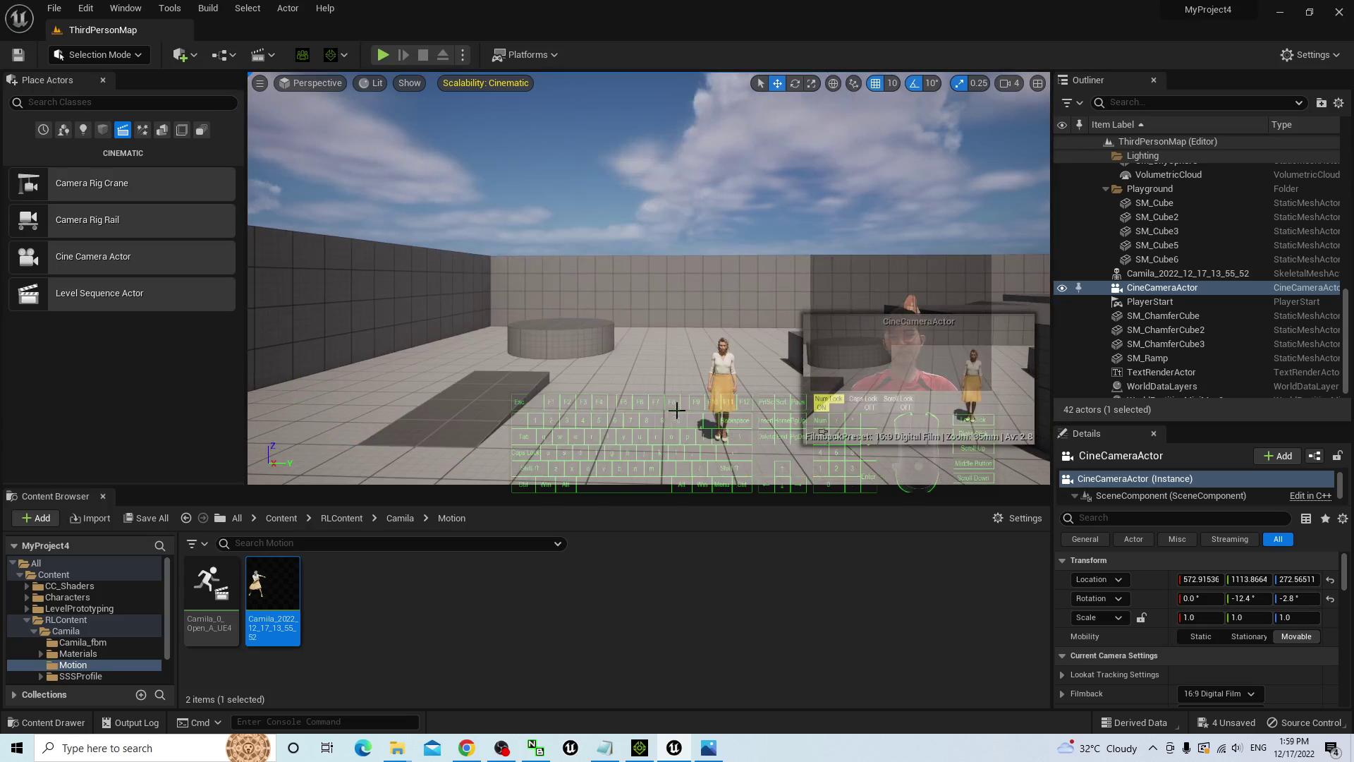
{"action": "right_click_drag", "start_coordinate": [677, 410], "coordinate": [720, 480]}
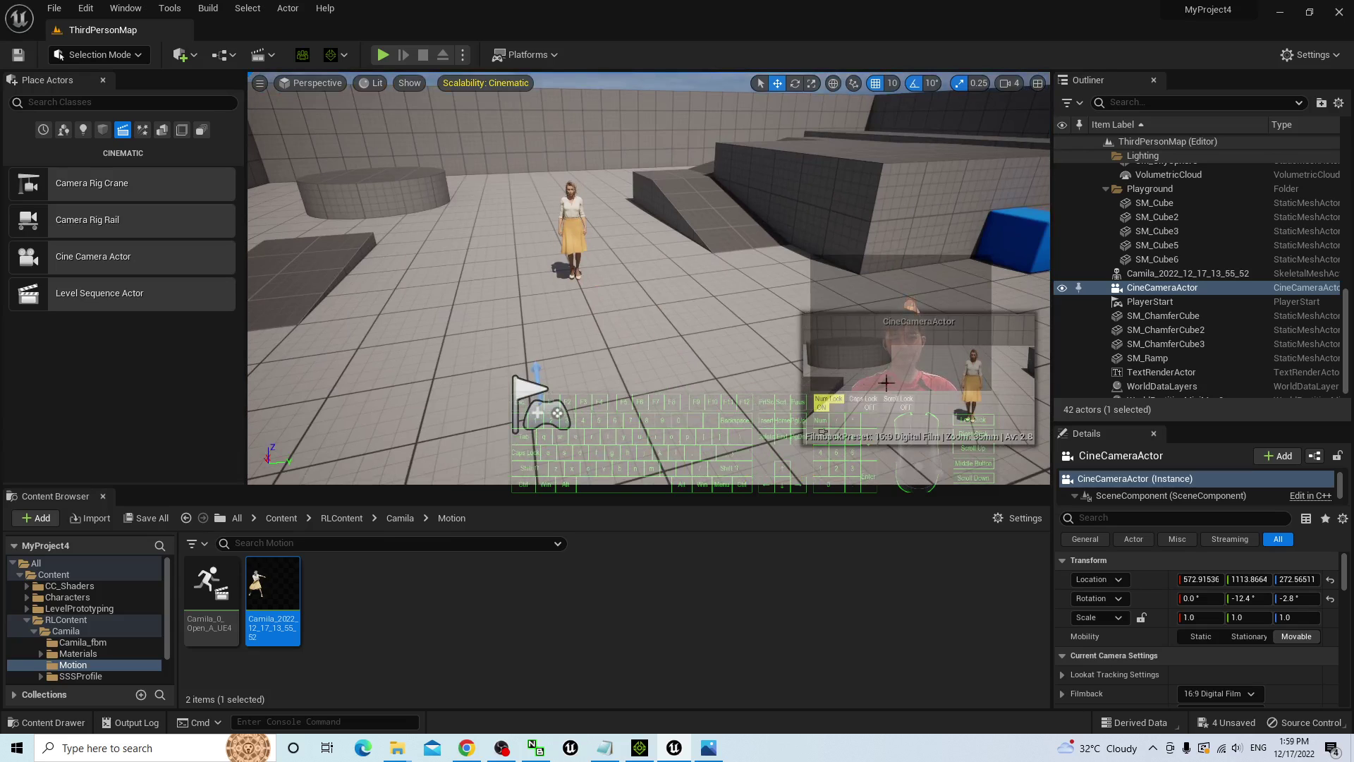
{"action": "left_click", "coordinate": [470, 573]}
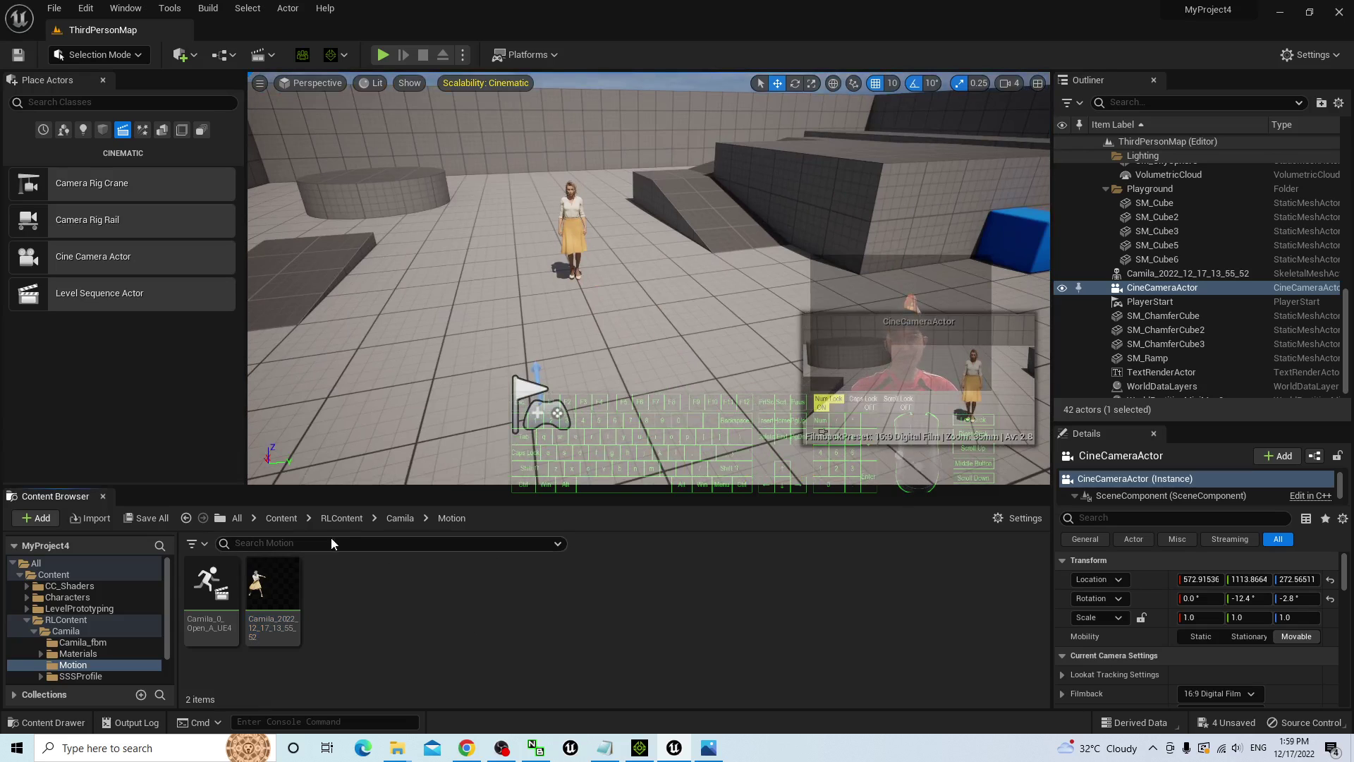
{"action": "left_click", "coordinate": [282, 518]}
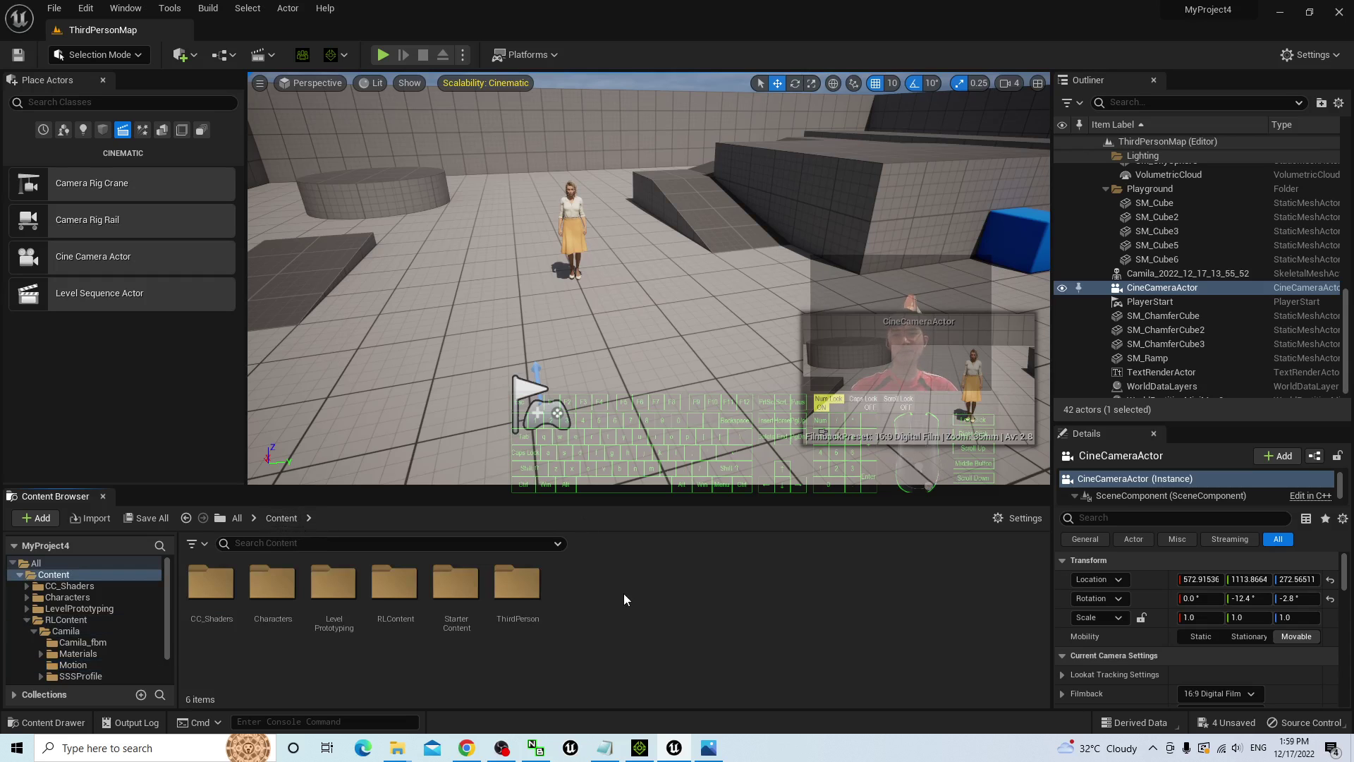
{"action": "left_click", "coordinate": [708, 747]}
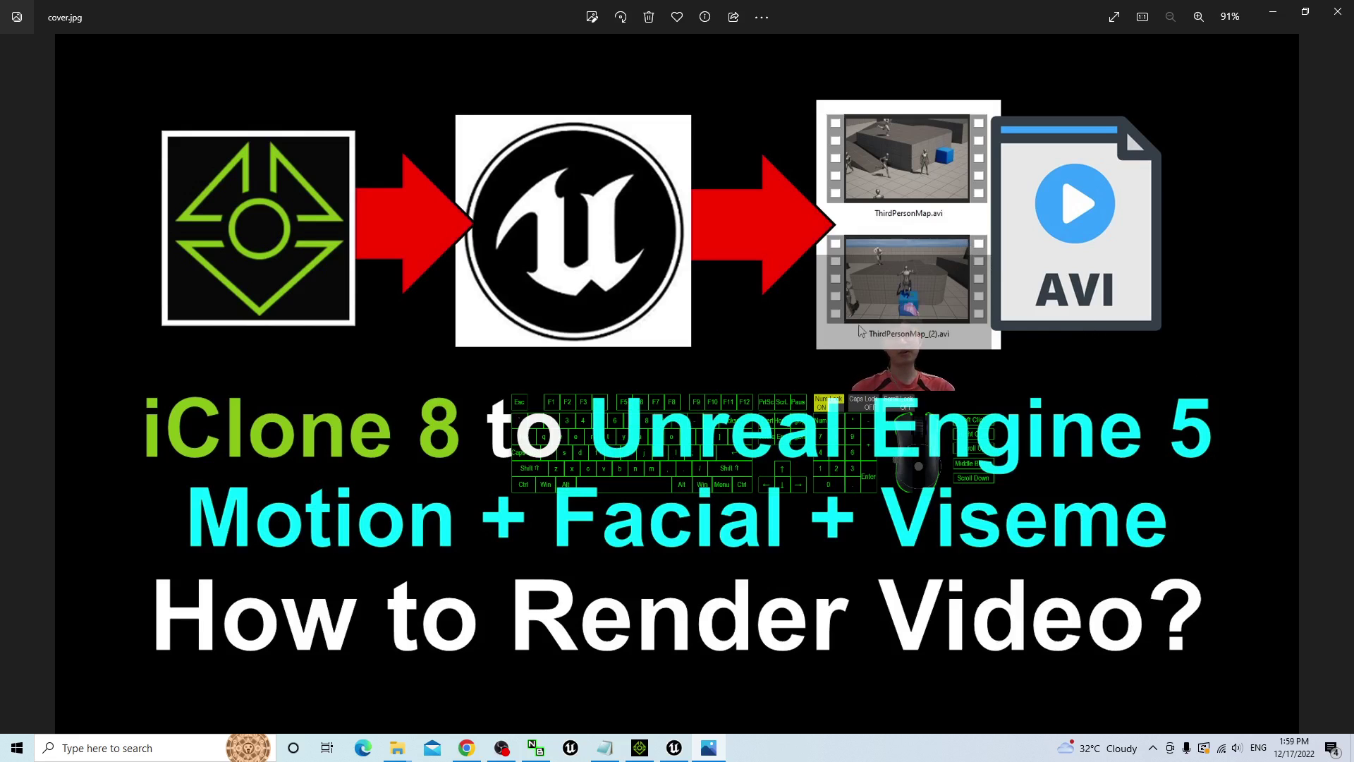
{"action": "left_click", "coordinate": [1273, 13]}
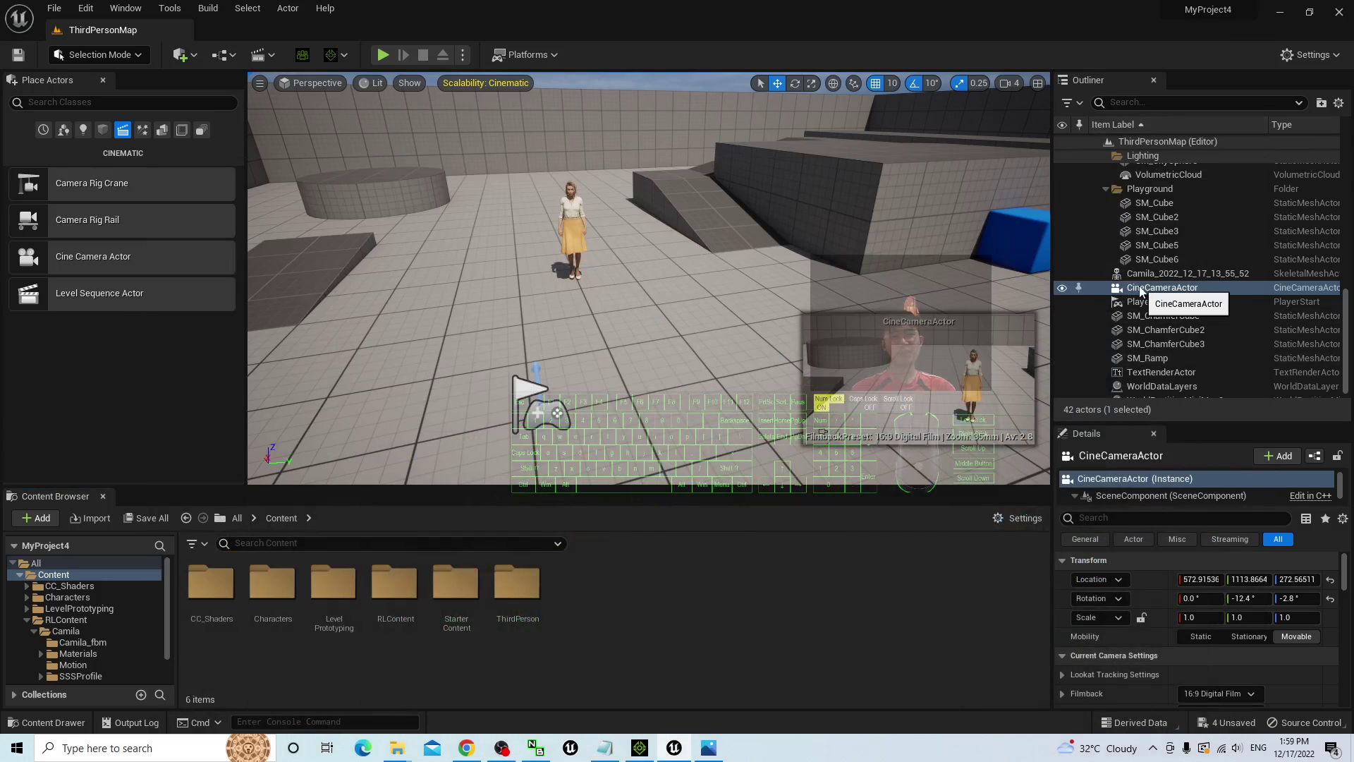
- Attach the CineCameraActor to the root bone of the Camila_2022_12_17_13_55_52 actor
{"action": "left_click_drag", "start_coordinate": [1141, 289], "coordinate": [1161, 271]}
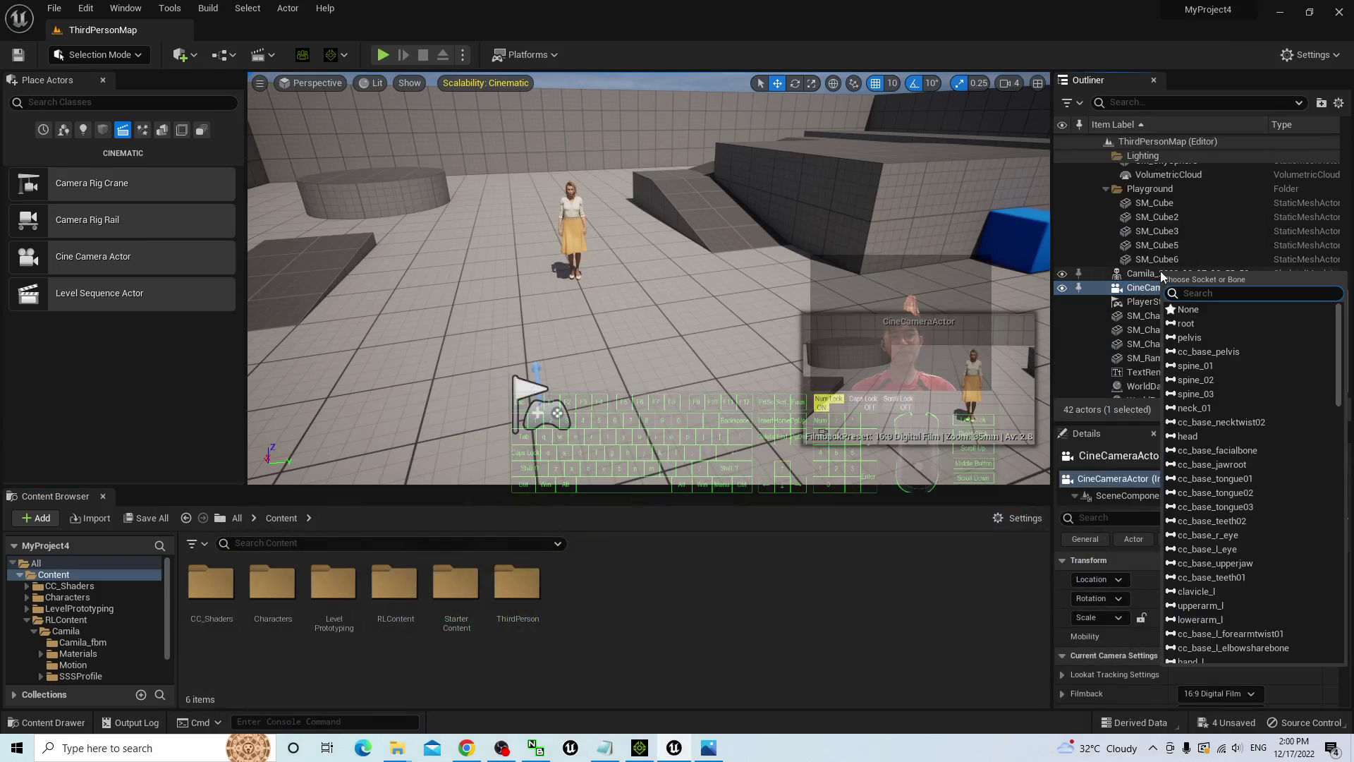
{"action": "left_click", "coordinate": [1194, 323]}
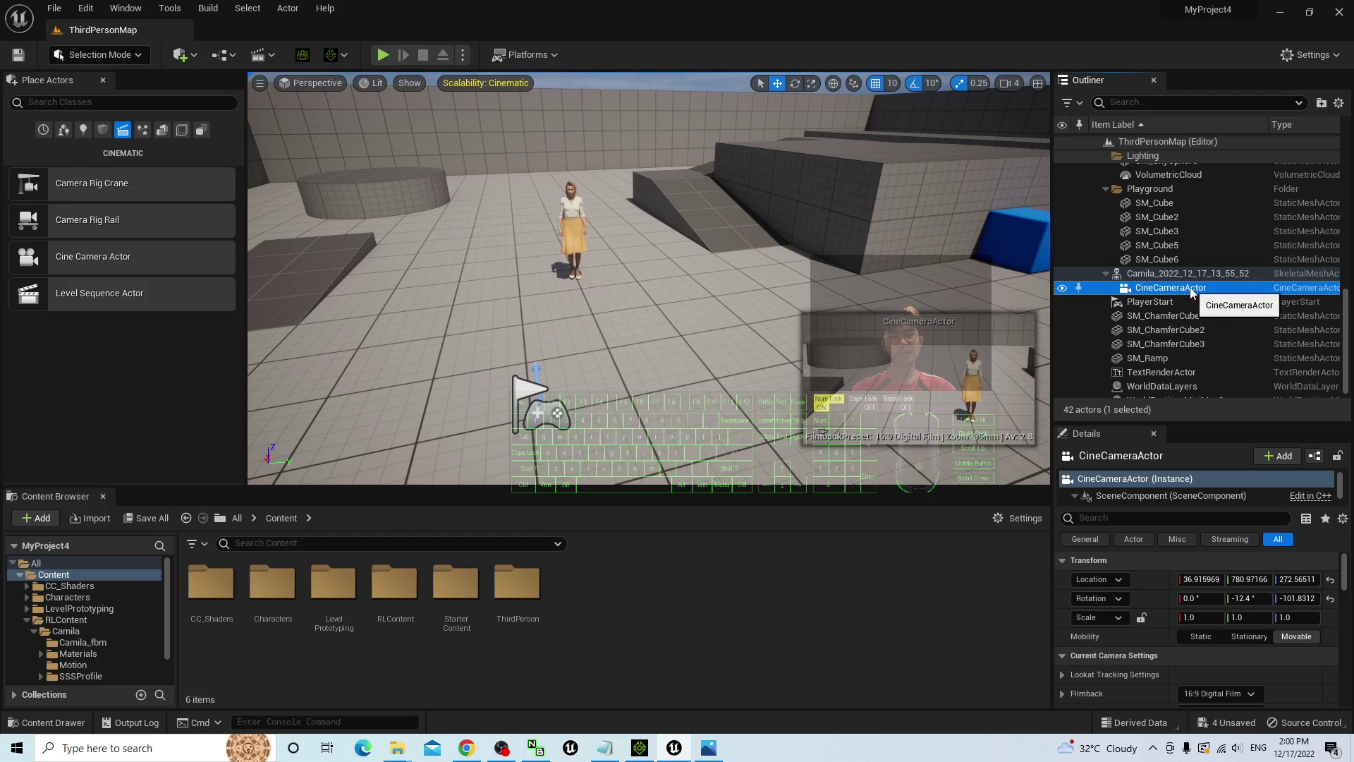
- Add a level sequence and save it as NewLevelSequence in the Content folder
{"action": "left_click", "coordinate": [282, 520]}
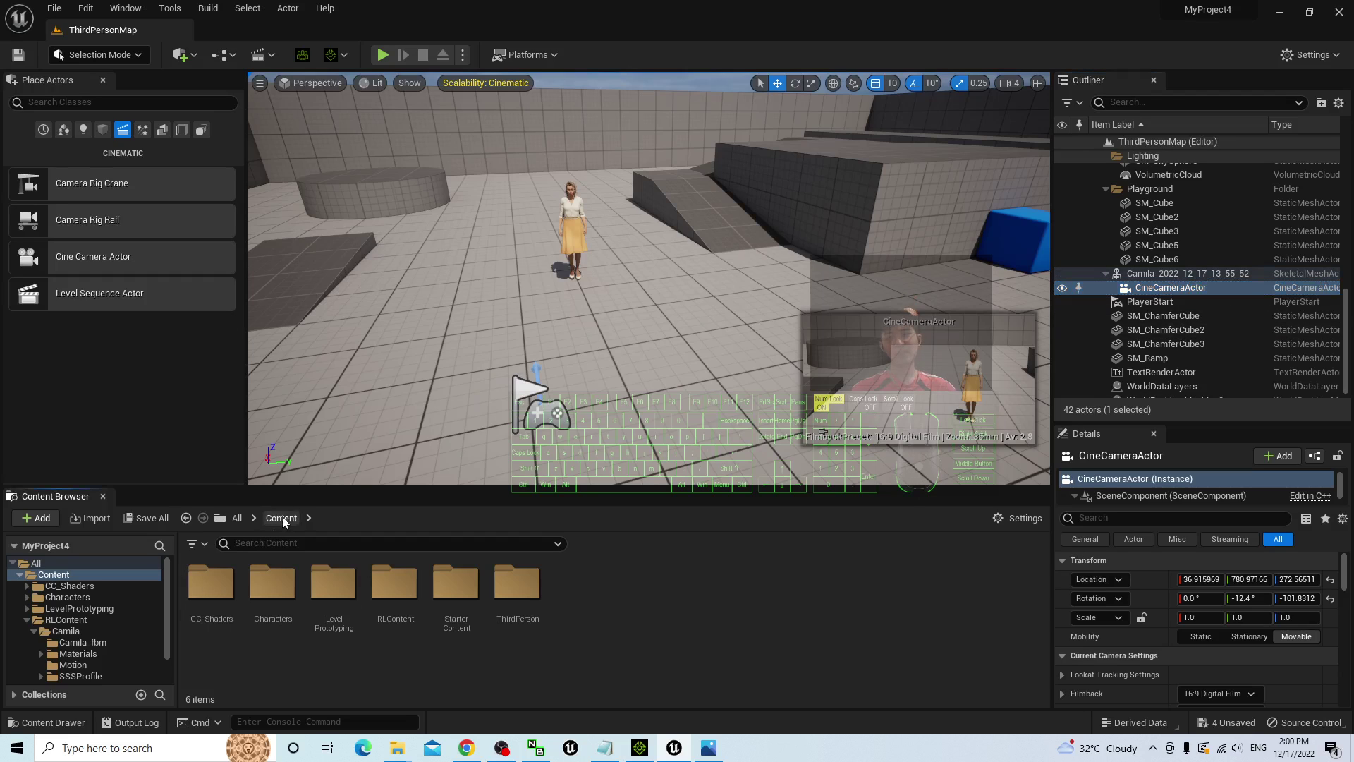
{"action": "left_click", "coordinate": [268, 57]}
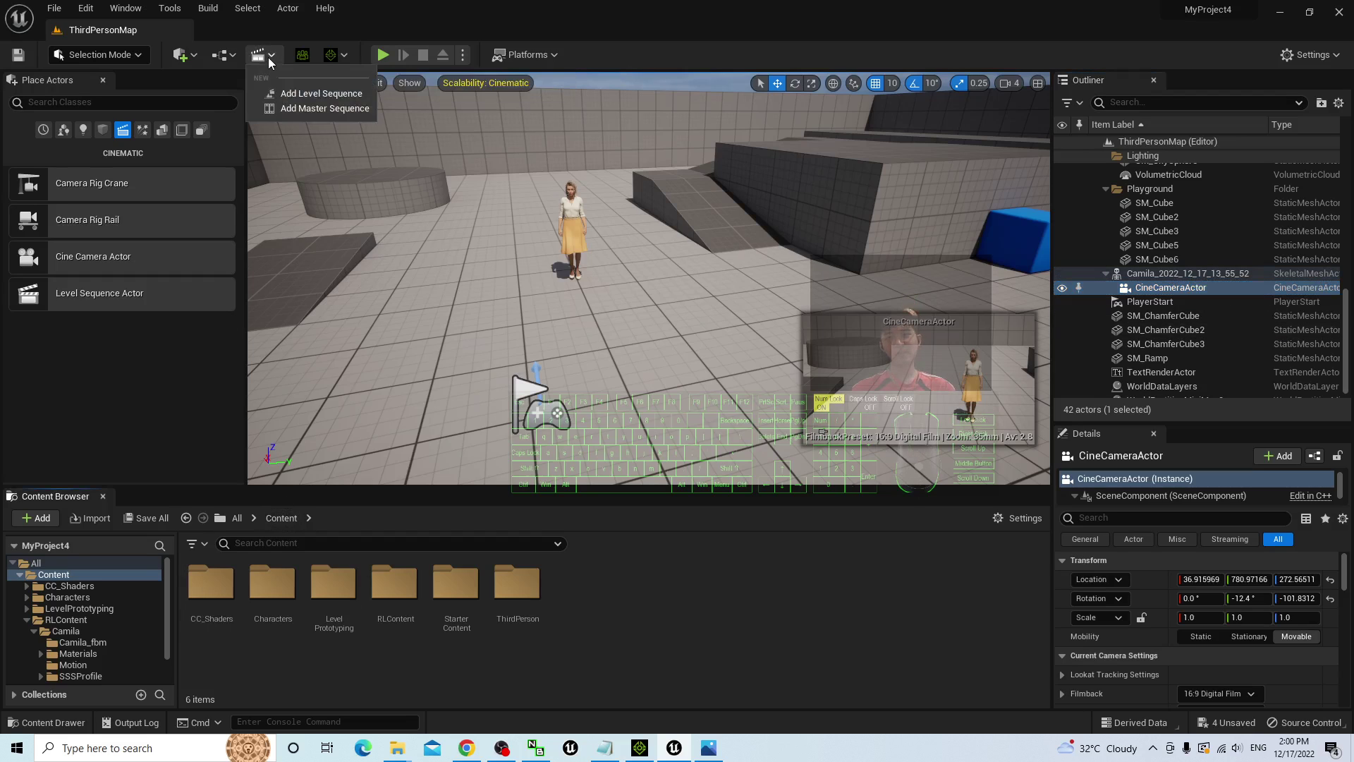
{"action": "left_click", "coordinate": [306, 102]}
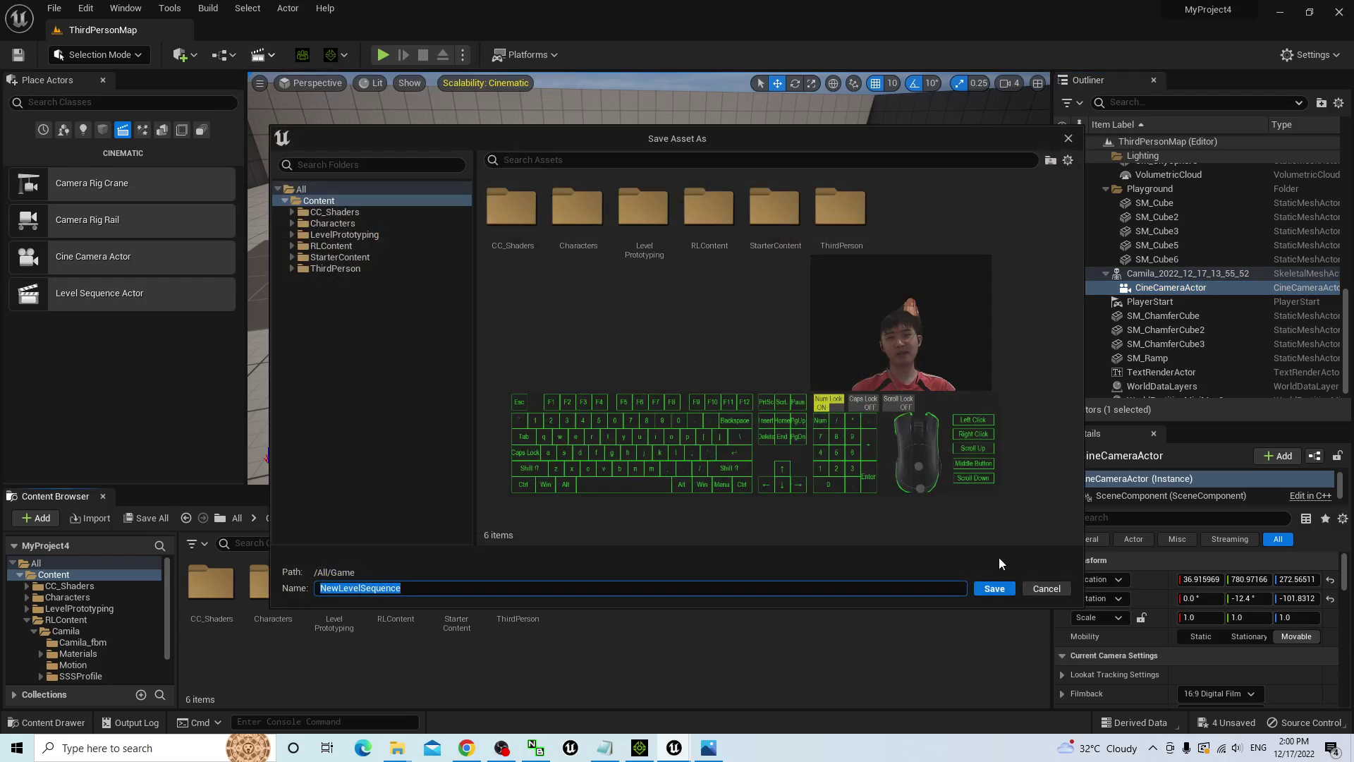
{"action": "left_click", "coordinate": [994, 588]}
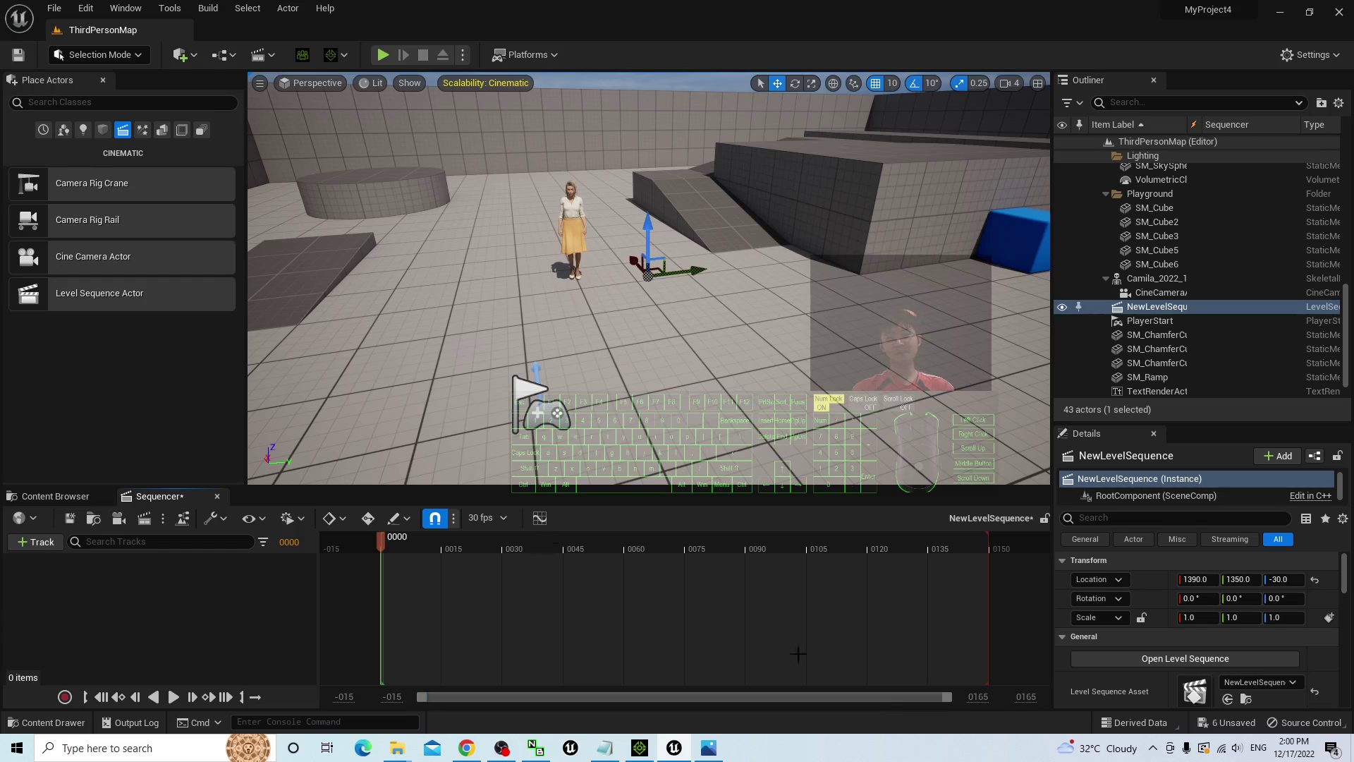
- Close the Sequencer and reopen NewLevelSequence from the Content folder
{"action": "left_click", "coordinate": [71, 497]}
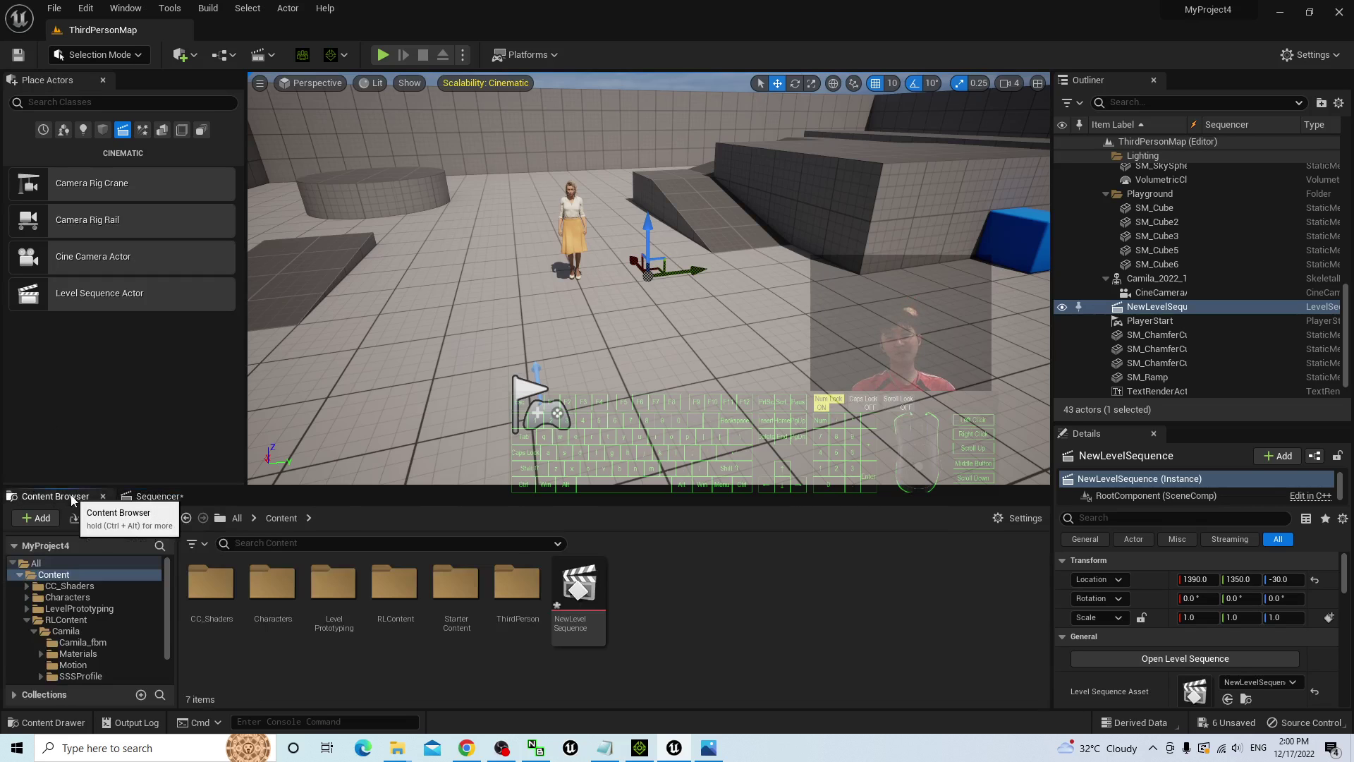
{"action": "left_click", "coordinate": [157, 497]}
{"action": "left_click", "coordinate": [217, 497]}
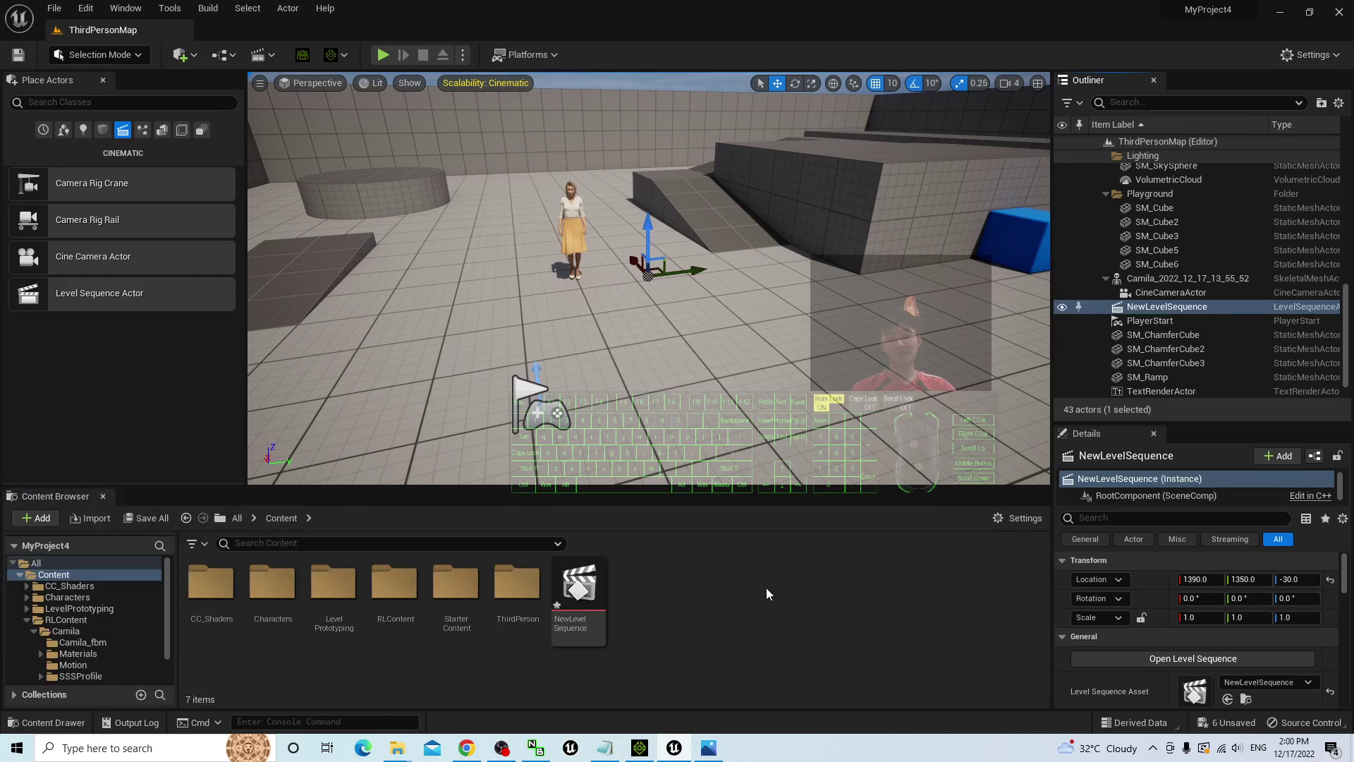
{"action": "double_click", "coordinate": [578, 589]}
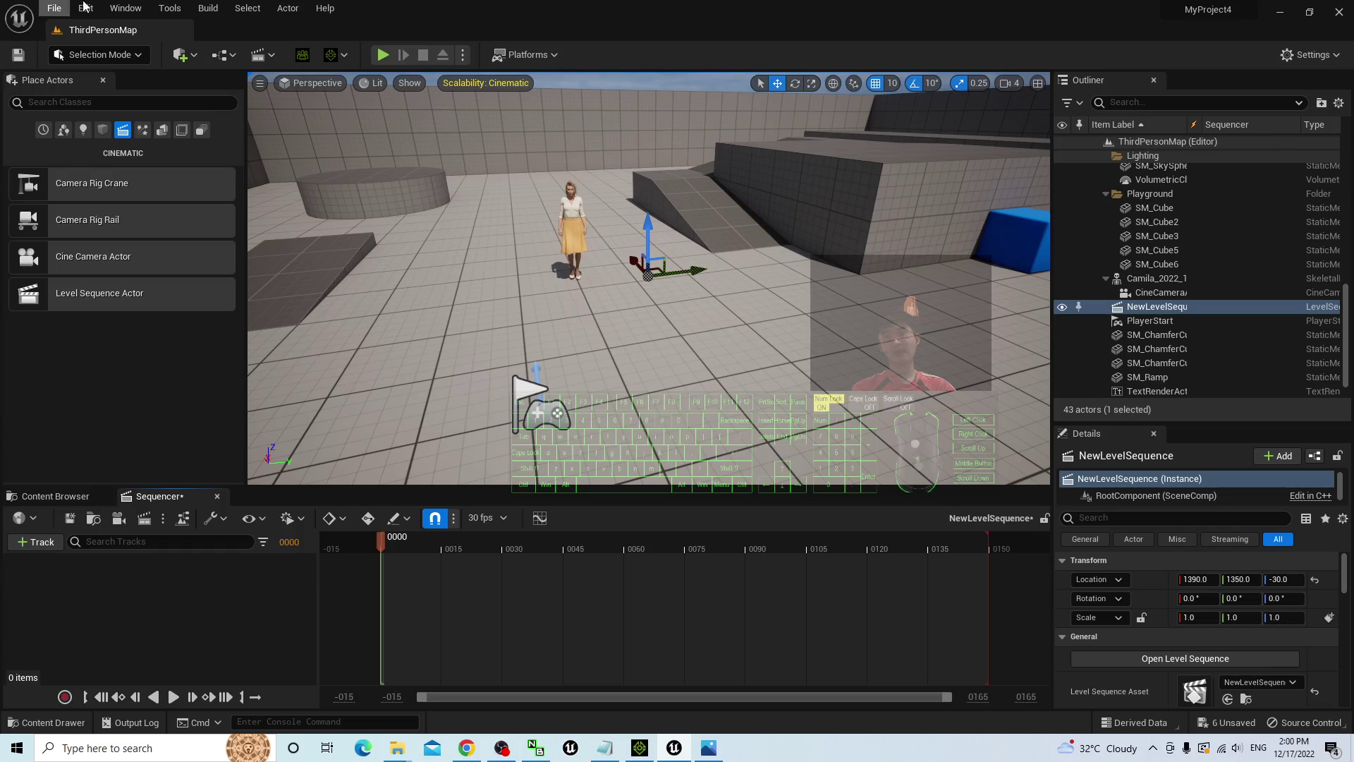
- Set up a Take Recorder take with a Camera Cuts source and add the CineCameraActor to its PendingTake sequence
{"action": "left_click", "coordinate": [124, 7]}
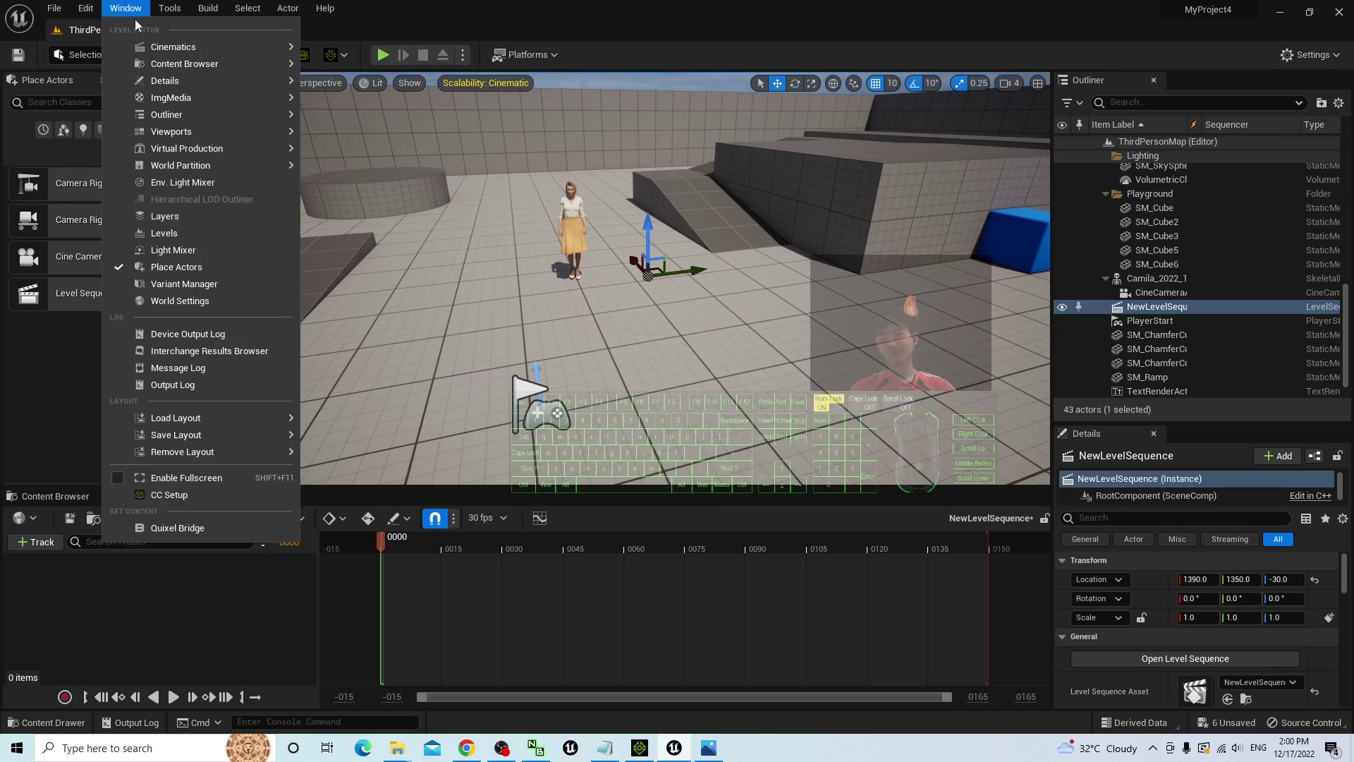
{"action": "mouse_move", "coordinate": [189, 48]}
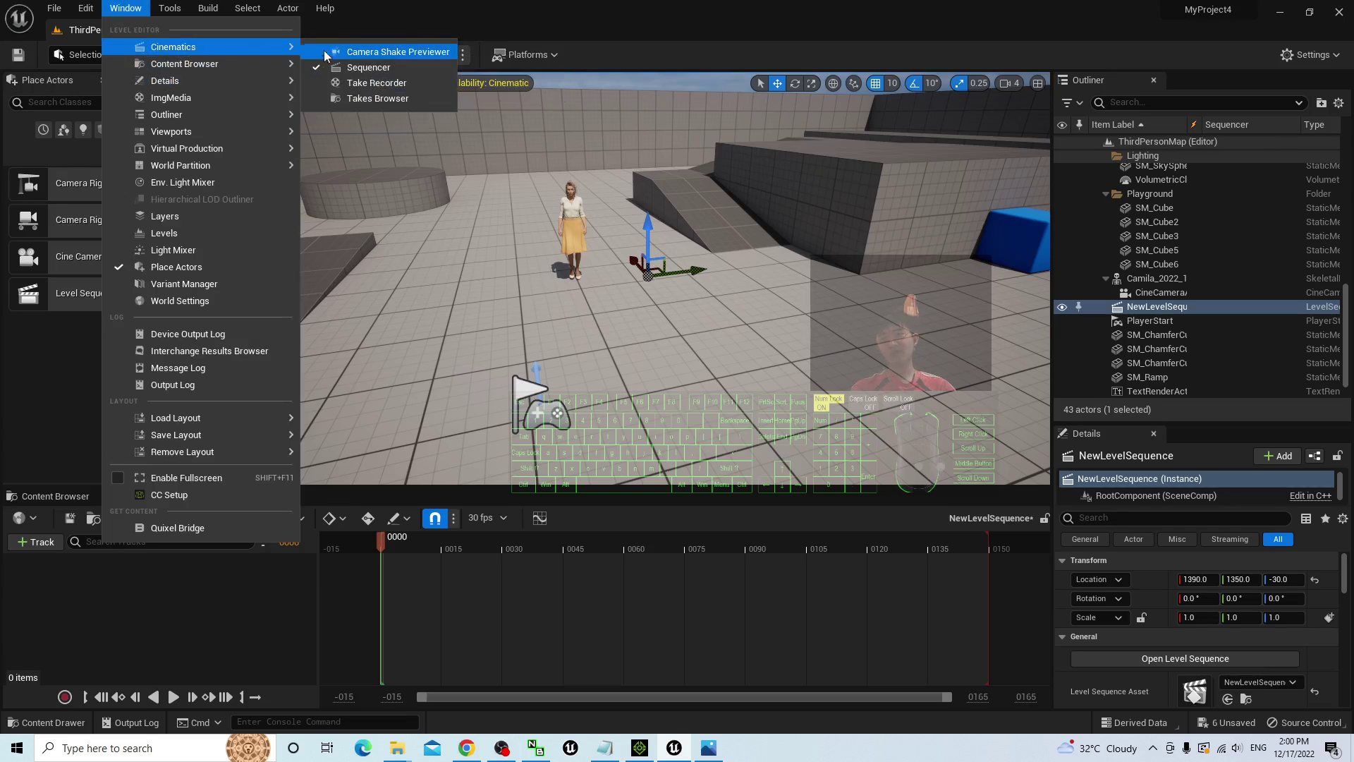
{"action": "left_click", "coordinate": [369, 85]}
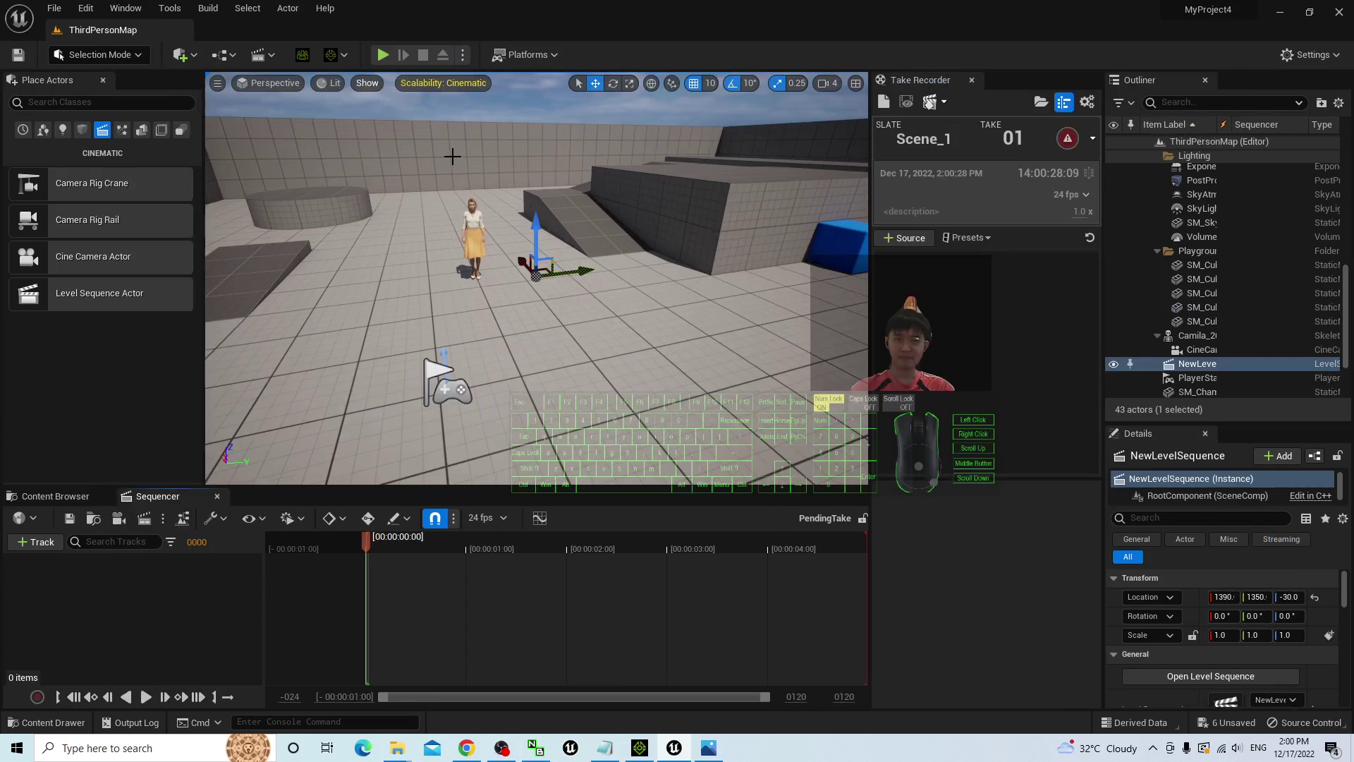
{"action": "left_click", "coordinate": [910, 239]}
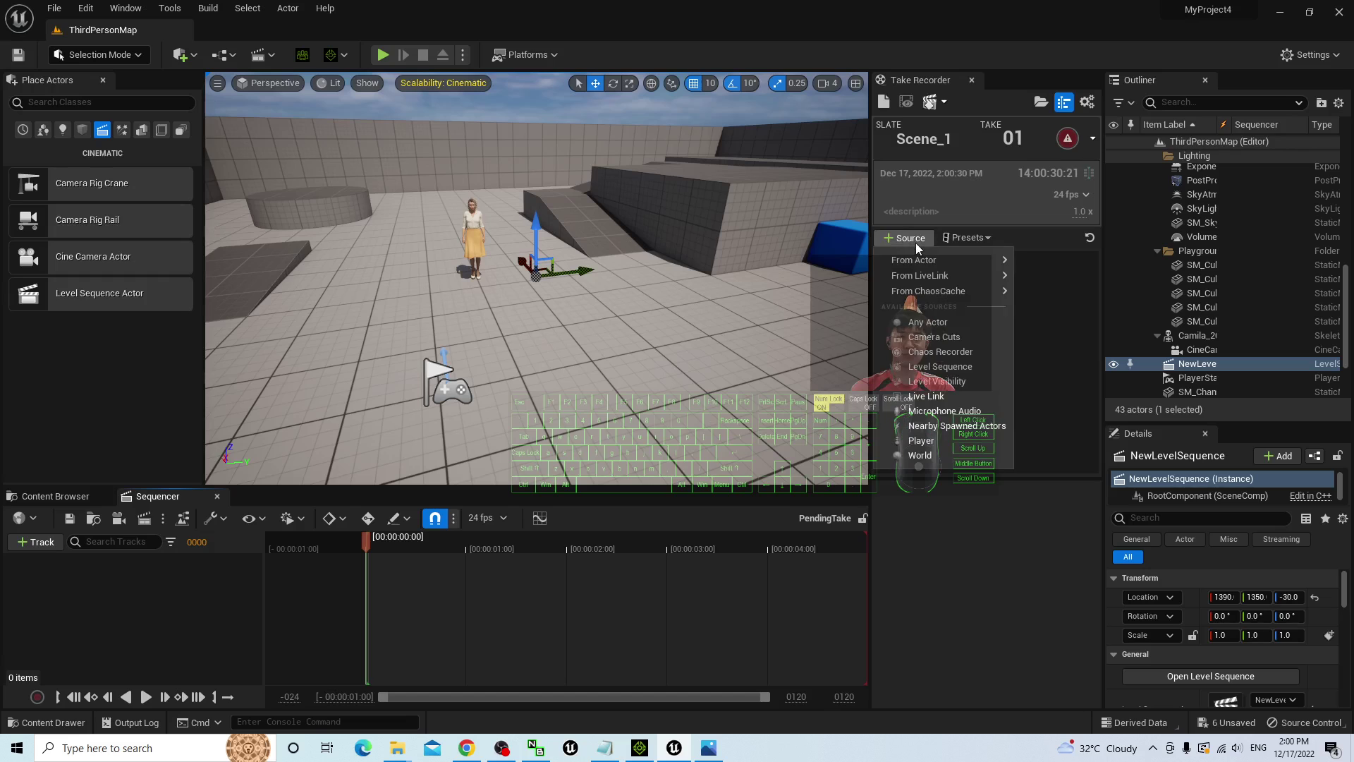
{"action": "left_click", "coordinate": [937, 342]}
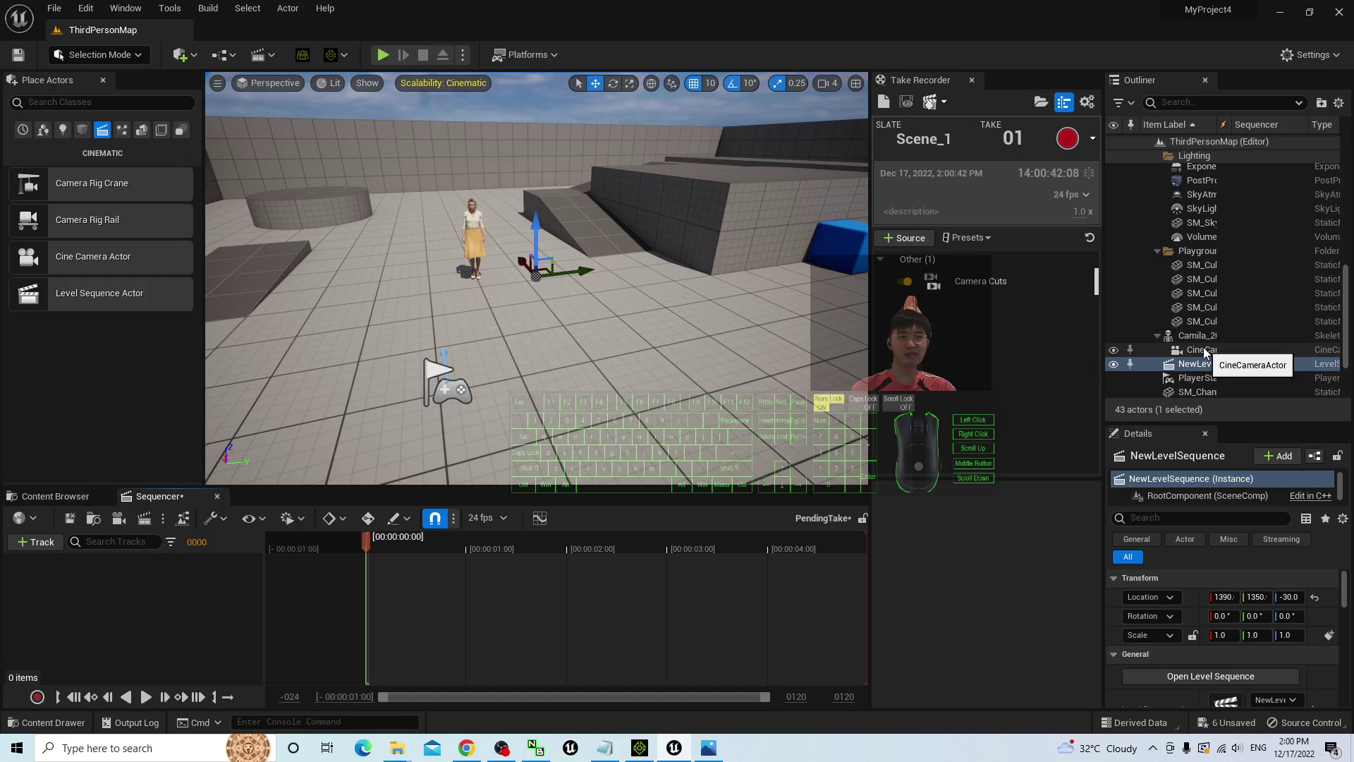
{"action": "left_click_drag", "start_coordinate": [1205, 353], "coordinate": [83, 608]}
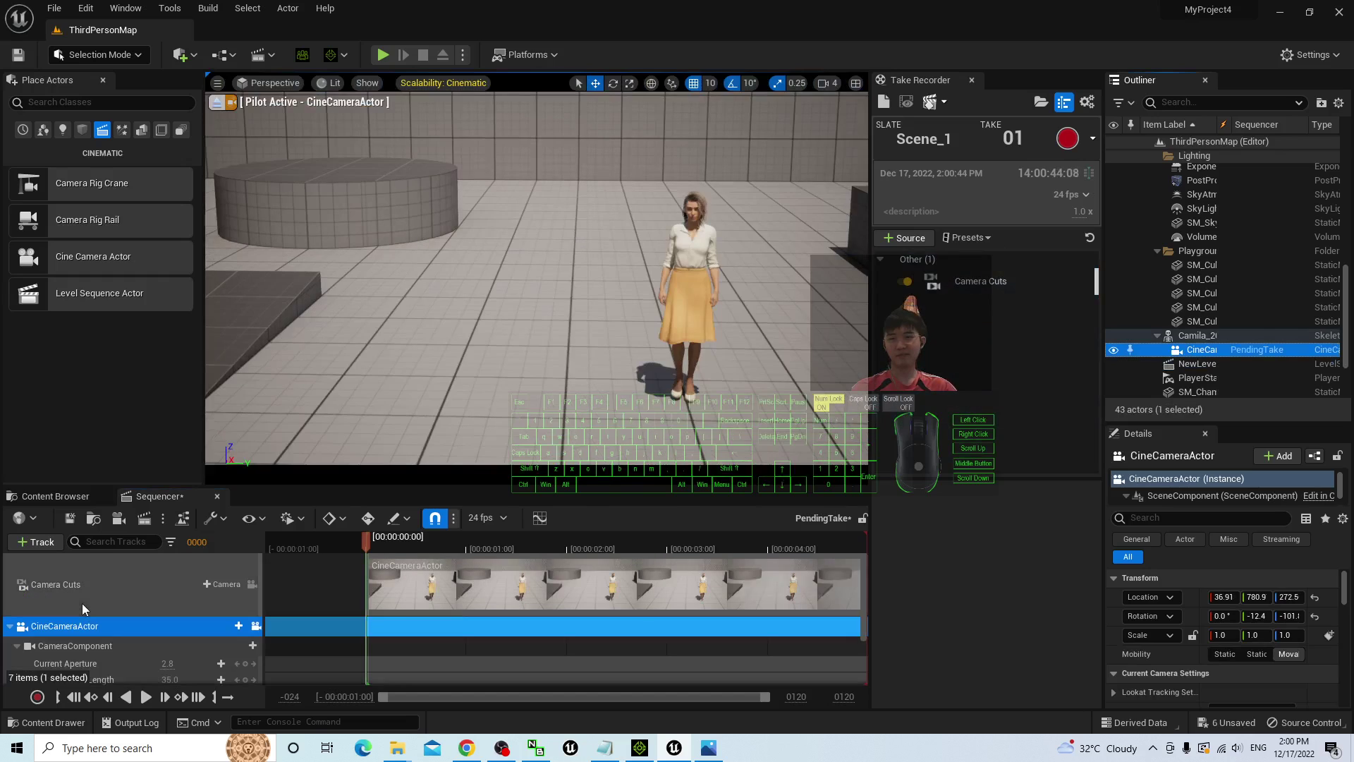
- Extend the PendingTake playback range and the CineCameraActor camera cut to 00:00:30:19
{"action": "left_click", "coordinate": [451, 540]}
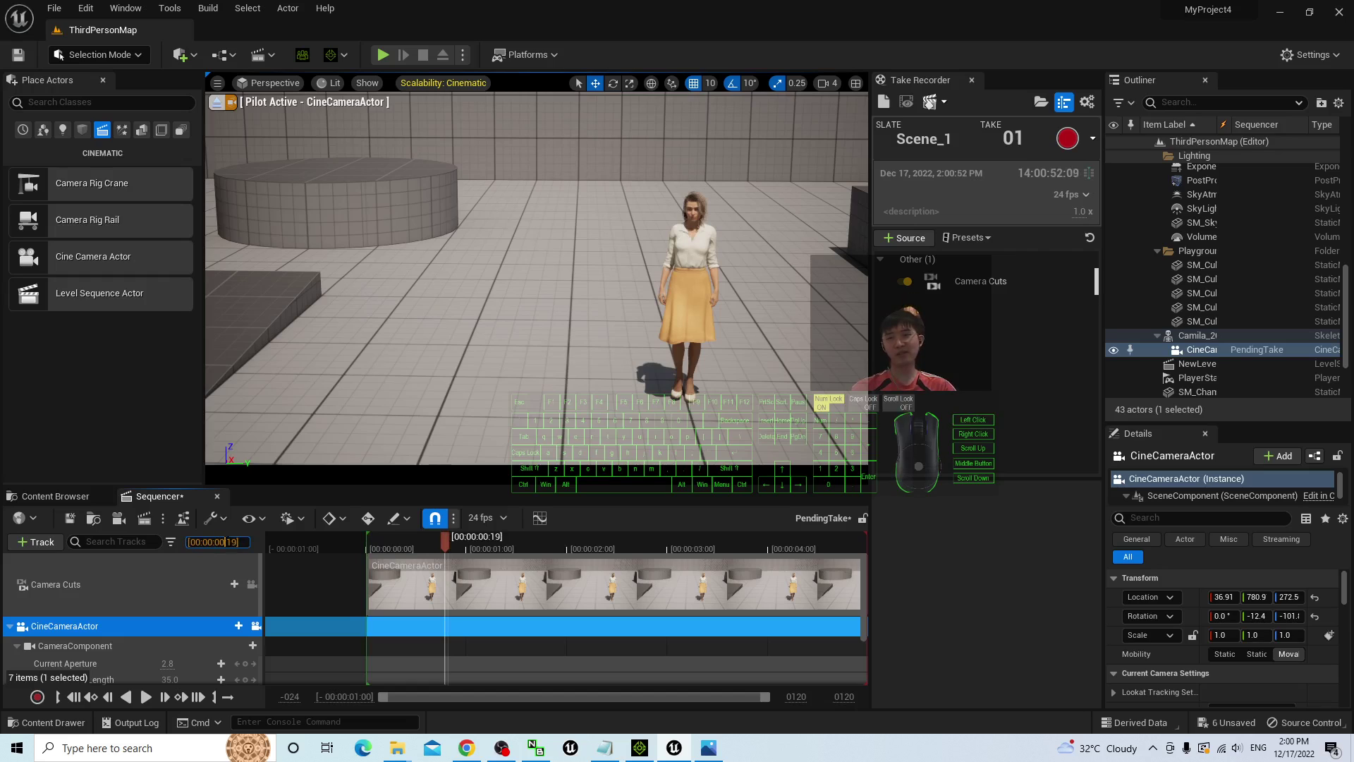
{"action": "key", "text": "BackSpace"}
{"action": "key", "text": "BackSpace"}
{"action": "key", "text": "BackSpace"}
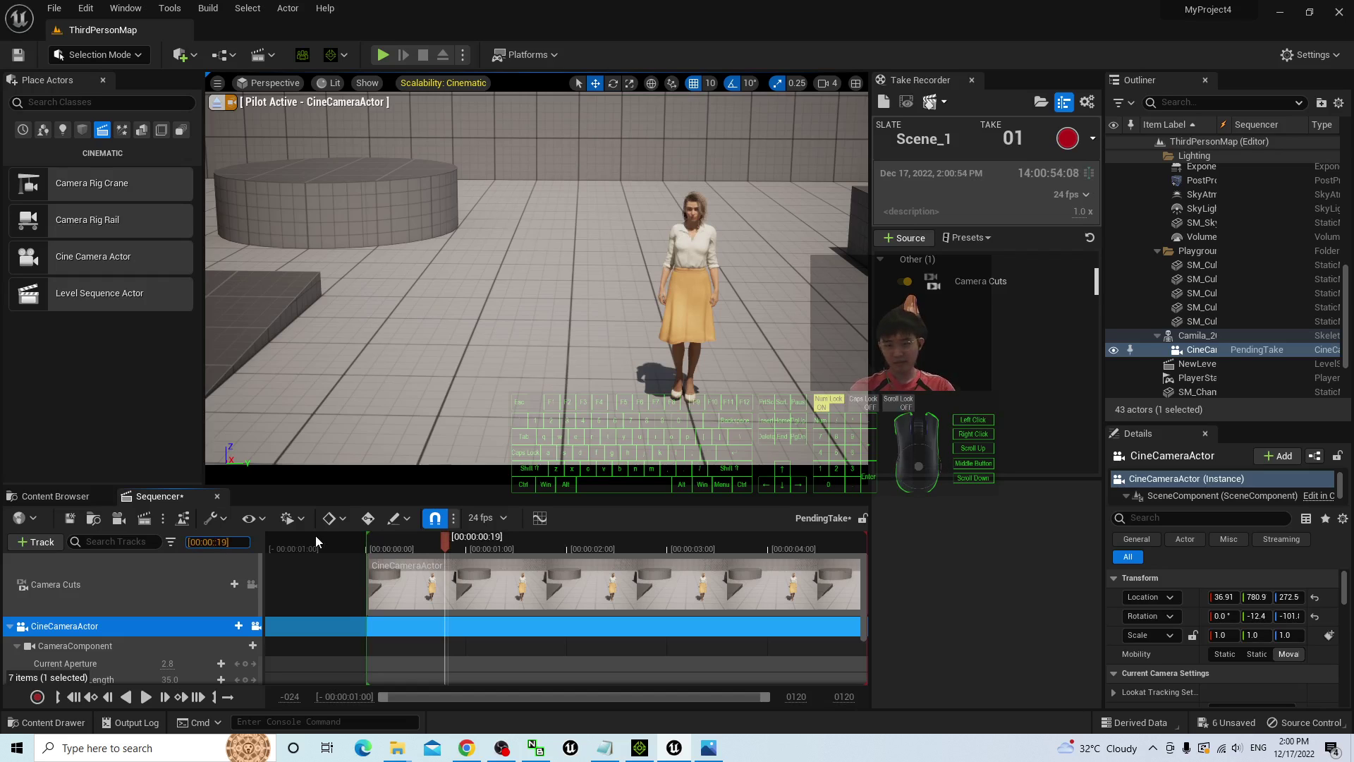
{"action": "type", "text": "30:"}
{"action": "key", "text": "Return"}
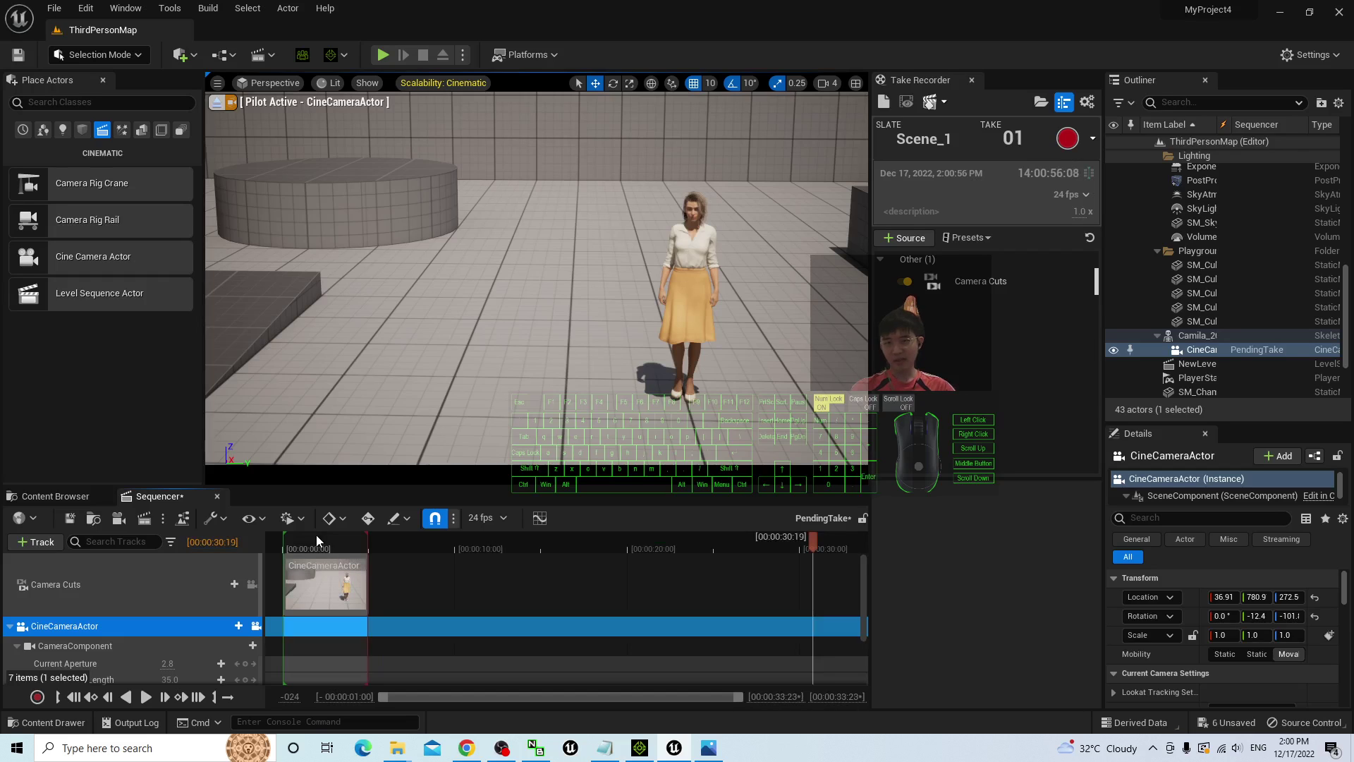
{"action": "left_click_drag", "start_coordinate": [368, 537], "coordinate": [814, 539]}
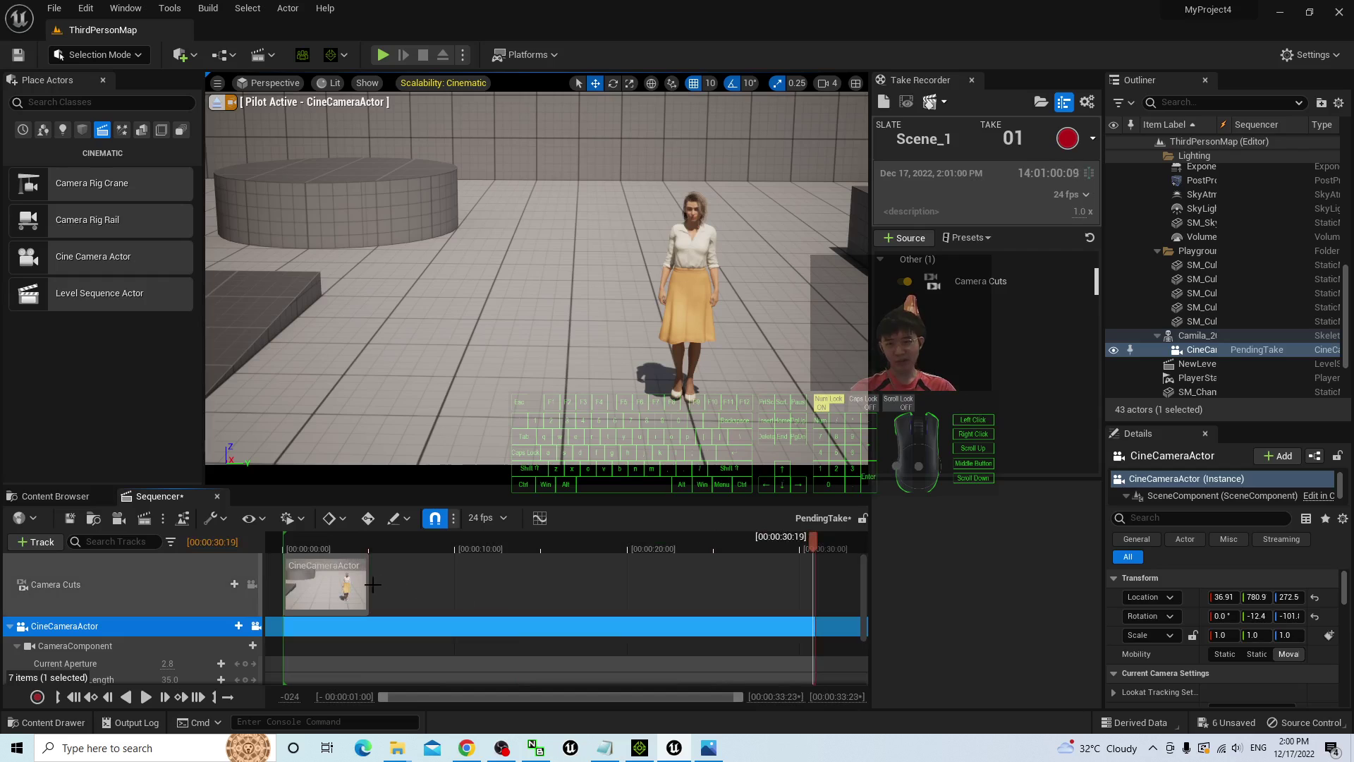
{"action": "left_click_drag", "start_coordinate": [368, 583], "coordinate": [811, 583]}
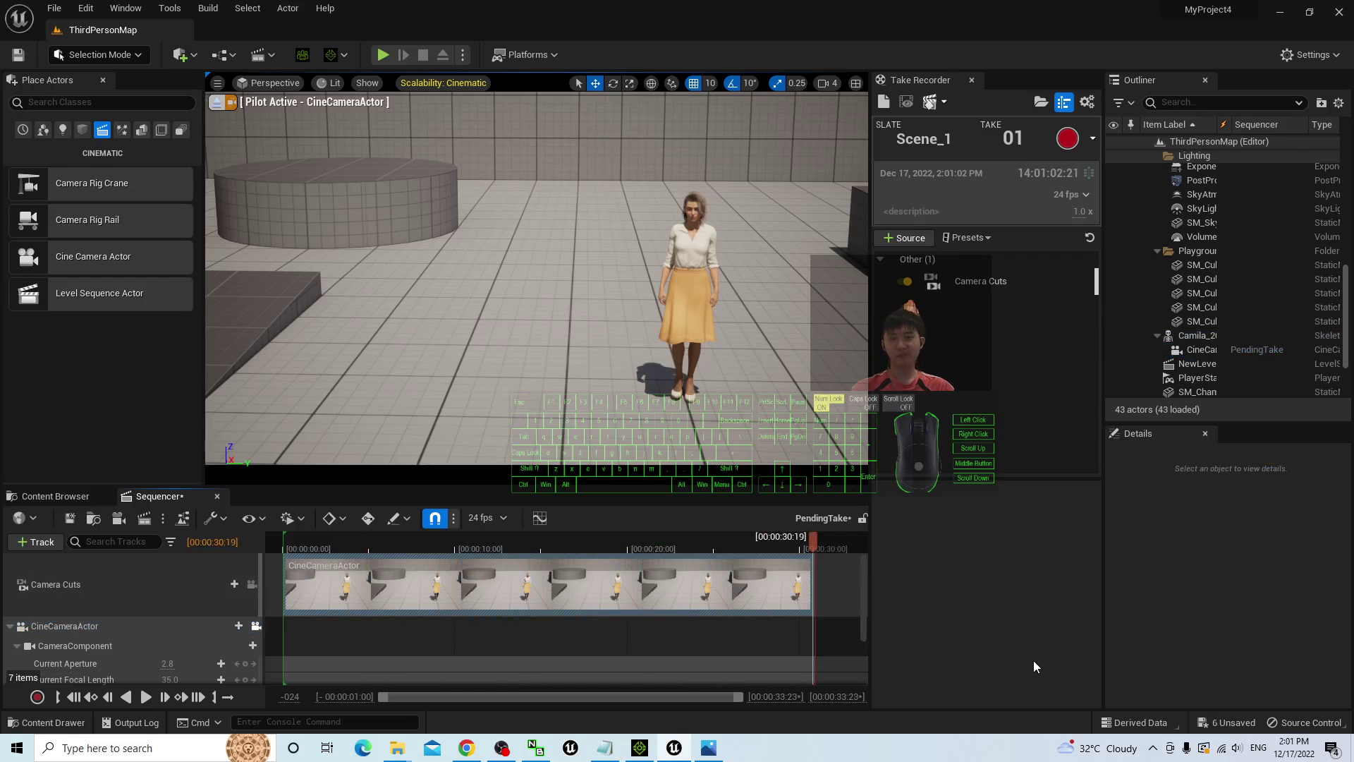
- Open the movie render settings and set the output directory to a new folder named video on the Desktop
{"action": "left_click", "coordinate": [144, 519]}
{"action": "left_click_drag", "start_coordinate": [639, 124], "coordinate": [1035, 171]}
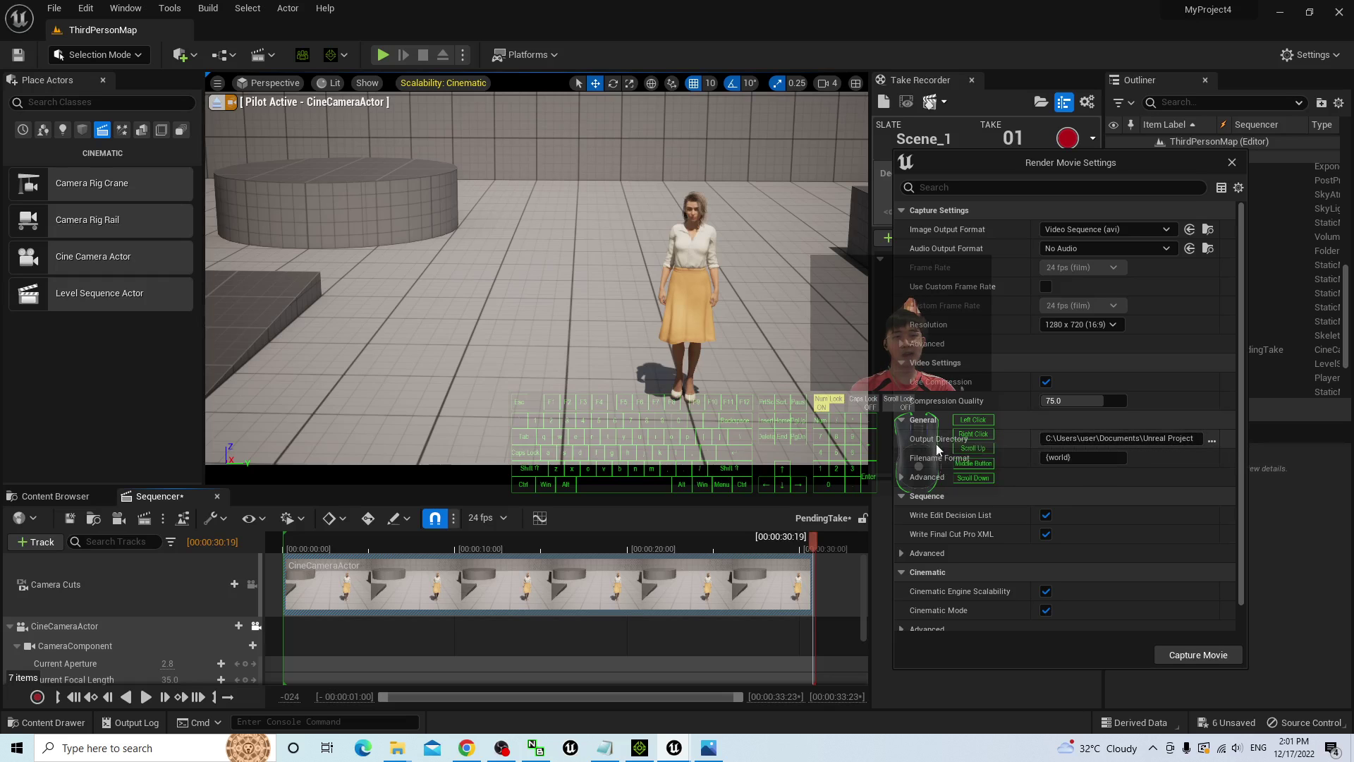
{"action": "left_click", "coordinate": [1212, 442]}
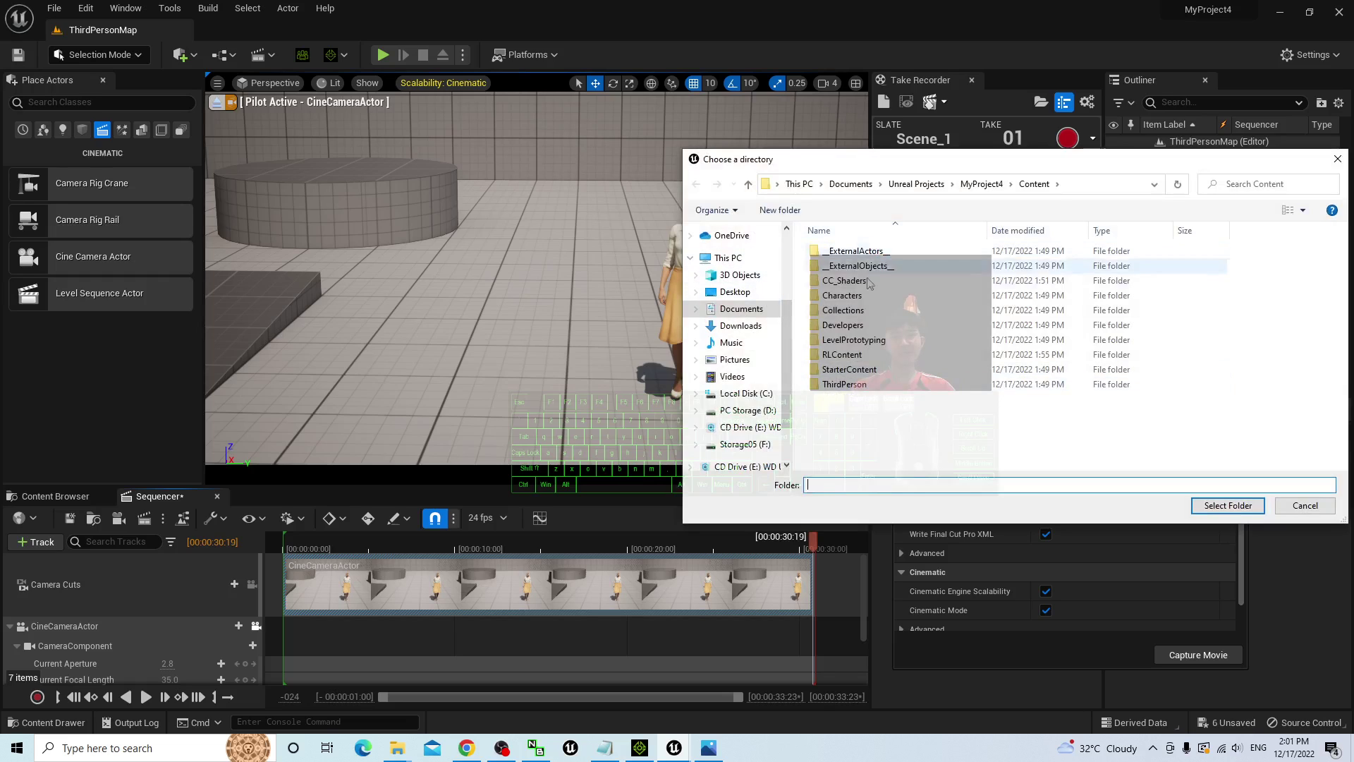
{"action": "left_click", "coordinate": [735, 291]}
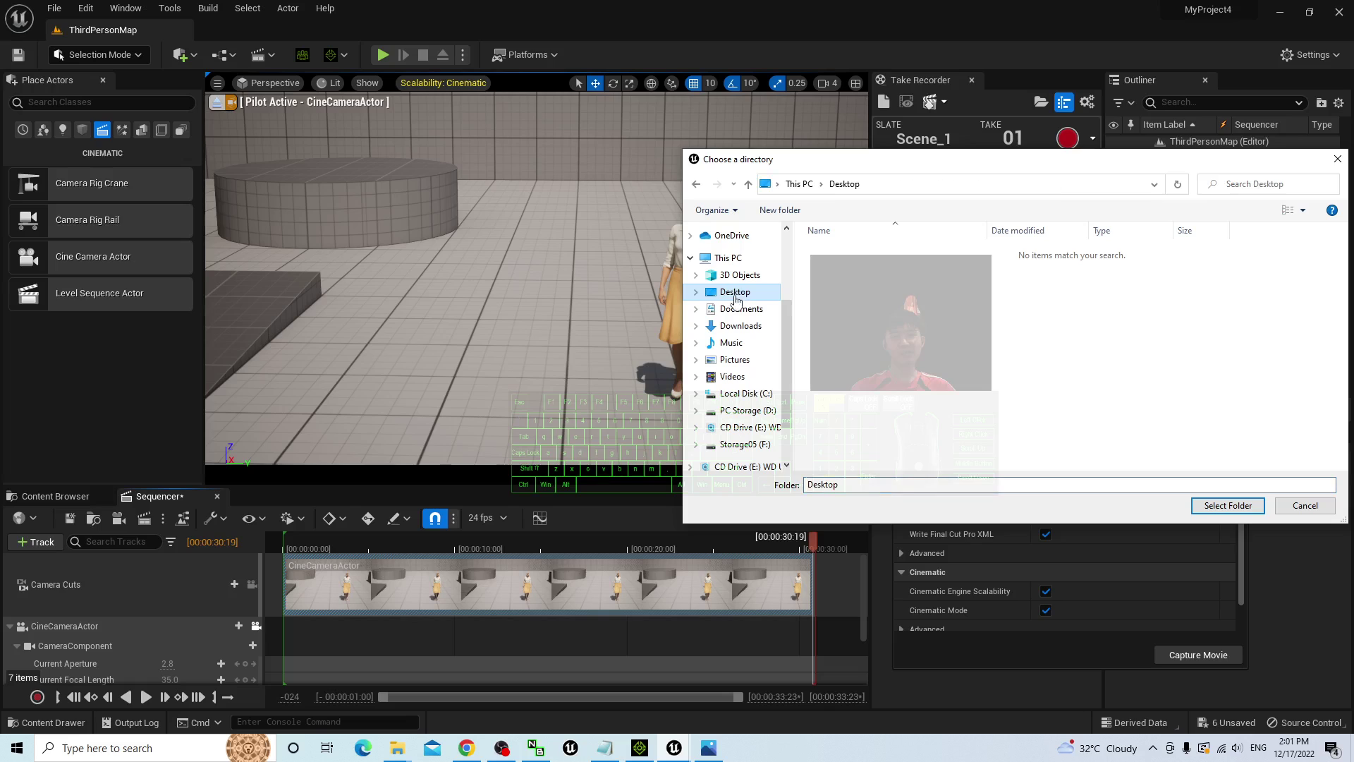
{"action": "right_click", "coordinate": [877, 313]}
{"action": "mouse_move", "coordinate": [917, 492]}
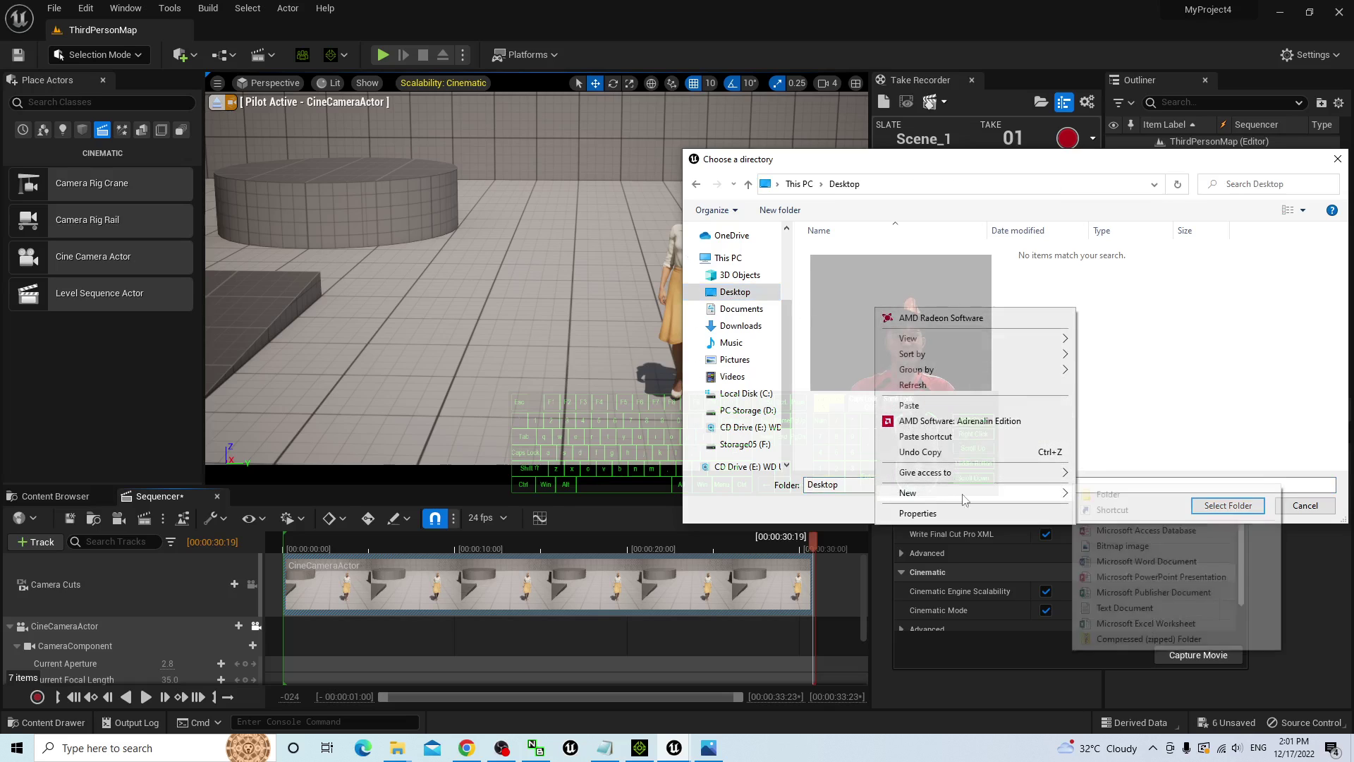
{"action": "left_click", "coordinate": [1105, 493]}
{"action": "type", "text": "video"}
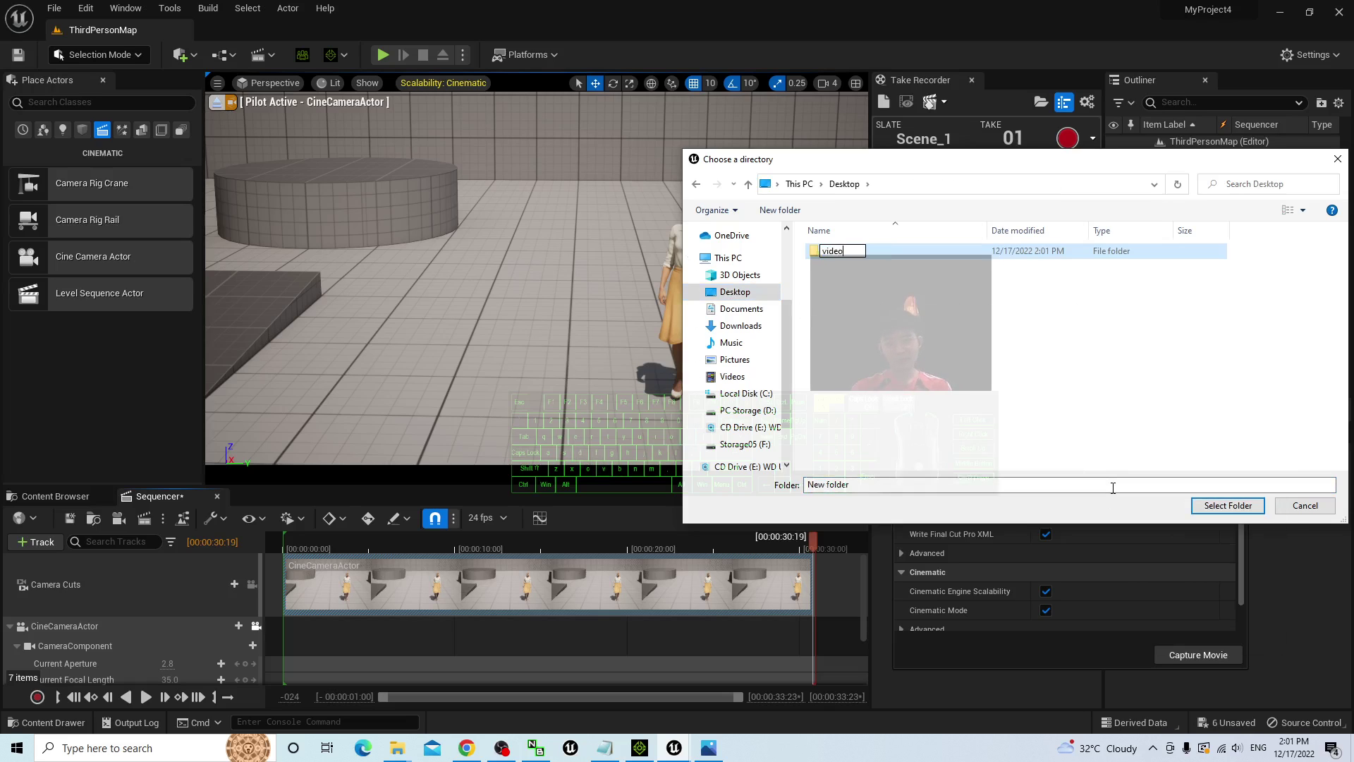
{"action": "key", "text": "Return"}
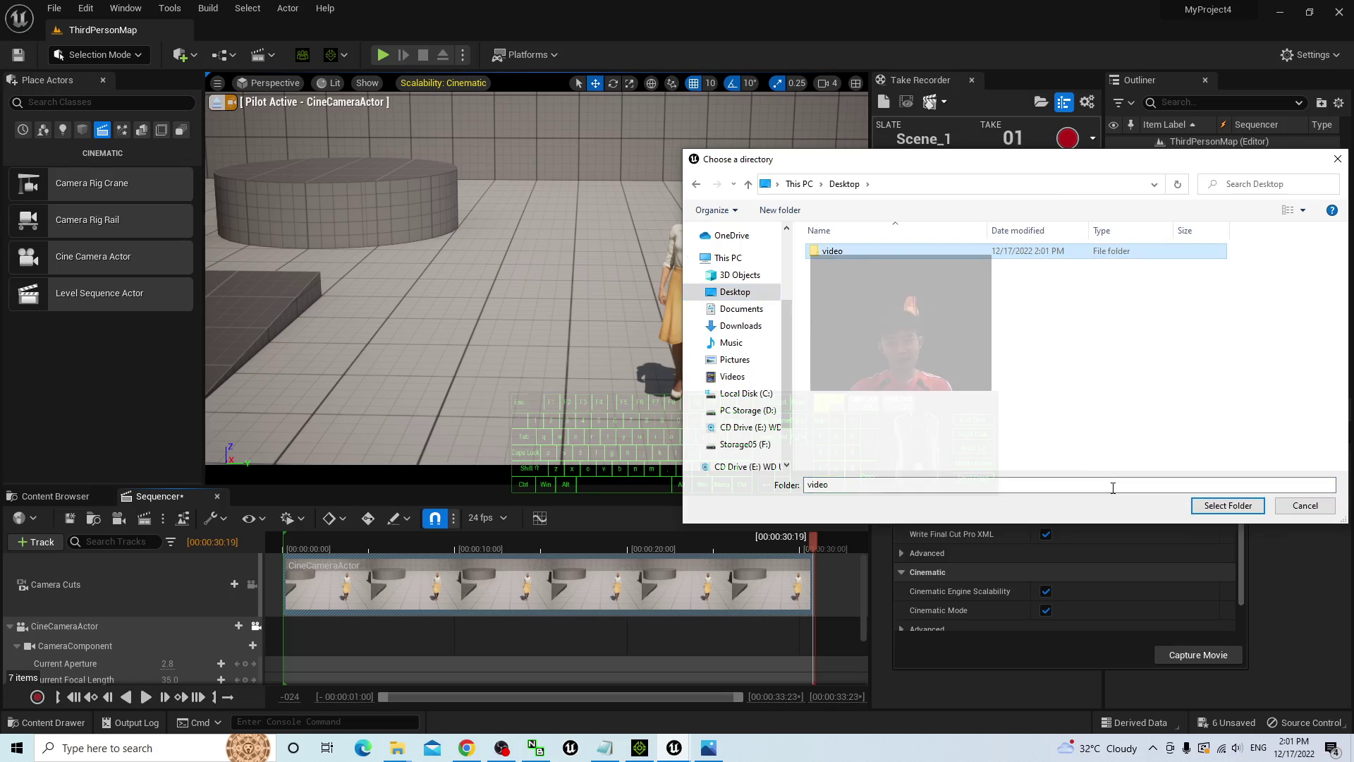
{"action": "double_click", "coordinate": [859, 252]}
{"action": "left_click", "coordinate": [1228, 505]}
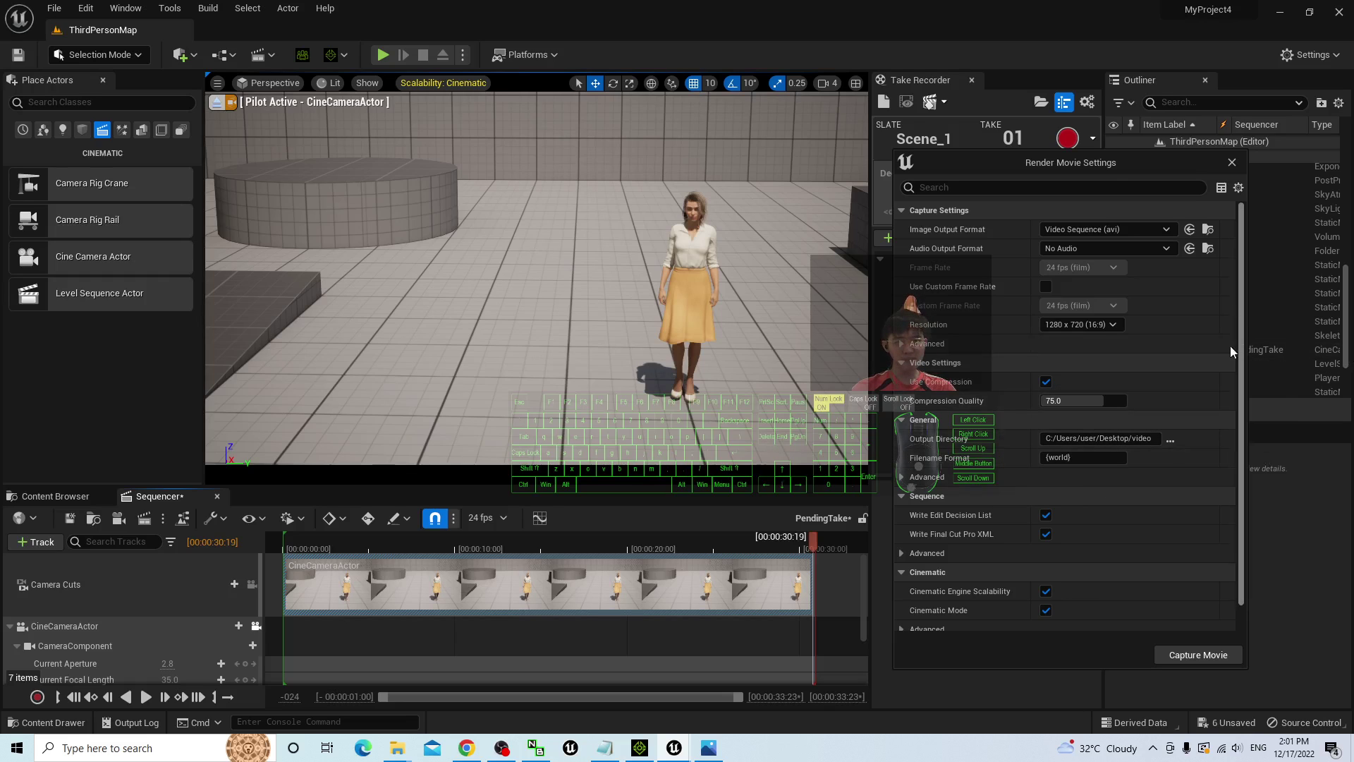
- Capture the PendingTake movie after saving all the unsaved content, stop the capture partway and close the Render Movie Settings
{"action": "left_click", "coordinate": [1192, 656]}
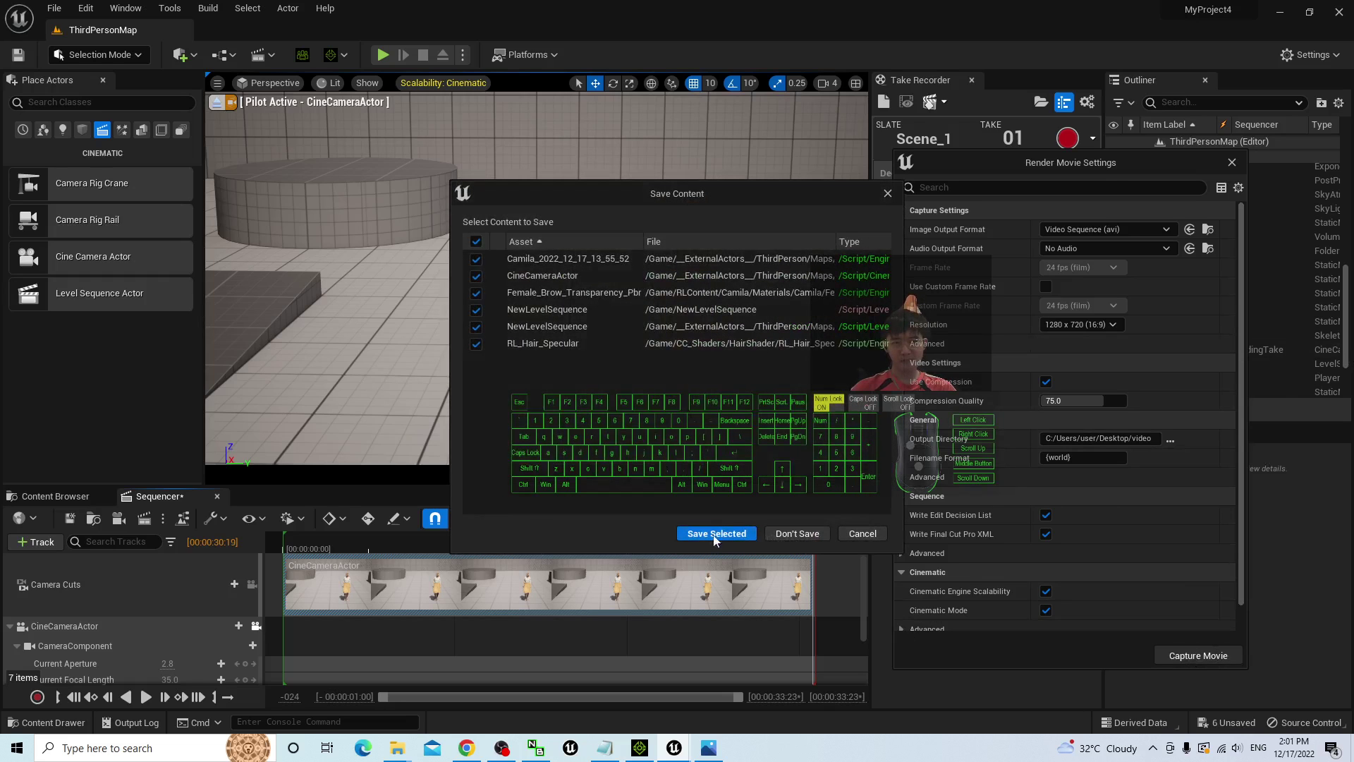
{"action": "left_click", "coordinate": [714, 534]}
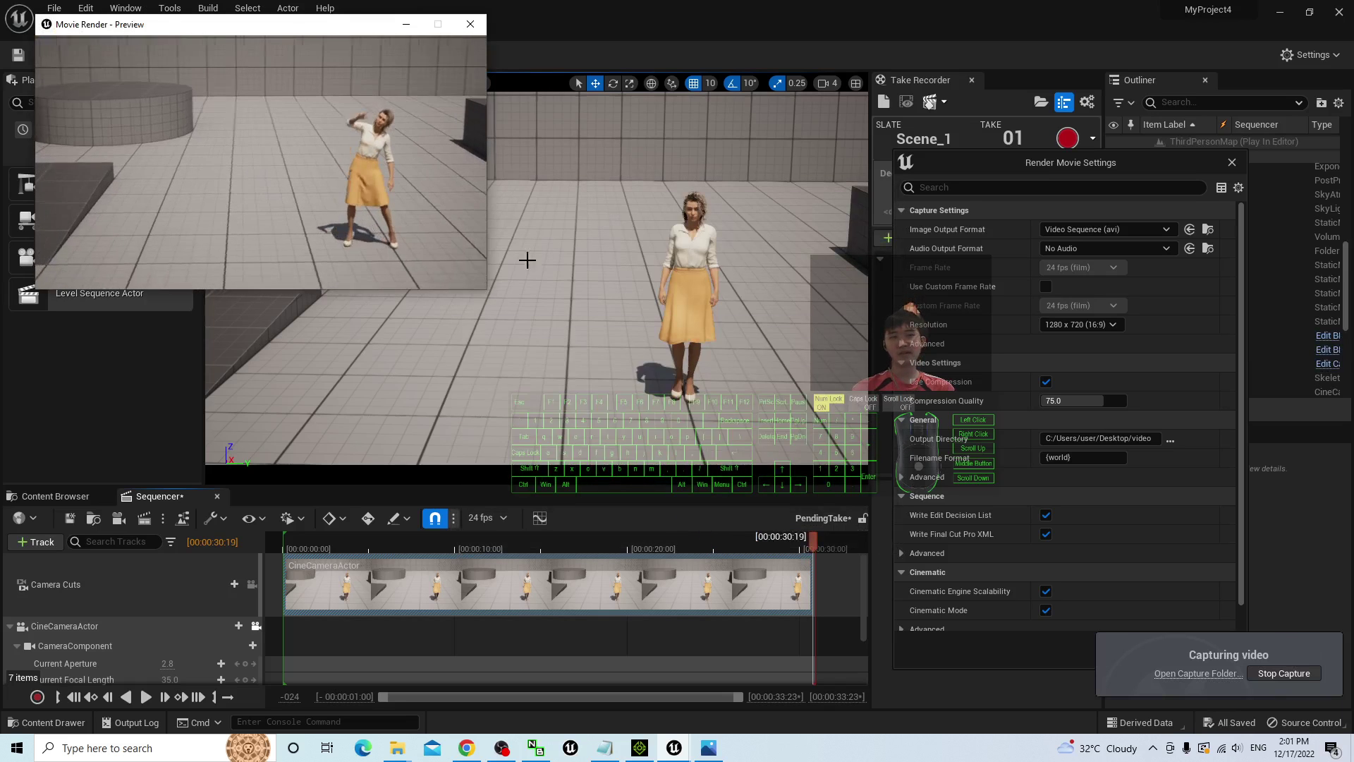
{"action": "left_click", "coordinate": [1282, 673]}
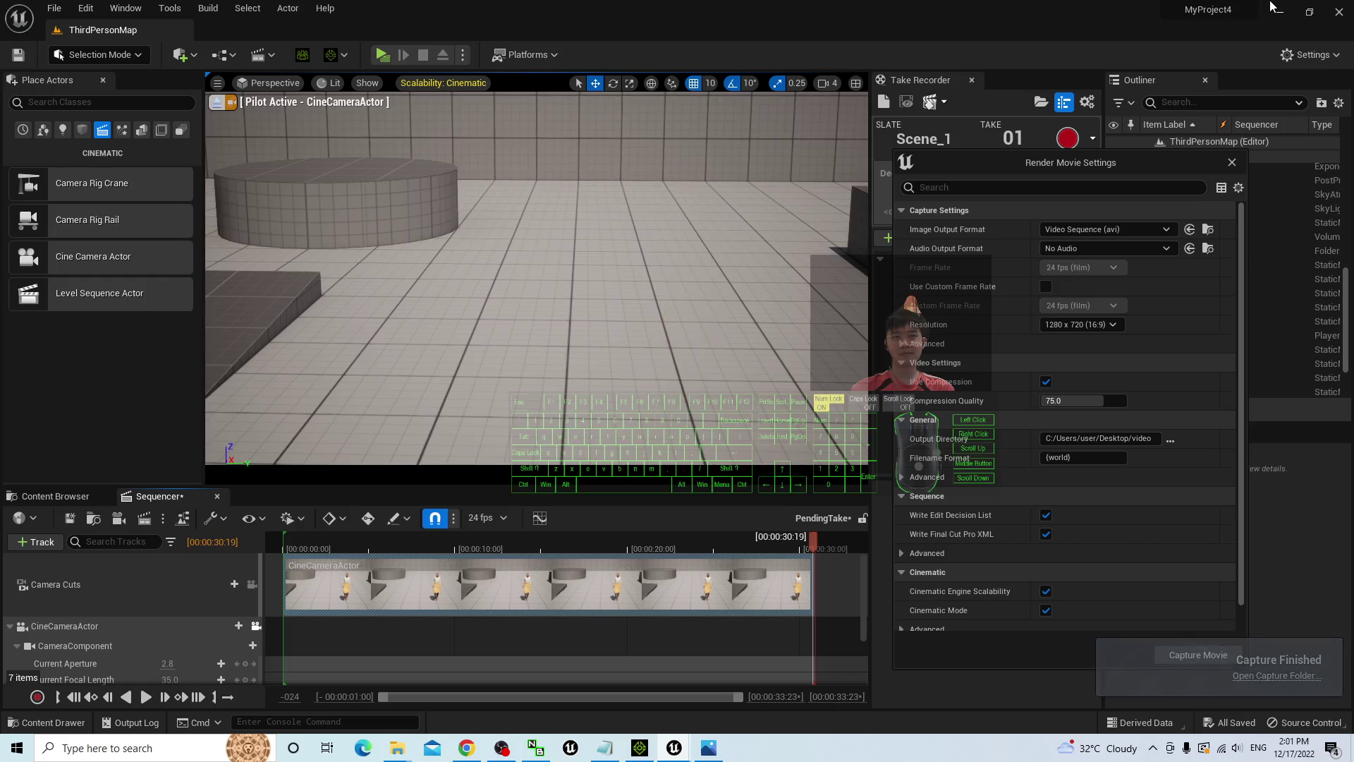
{"action": "left_click", "coordinate": [1233, 162]}
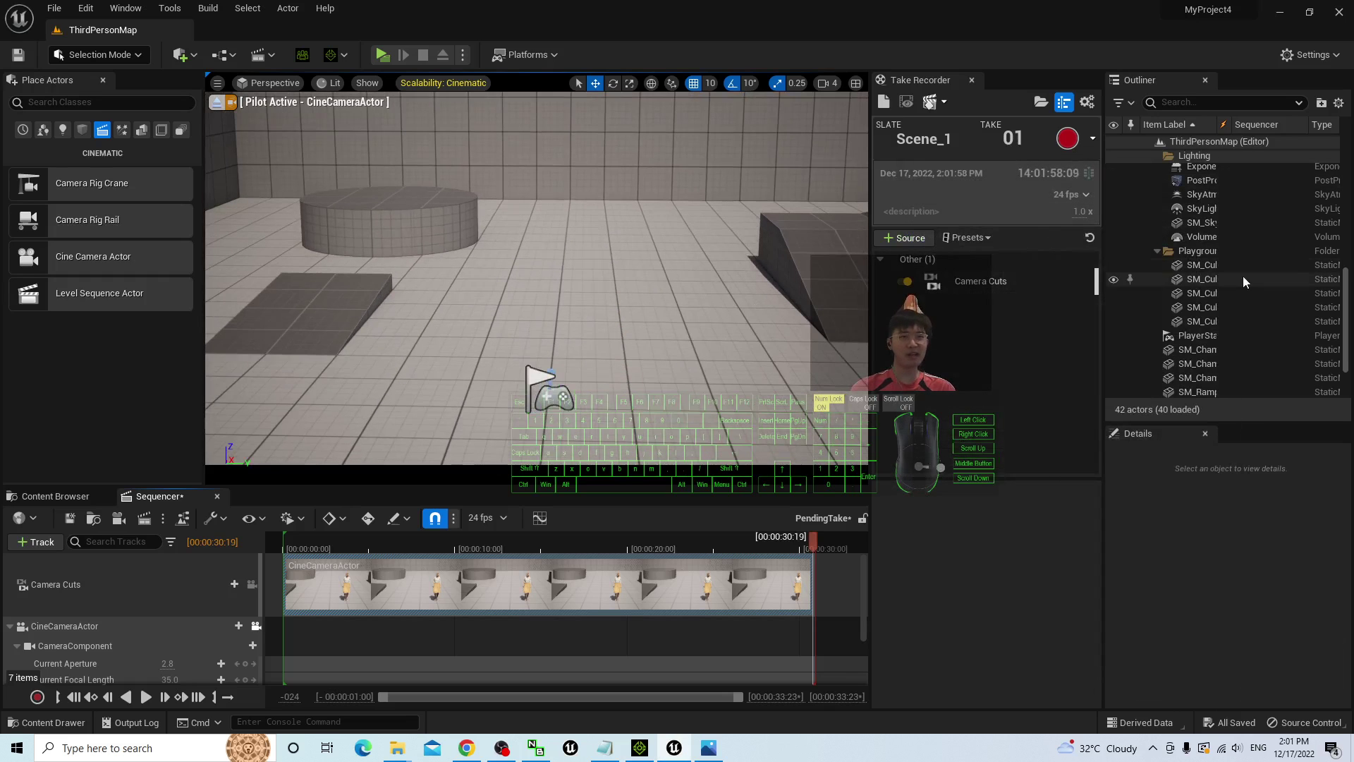
- Close Unreal Editor and iClone's window, relaunch Unreal Editor and reopen MyProject4, declining the graphics driver download
{"action": "scroll", "coordinate": [1234, 289], "scroll_direction": "down", "scroll_amount": 3}
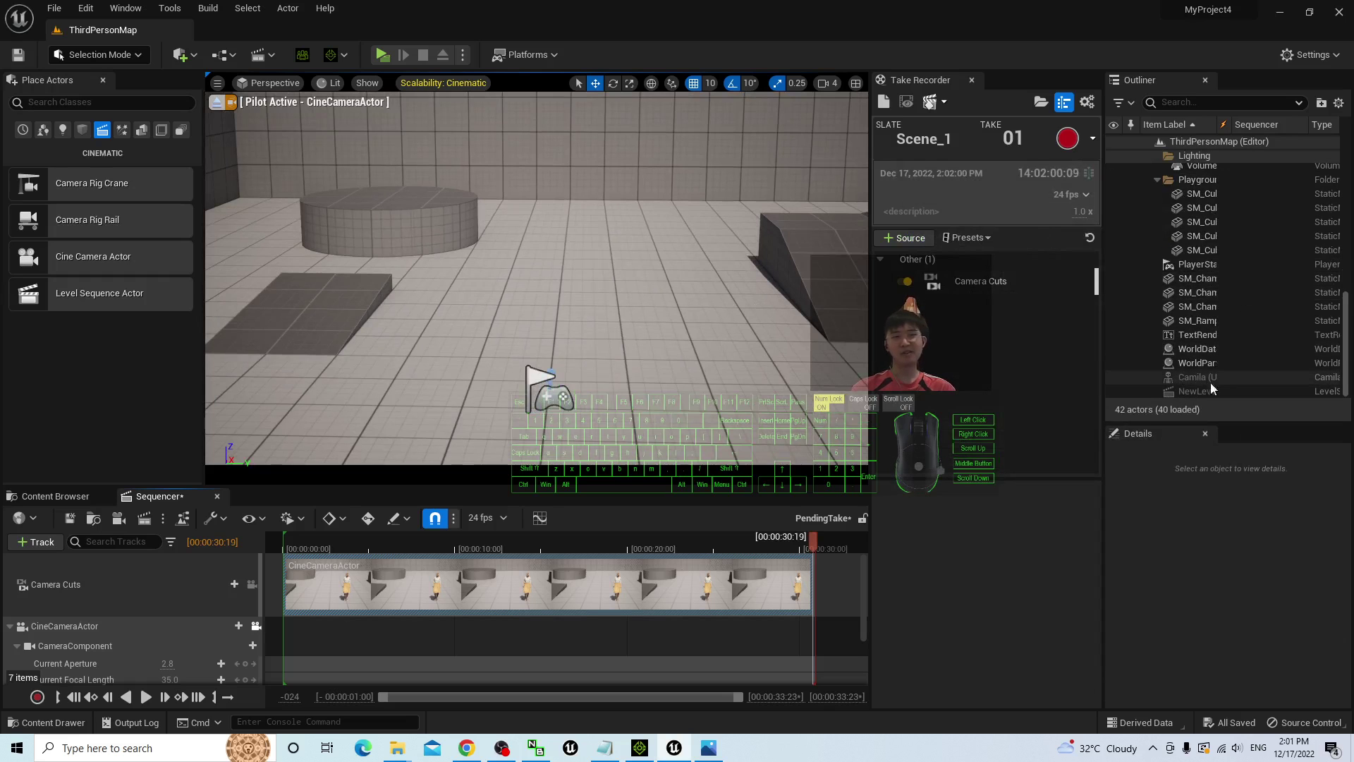
{"action": "left_click", "coordinate": [1279, 12]}
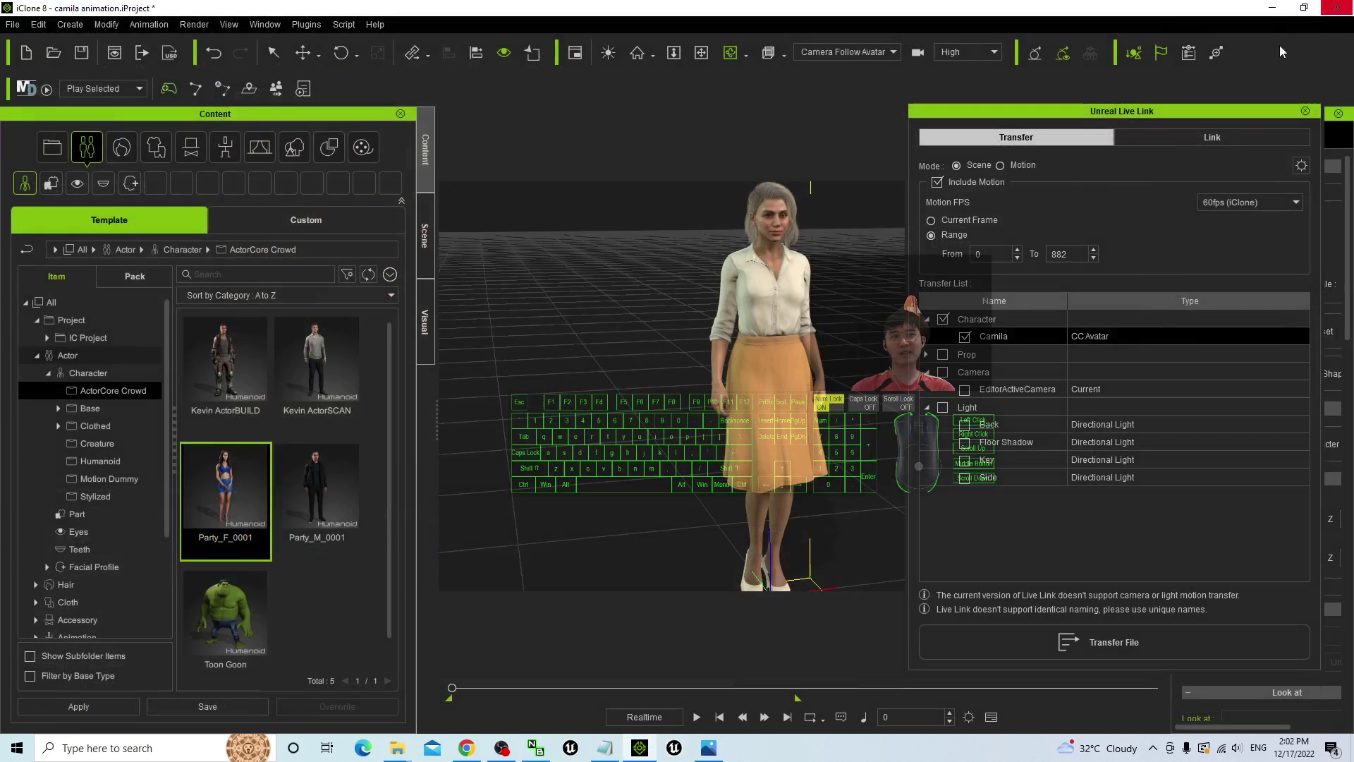
{"action": "left_click", "coordinate": [1272, 9]}
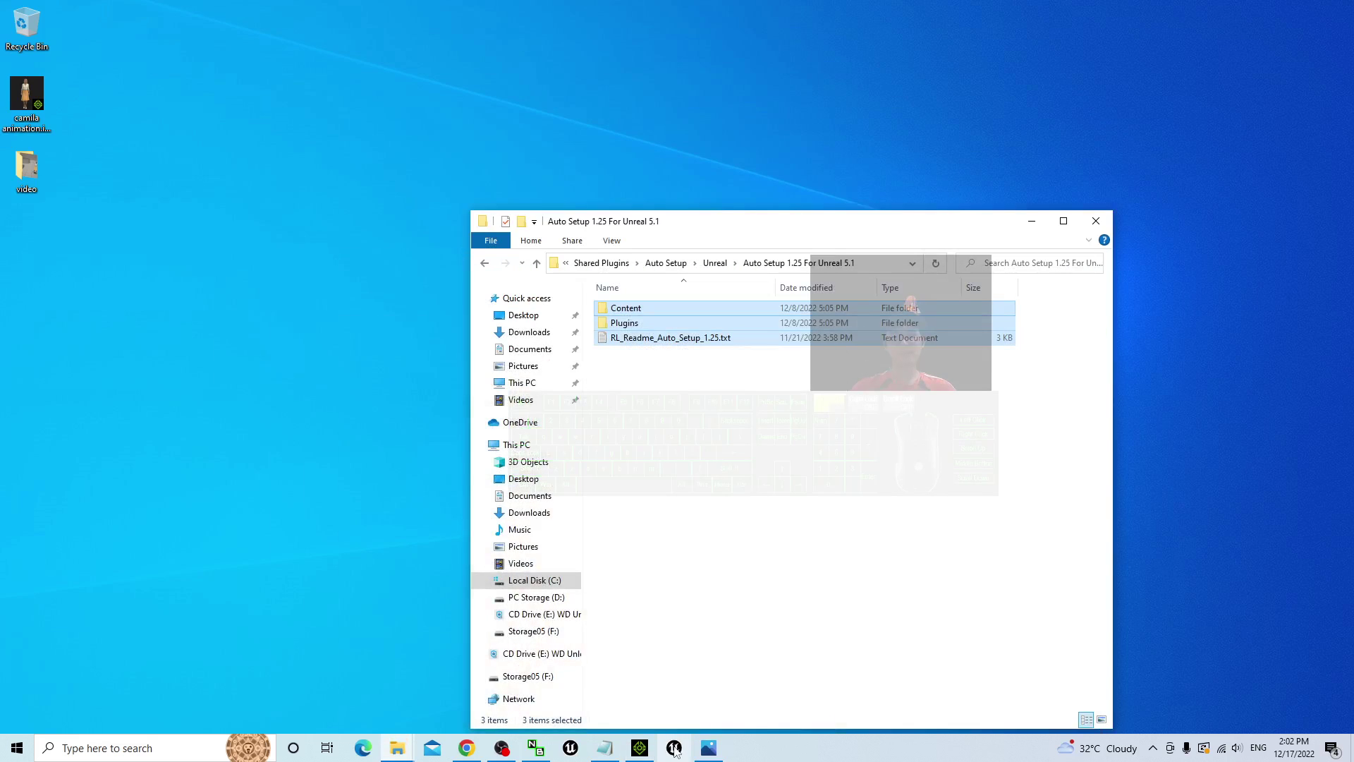
{"action": "left_click", "coordinate": [674, 749]}
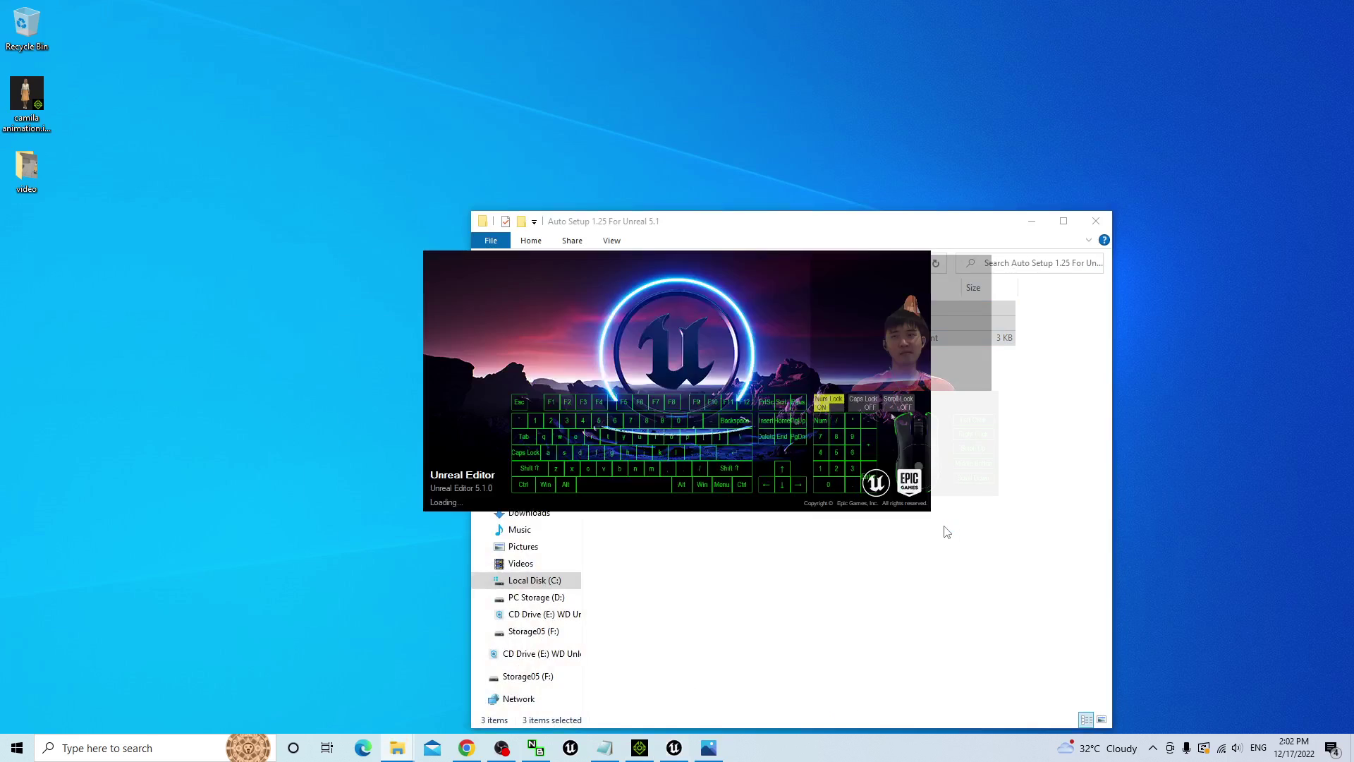
{"action": "left_click", "coordinate": [792, 468]}
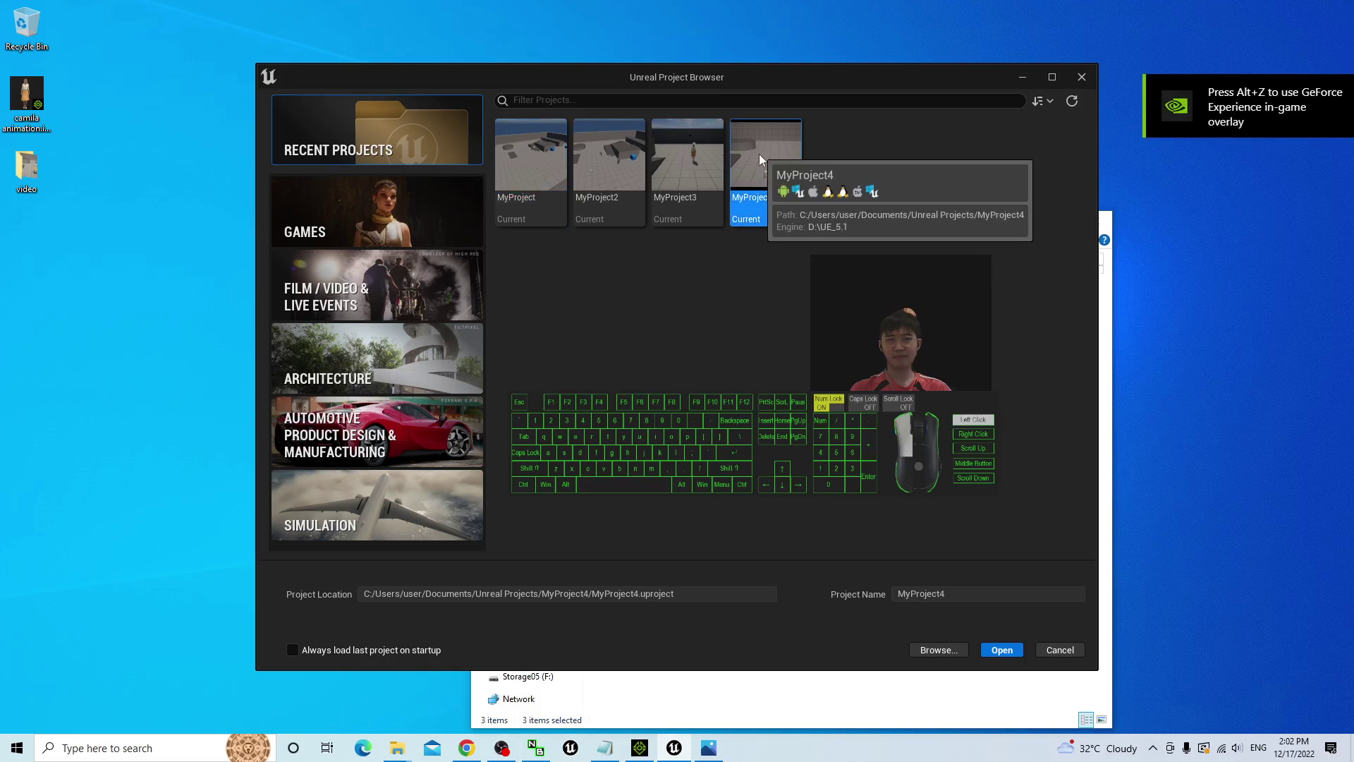
{"action": "double_click", "coordinate": [759, 154]}
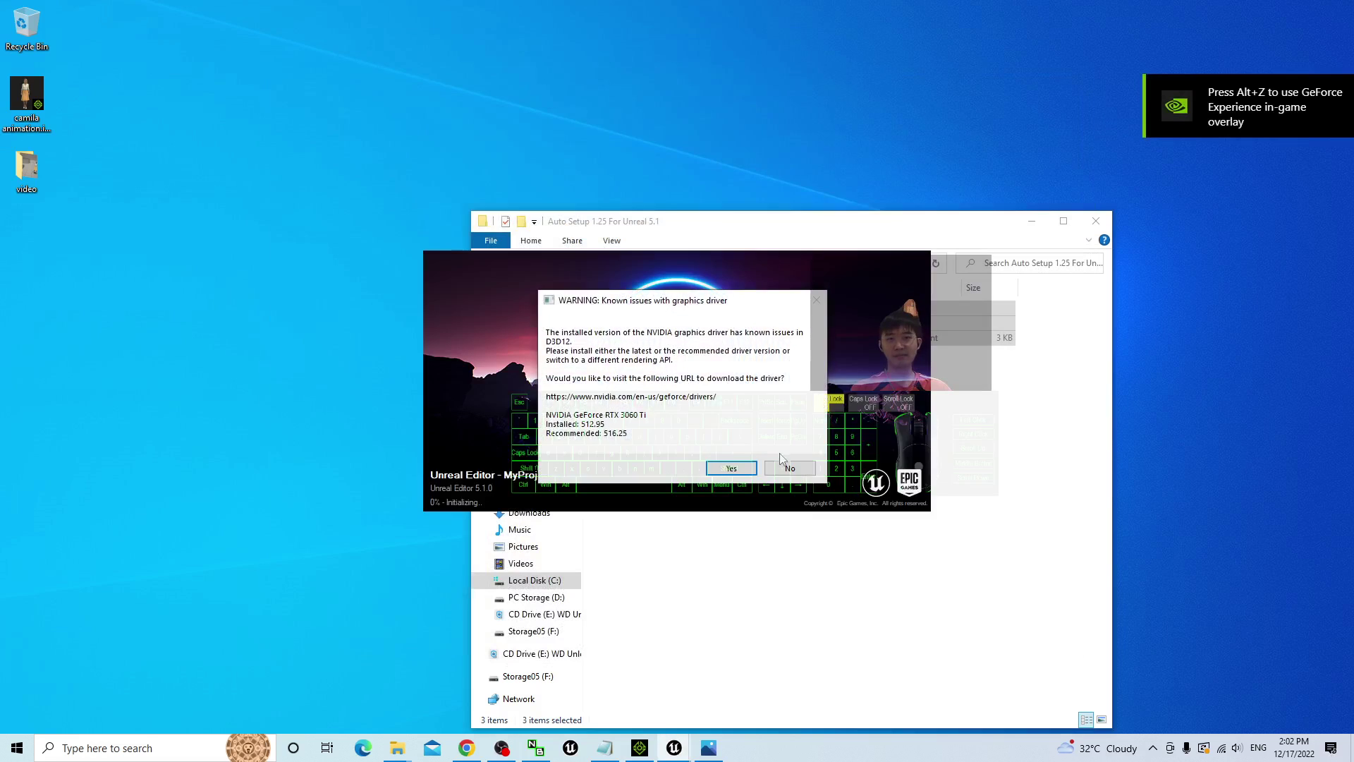
{"action": "left_click", "coordinate": [791, 469]}
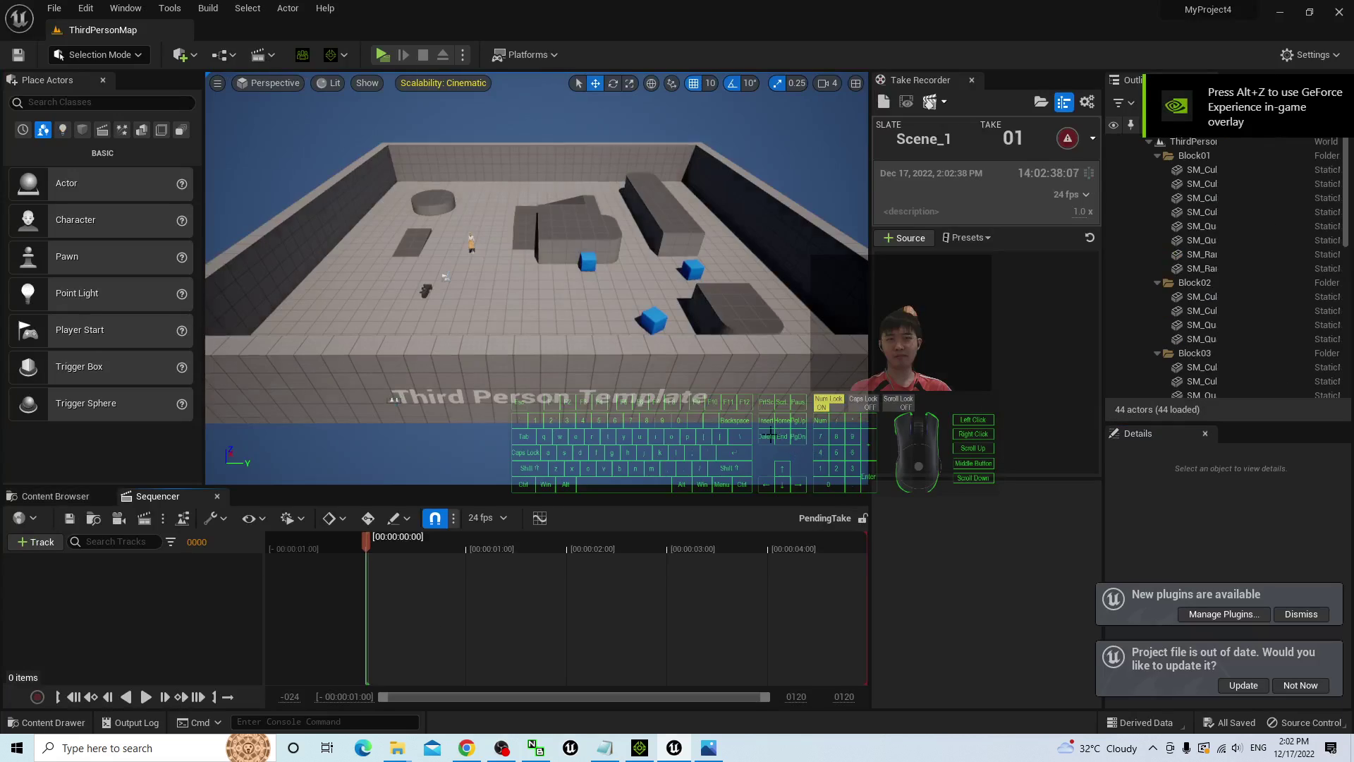
- Add a Camera Cuts source in Take Recorder and put the CineCameraActor into the PendingTake sequence
{"action": "key", "text": "w"}
{"action": "mouse_move", "coordinate": [424, 292]}
{"action": "right_mouse_down"}
{"action": "mouse_move", "coordinate": [433, 302]}
{"action": "mouse_move", "coordinate": [413, 291]}
{"action": "right_mouse_up"}
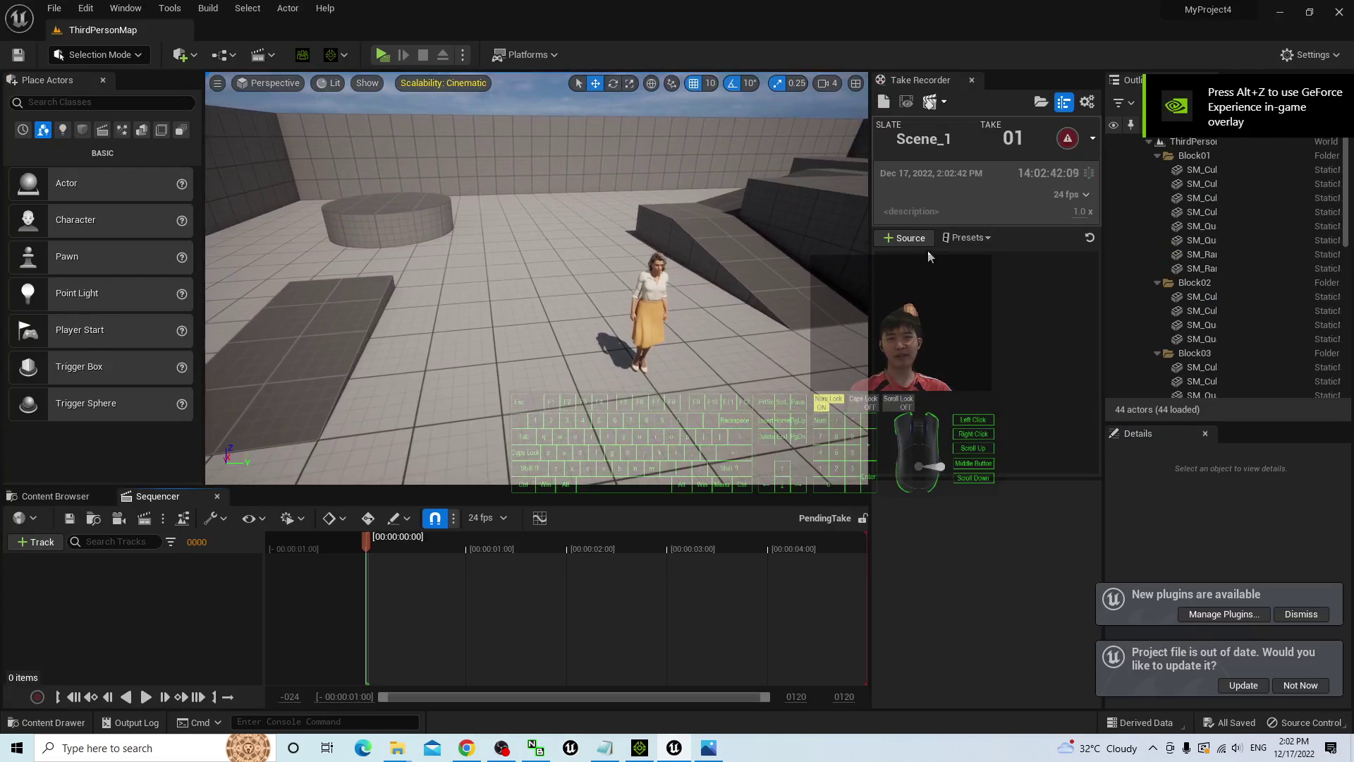
{"action": "left_click", "coordinate": [911, 240]}
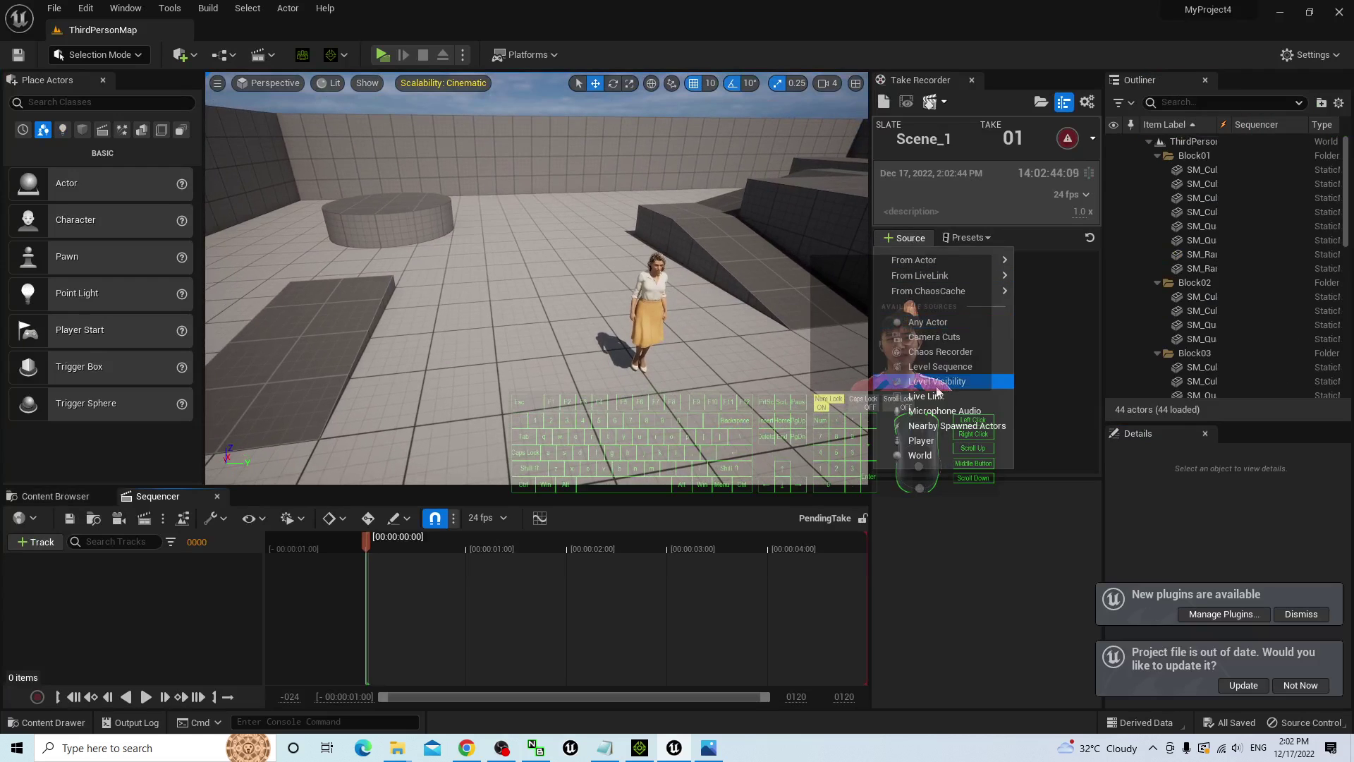
{"action": "left_click", "coordinate": [934, 337]}
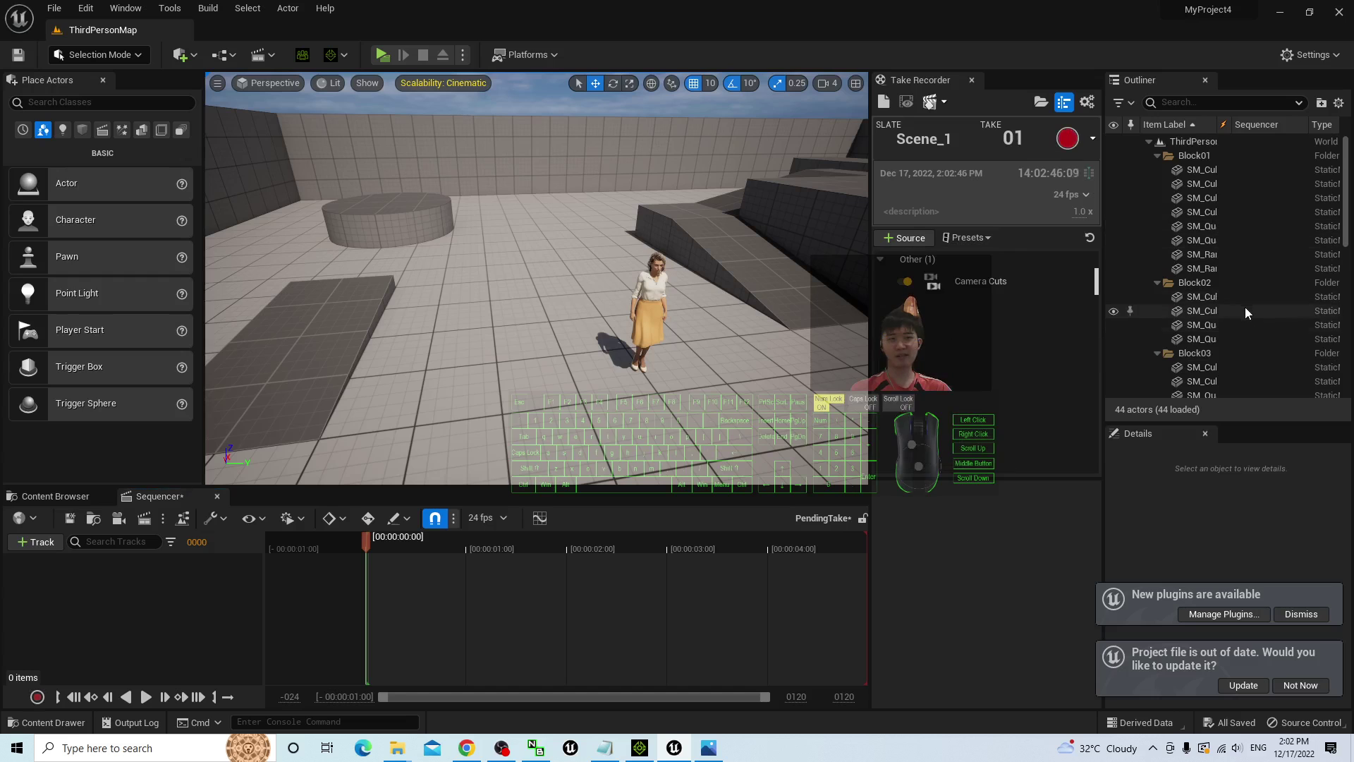
{"action": "scroll", "coordinate": [1243, 307], "scroll_direction": "down", "scroll_amount": 5}
{"action": "scroll", "coordinate": [1233, 329], "scroll_direction": "down", "scroll_amount": 3}
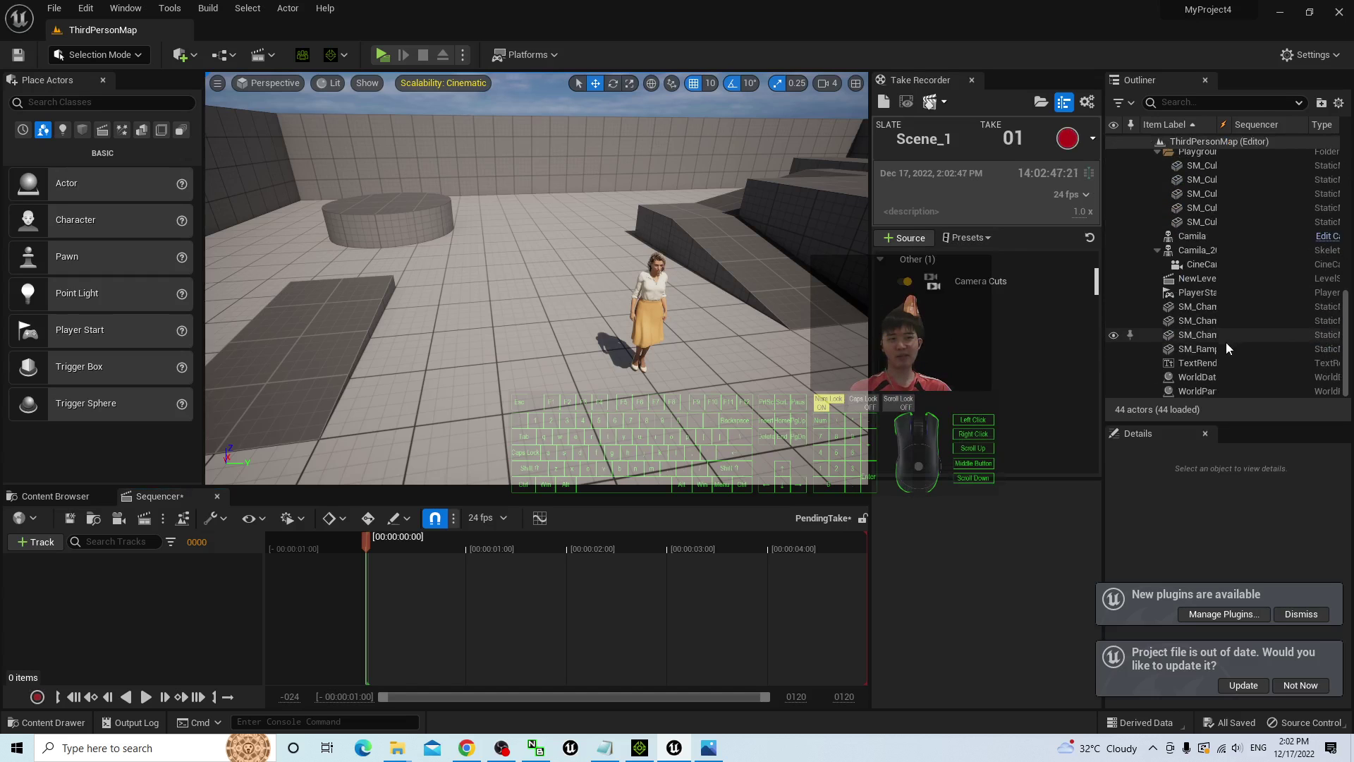
{"action": "left_click", "coordinate": [1203, 264]}
{"action": "left_click_drag", "start_coordinate": [1209, 270], "coordinate": [141, 601]}
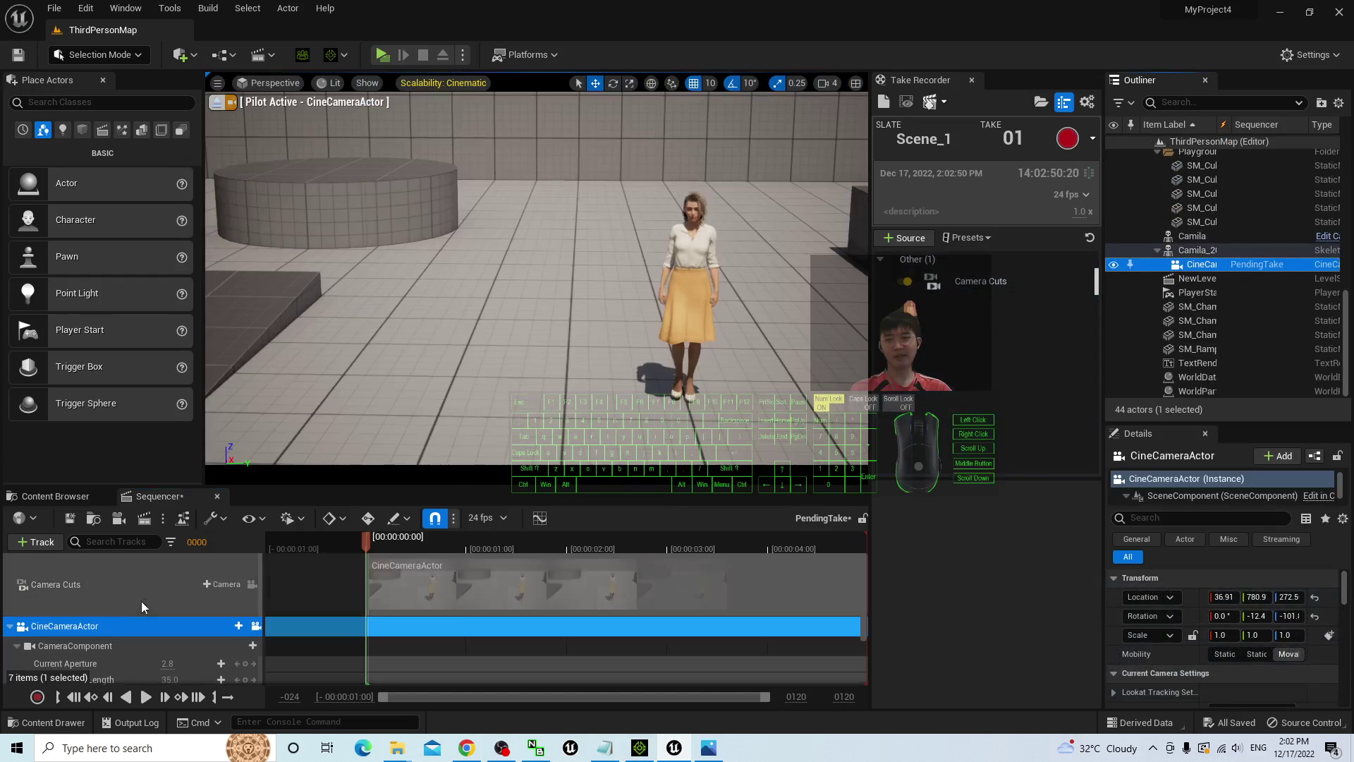
- Extend the PendingTake playback range and the CineCameraActor camera cut to 00:00:10:23
{"action": "left_click", "coordinate": [462, 543]}
{"action": "left_click", "coordinate": [221, 542]}
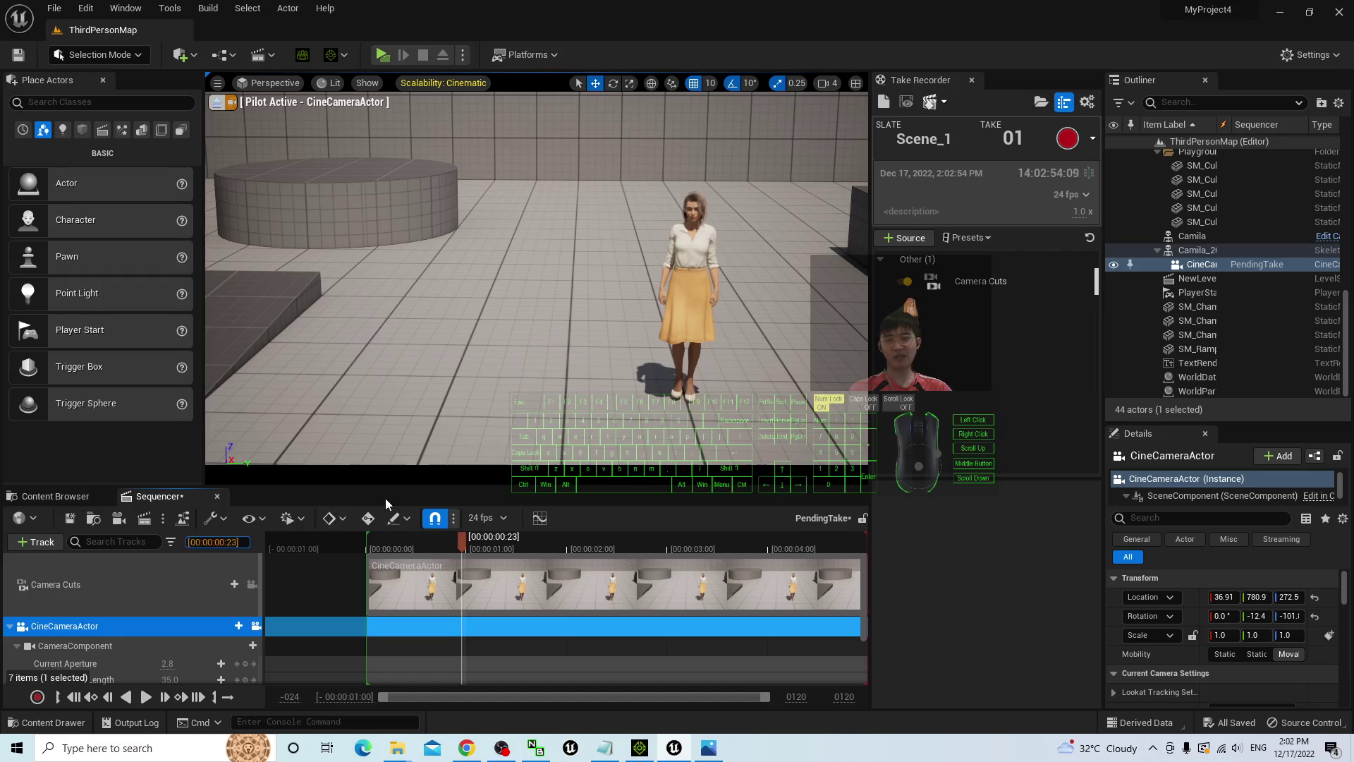
{"action": "type", "text": "1"}
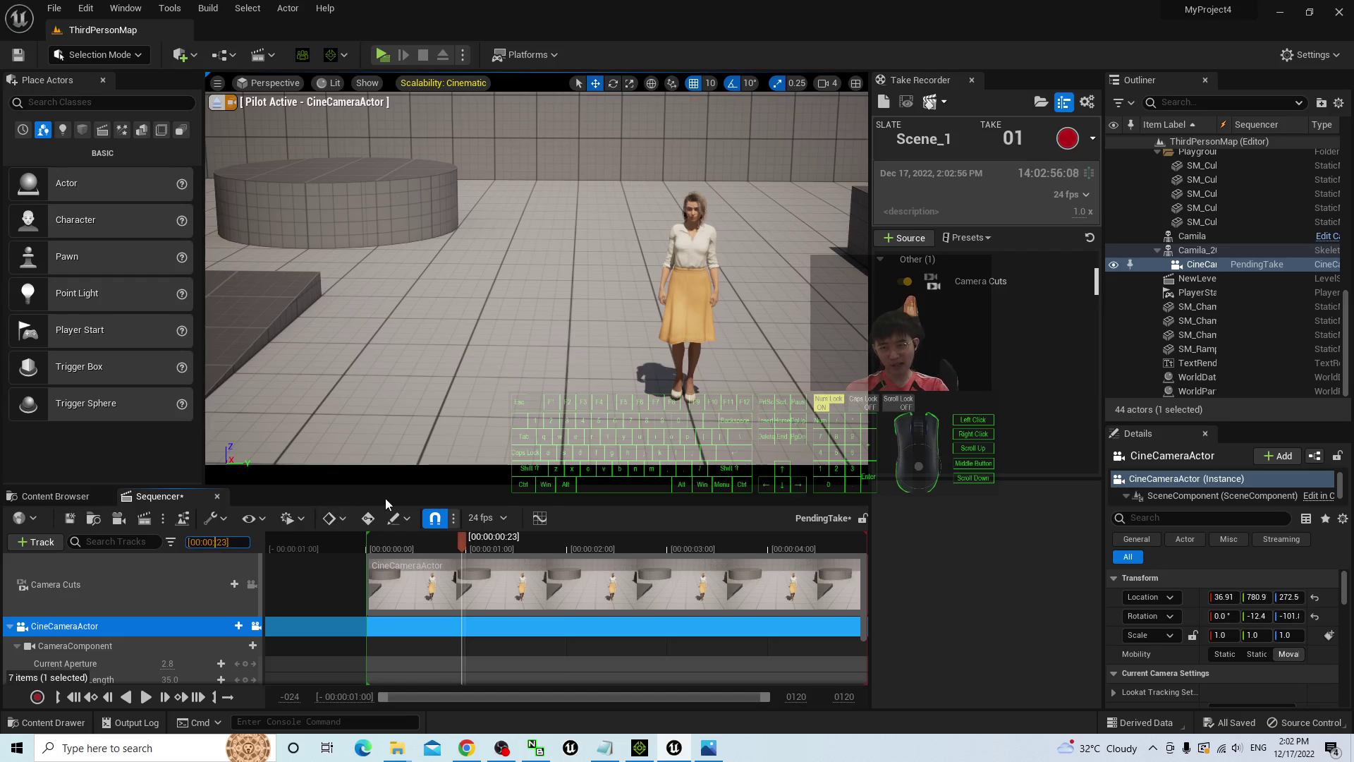
{"action": "key", "text": "Return"}
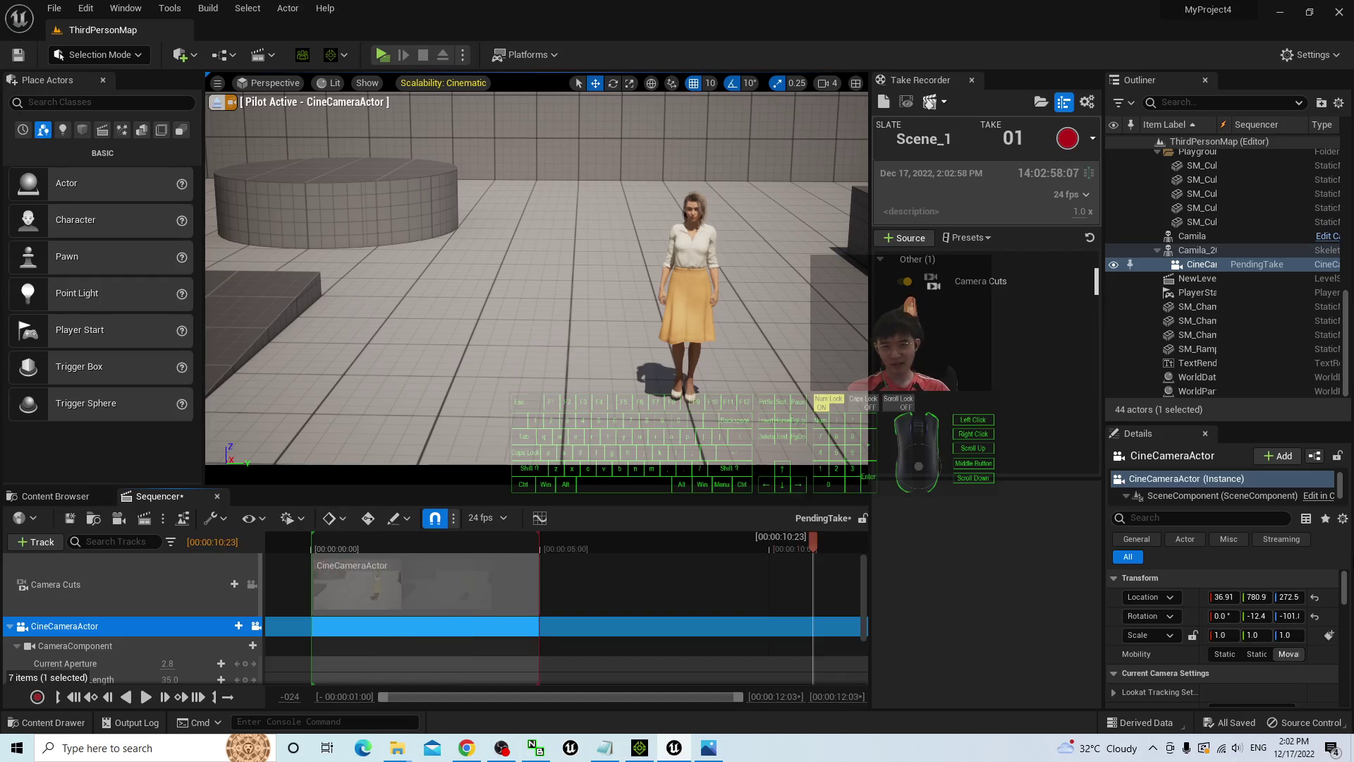
{"action": "left_click_drag", "start_coordinate": [539, 543], "coordinate": [807, 538]}
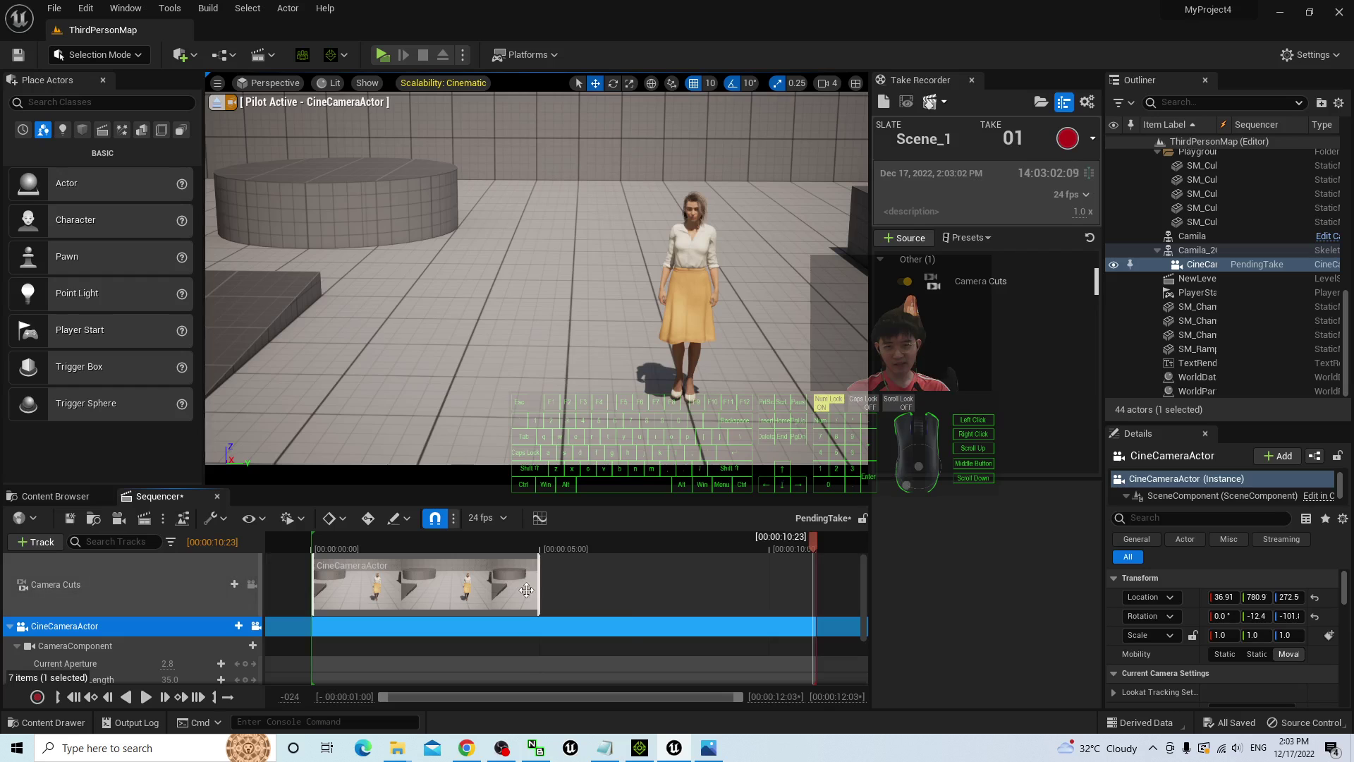
{"action": "left_click_drag", "start_coordinate": [540, 589], "coordinate": [813, 588]}
- Render the PendingTake sequence to an AVI in the Desktop video folder and stop the capture partway
{"action": "left_click", "coordinate": [144, 521]}
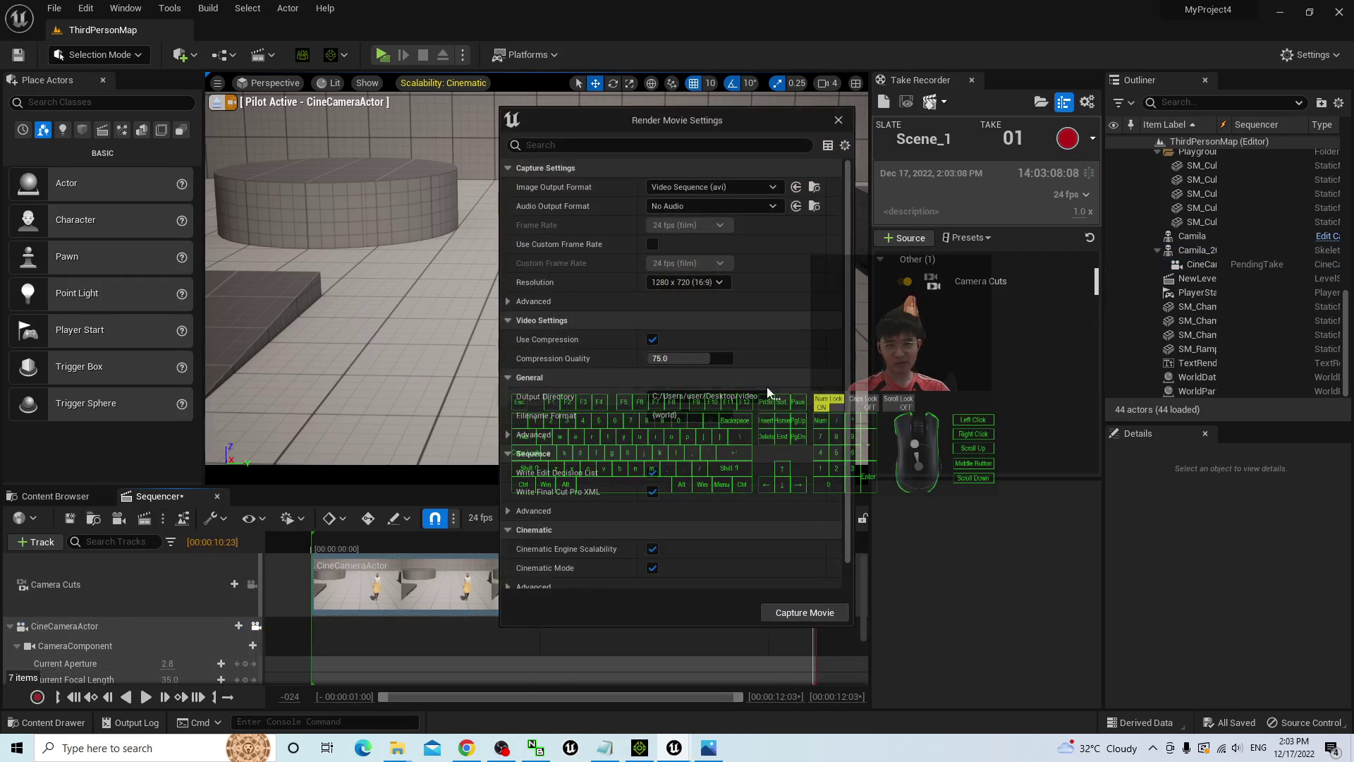
{"action": "left_click", "coordinate": [800, 613]}
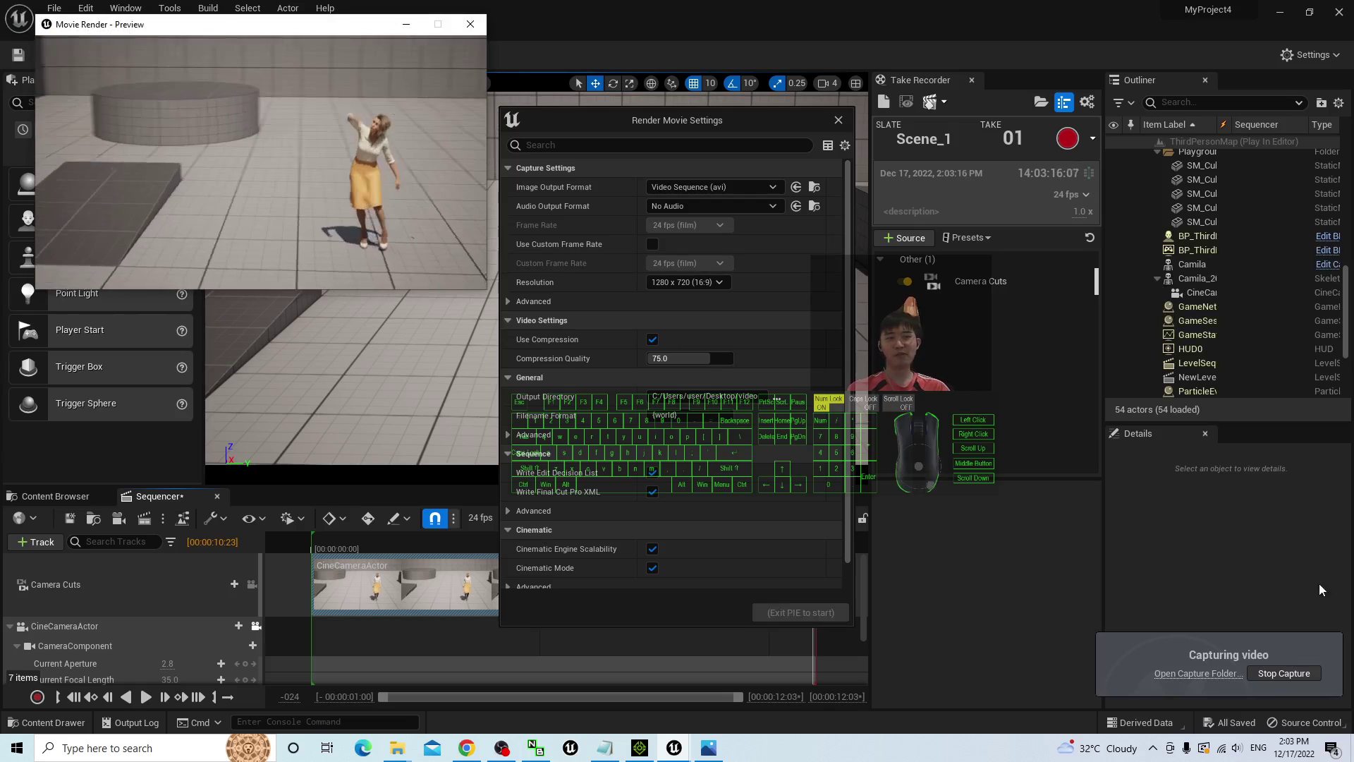
{"action": "left_click", "coordinate": [1286, 673]}
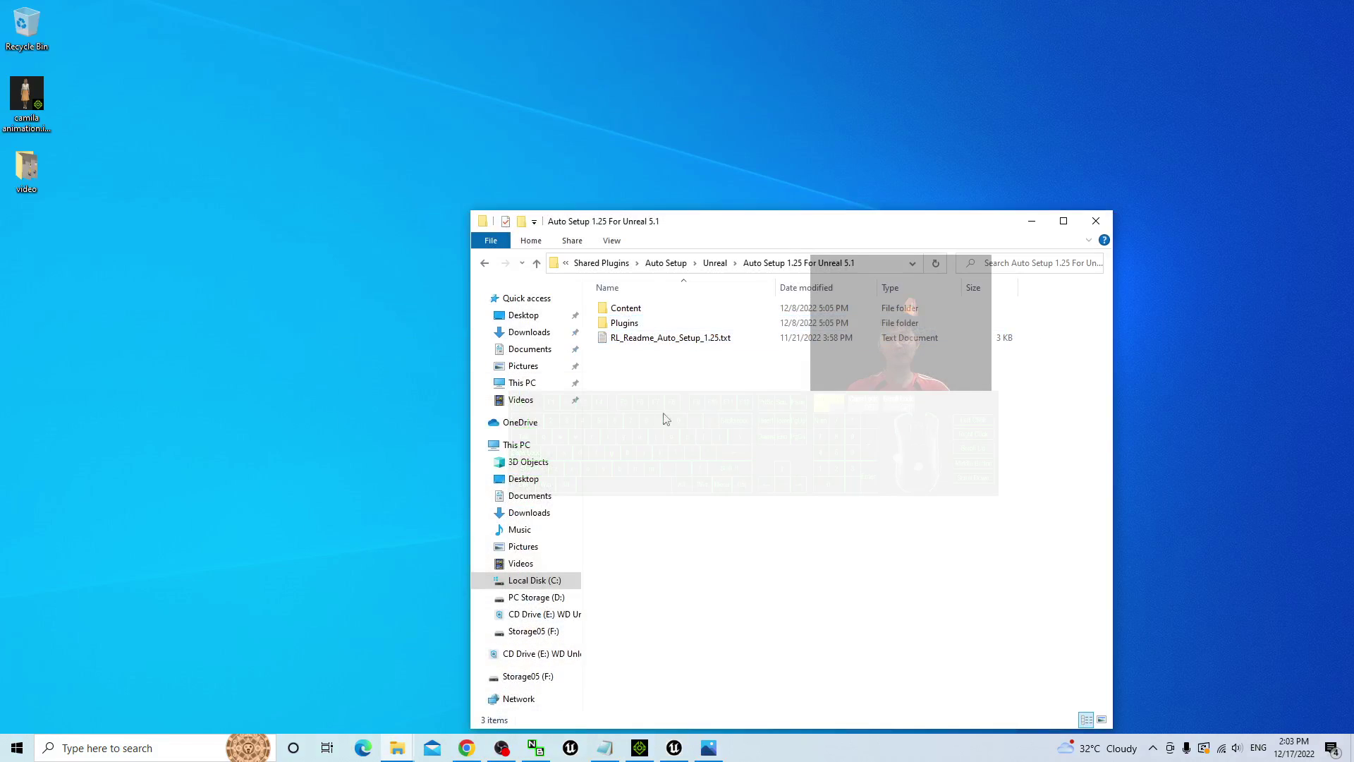
- Open the video folder on the desktop, start playing ThirdPersonMap.avi and move the folder window clear of the player
{"action": "double_click", "coordinate": [26, 169]}
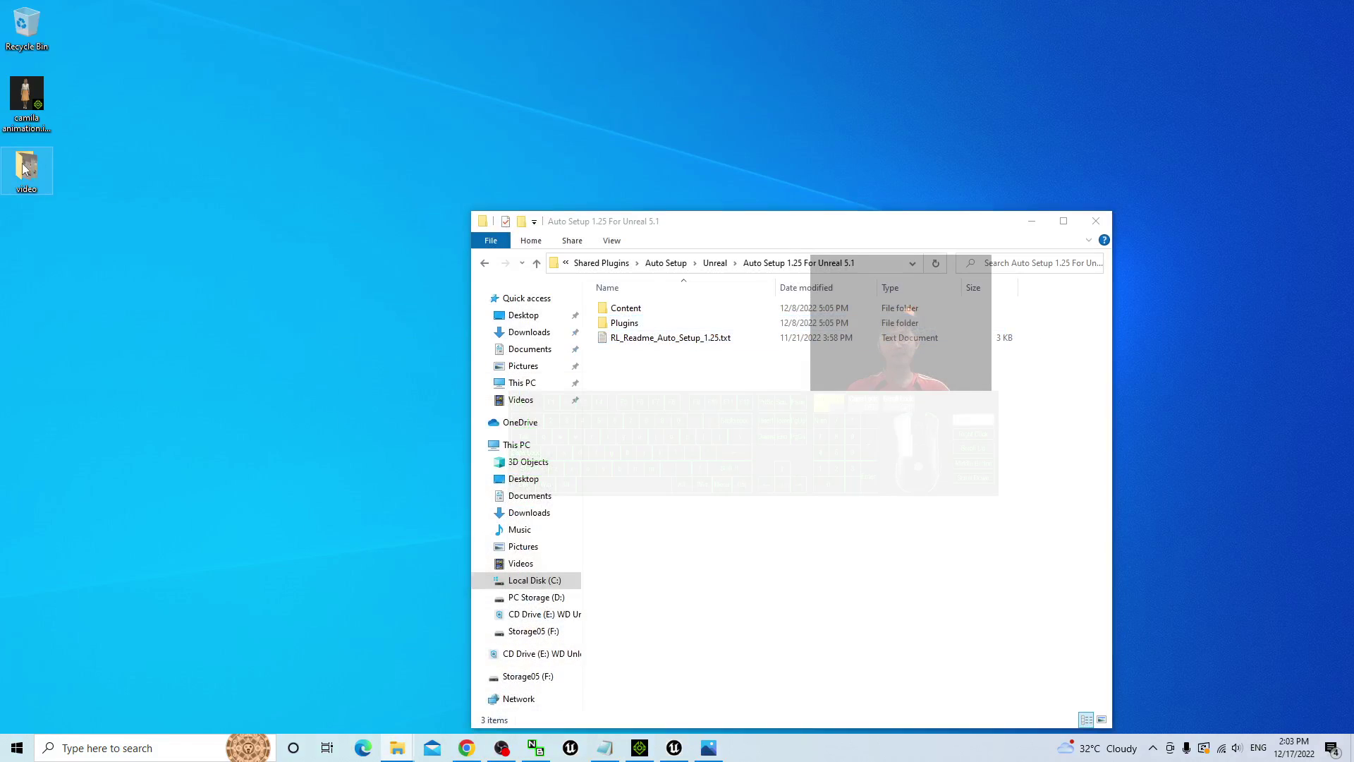
{"action": "left_click", "coordinate": [735, 123]}
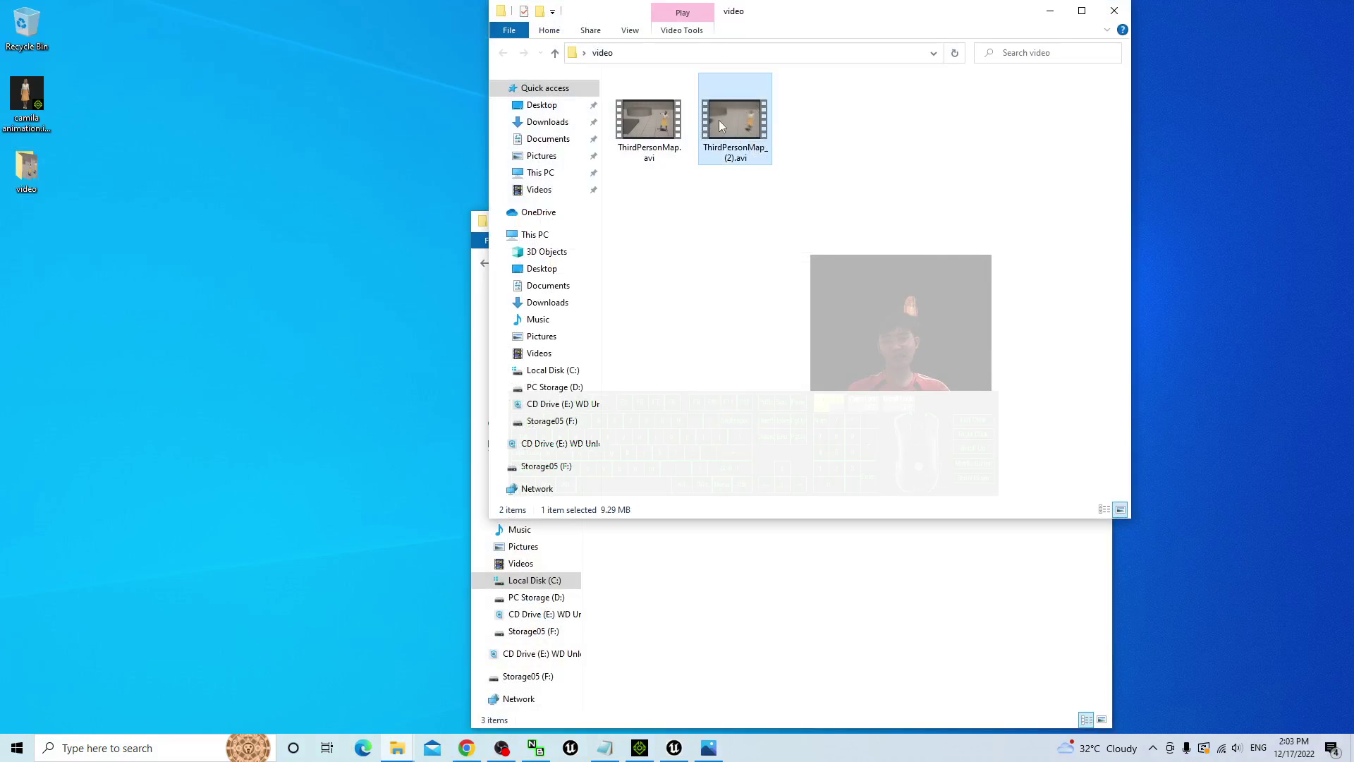
{"action": "key", "text": "Left"}
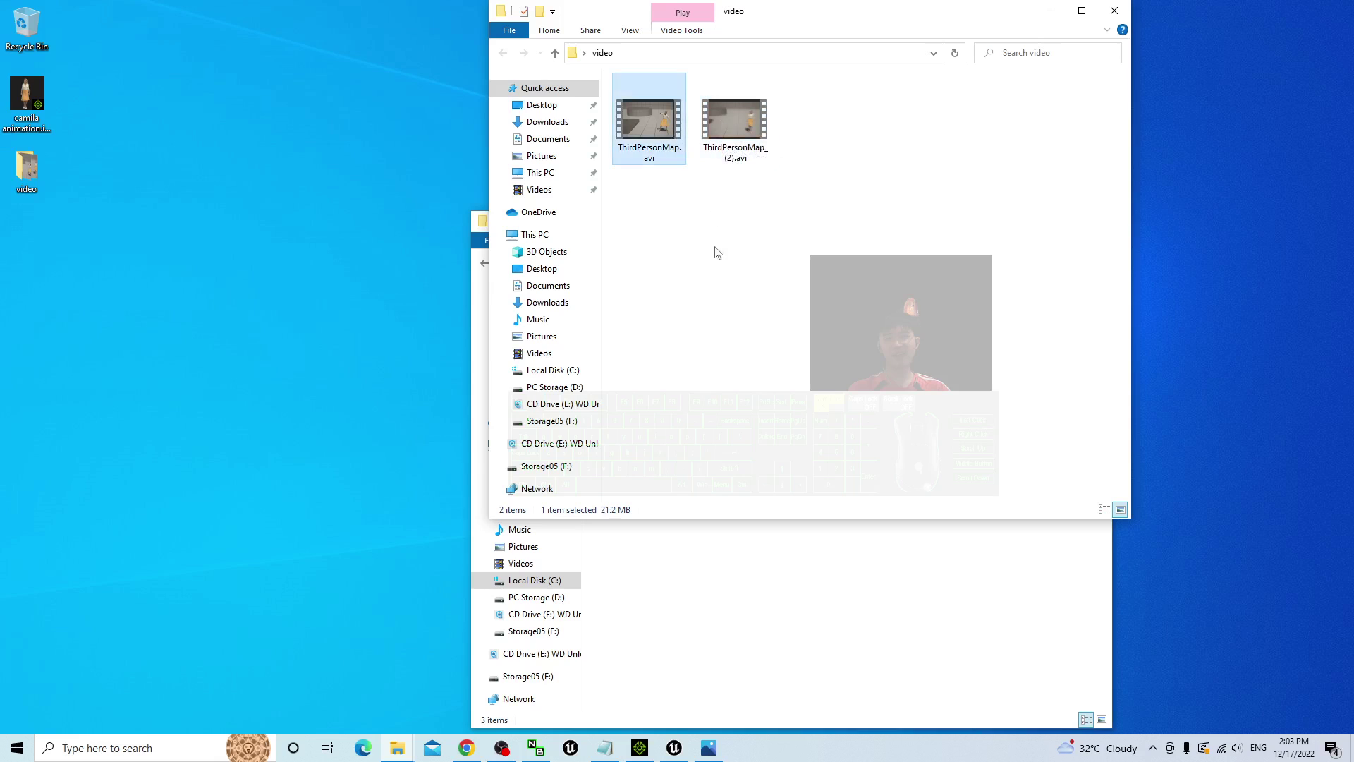
{"action": "double_click", "coordinate": [649, 124]}
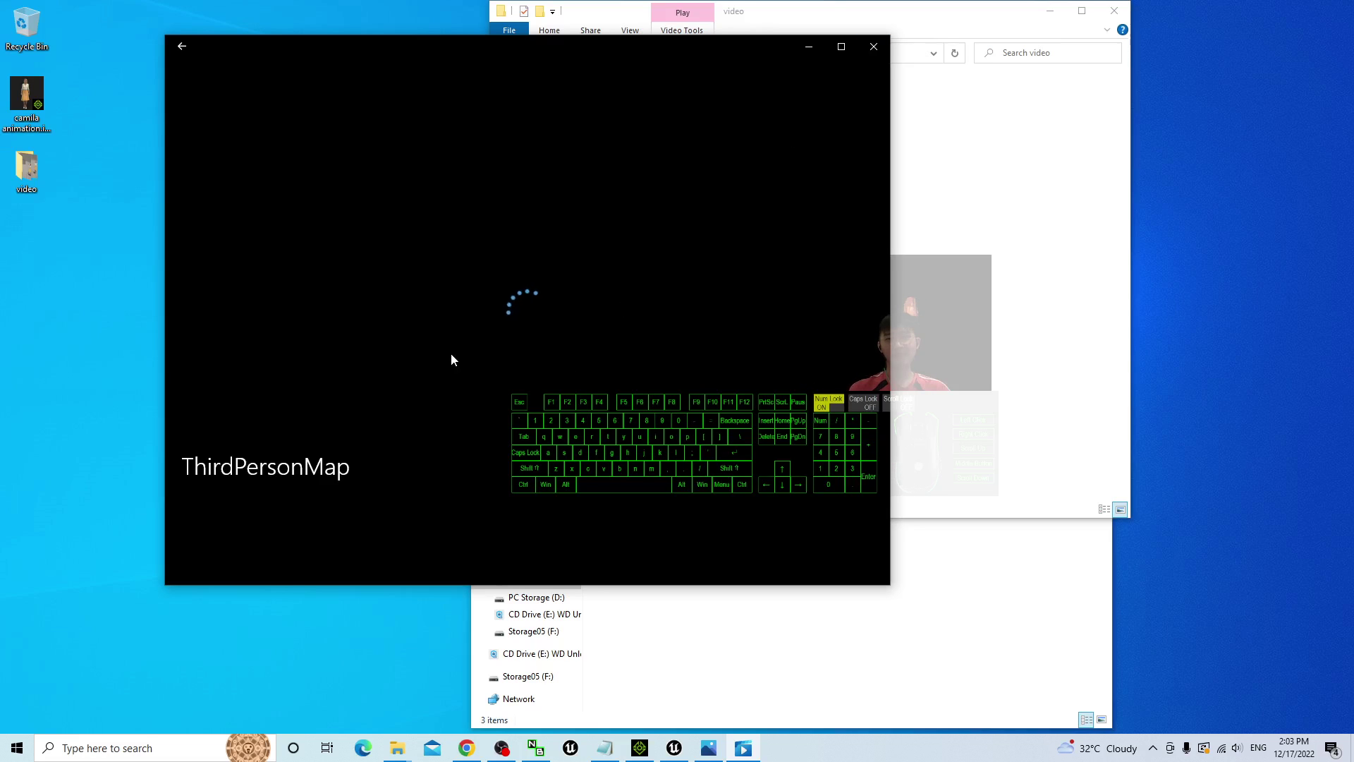
{"action": "left_click", "coordinate": [1031, 302]}
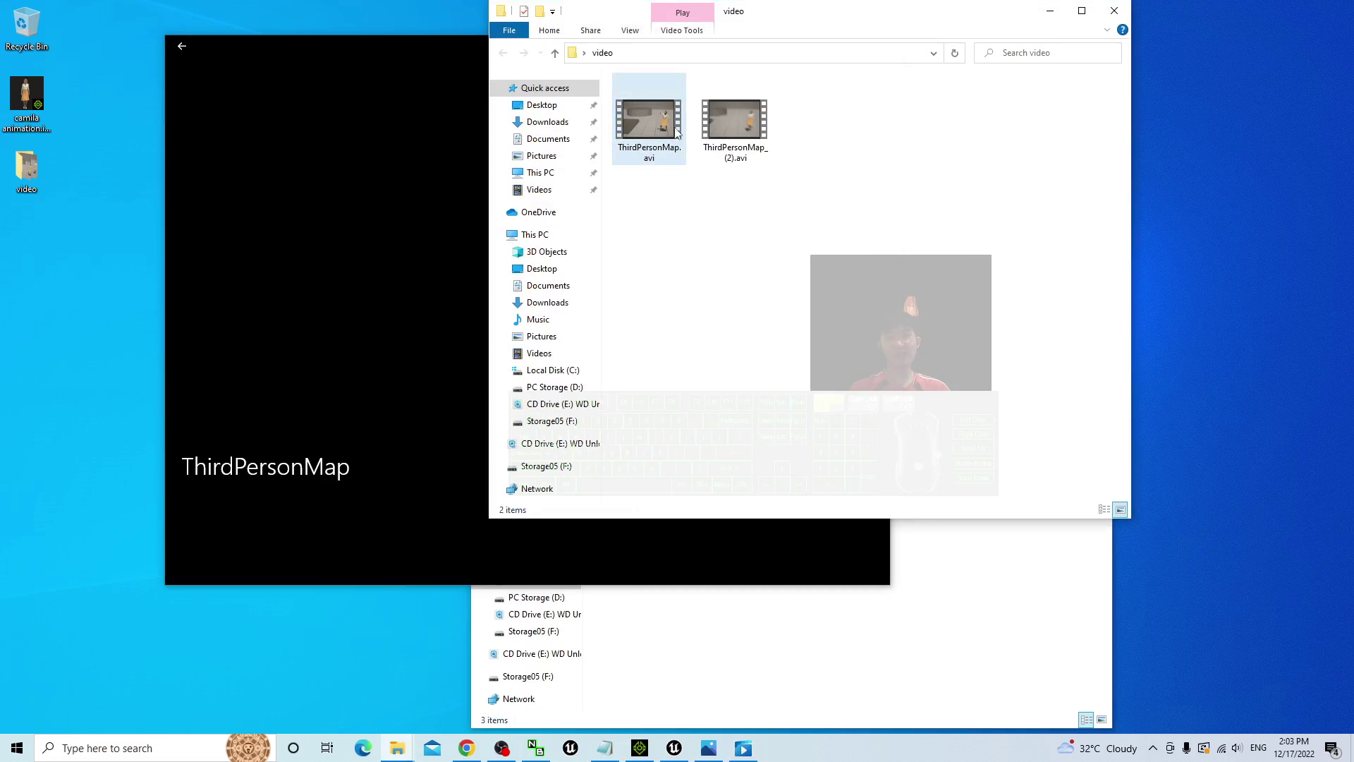
{"action": "left_click", "coordinate": [417, 46]}
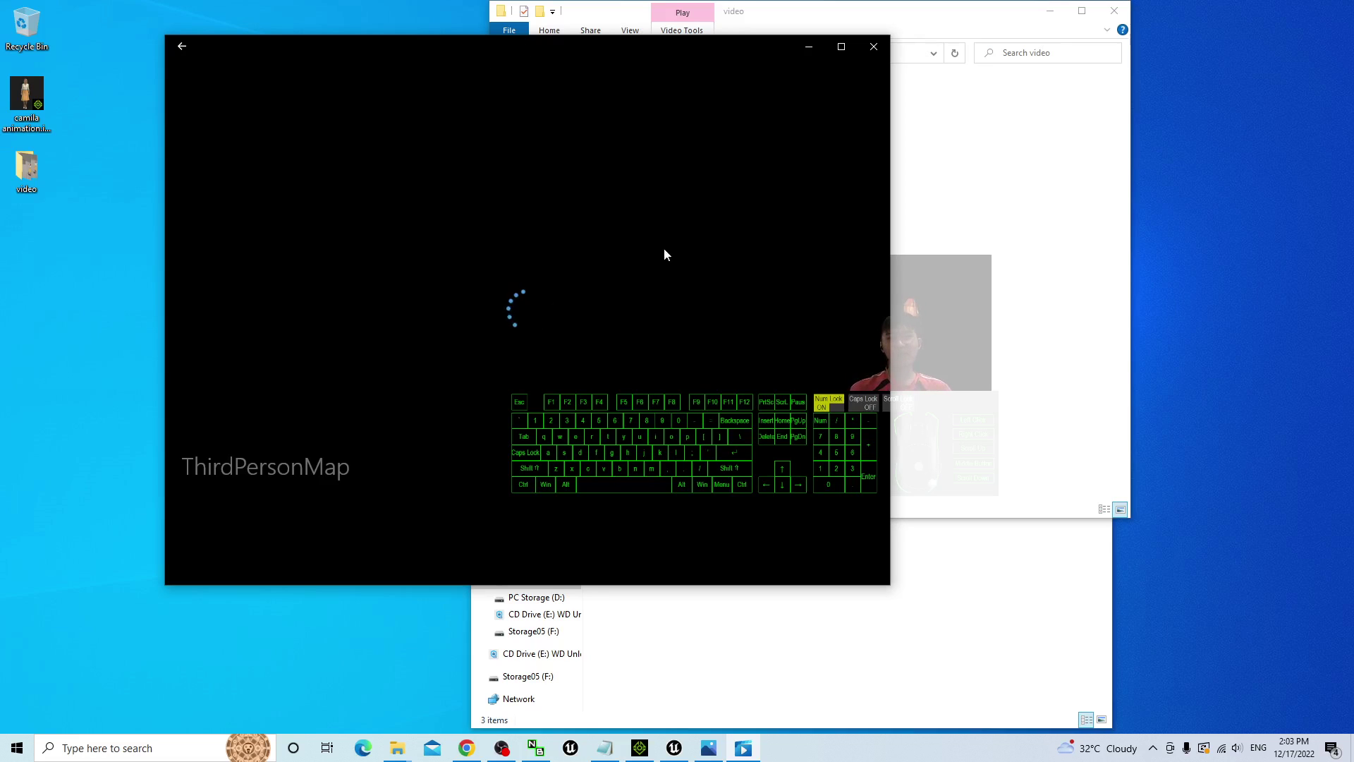
{"action": "left_click", "coordinate": [1028, 266]}
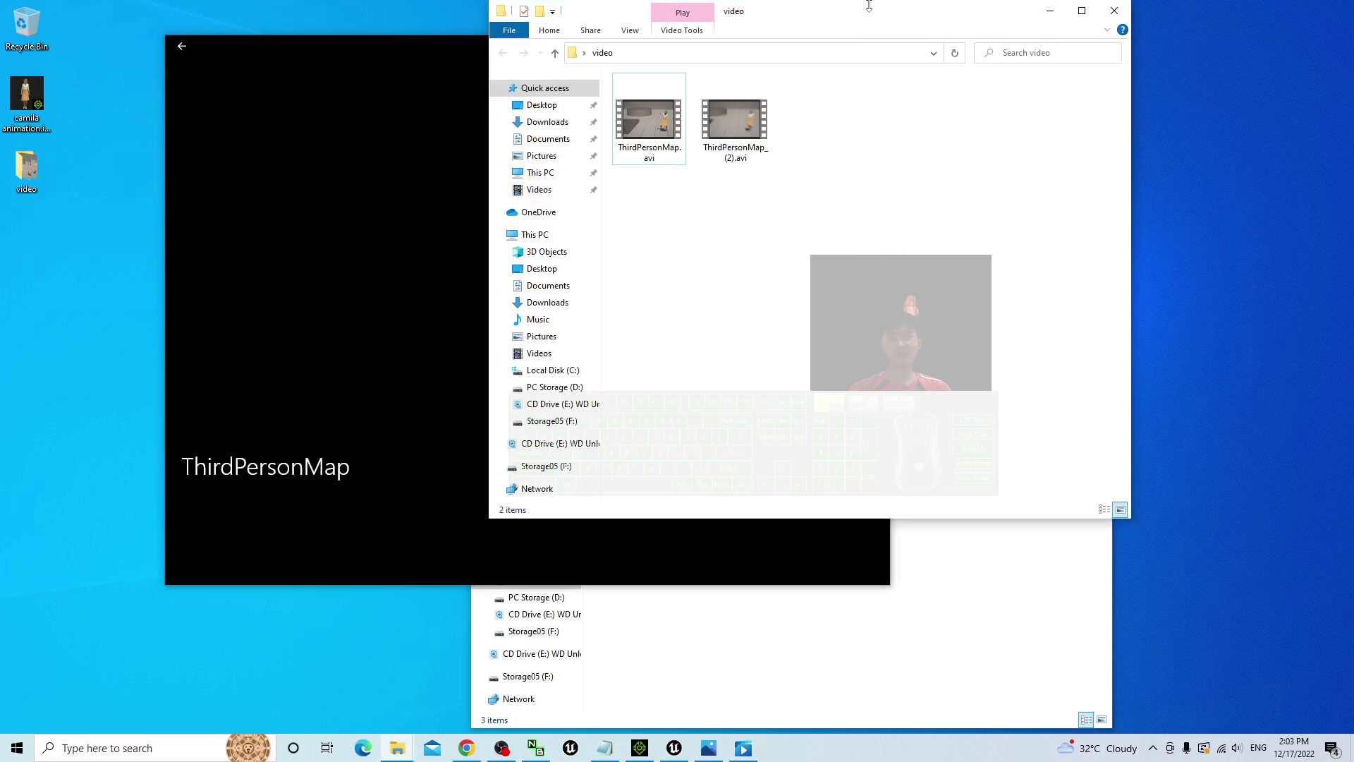
{"action": "left_click_drag", "start_coordinate": [866, 14], "coordinate": [1058, 100]}
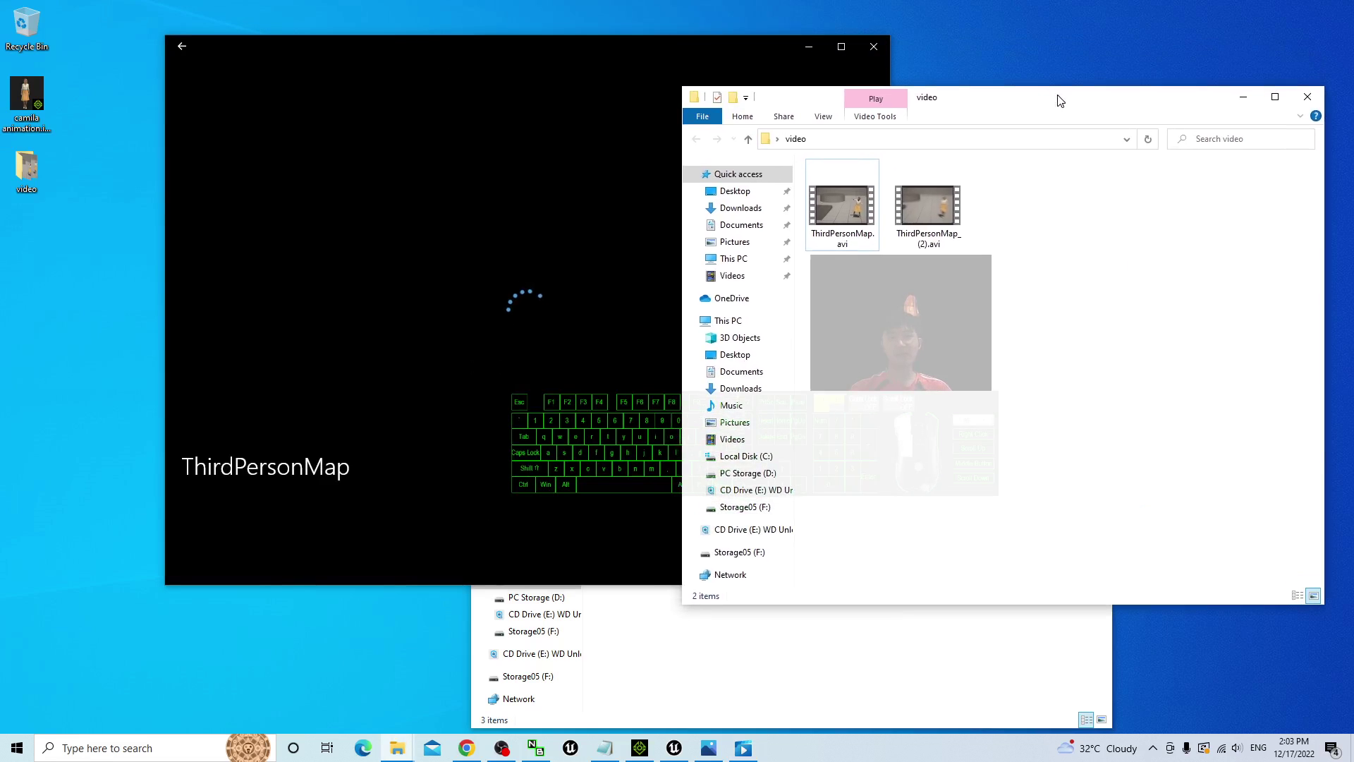
- Watch the rendered ThirdPersonMap video in full screen, leave full screen and close the player
{"action": "double_click", "coordinate": [540, 248]}
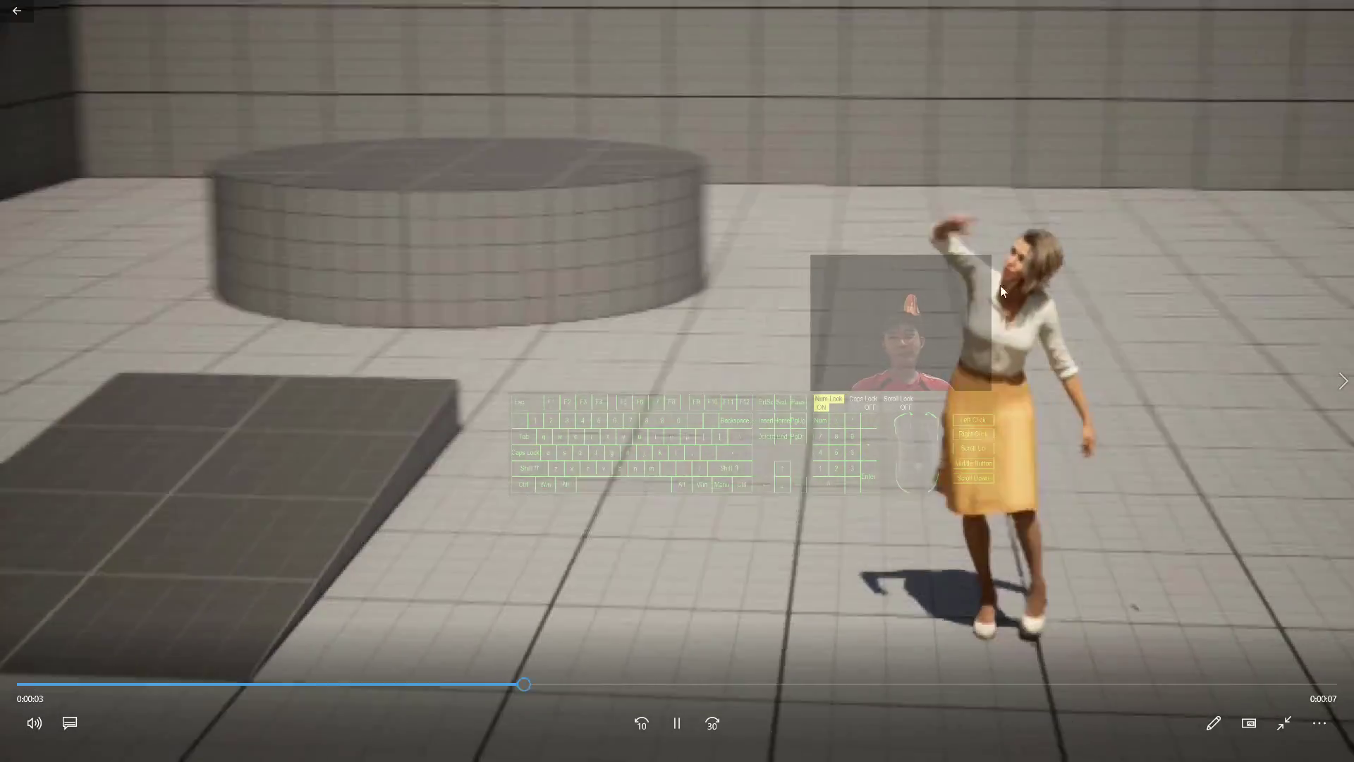
{"action": "double_click", "coordinate": [677, 460]}
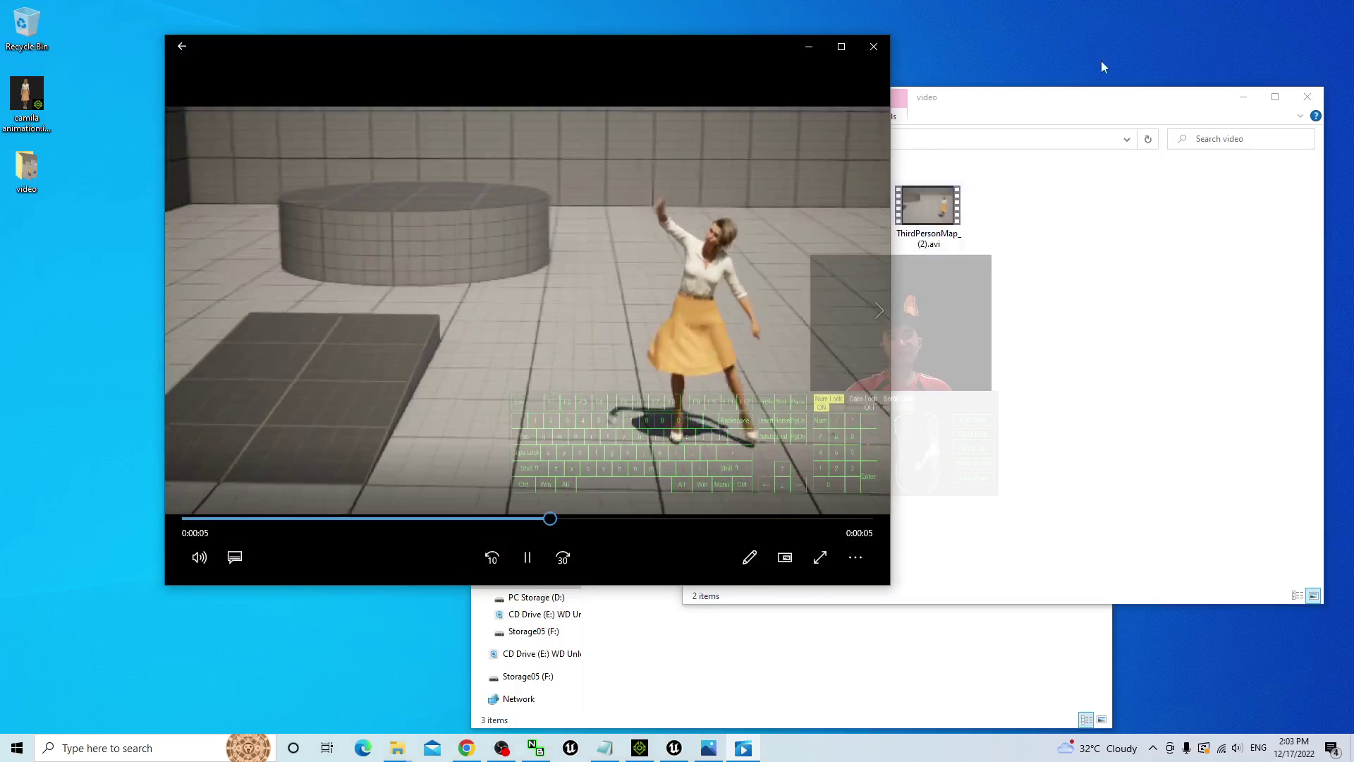
{"action": "left_click", "coordinate": [879, 51]}
- Switch back to Unreal Editor and close the Render Movie Settings
{"action": "left_click", "coordinate": [676, 749]}
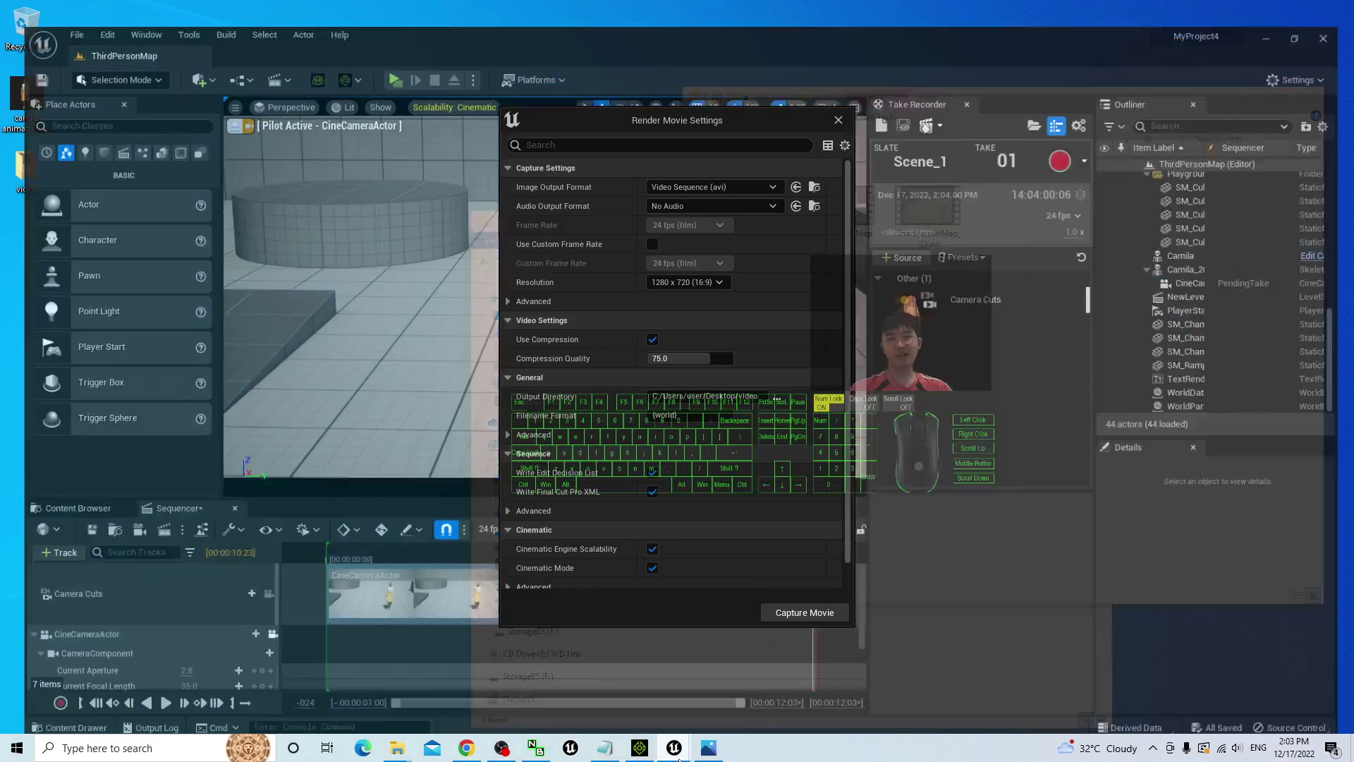
{"action": "left_click", "coordinate": [839, 120]}
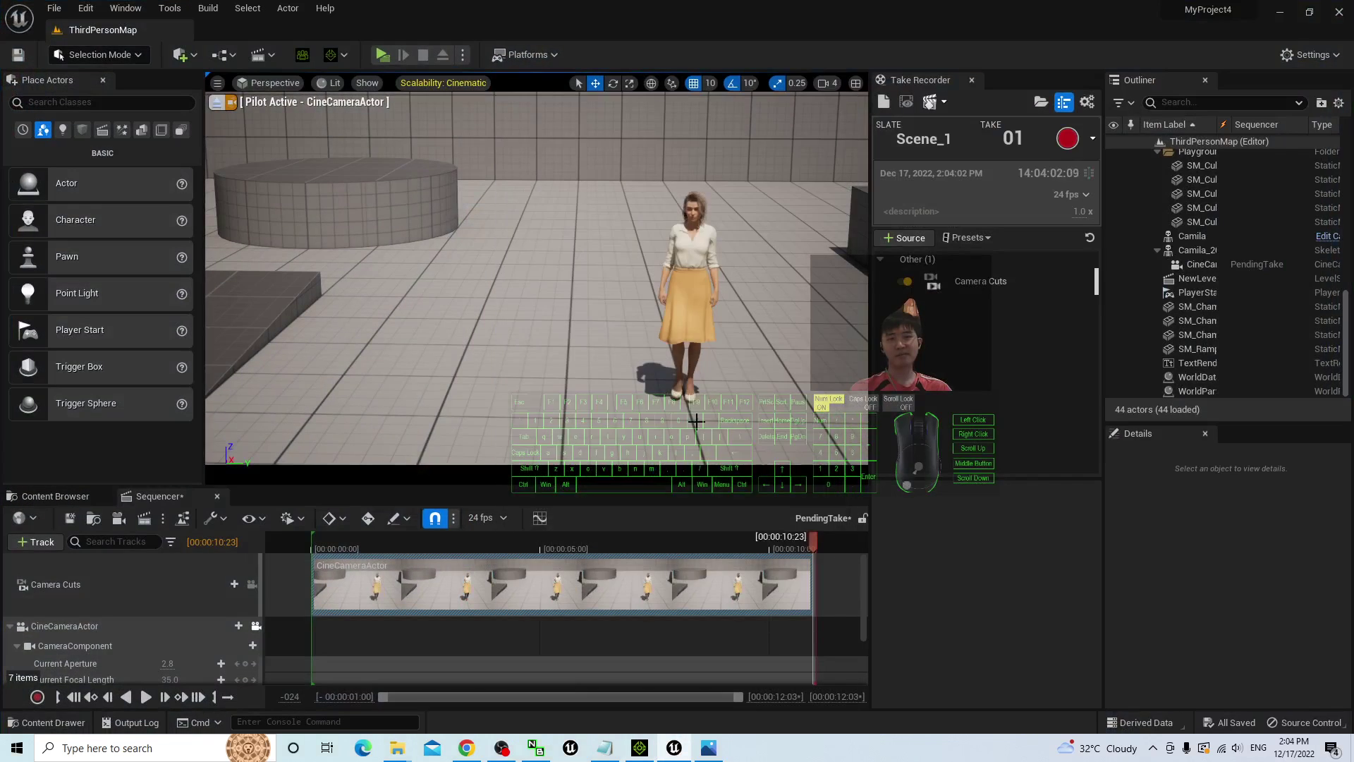
- Reframe the piloted CineCameraActor closer on Camila from about the thighs up, and set its manual focus distance to about 259.4 so she is sharp
{"action": "scroll", "coordinate": [707, 286], "scroll_direction": "down", "scroll_amount": 1}
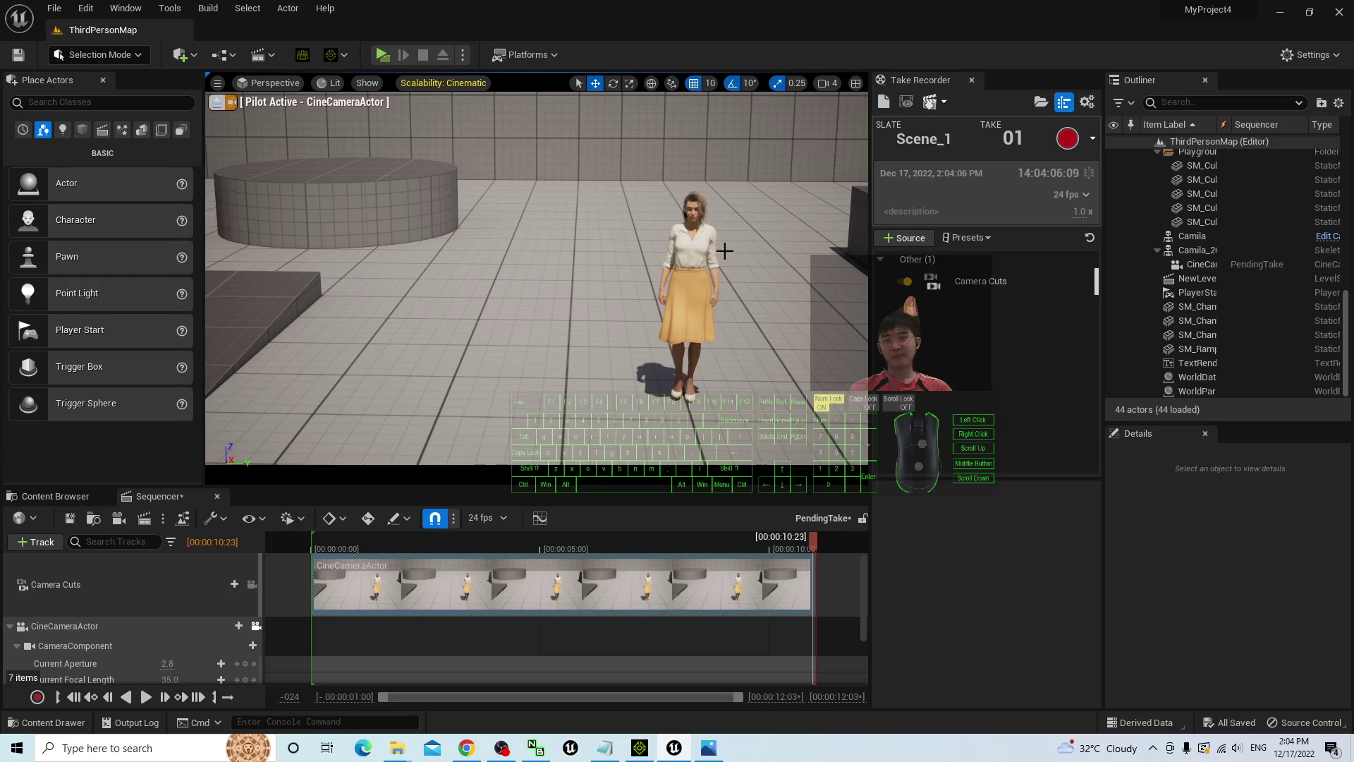
{"action": "scroll", "coordinate": [745, 243], "scroll_direction": "up", "scroll_amount": 3}
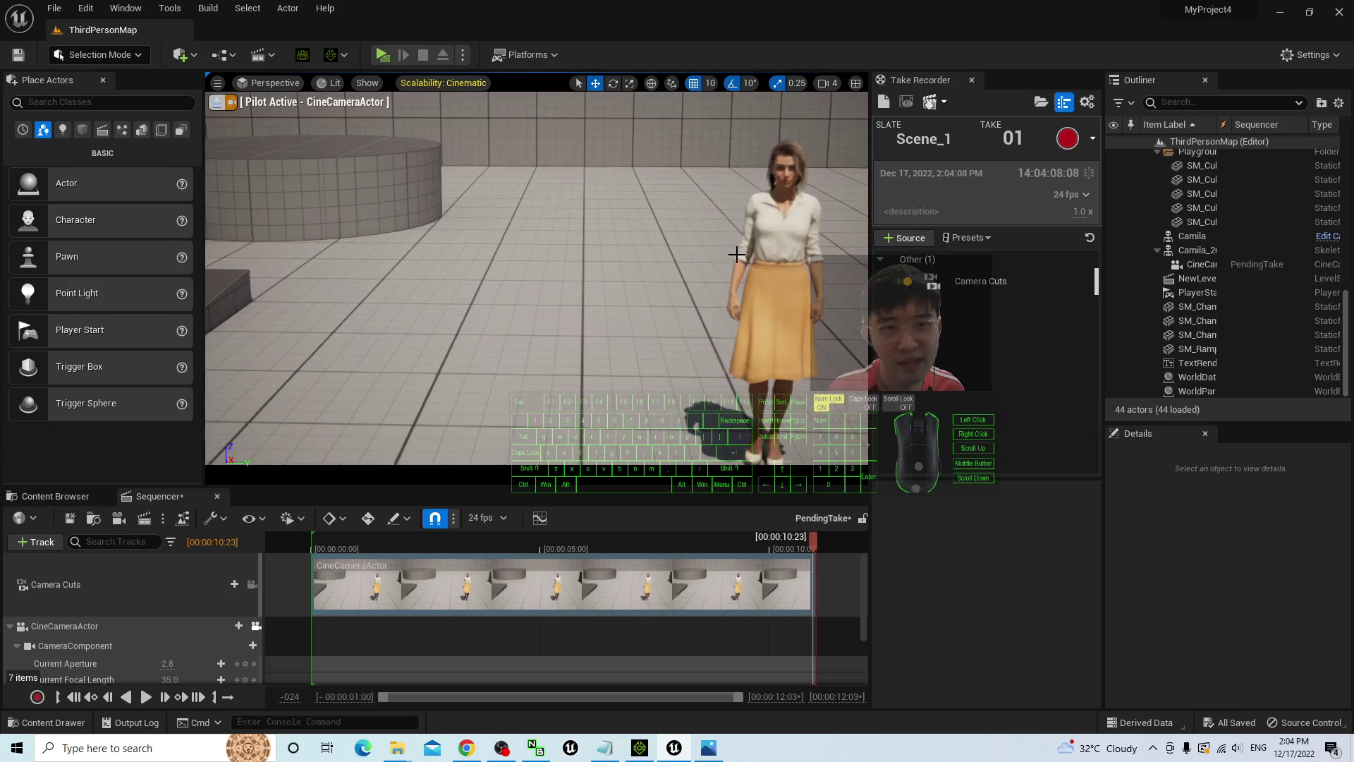
{"action": "scroll", "coordinate": [644, 220], "scroll_direction": "up", "scroll_amount": 5}
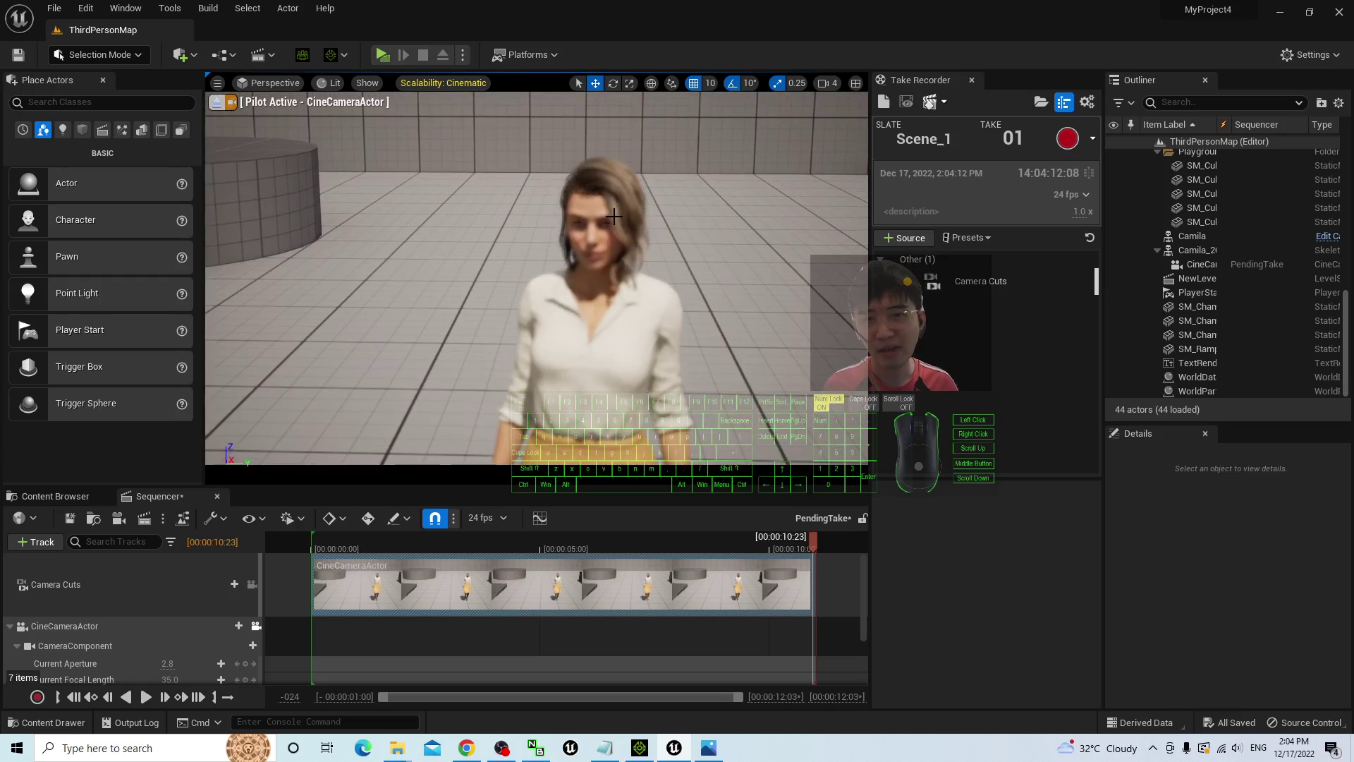
{"action": "scroll", "coordinate": [120, 657], "scroll_direction": "down", "scroll_amount": 2}
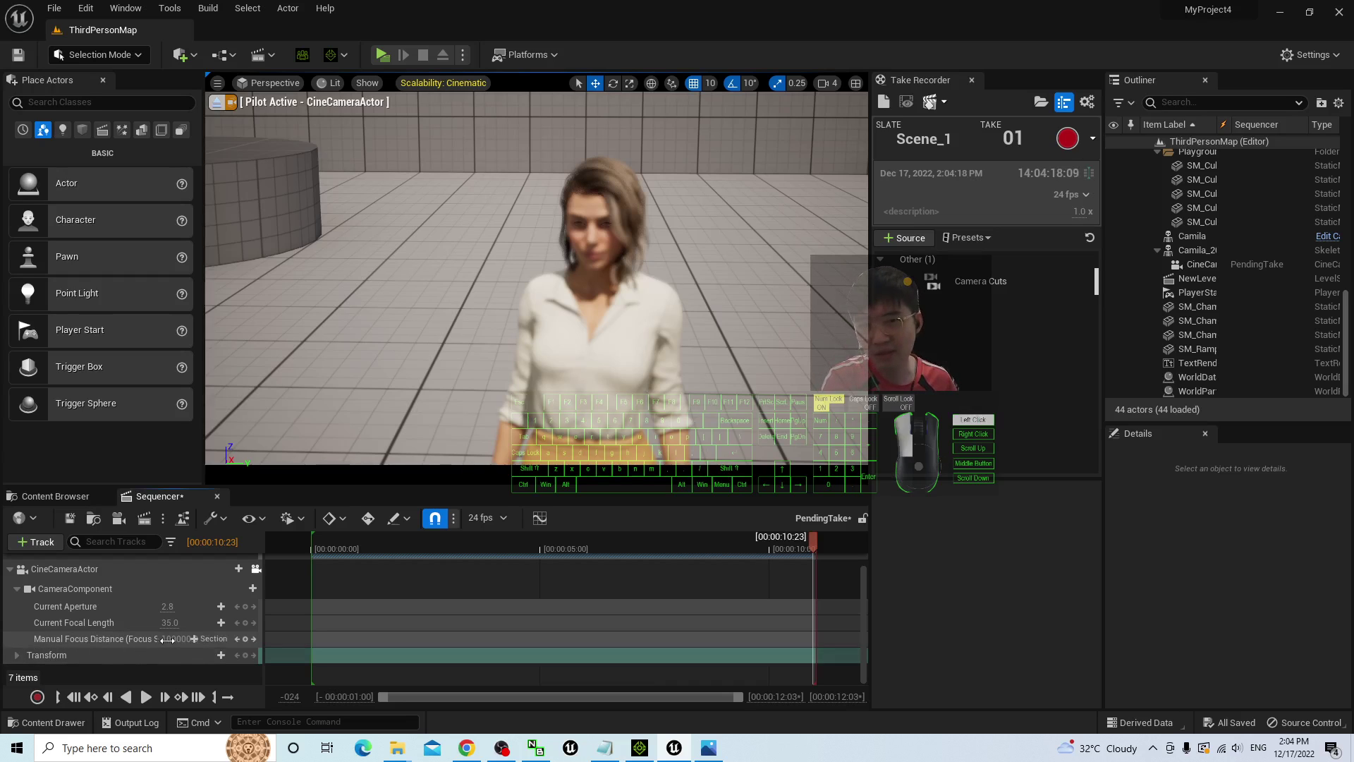
{"action": "mouse_move", "coordinate": [194, 638]}
{"action": "left_mouse_down"}
{"action": "mouse_move", "coordinate": [225, 638]}
{"action": "mouse_move", "coordinate": [169, 638]}
{"action": "mouse_move", "coordinate": [180, 639]}
{"action": "left_mouse_up"}
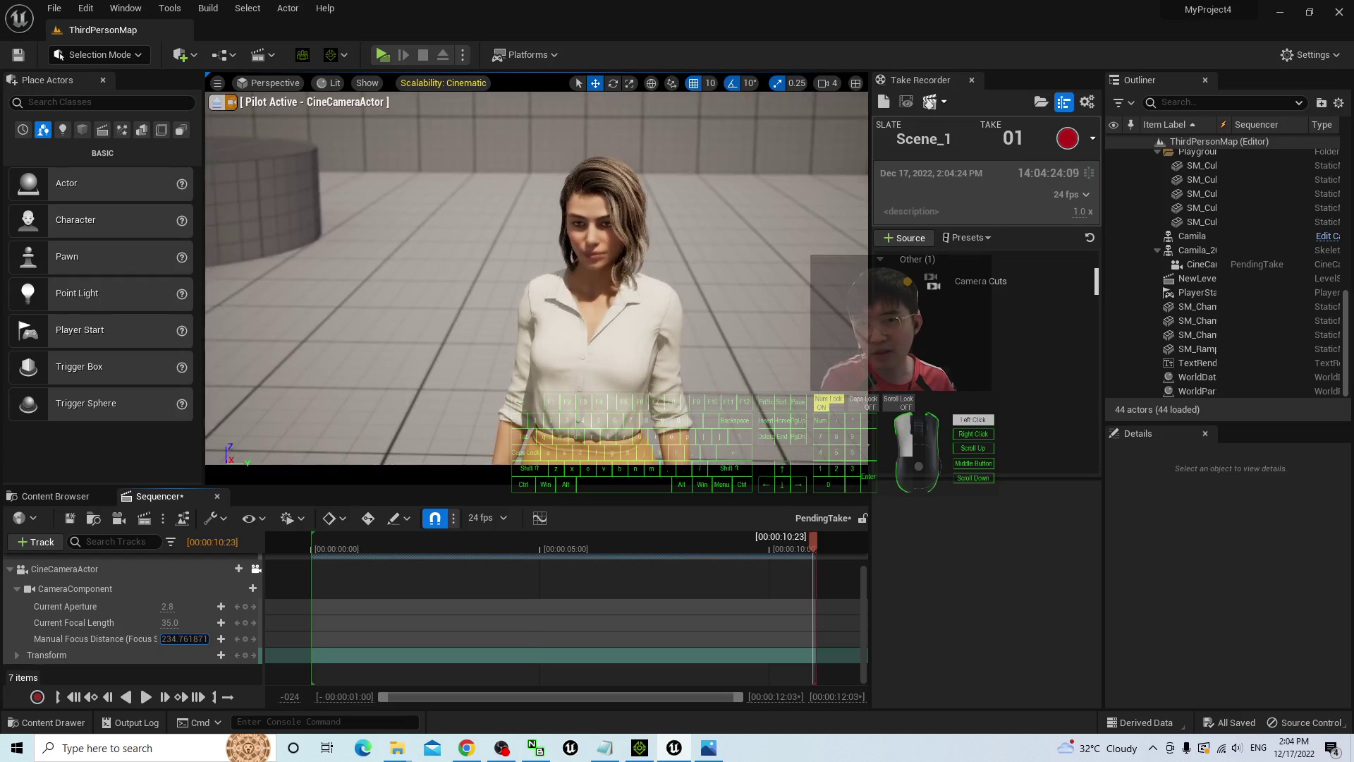
{"action": "middle_click_drag", "start_coordinate": [720, 387], "coordinate": [688, 381]}
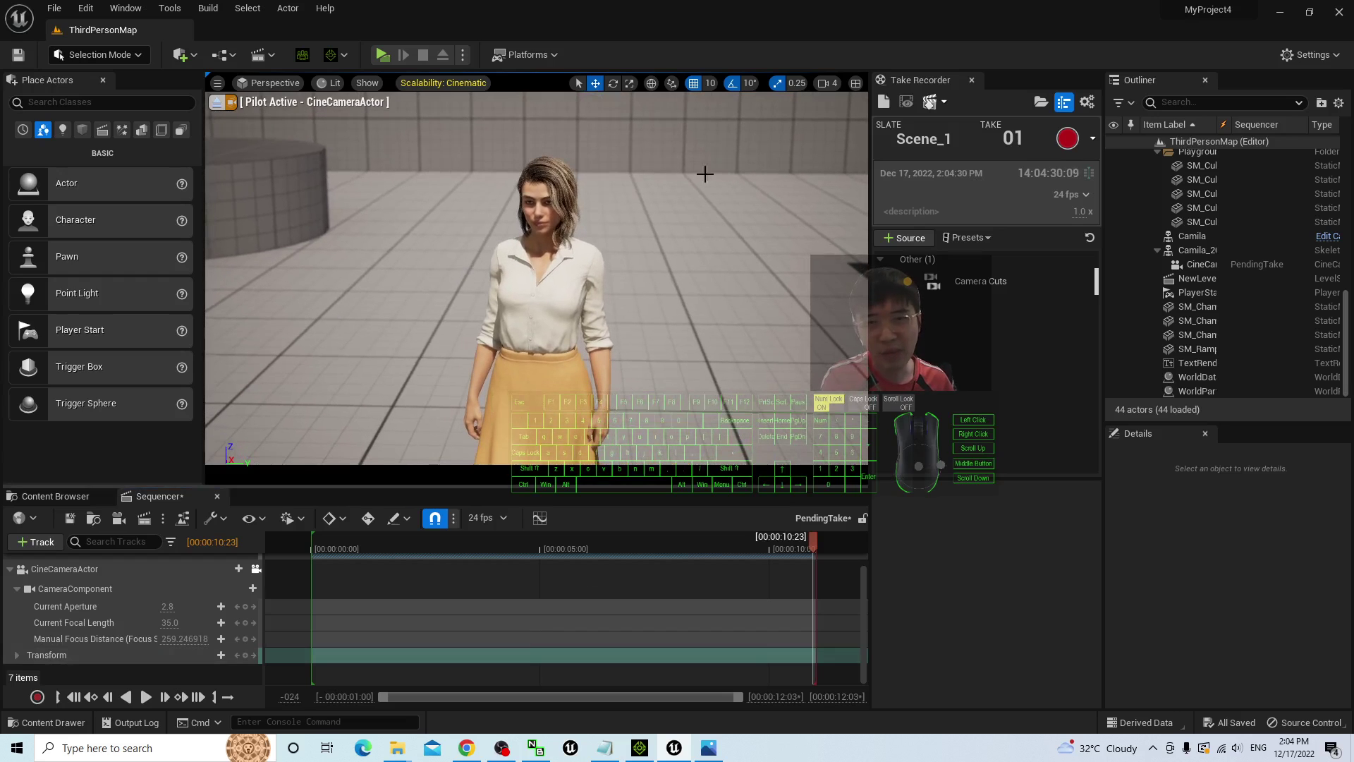
{"action": "left_click_drag", "start_coordinate": [194, 639], "coordinate": [179, 643]}
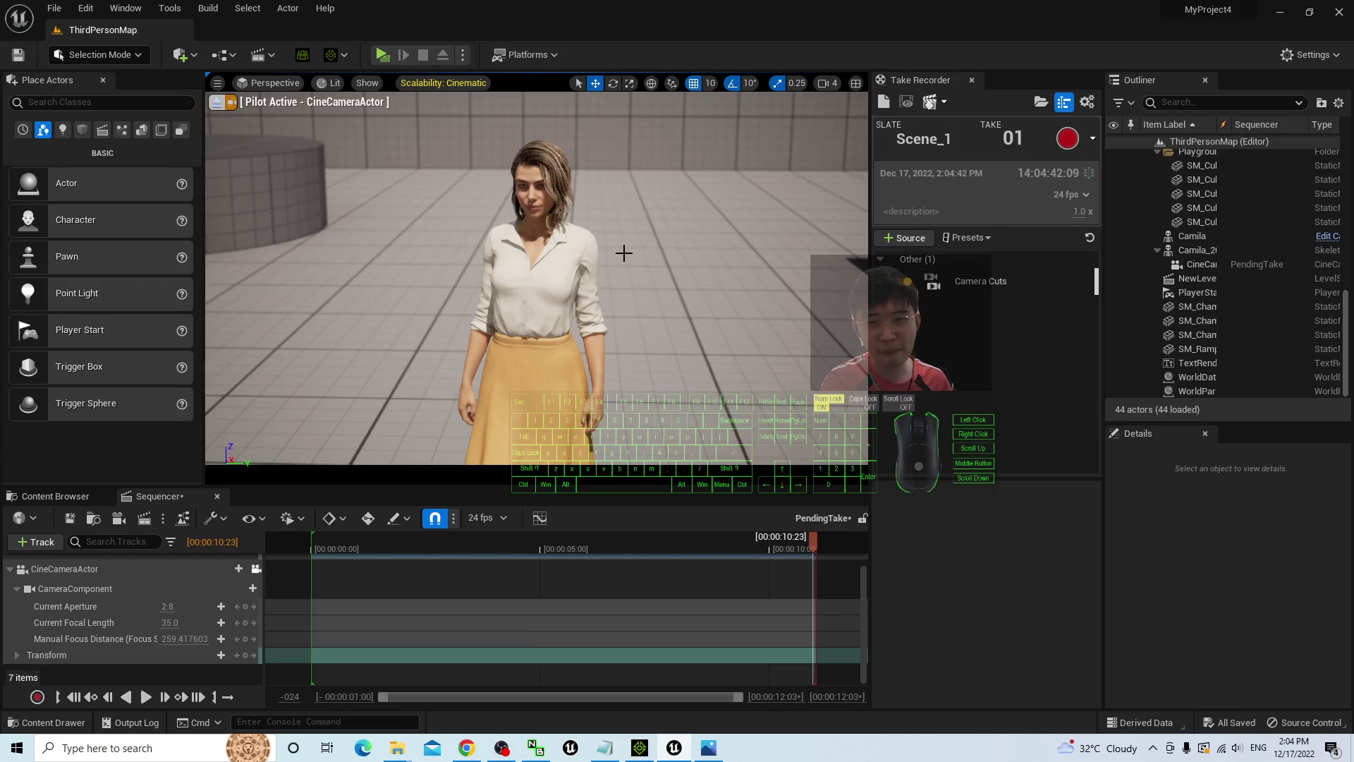
- Render the PendingTake sequence as an AVI at 1920 x 1080 (16:9) and stop the capture partway
{"action": "left_click", "coordinate": [145, 522]}
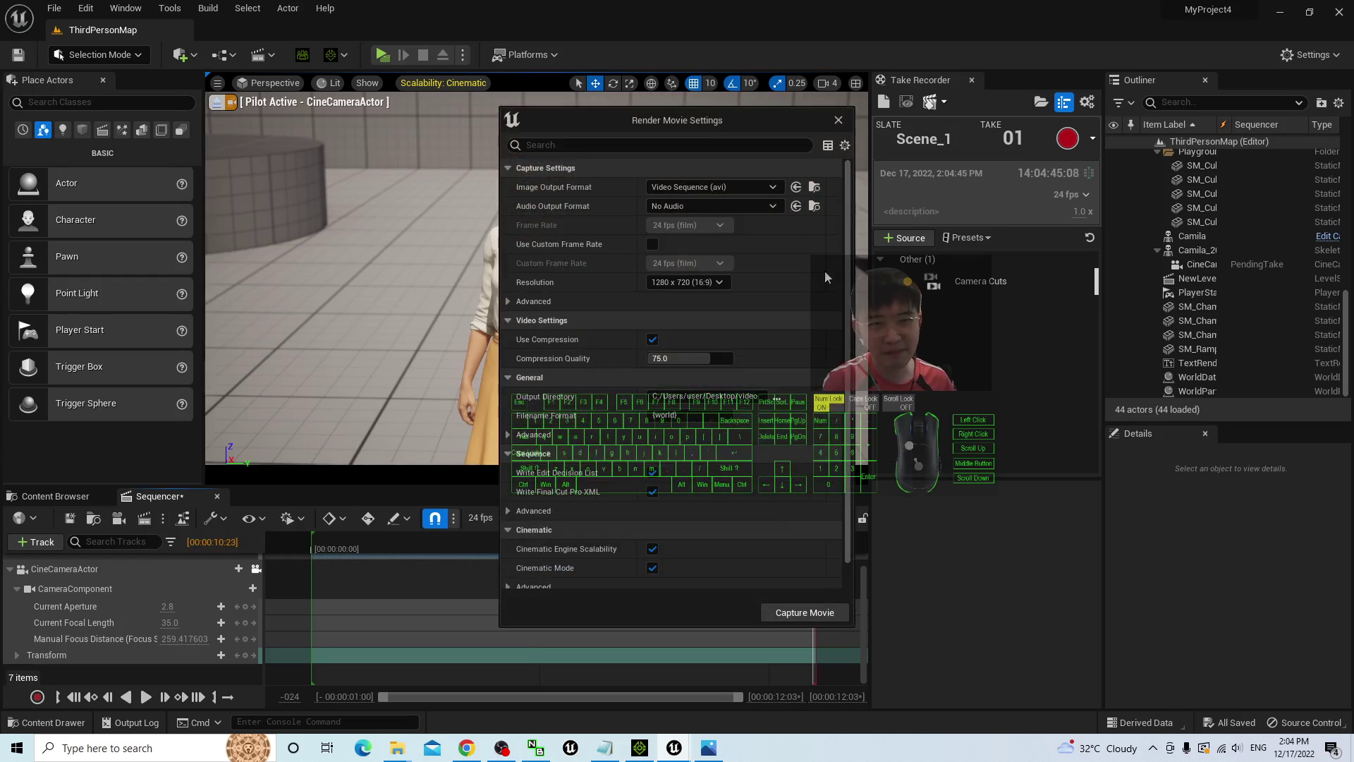
{"action": "left_click", "coordinate": [708, 285]}
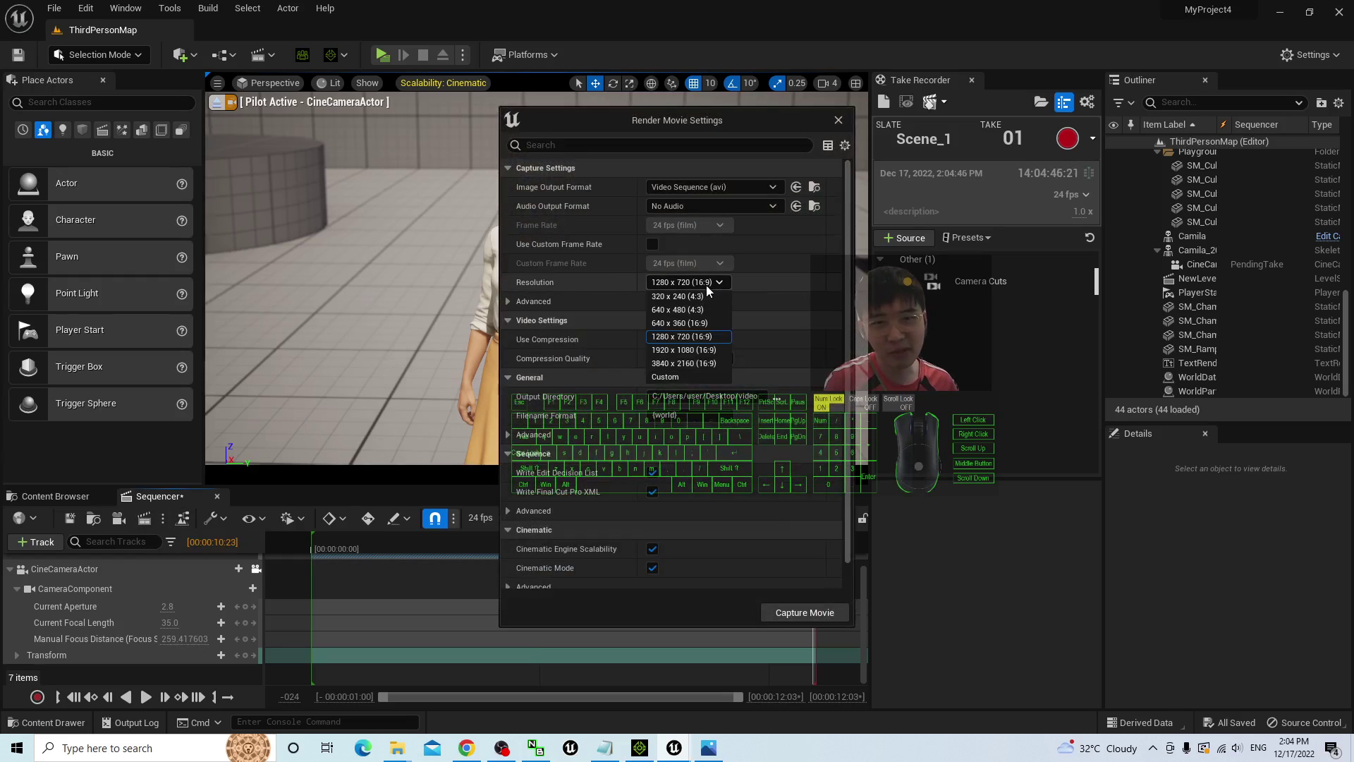
{"action": "left_click", "coordinate": [690, 351]}
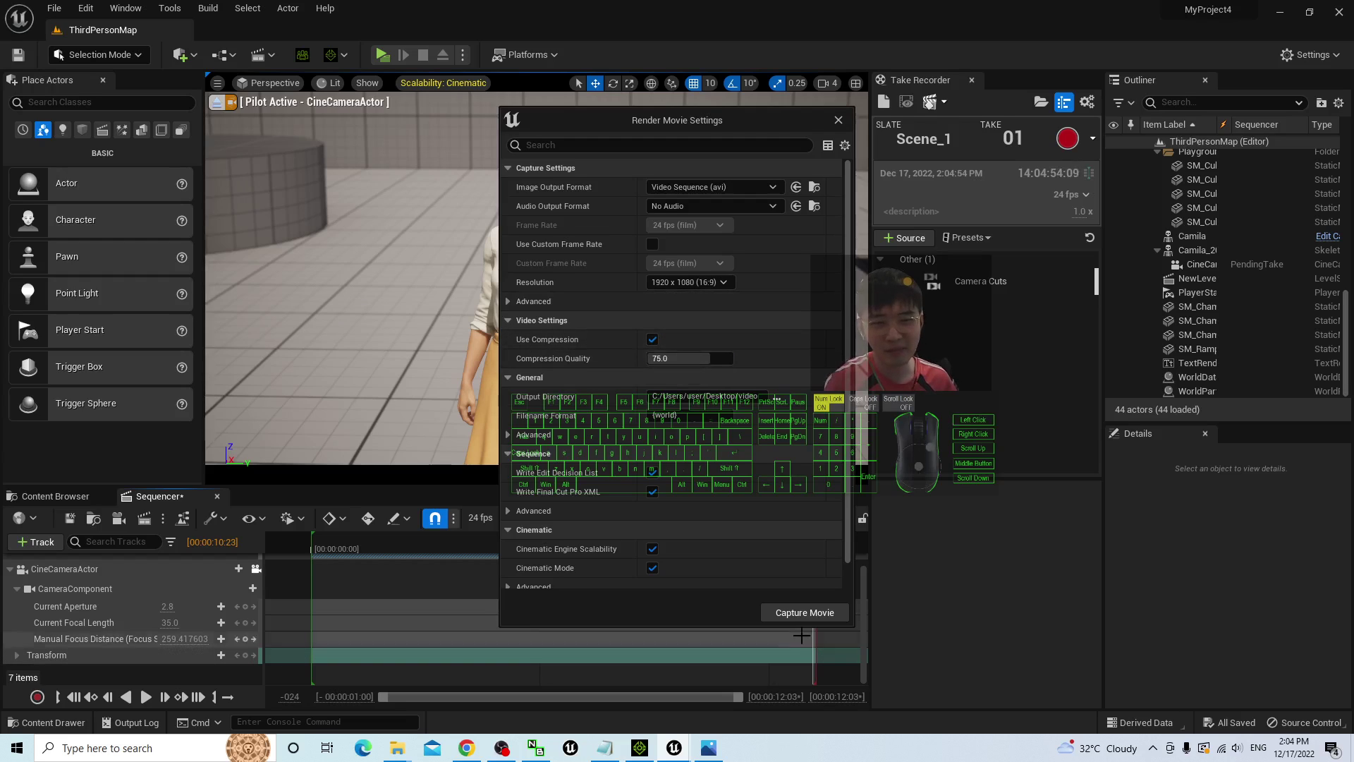
{"action": "left_click", "coordinate": [805, 612]}
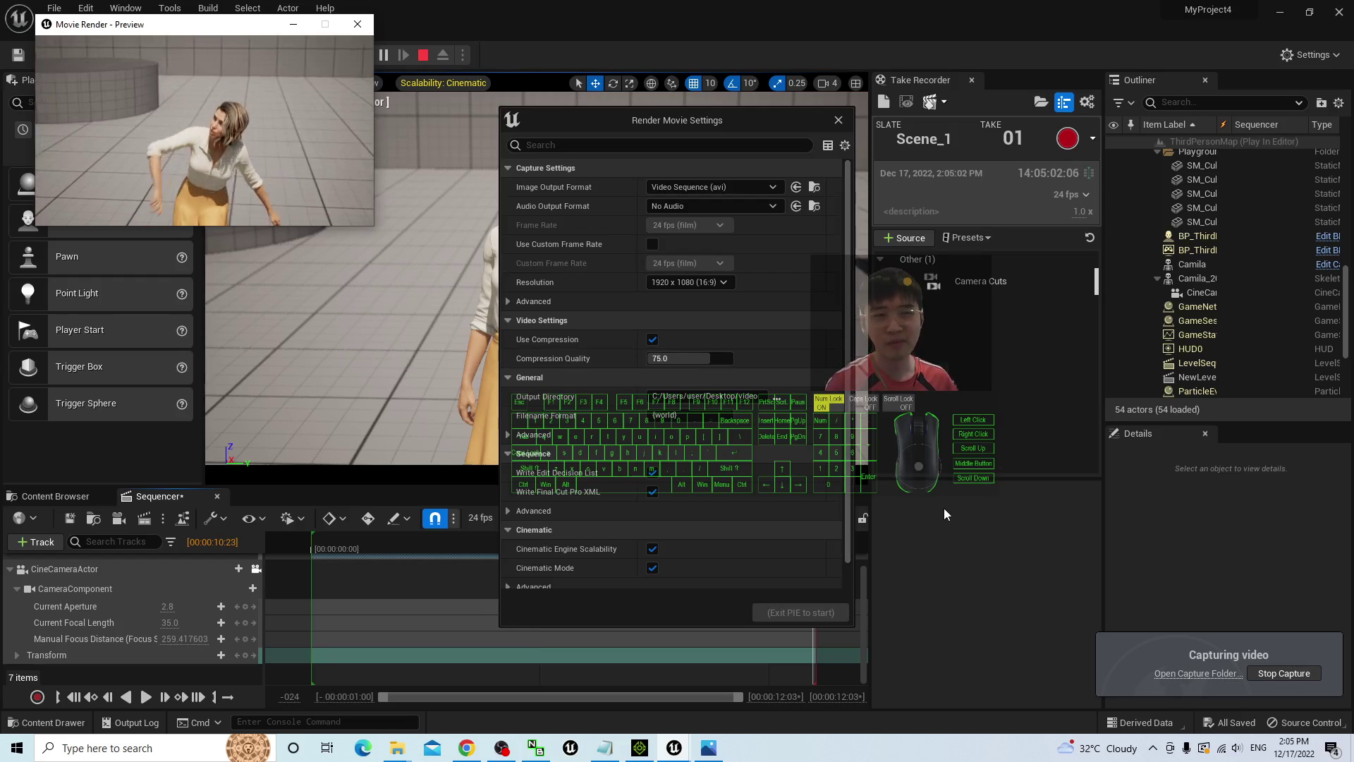
{"action": "left_click", "coordinate": [1281, 674]}
- Bring up the video folder, play ThirdPersonMap_(3).avi and maximize the player
{"action": "mouse_move", "coordinate": [397, 748]}
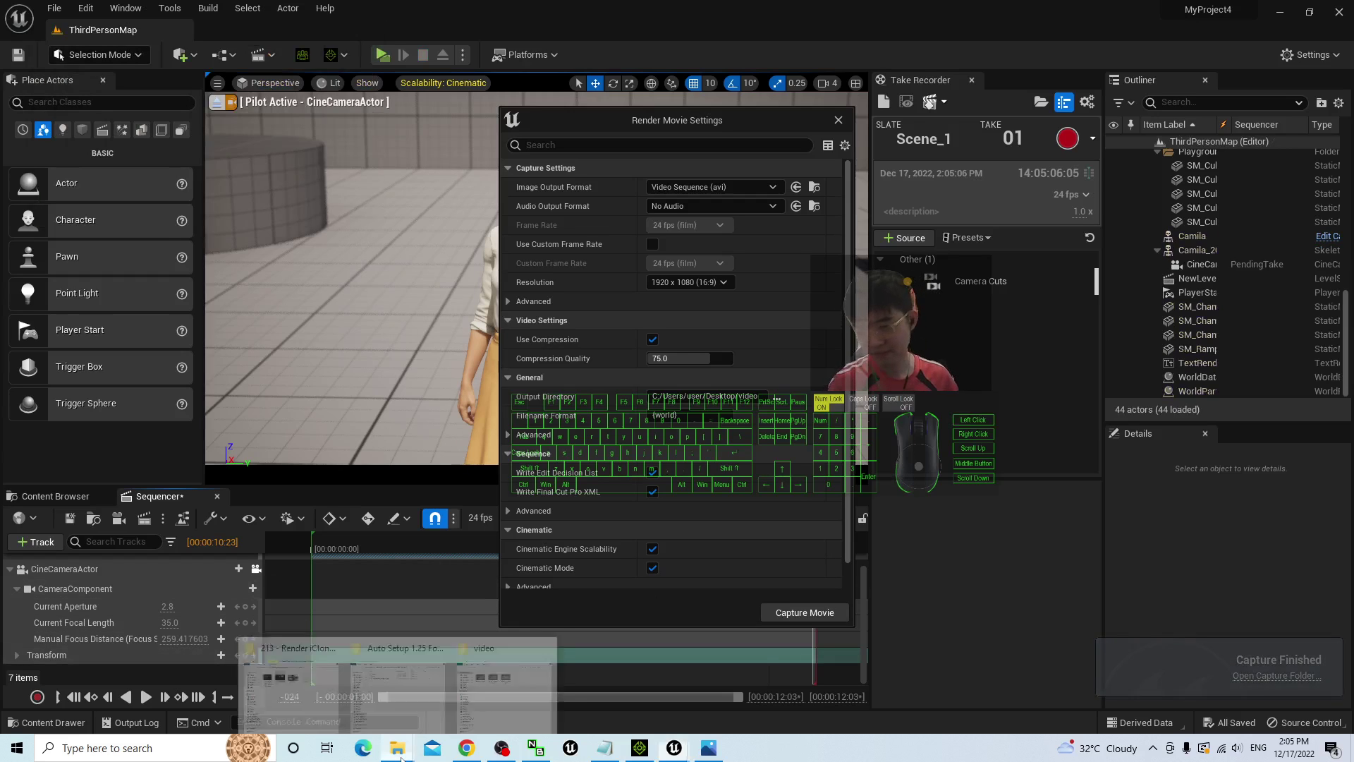
{"action": "left_click", "coordinate": [478, 700]}
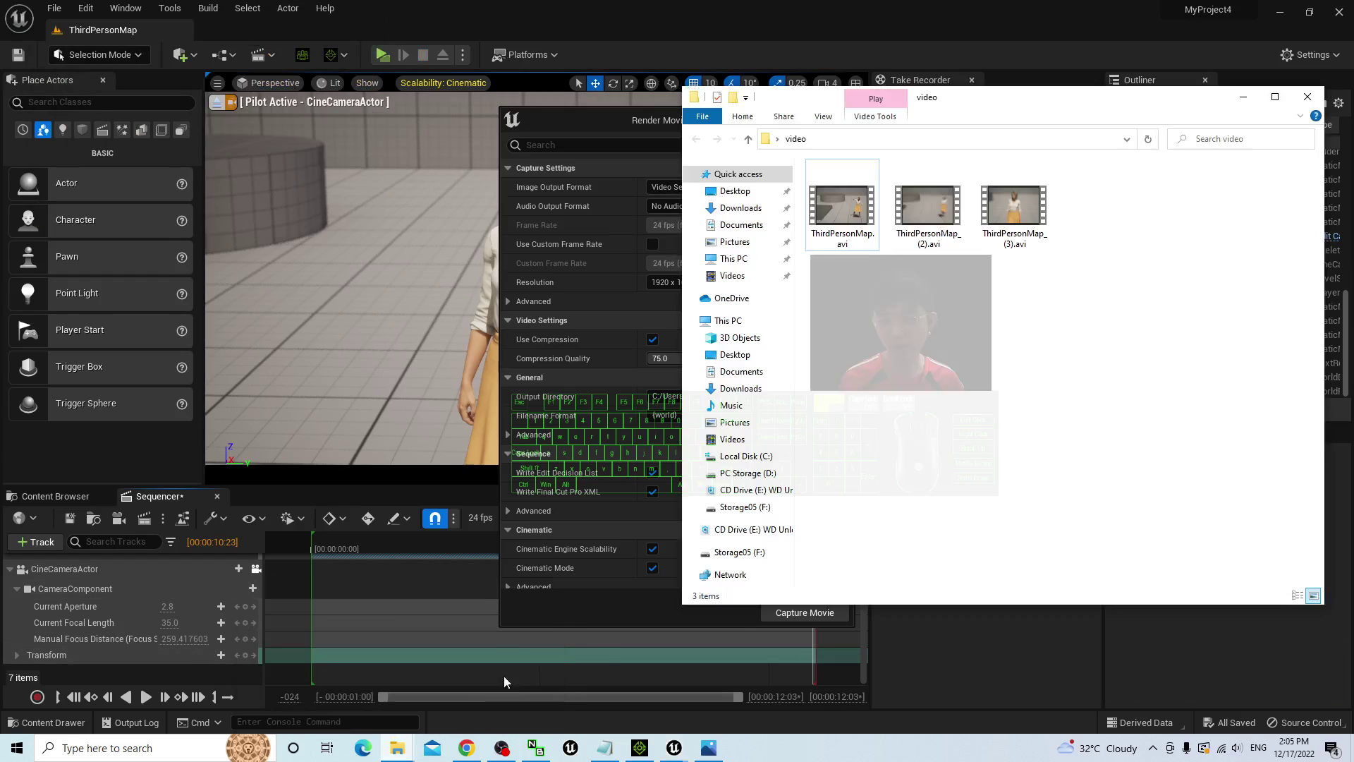
{"action": "double_click", "coordinate": [1032, 219]}
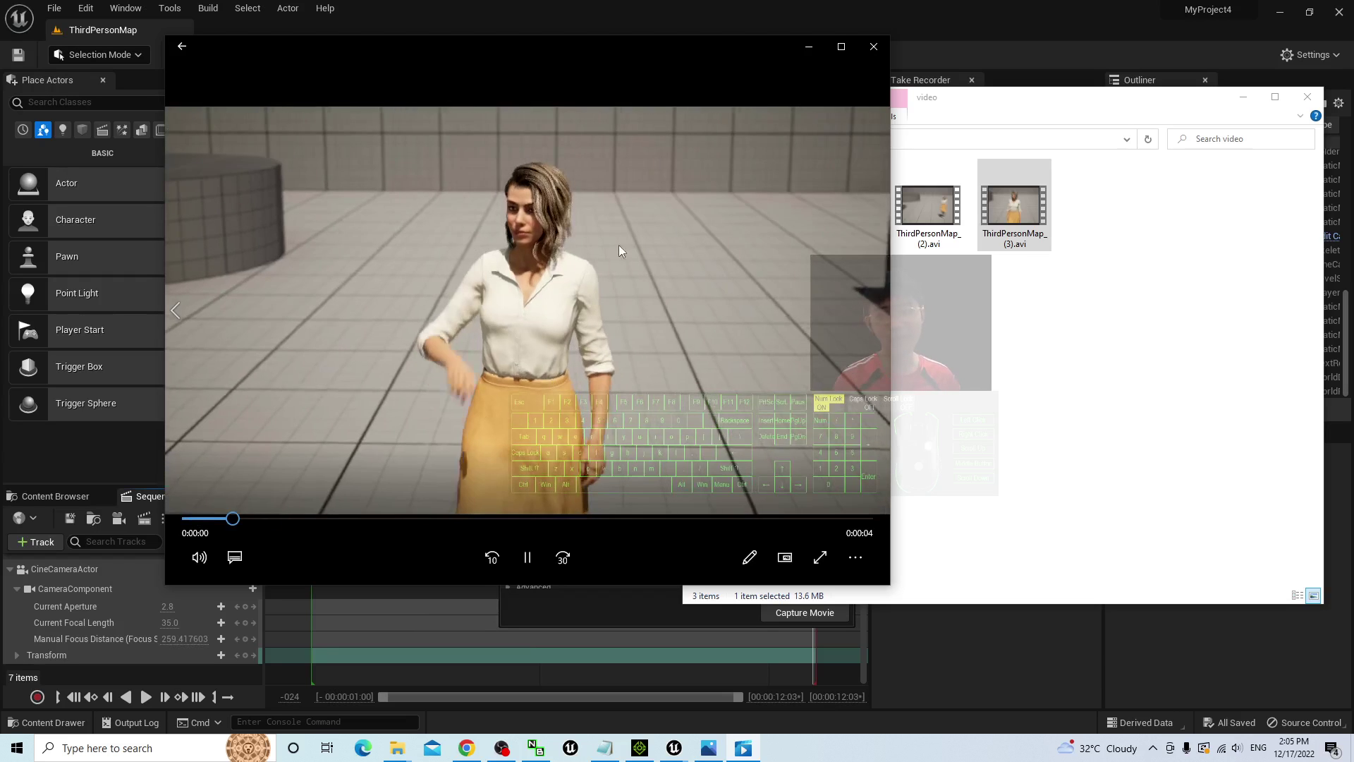
{"action": "left_click", "coordinate": [842, 48]}
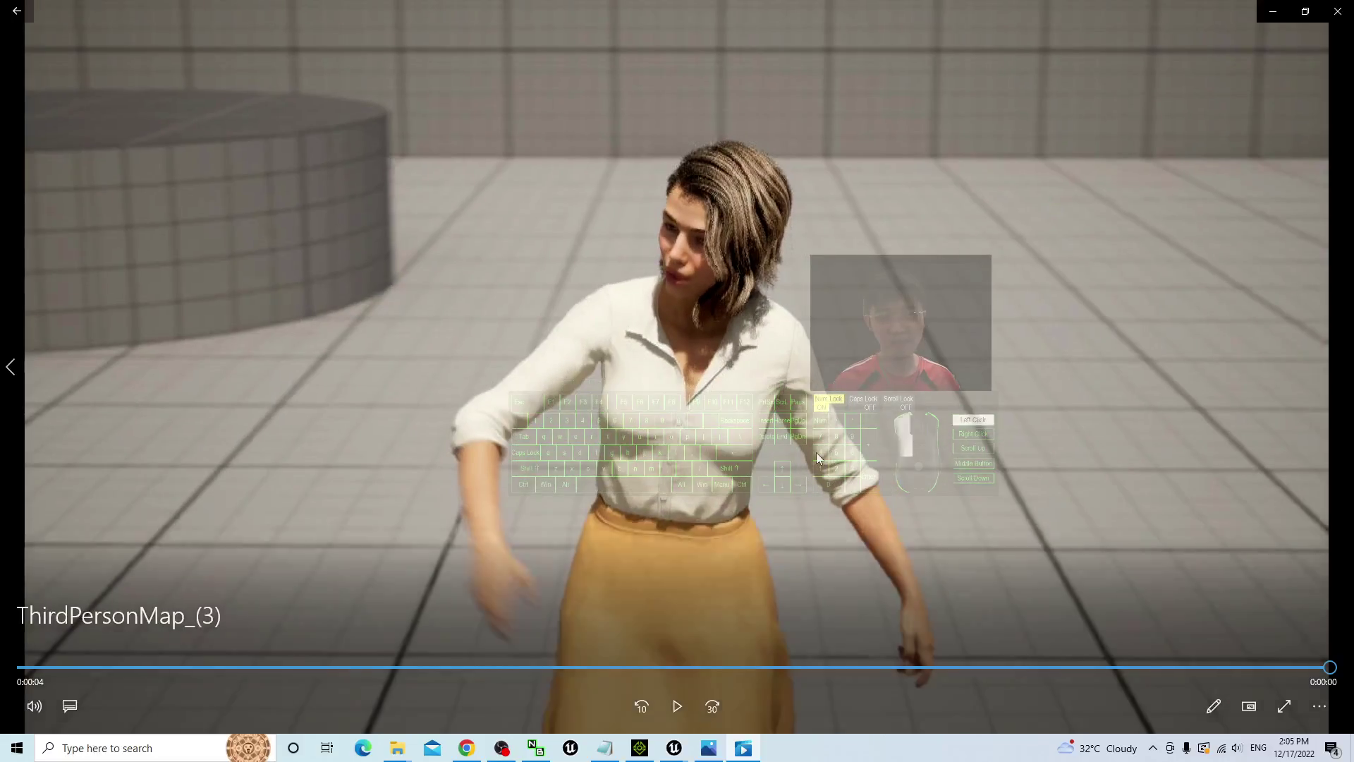
- Replay the ThirdPersonMap_(3) video from near its start in full screen, leave full screen and close the player
{"action": "double_click", "coordinate": [816, 455]}
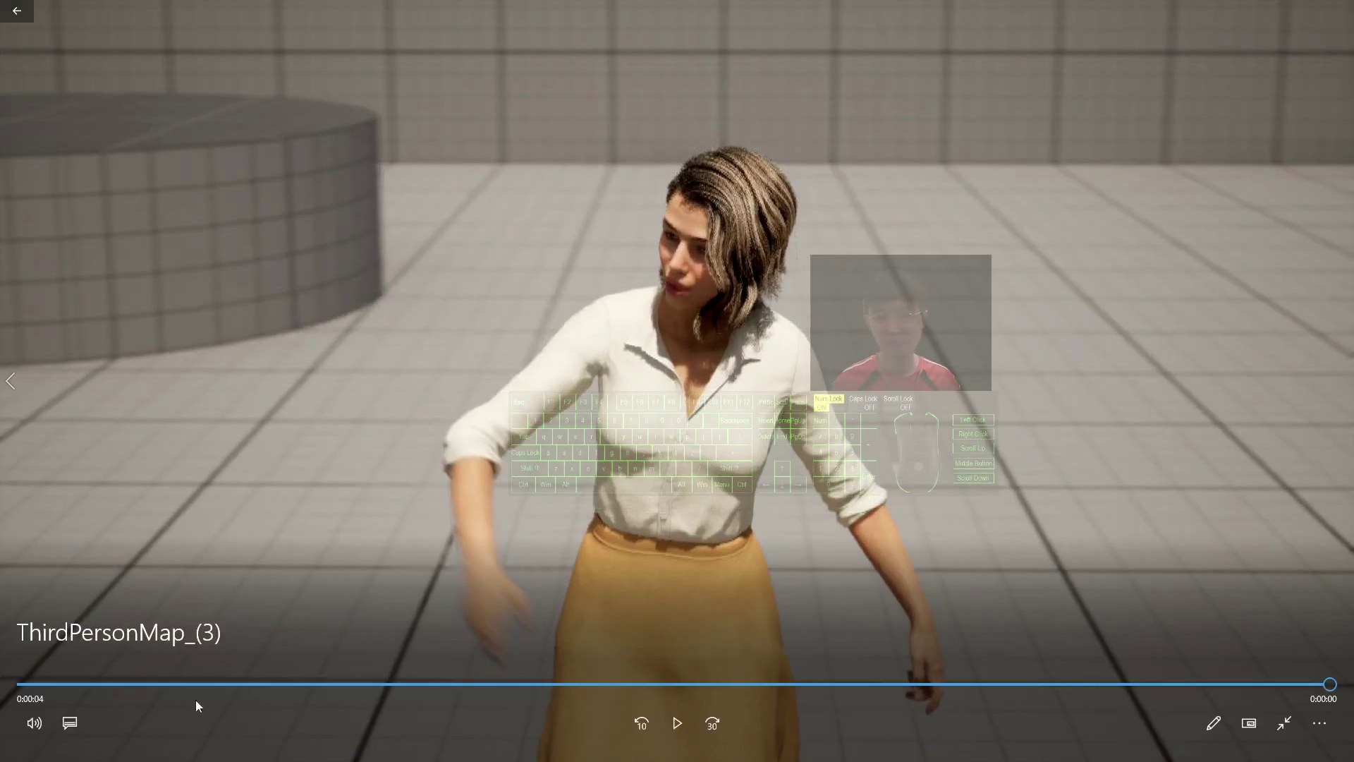
{"action": "left_click", "coordinate": [111, 683]}
{"action": "left_click", "coordinate": [667, 731]}
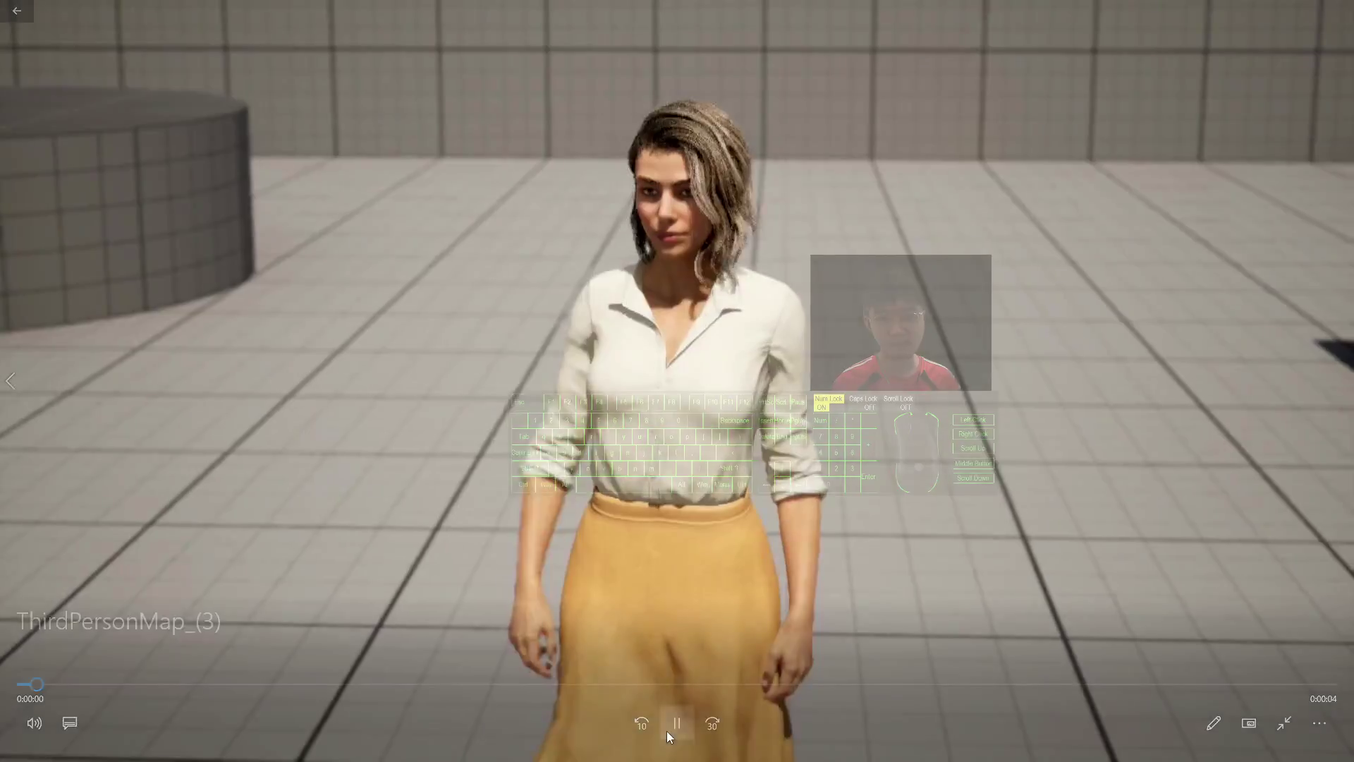
{"action": "mouse_move", "coordinate": [1086, 473]}
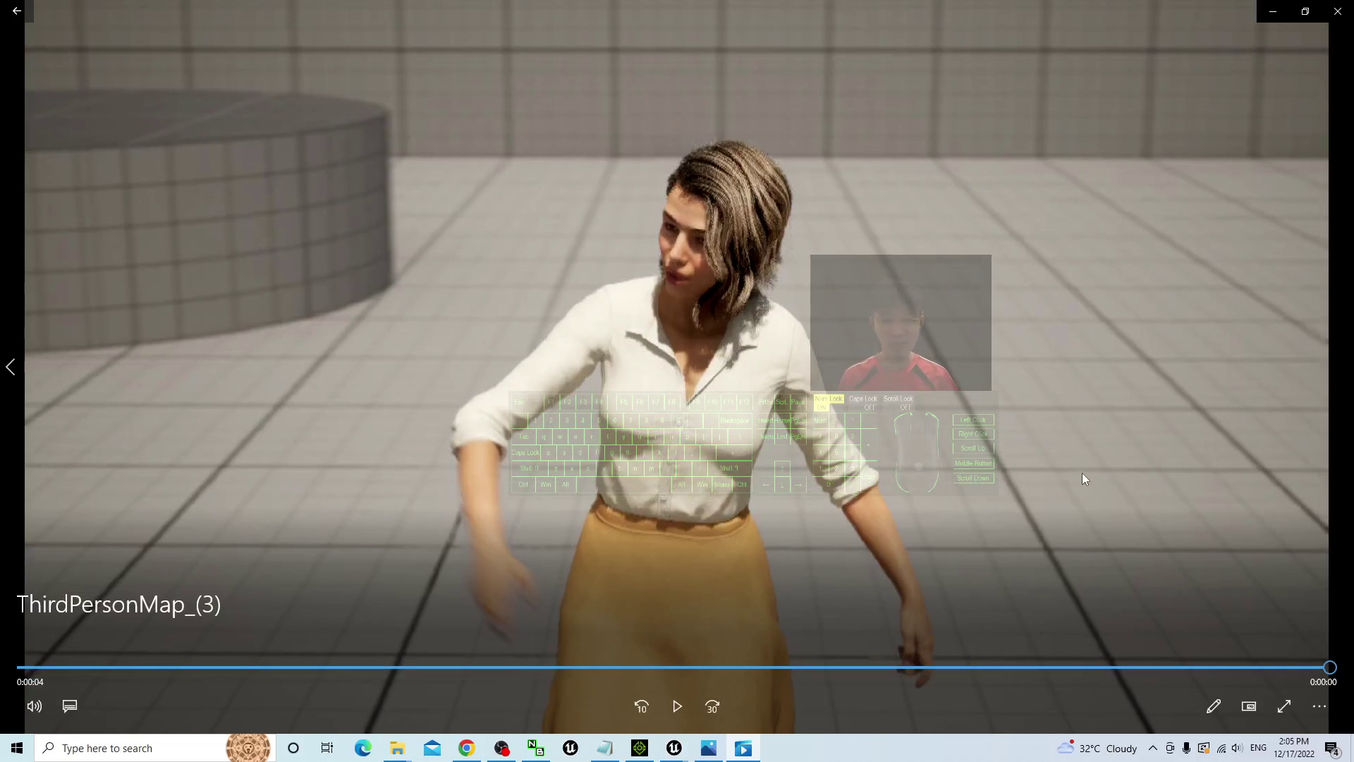
{"action": "key", "text": "alt+Return"}
{"action": "left_click", "coordinate": [1272, 10]}
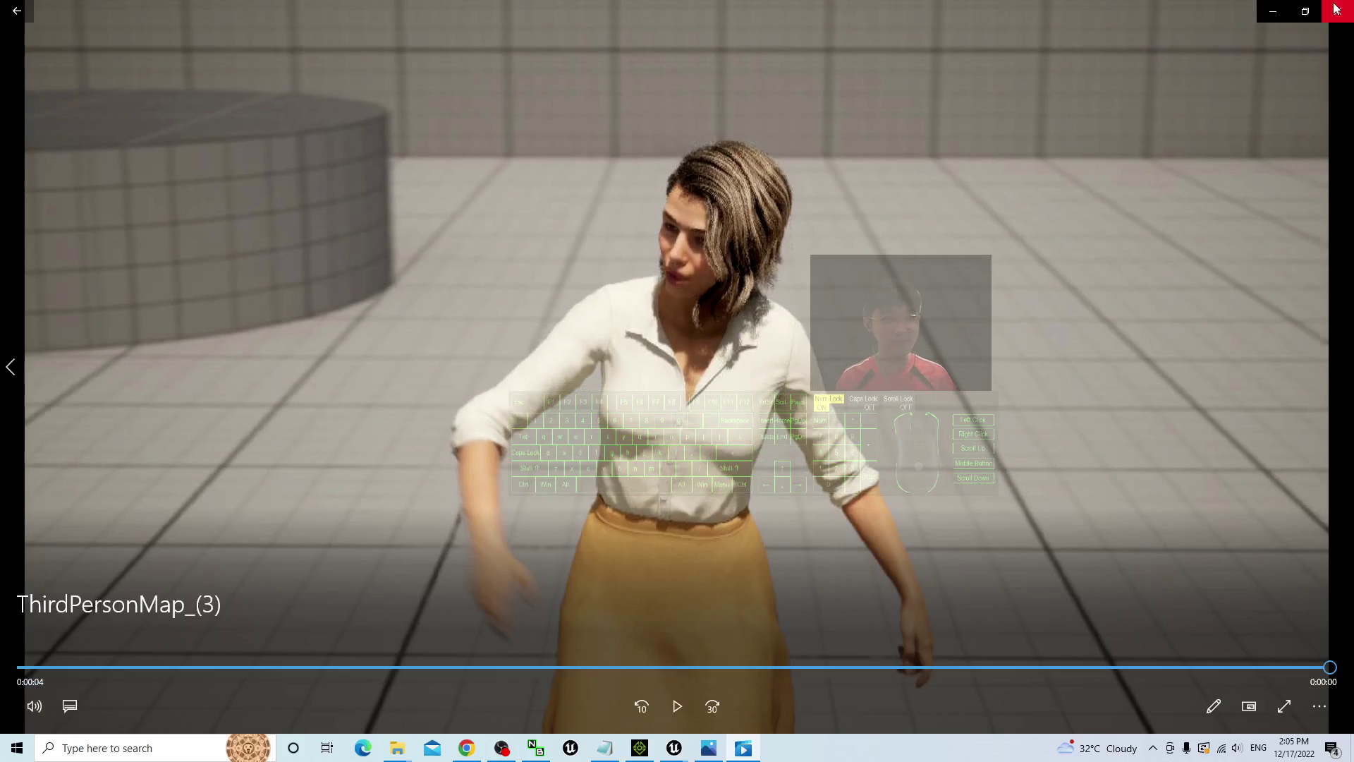
{"action": "left_click", "coordinate": [1278, 10]}
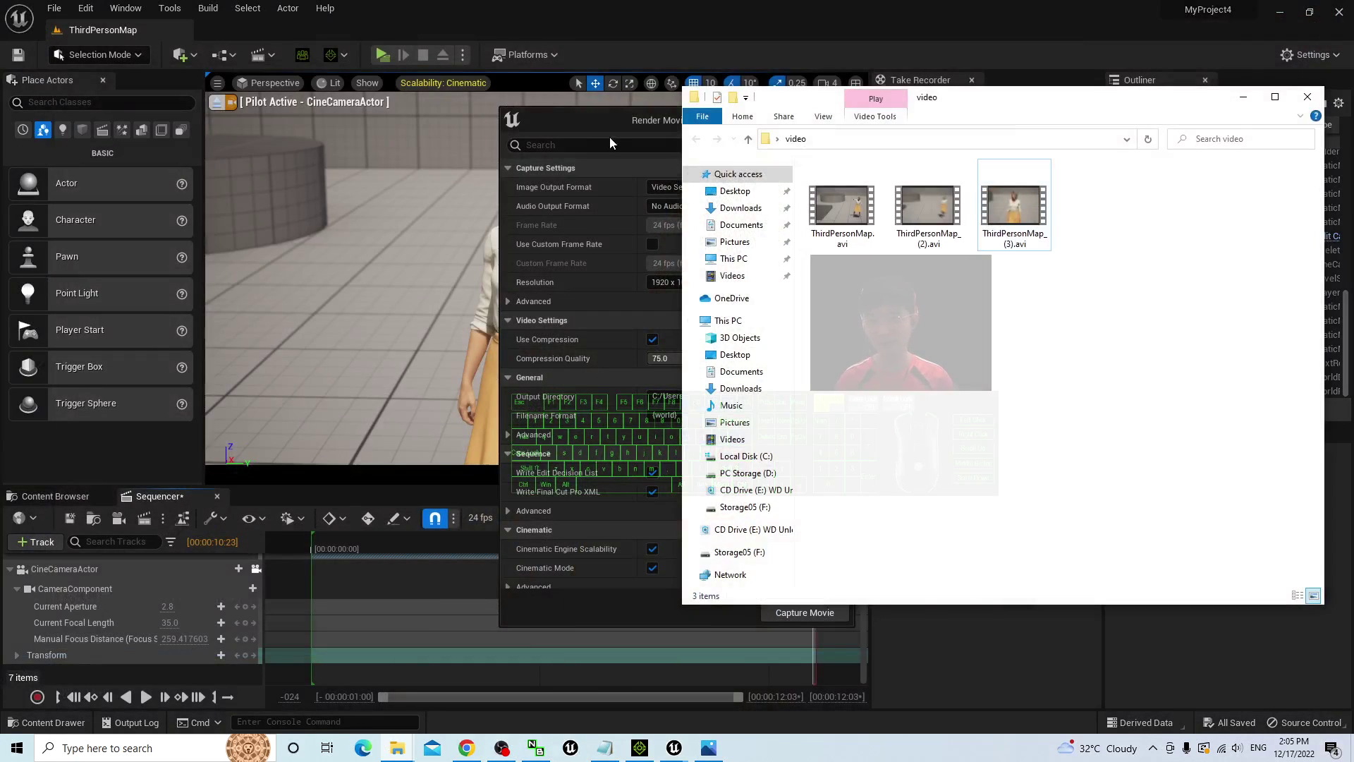
- Return to Unreal Editor and switch to the cover.jpg image in the photo viewer
{"action": "left_click", "coordinate": [609, 137]}
{"action": "left_click", "coordinate": [711, 749]}
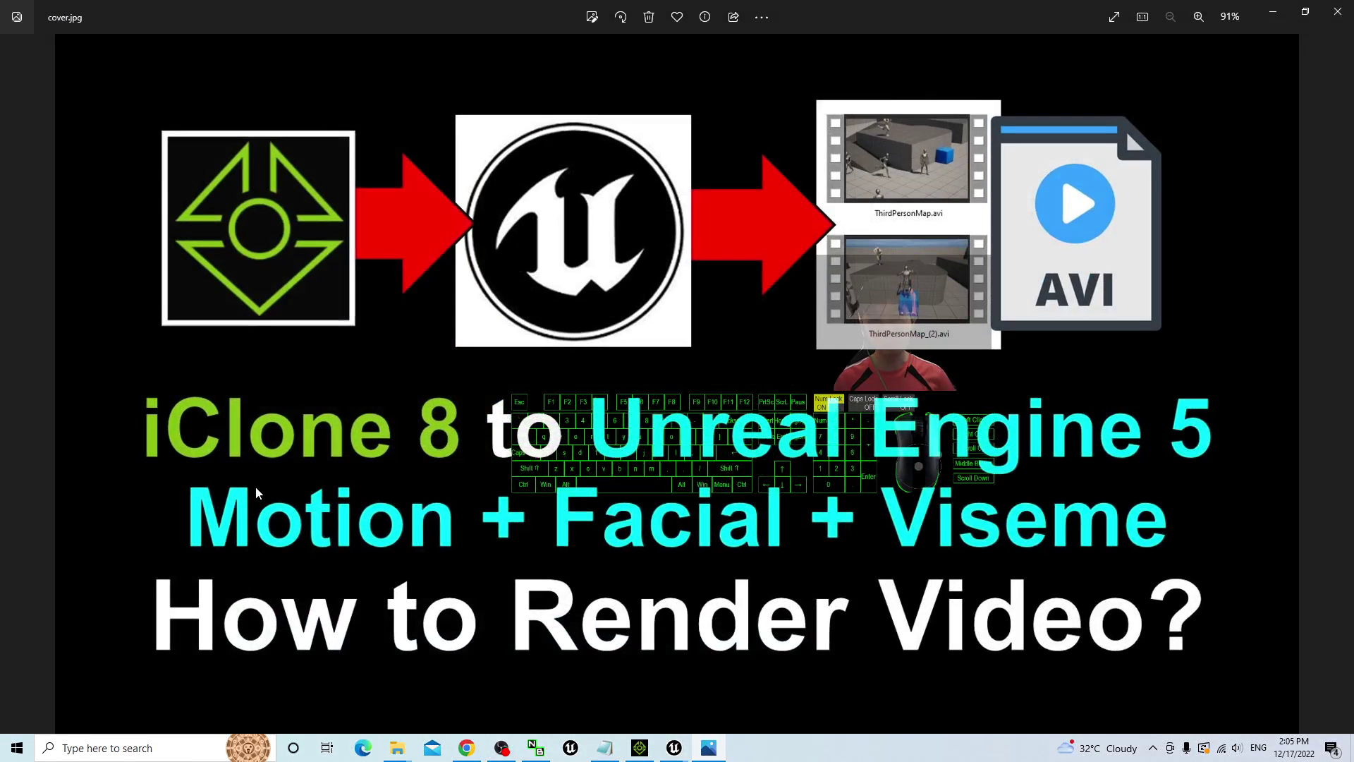